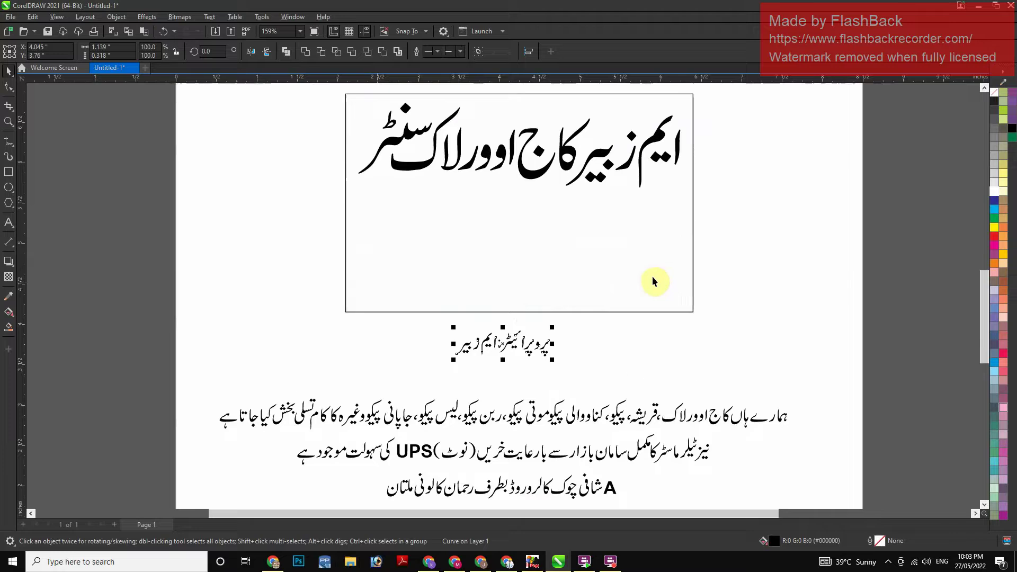
Break apart the proprietor line below the card and select all pieces of the second services text line
key("ctrl+k")
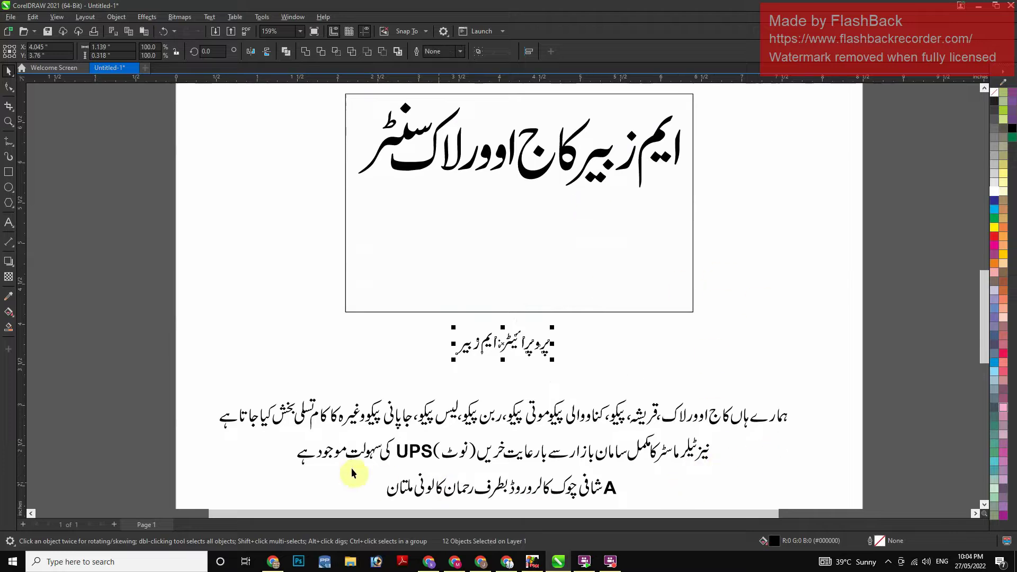
left_click_drag(280, 470, 740, 428)
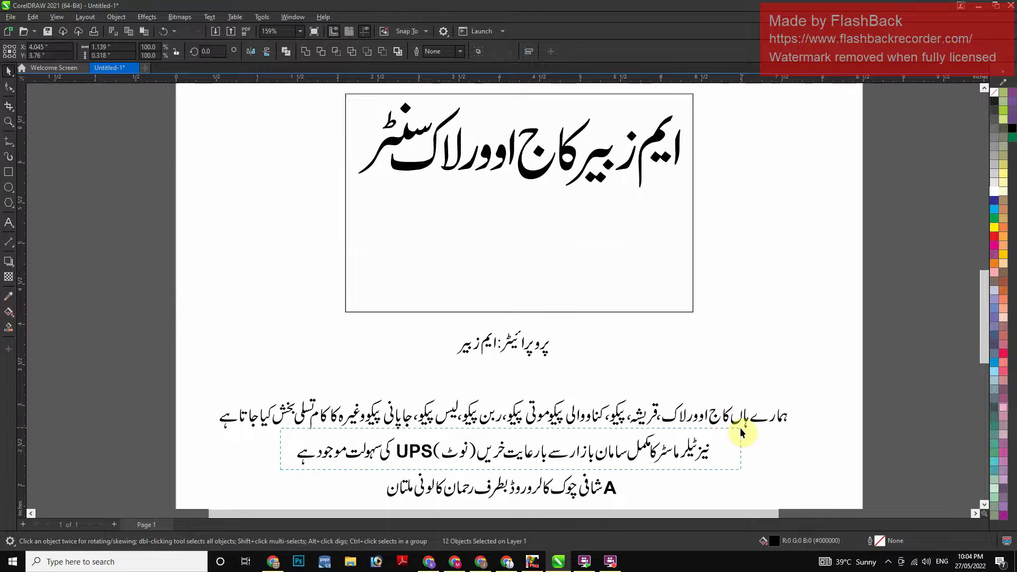
left_click(742, 432)
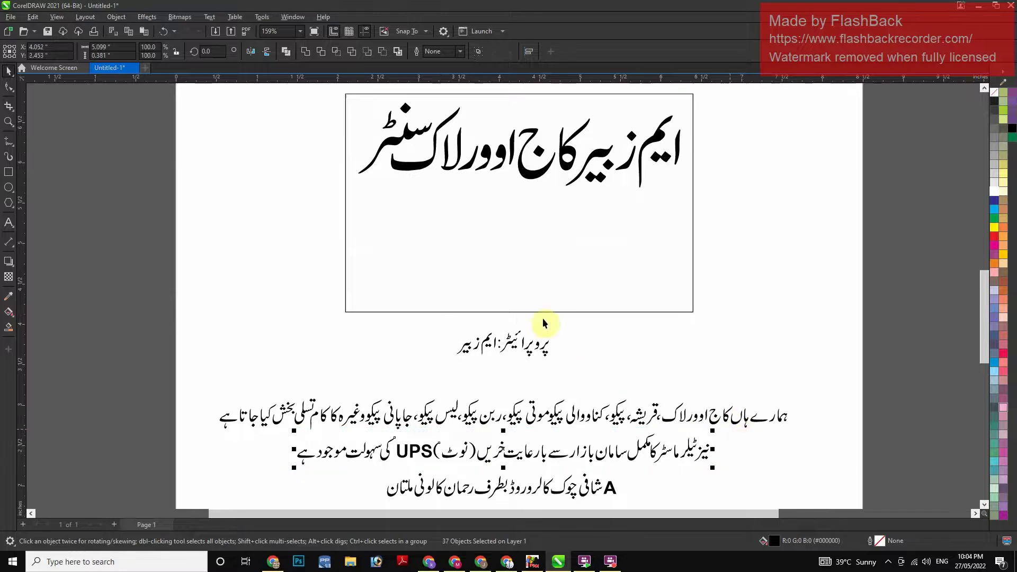
Draw a circle about 2.43 inches in diameter over the card's lower-left corner
key("F6")
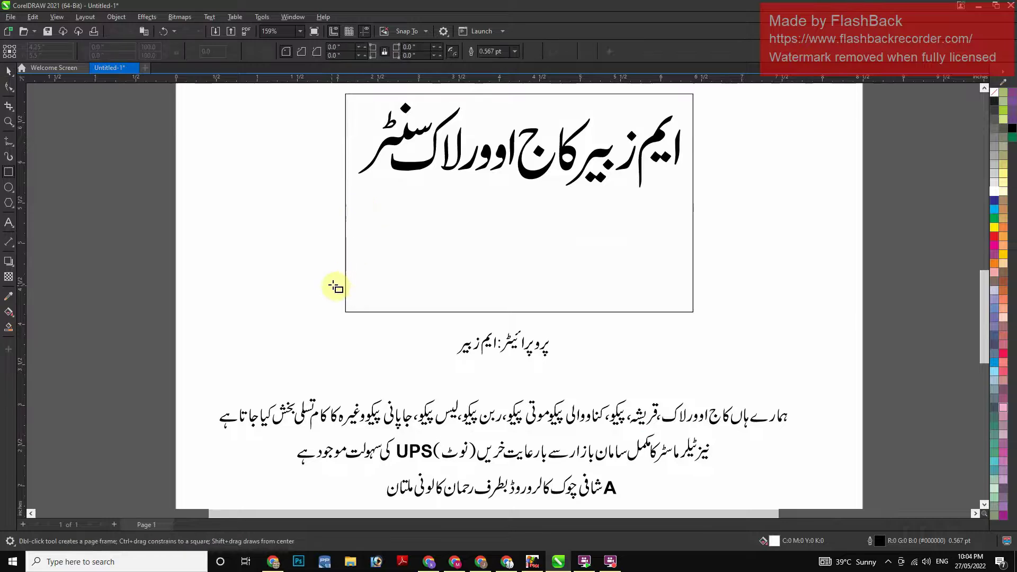
key("F7")
left_click_drag(308, 327, 471, 192)
key("space")
left_click_drag(475, 326, 510, 361)
Move the circle to about X 2.84, Y 4.59 inches and remove its fill
key("Down")
key("Down")
key("Down")
key("Down")
key("Down")
key("Down")
key("Down")
key("Down")
key("Down")
key("Down")
key("Down")
key("Down")
key("Down")
key("Down")
key("Down")
key("Down")
key("Down")
key("Down")
key("Down")
key("Down")
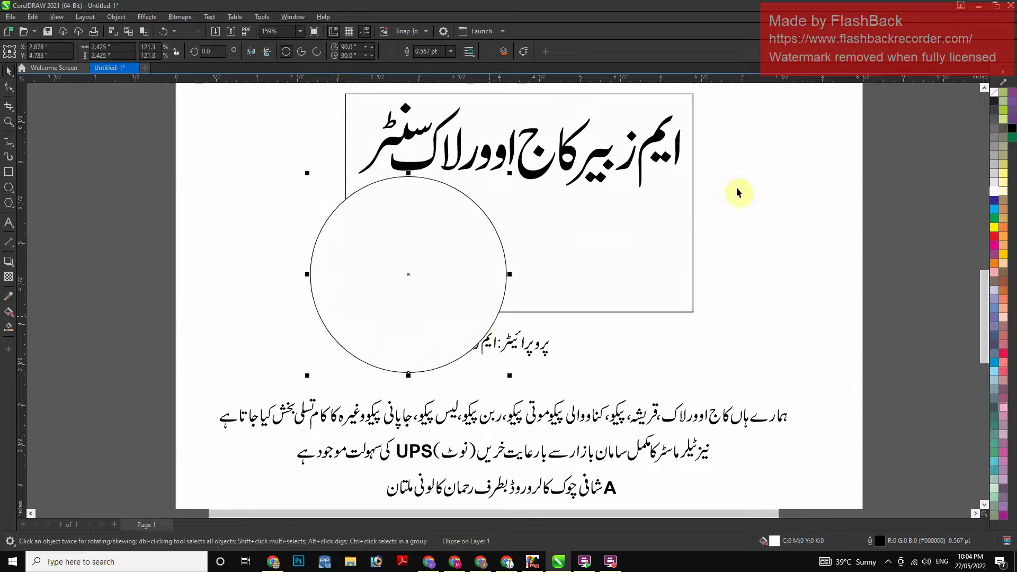
key("Left")
key("Left")
key("Left")
left_click(995, 92)
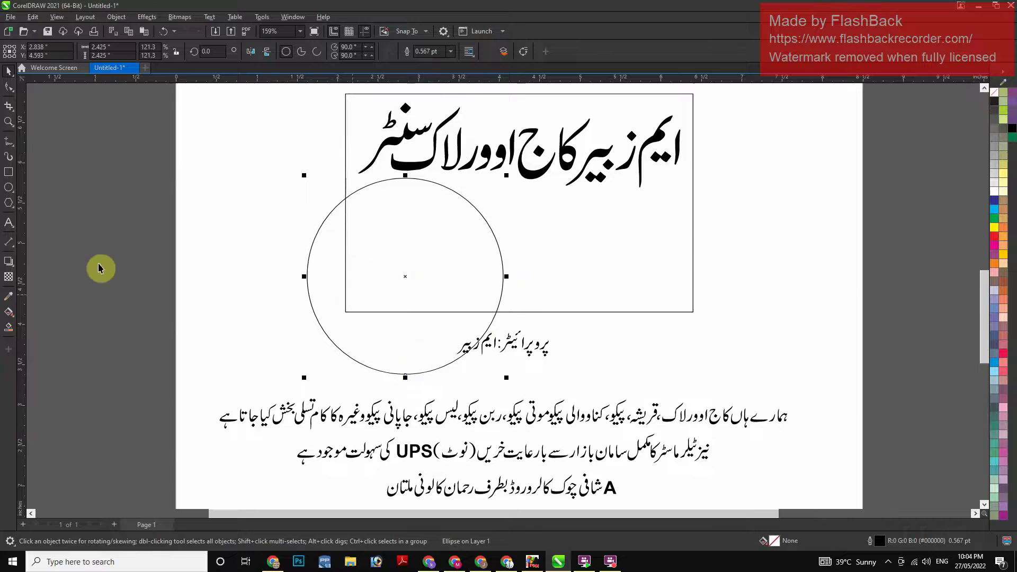
Smart-fill the region where the circle overlaps the card with blue and delete the original circle
left_click(12, 327)
left_click(435, 261)
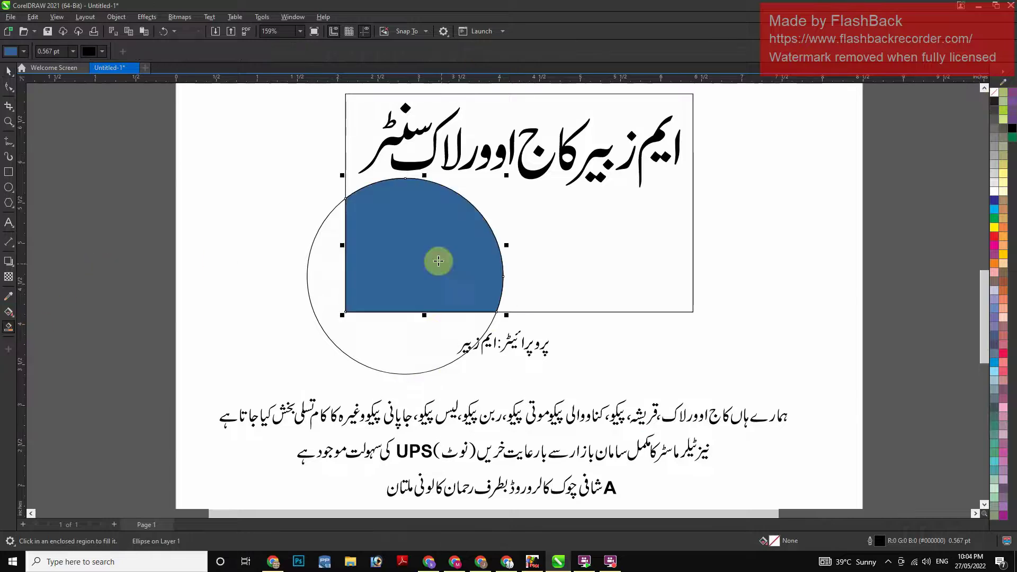
left_click(379, 375)
left_click_drag(386, 372, 387, 372)
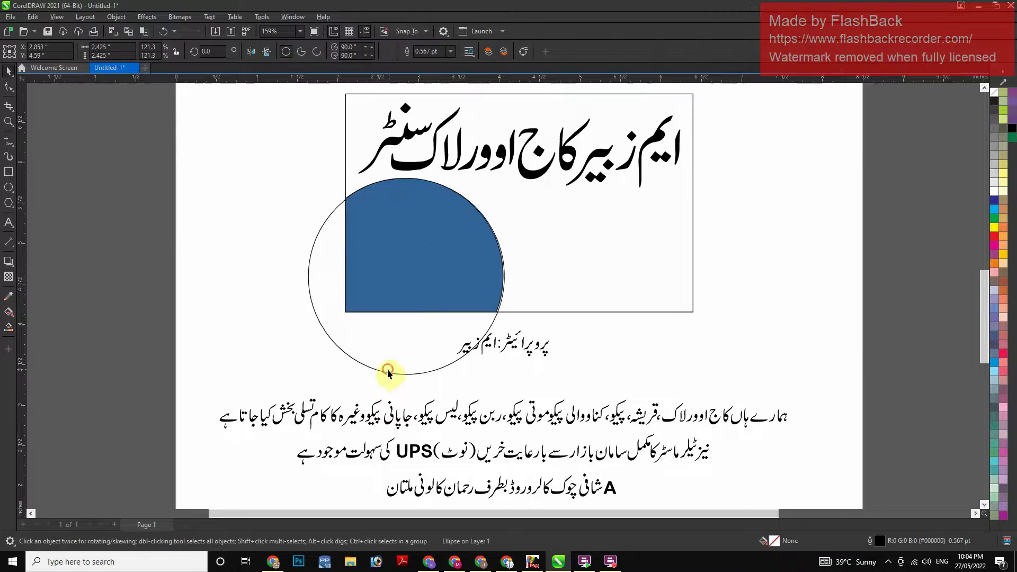
left_click(387, 370)
left_click(390, 373)
key("Delete")
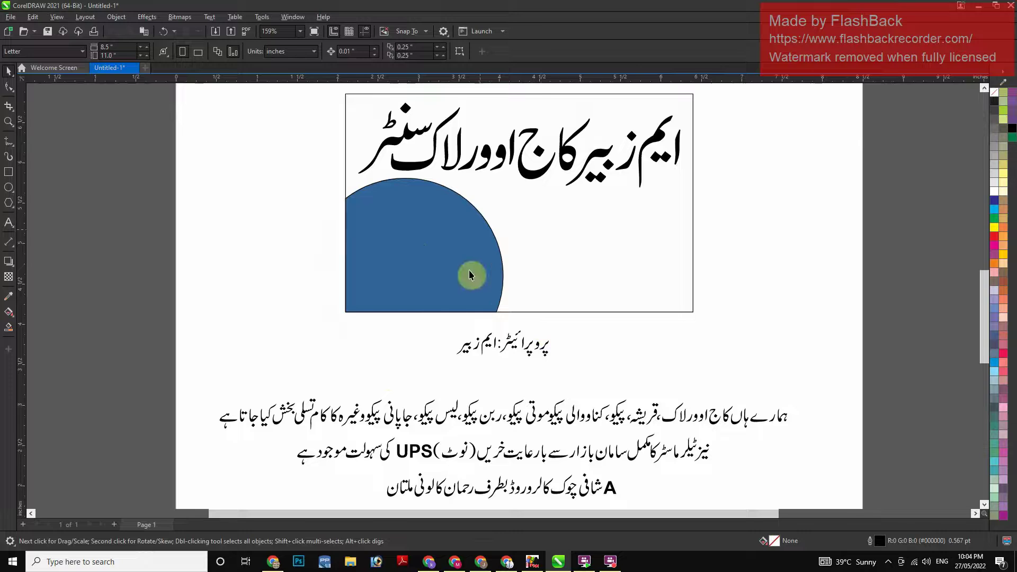
Lower the heading slightly and make a 0.529-inch-high copy of the card rectangle along its upper edge, converted to curves
left_click_drag(517, 166, 517, 179)
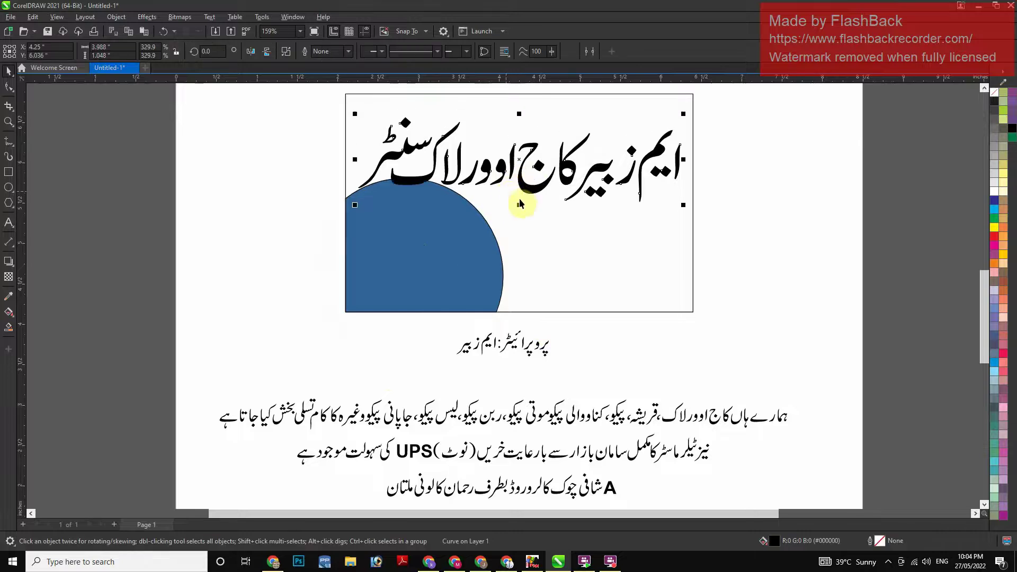
left_click(657, 276)
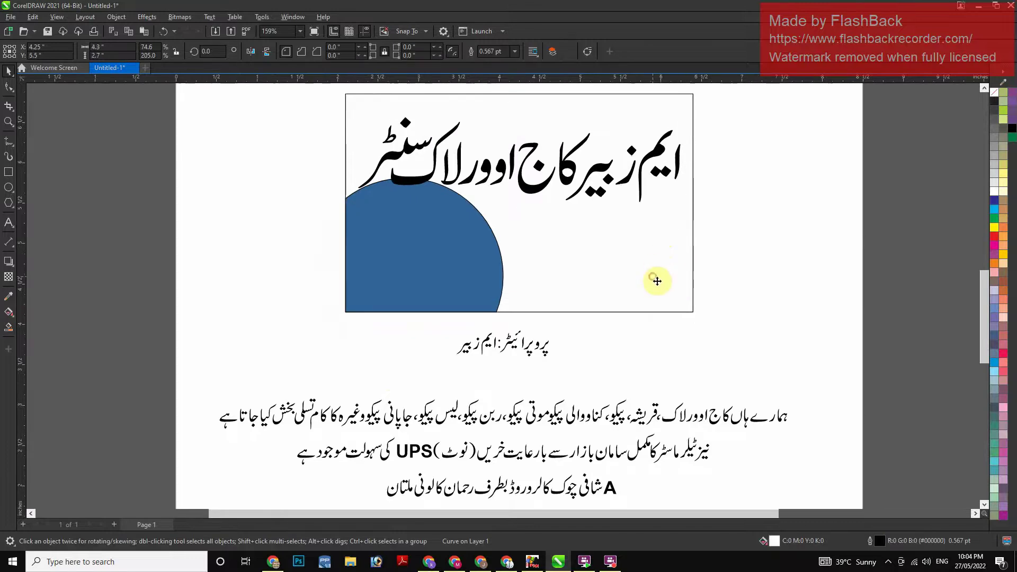
left_click_drag(518, 315, 551, 133)
right_click(551, 133)
key("ctrl+q")
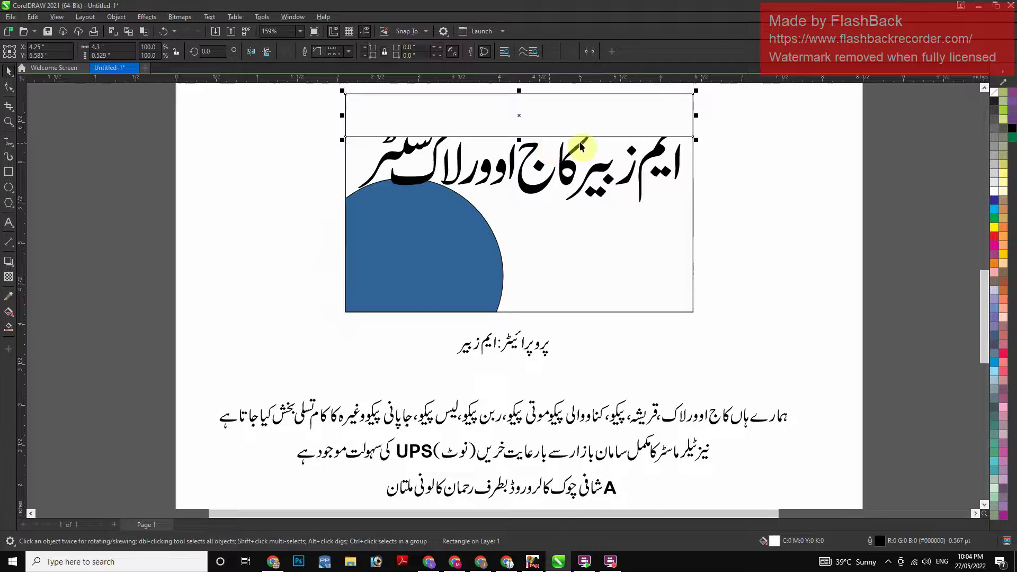
Convert the strip's lower edge to a curve and bend it into a wave that rises at the left and dips at the right
scroll(576, 142, "up", 2)
key("F10")
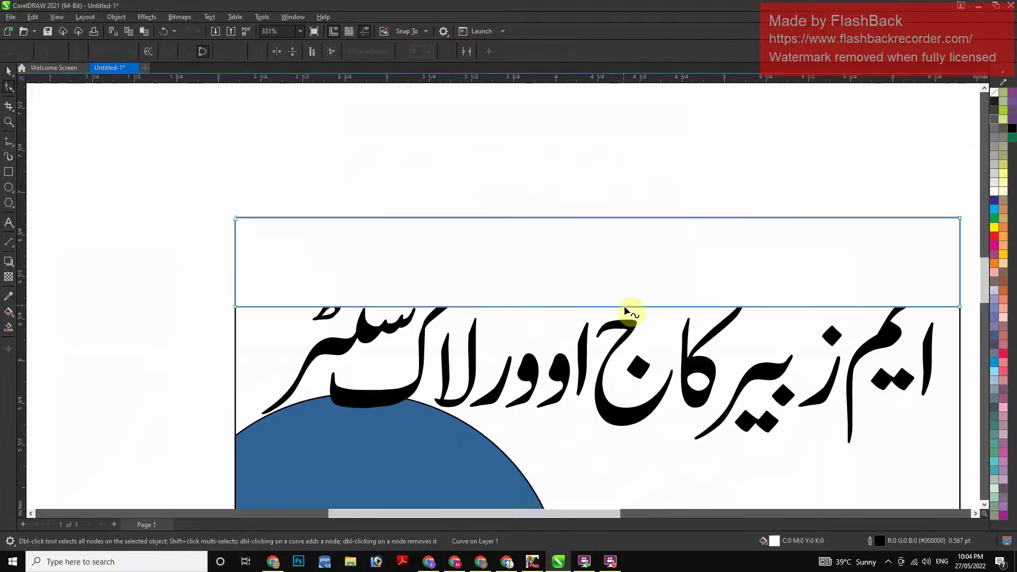
left_click(623, 306)
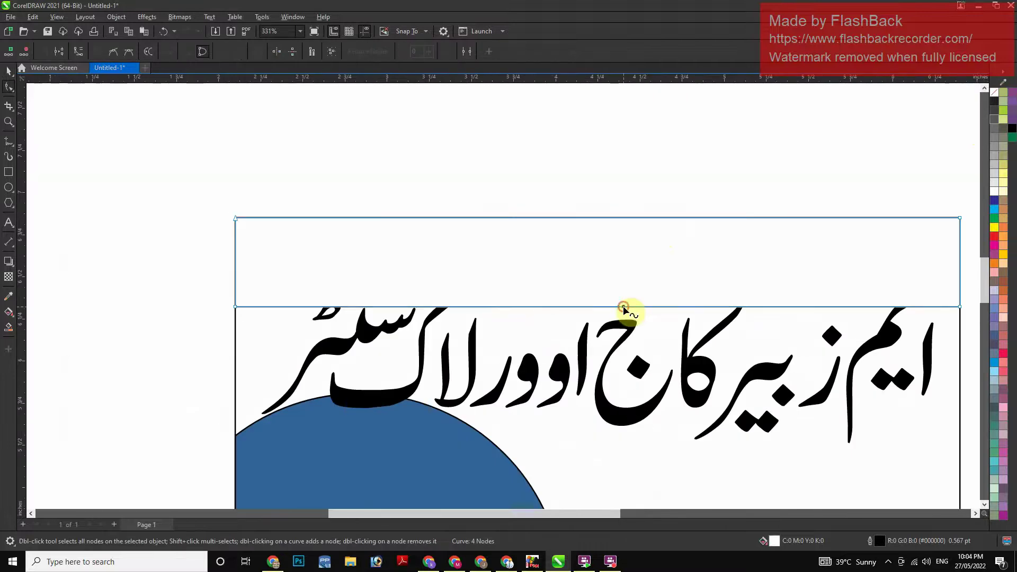
left_click(79, 52)
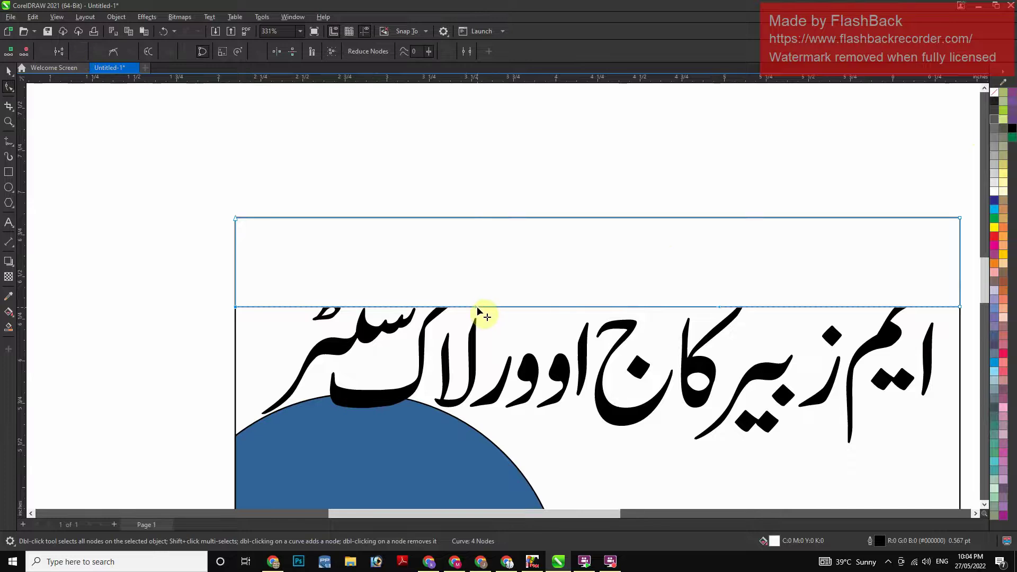
left_click_drag(477, 308, 375, 175)
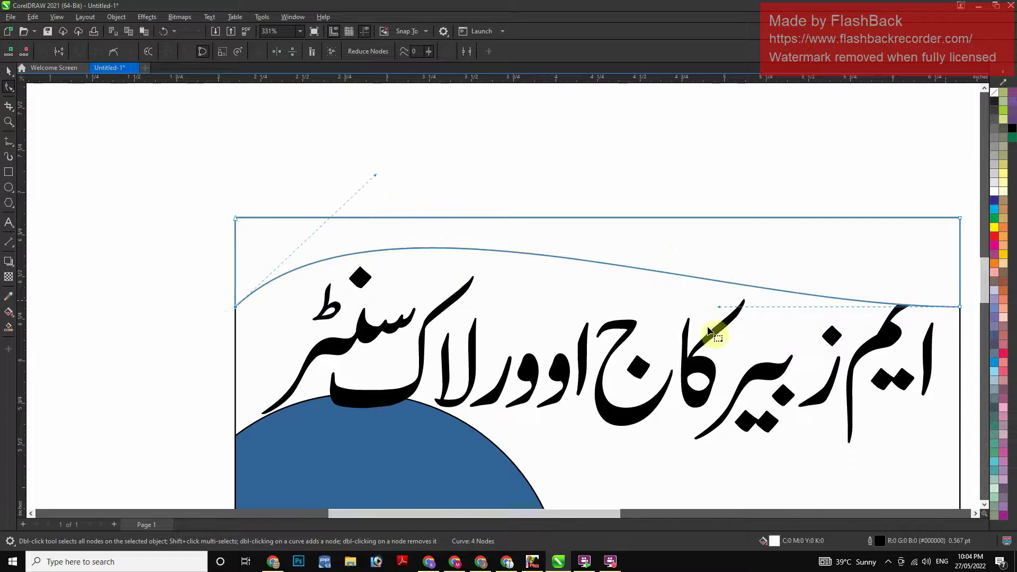
left_click_drag(718, 307, 522, 363)
key("space")
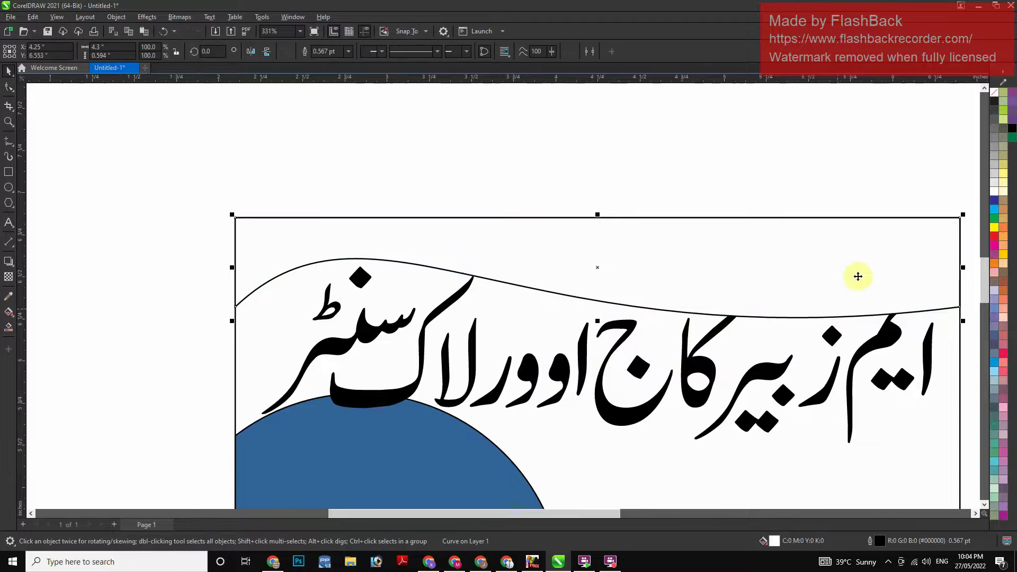
Bring the heading text in front of the wave shape and raise it to about Y 6.16 inches
left_click(889, 334)
key("shift+Page_Up")
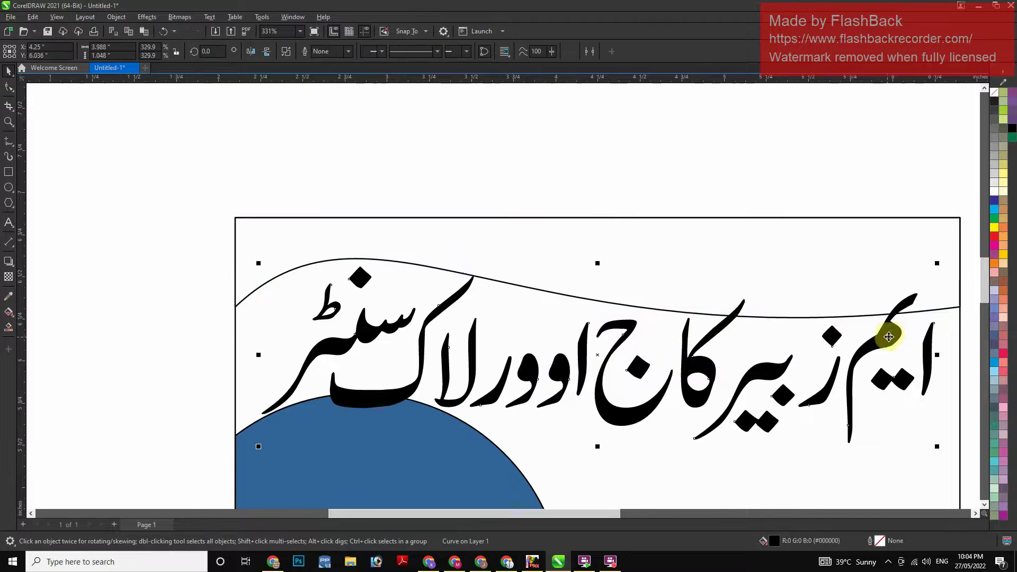
key("Up")
key("Up")
key("Up")
key("Up")
key("Up")
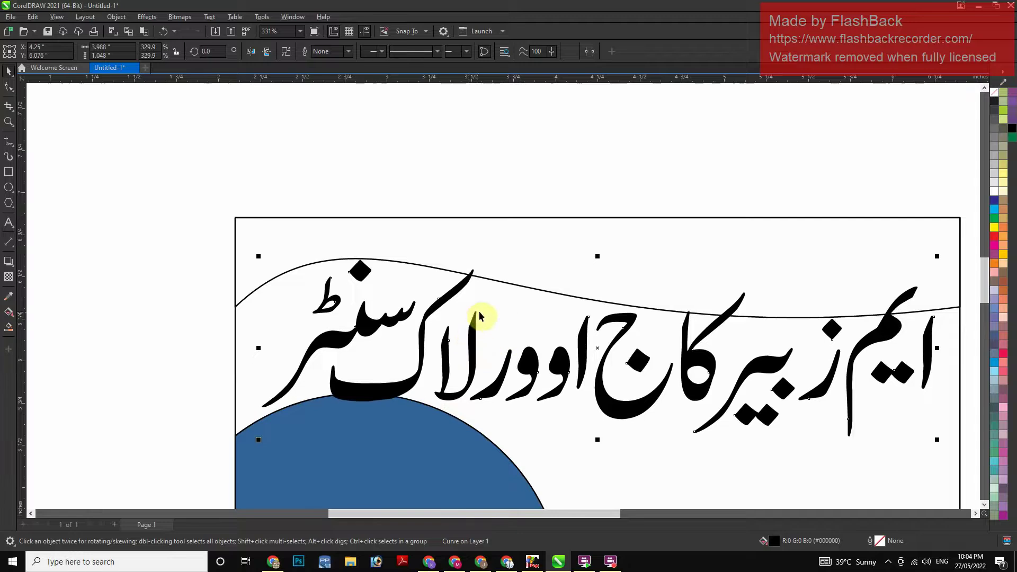
scroll(442, 295, "up", 1)
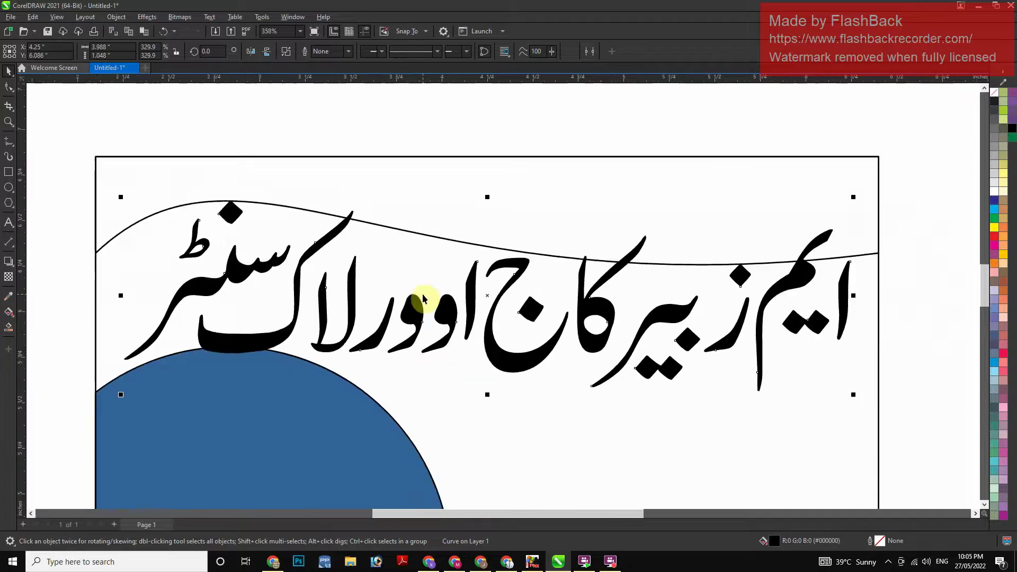
scroll(421, 293, "down", 3)
scroll(414, 313, "up", 3)
scroll(420, 287, "down", 3)
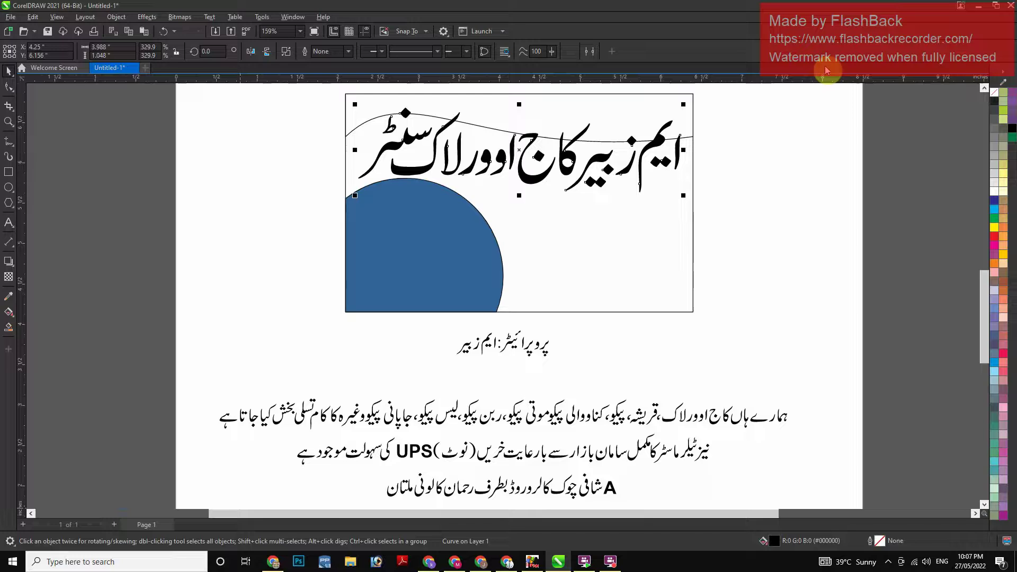
Nudge the heading slightly higher over the wave and select the wave shape
left_click(656, 262)
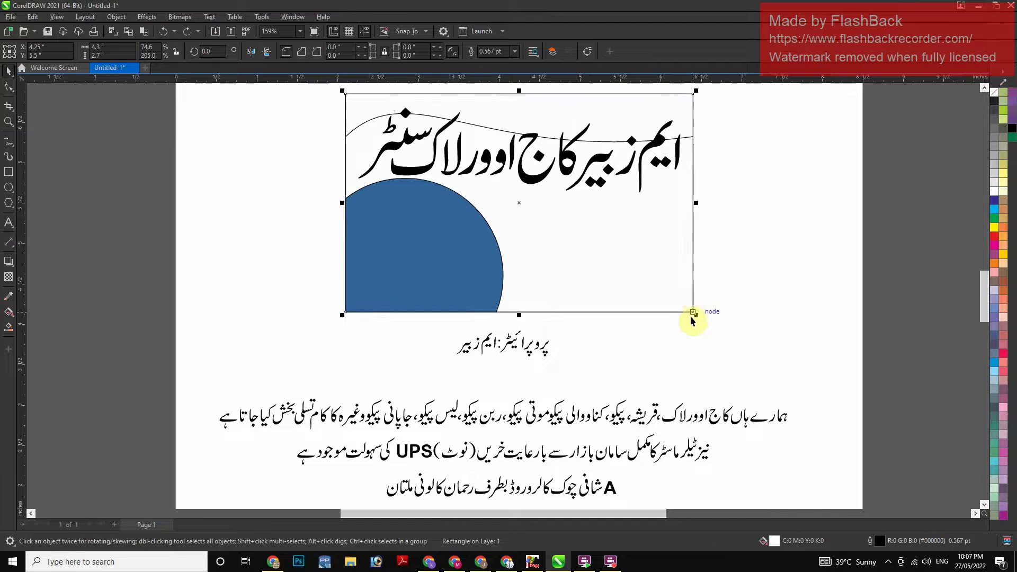
key("shift+F2")
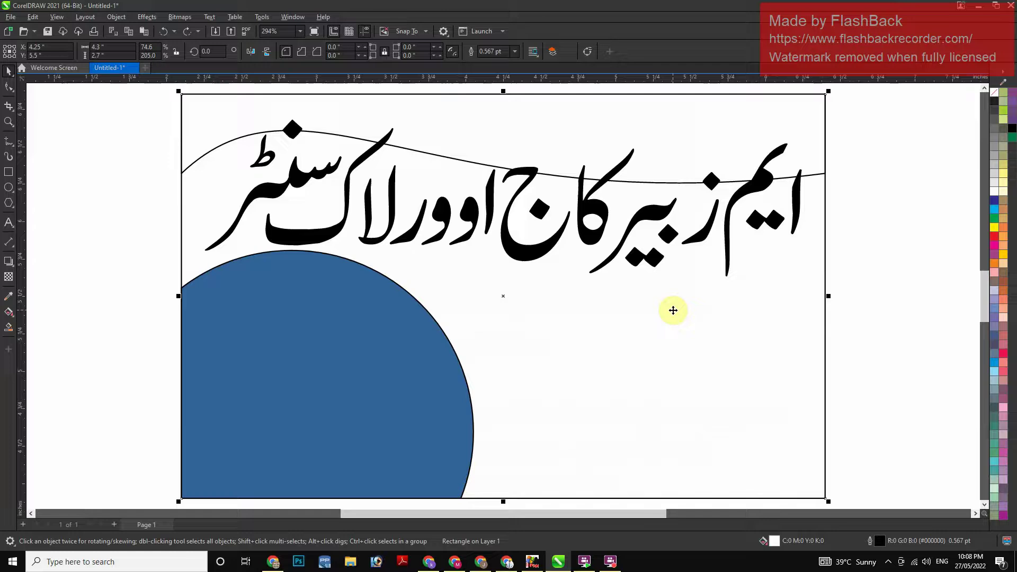
left_click(765, 174)
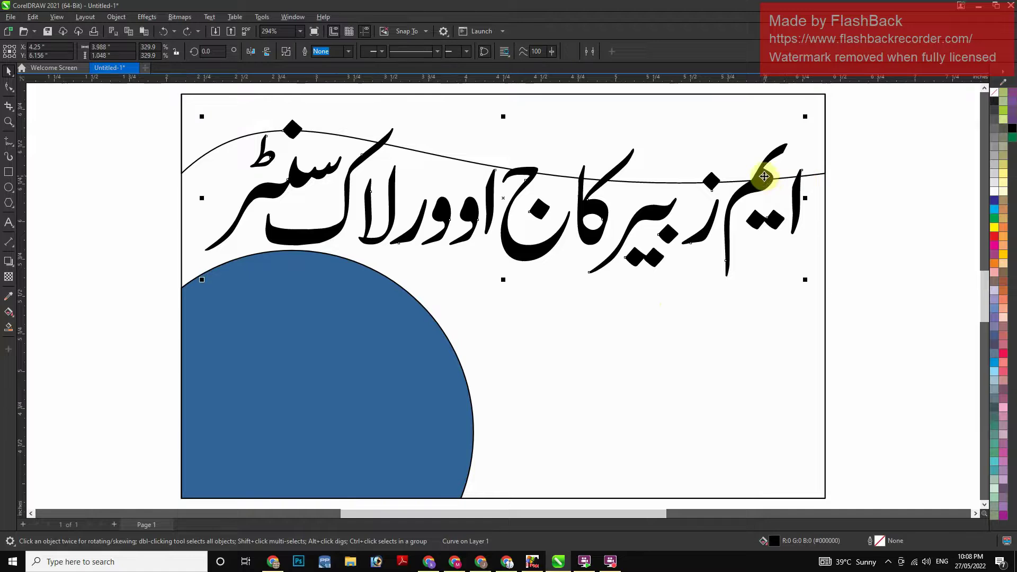
left_click(831, 170)
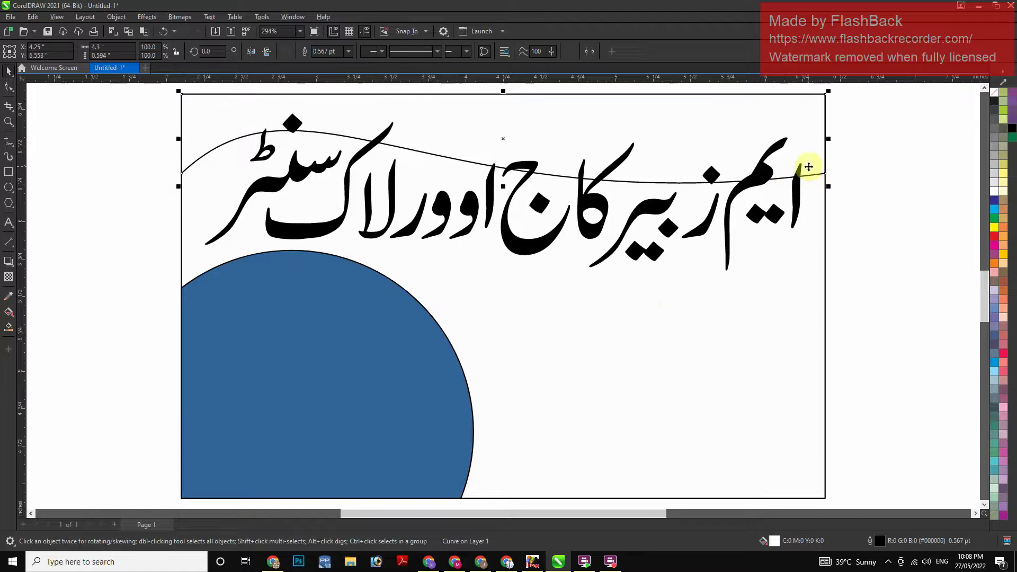
key("shift+F2")
key("F4")
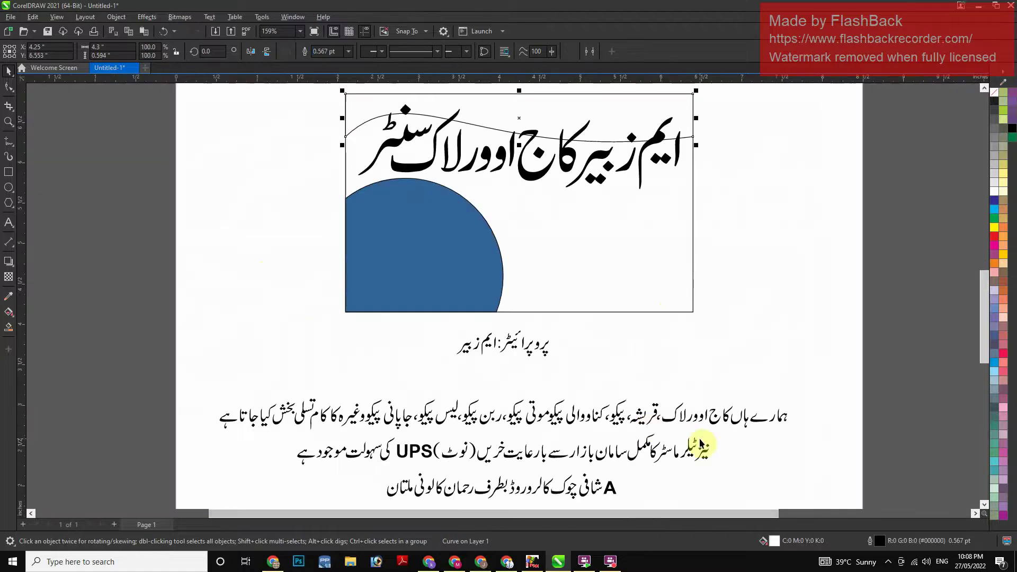
Group the pieces of the address line at the bottom of the page and centre it on the card
left_click(609, 485)
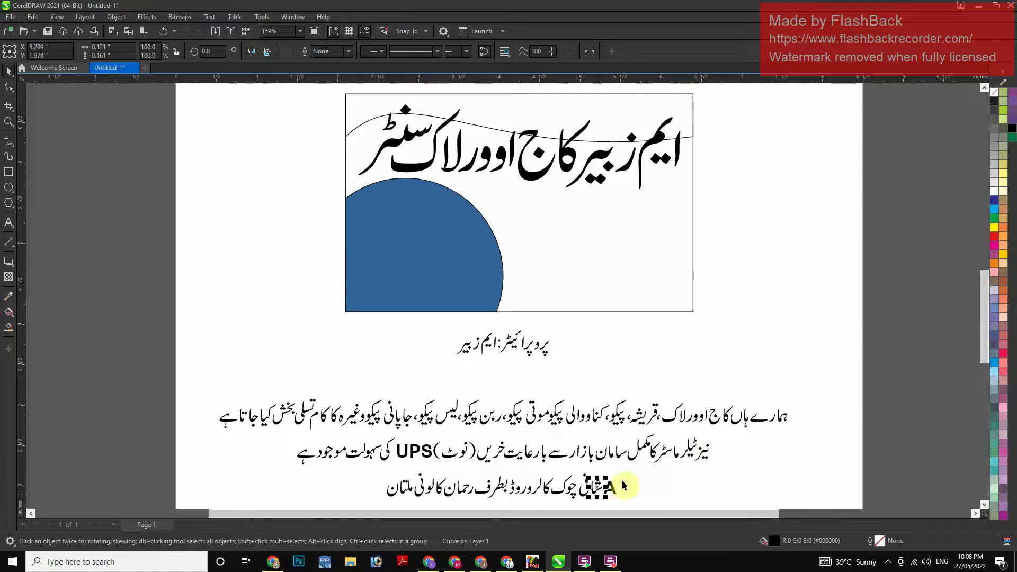
scroll(614, 477, "down", 2)
left_click_drag(624, 392, 353, 478)
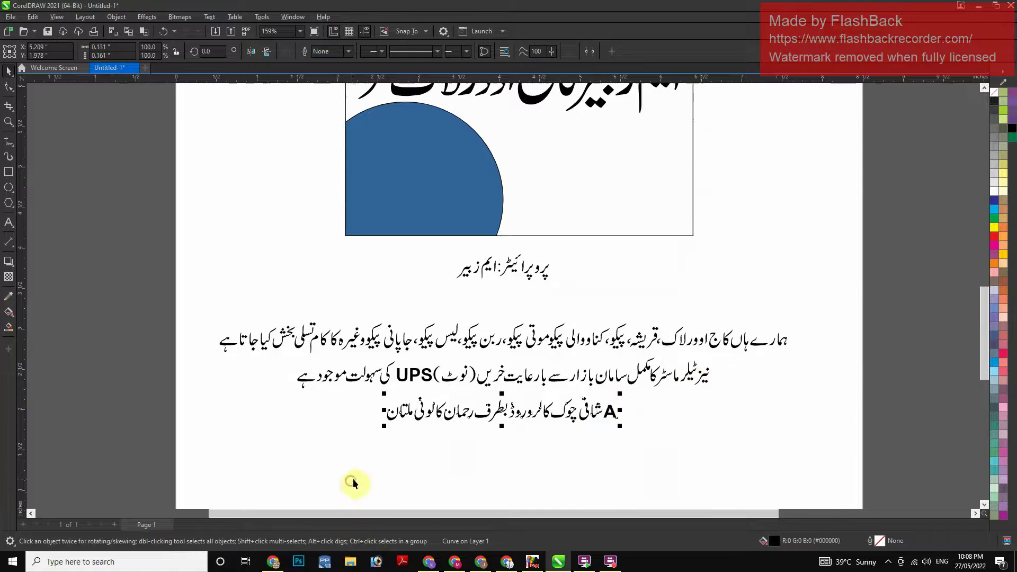
key("ctrl+g")
scroll(644, 239, "up", 2)
left_click(637, 264, "shift")
key("p")
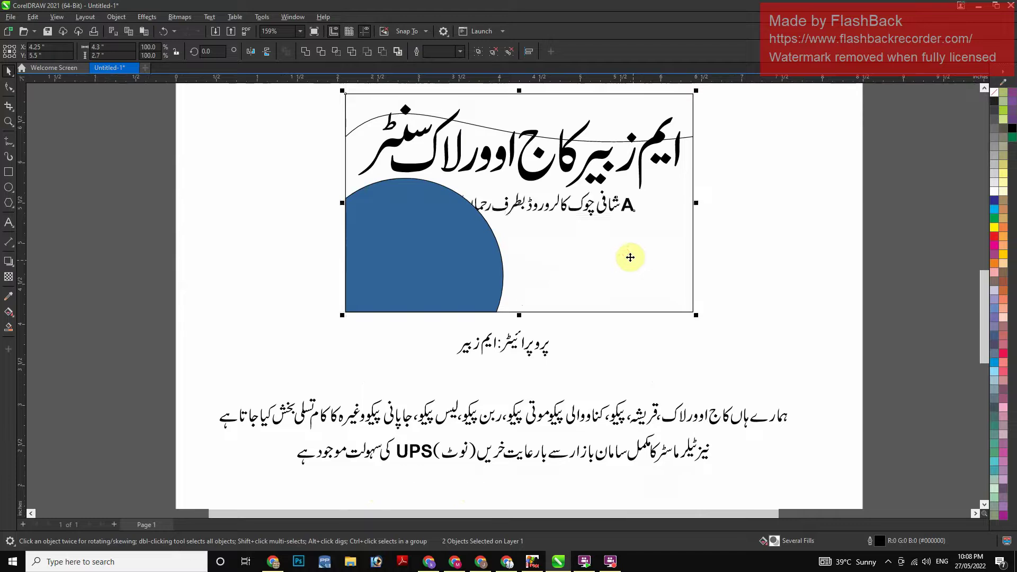
Align the address group to the card's lower-right corner, shrink it to 58.3%, and undo the accidental card move
key("b")
key("r")
left_click(625, 235, "shift")
left_click_drag(461, 284, 535, 266)
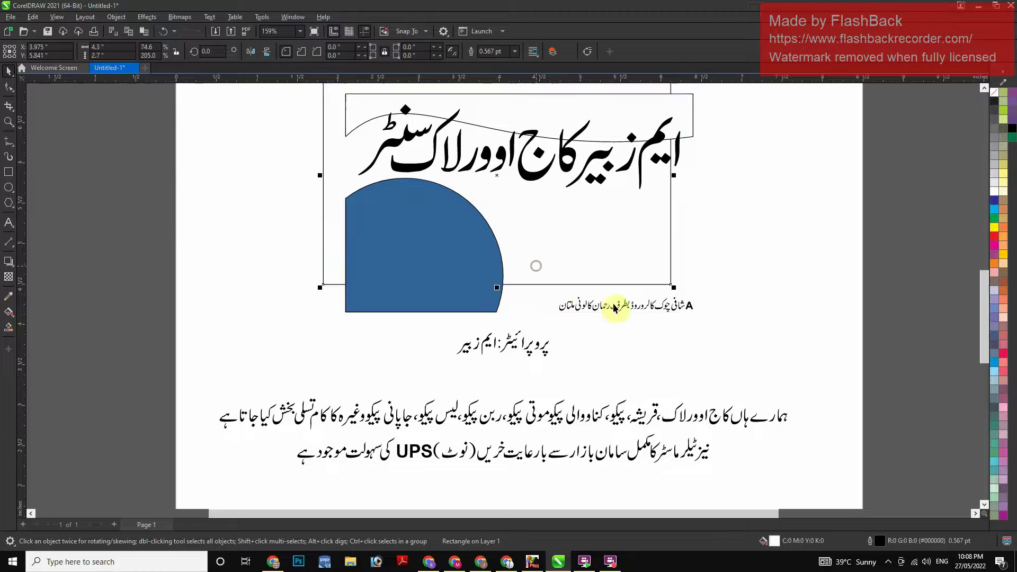
key("ctrl+z")
Move the address group inward from the card's lower-right corner to about X 5.50, Y 4.30 inches
left_click(630, 304)
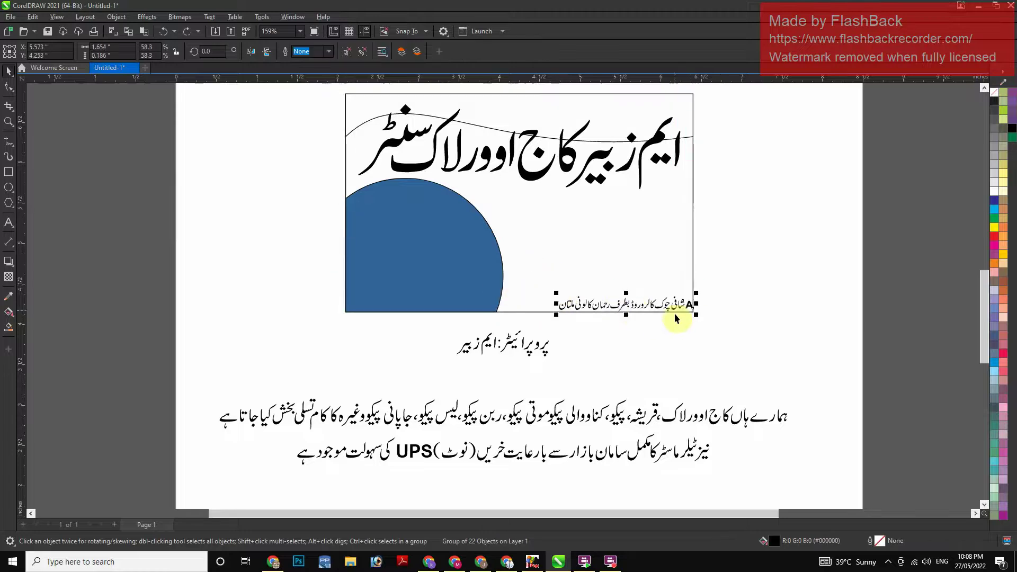
key("Left")
key("Left")
key("Left")
key("Left")
key("Left")
key("Left")
key("Left")
key("Up")
key("Up")
key("Up")
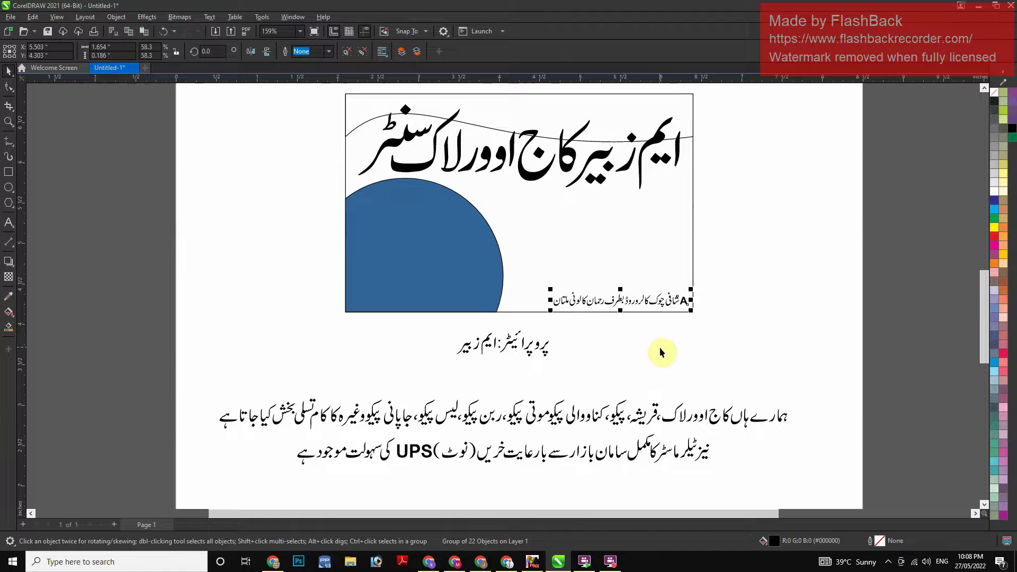
Enlarge the address group to about 2.15 inches wide and align its right edge with the heading
left_click_drag(550, 289, 513, 282)
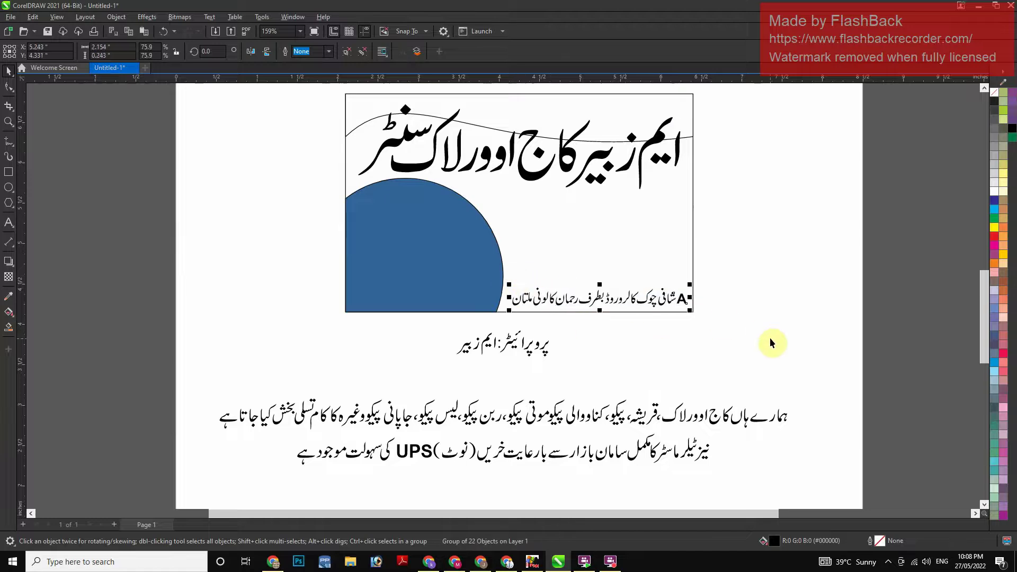
left_click(676, 155, "shift")
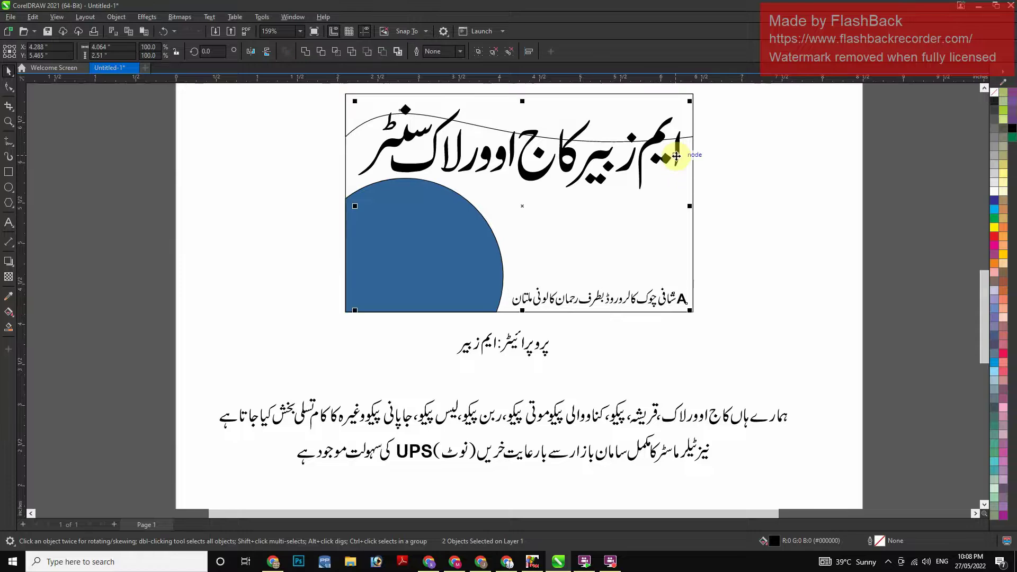
key("r")
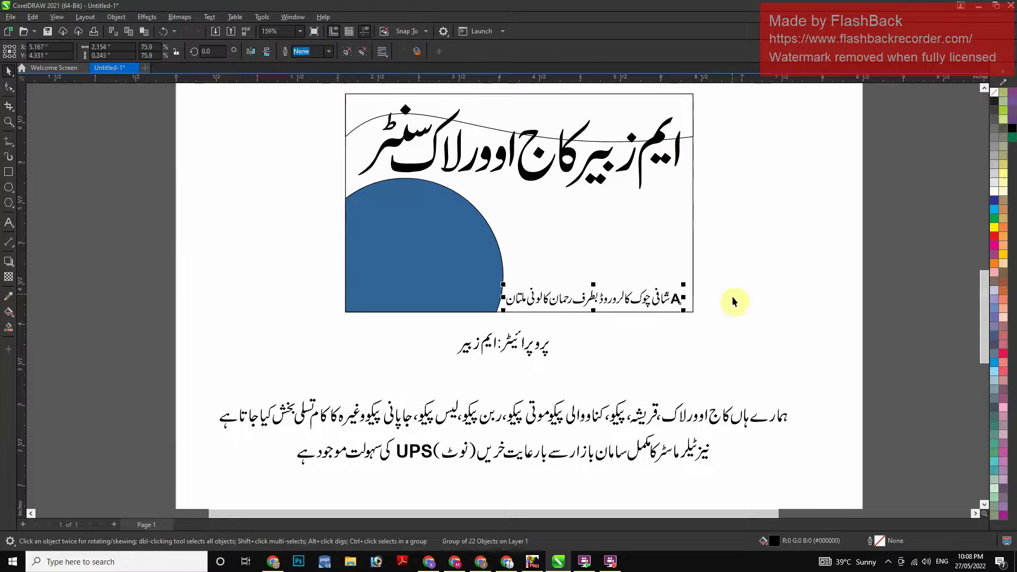
Draw a rectangle about 2.13 by 0.25 inches just above the address line and nudge it down to about Y 4.65 inches
left_click(740, 334)
scroll(635, 415, "up", 1)
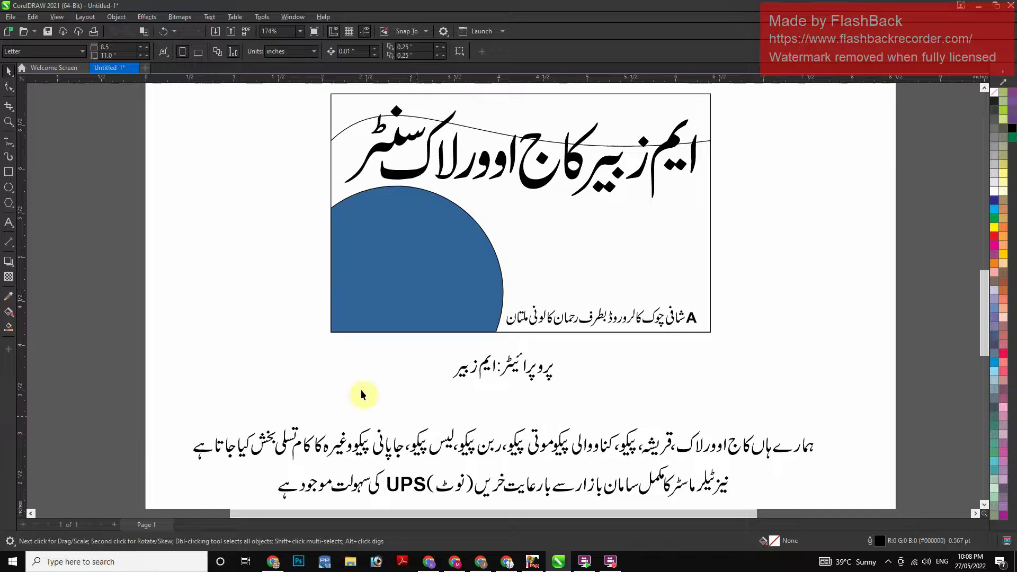
key("F6")
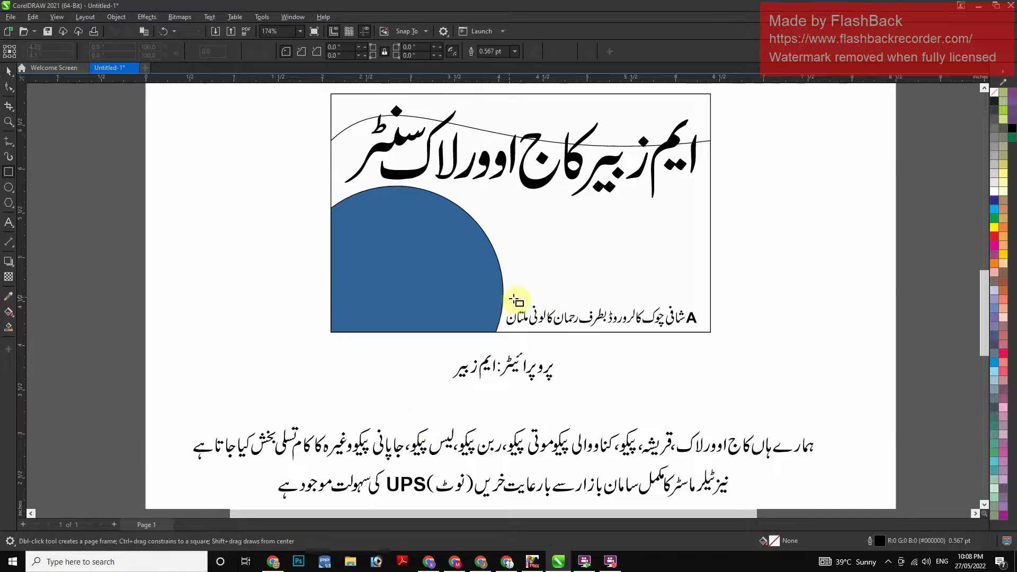
left_click_drag(507, 297, 696, 277)
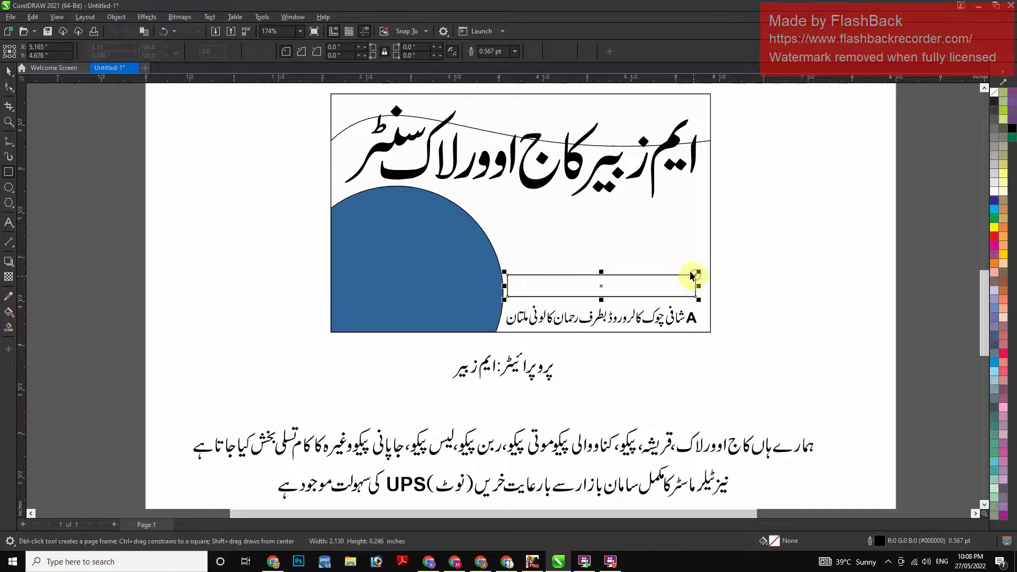
key("space")
left_click(692, 316, "shift")
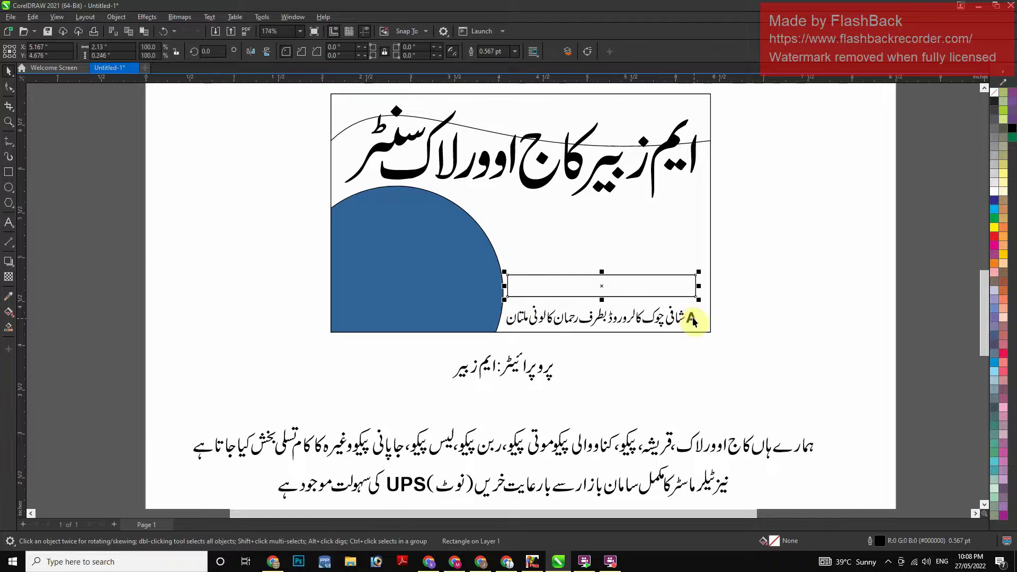
key("Down")
key("Down")
Round the corners of the new rectangle above the address to a radius of about 0.06 inches
key("F10")
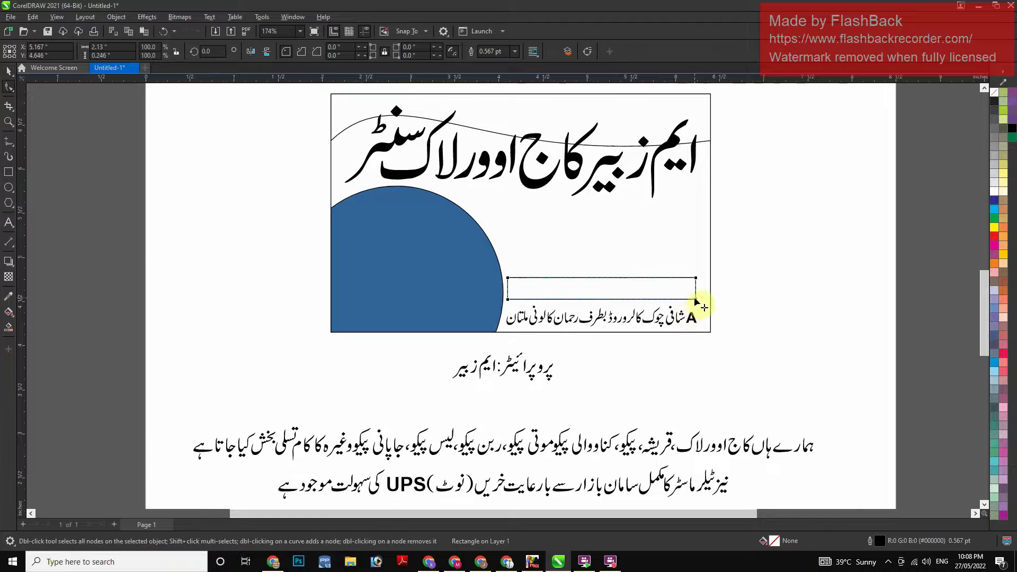
left_click_drag(694, 300, 703, 297)
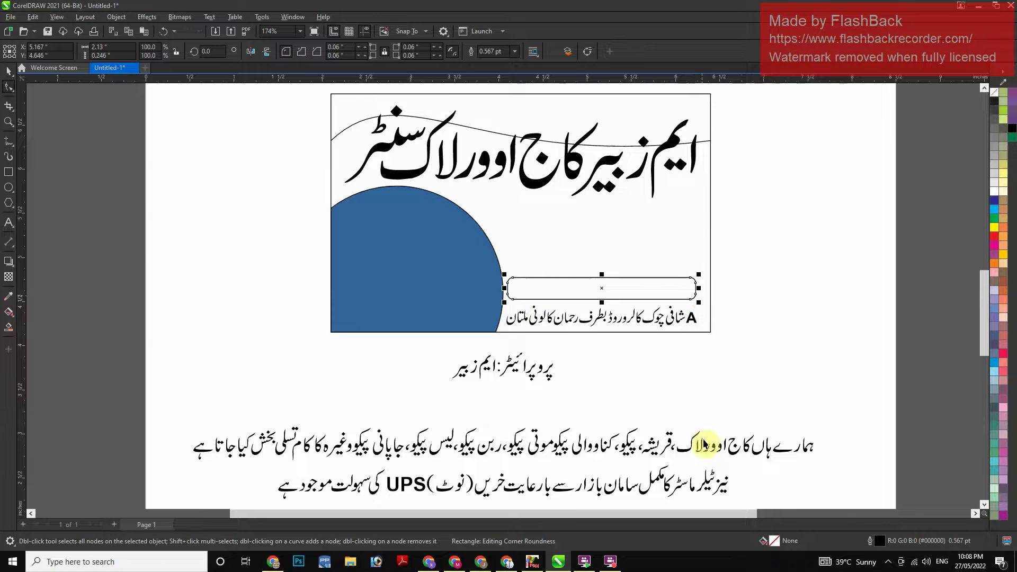
key("space")
Shrink the UPS note line below the card to about 1.08 inches wide and centre it in the rounded rectangle
left_click_drag(682, 488, 250, 473)
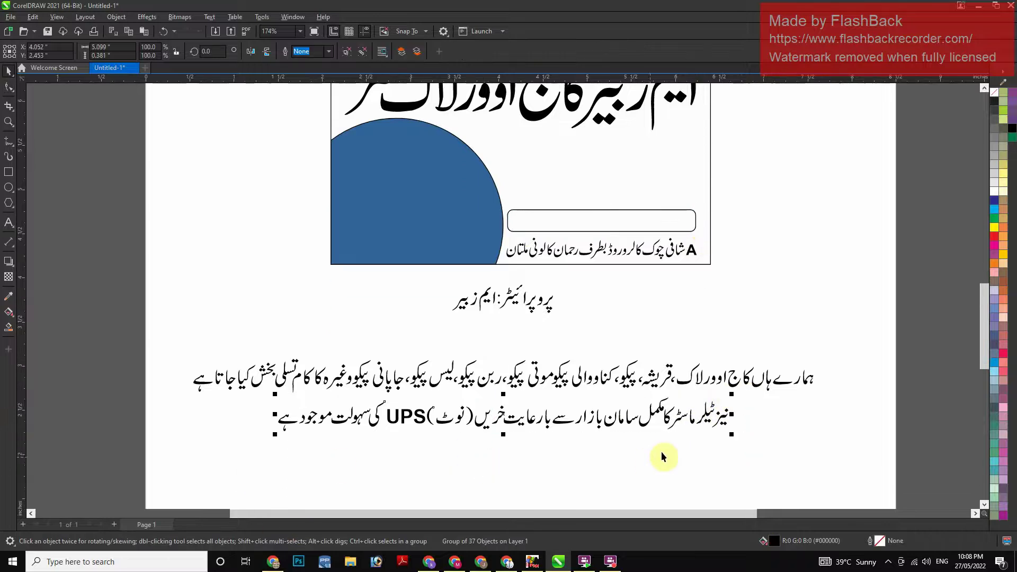
left_click_drag(732, 434, 554, 464)
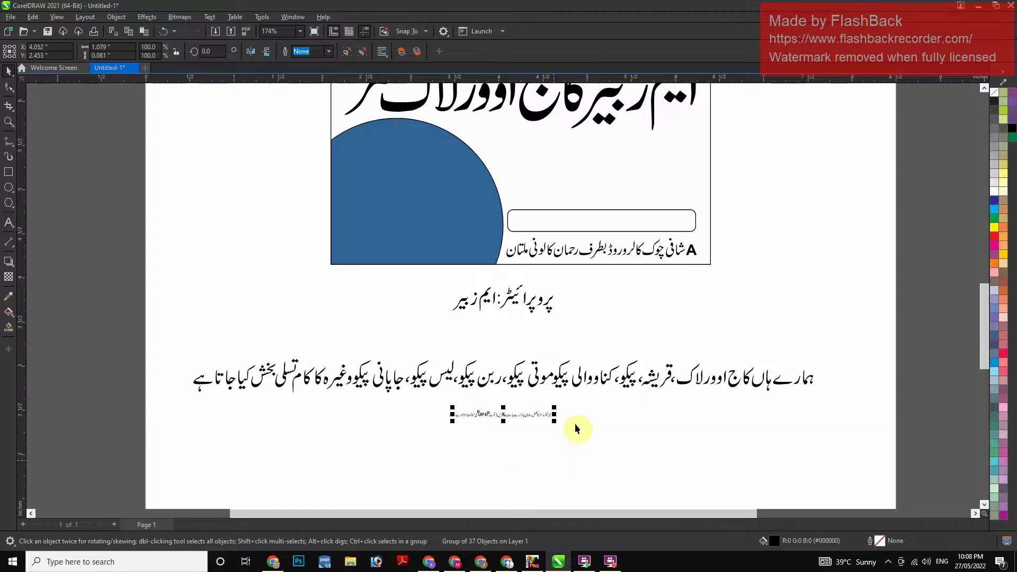
left_click(643, 225, "shift")
key("c")
key("e")
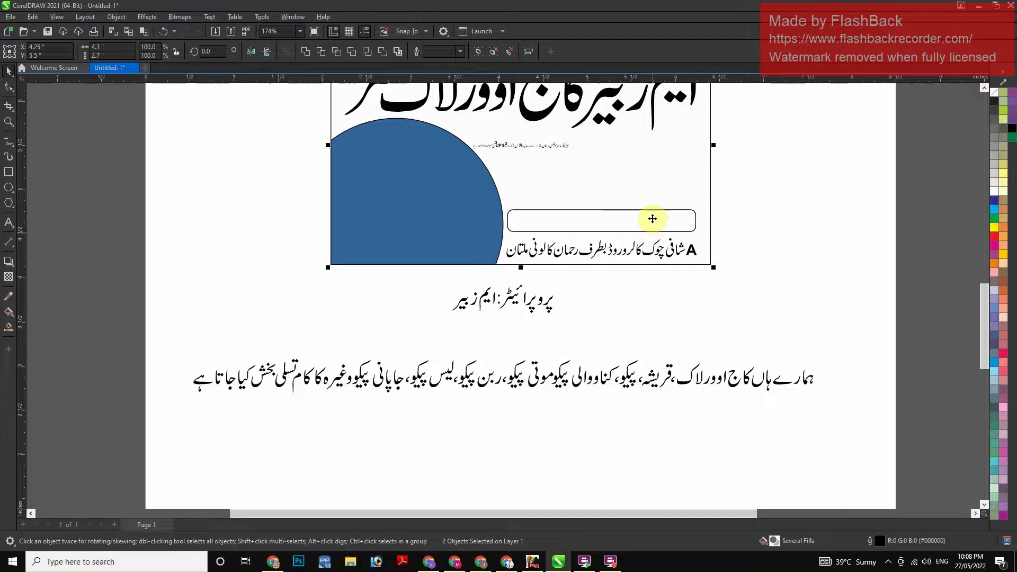
left_click(659, 226, "shift")
left_click(653, 210, "shift")
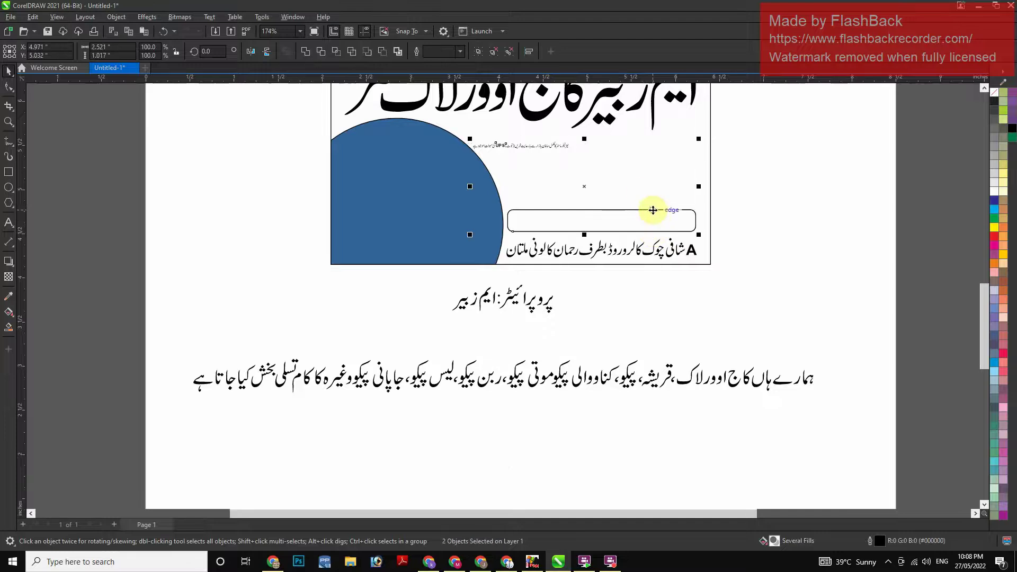
key("e")
key("c")
Enlarge the UPS note to about 2.05 by 0.15 inches so it fills the rounded rectangle
key("shift+F2")
left_click(659, 244, "shift")
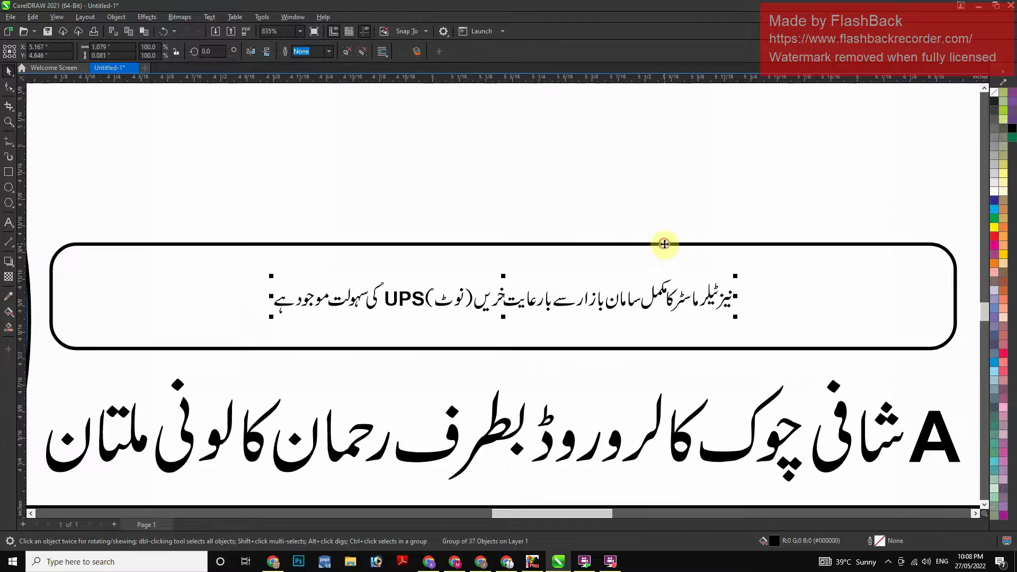
left_click_drag(735, 317, 934, 438)
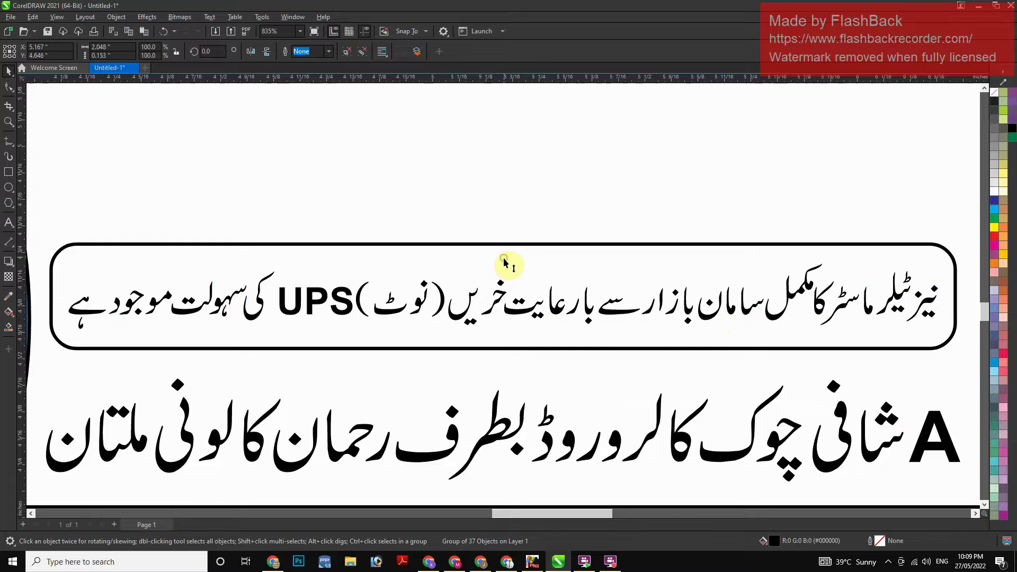
Stretch the word UPS inside the note to about 0.106 inches high and adjust its position between the neighbouring words
left_click(321, 295, "ctrl")
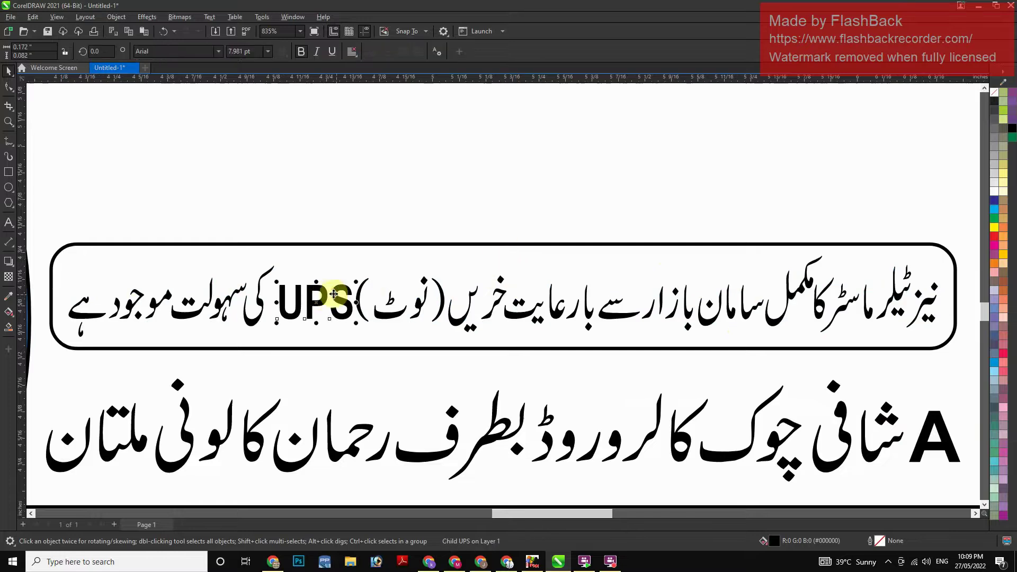
left_click_drag(316, 282, 317, 275)
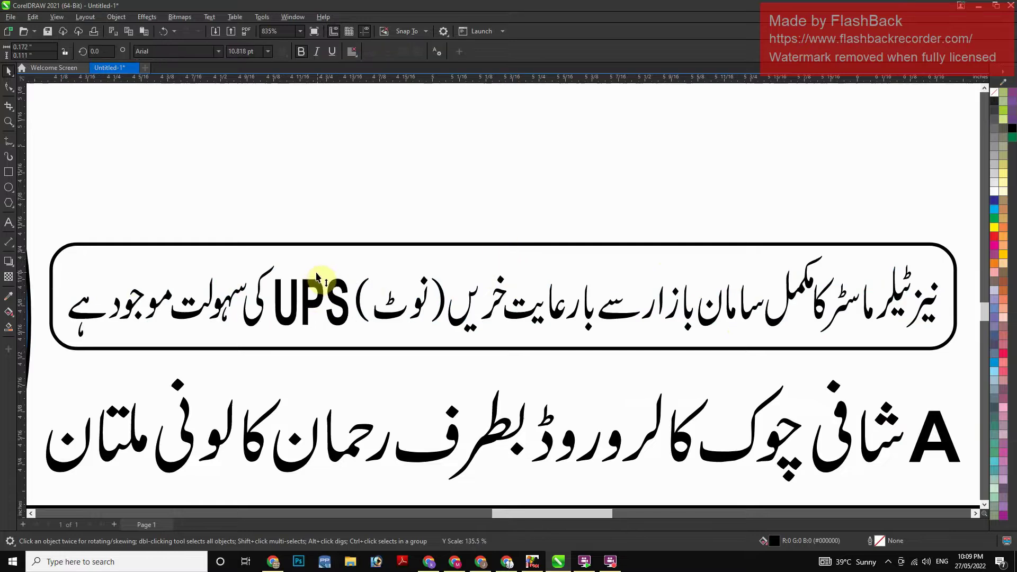
key("Up")
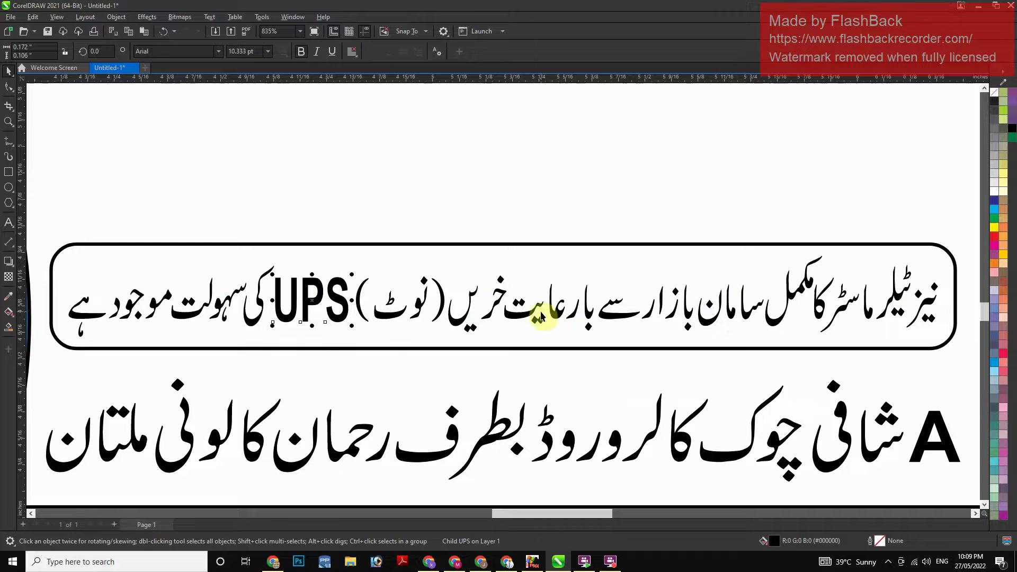
left_click(554, 318)
left_click(555, 271, "shift")
key("c")
key("e")
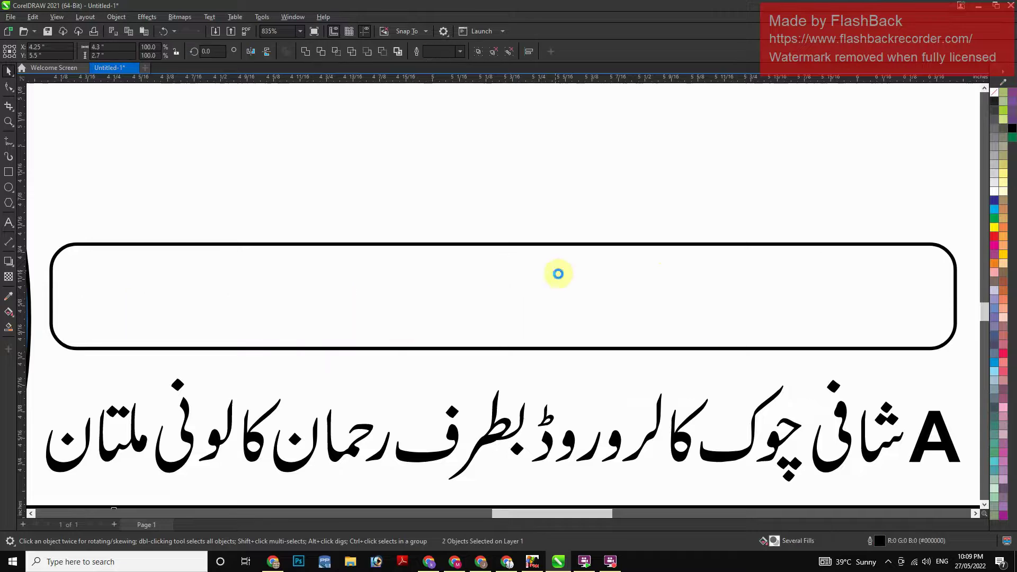
key("ctrl+z")
Nudge the boxed UPS note and the address line together 0.04 inches to the right on the card
key("F4")
left_click(775, 325)
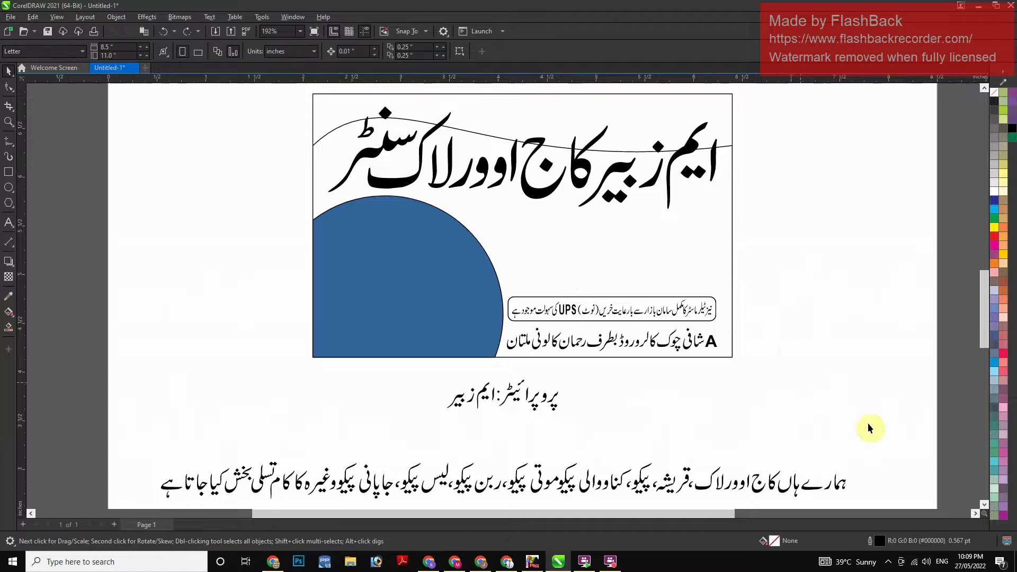
left_click_drag(798, 370, 447, 262)
key("Right")
key("Right")
key("Right")
key("Right")
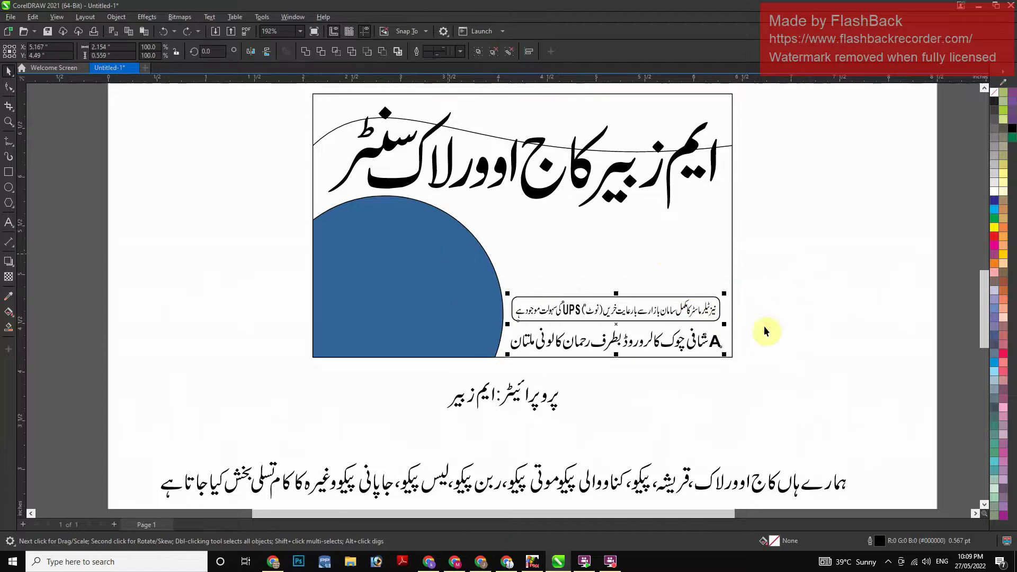
left_click(792, 333)
Shrink the services line below the card to about 2.24 inches wide and move it to about X 4.66, Y 3.31 inches
scroll(433, 417, "down", 1)
scroll(433, 417, "up", 1)
left_click_drag(907, 441, 22, 556)
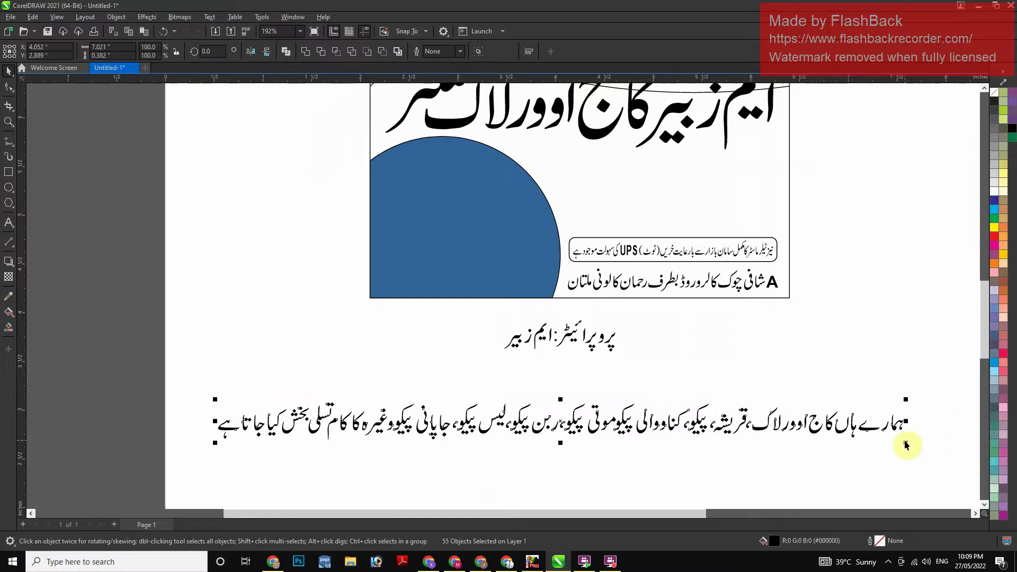
left_click_drag(906, 446, 673, 480)
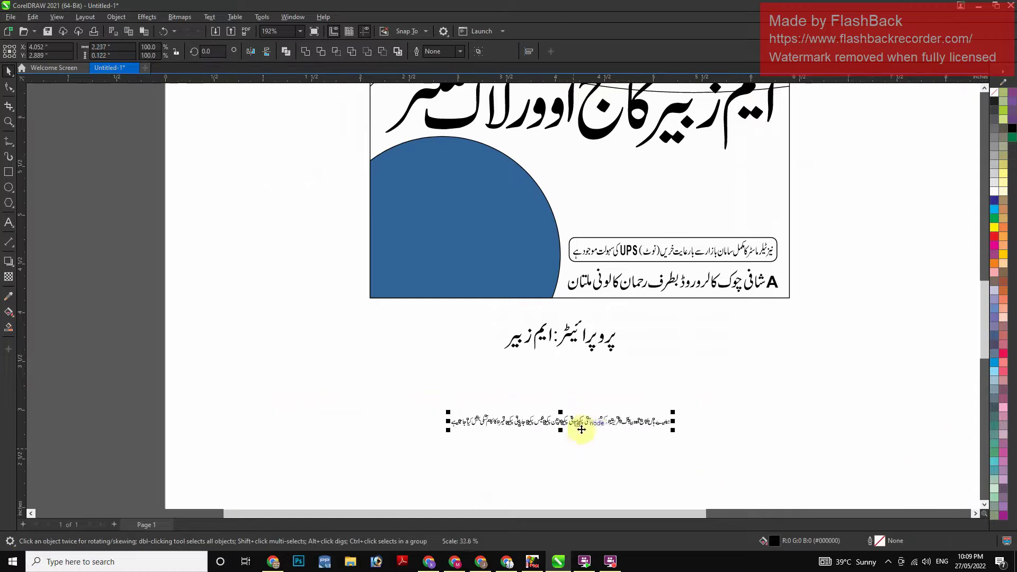
left_click_drag(582, 430, 643, 392)
Examine the letter spacing of the first two words of the services line
key("F4")
key("F2")
left_click_drag(810, 426, 391, 550)
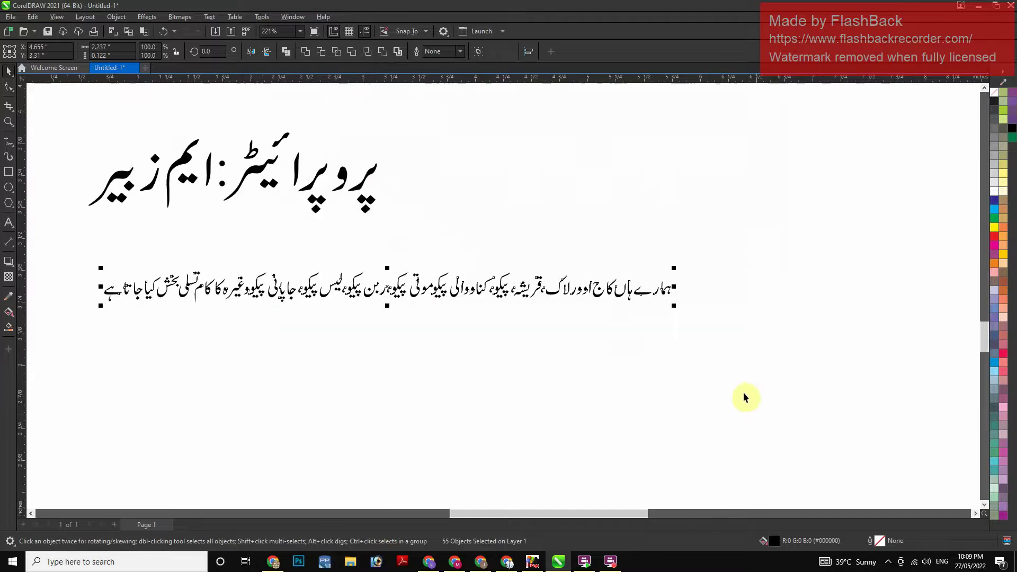
key("z")
left_click_drag(840, 137, 611, 329)
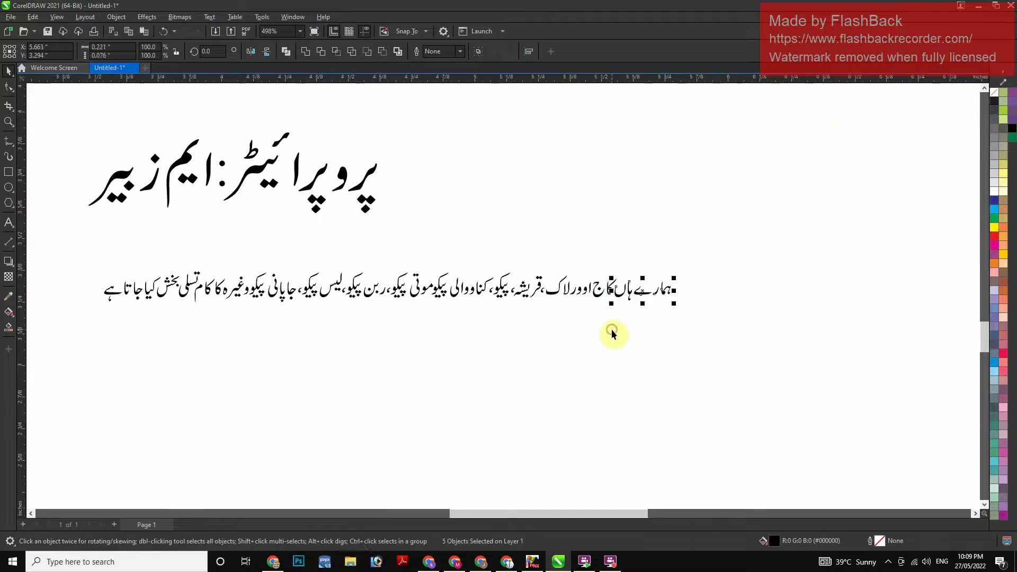
key("shift+F2")
left_click(273, 562)
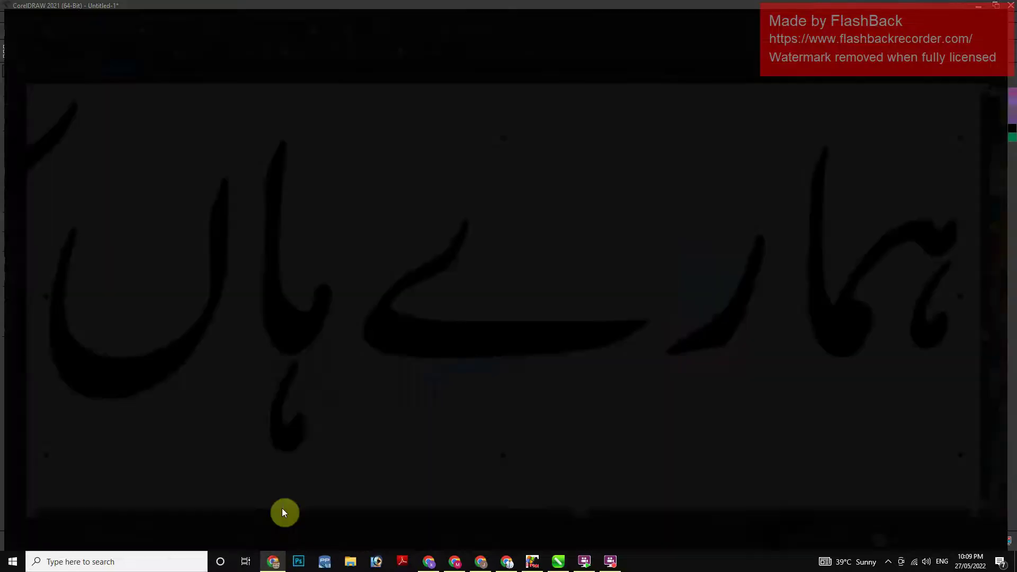
left_click(284, 511)
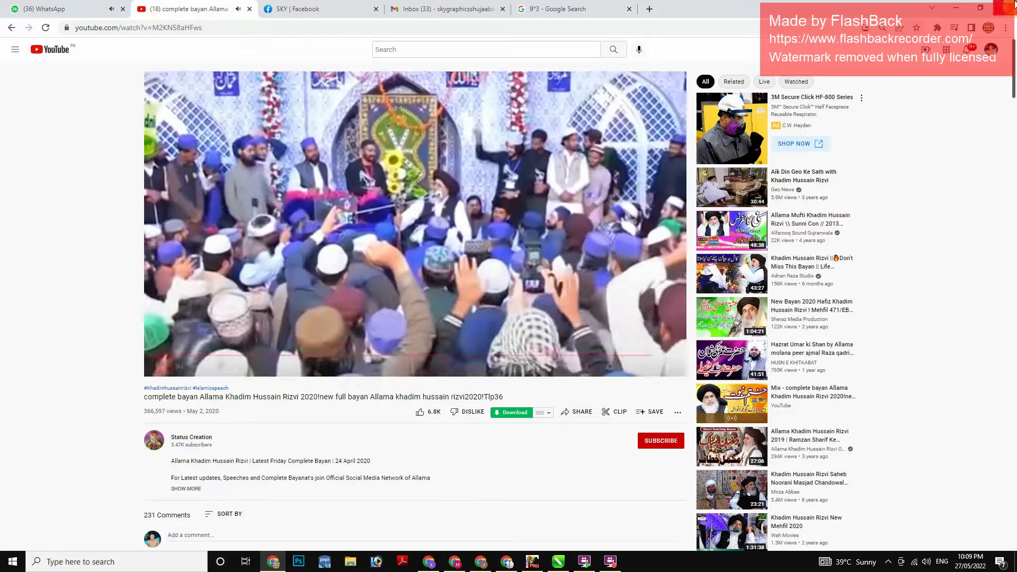
key("alt+Tab")
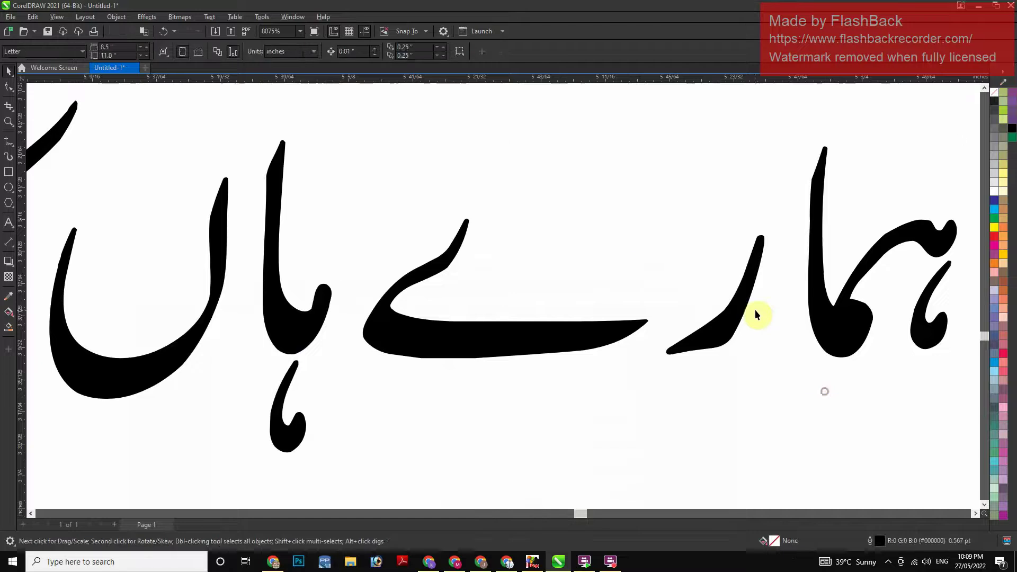
Tighten the first word ہمارے by moving its opening letters left and up above the final ے, then shift the word left
left_click_drag(831, 332, 816, 327)
left_click(733, 329, "shift")
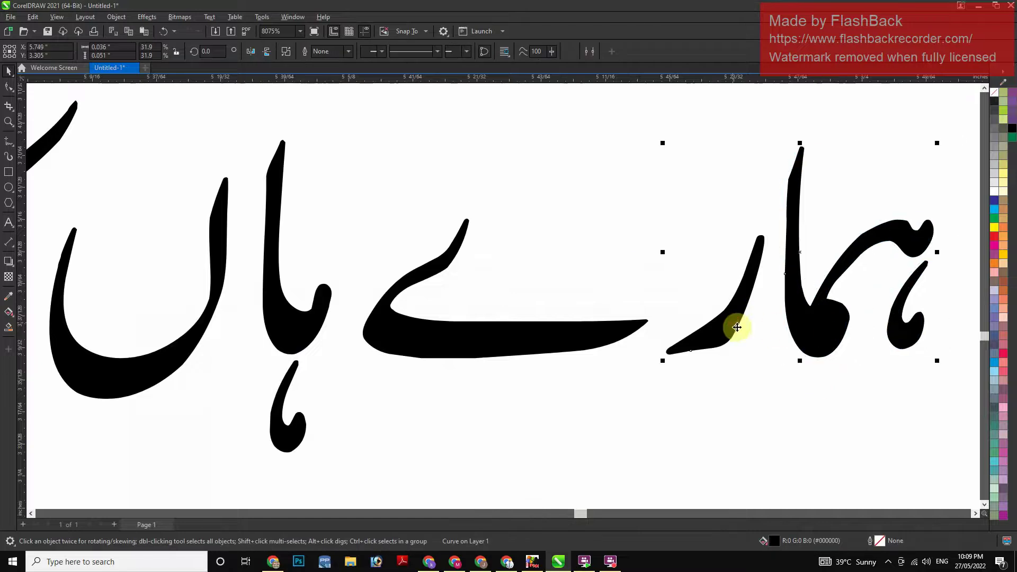
left_click_drag(733, 329, 504, 277)
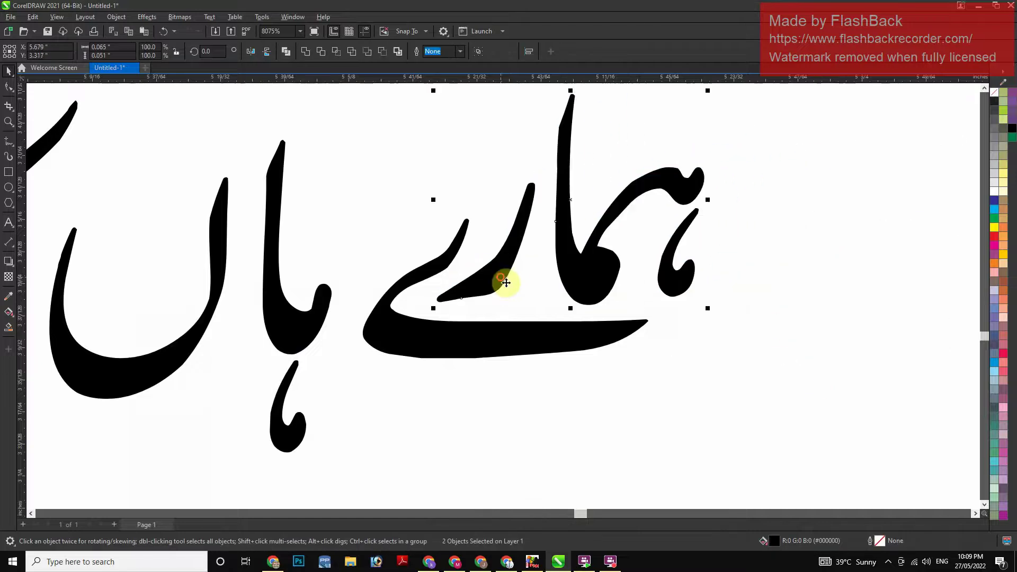
left_click(493, 344, "shift")
left_click_drag(492, 345, 482, 341)
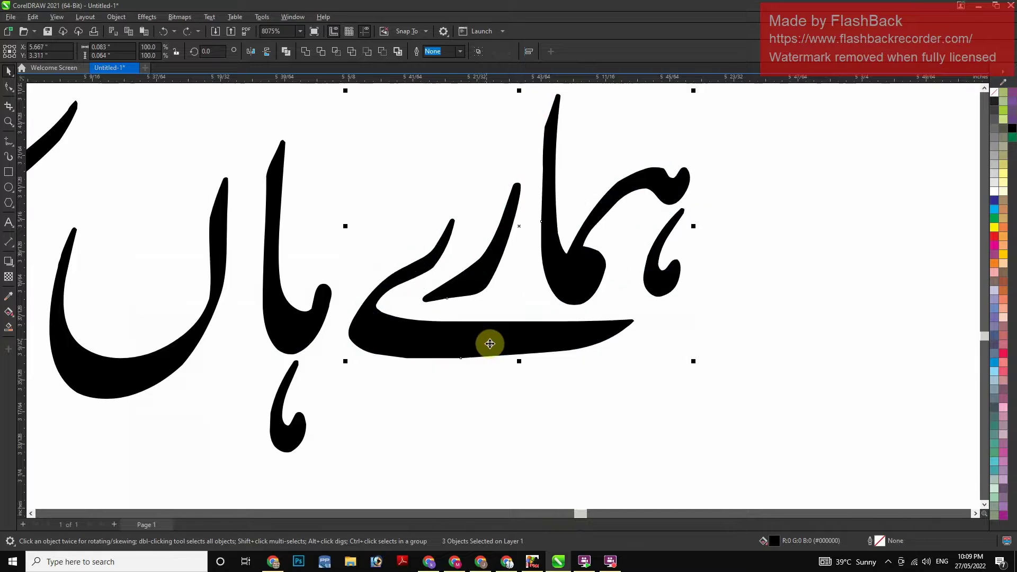
Close the gaps in ہاں by moving its first part and the preceding word left, then shifting all of its letters
left_click(294, 340, "shift")
scroll(738, 237, "down", 2)
key("F2")
left_click_drag(534, 189, 246, 333)
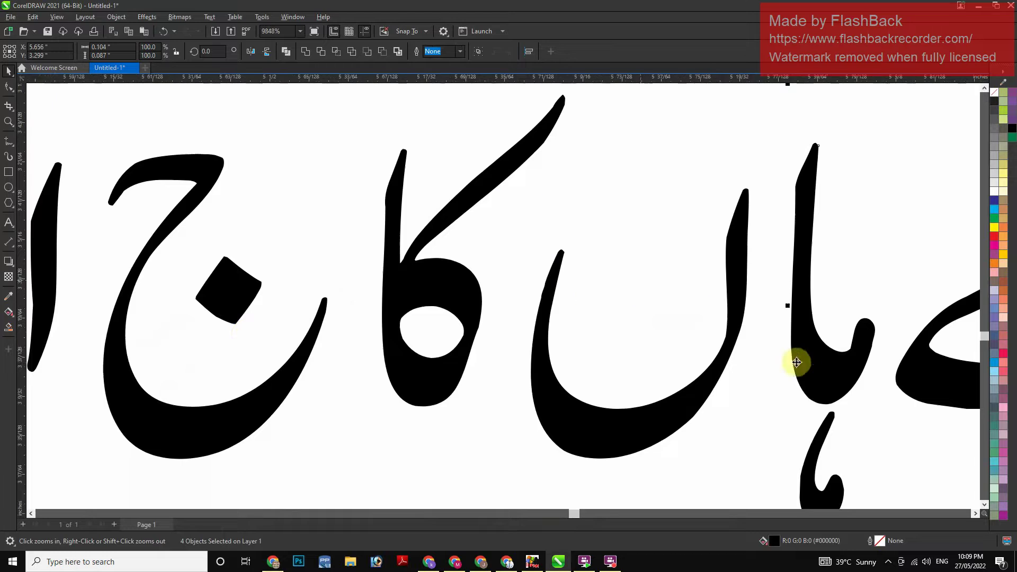
left_click_drag(819, 355, 816, 353)
left_click(578, 431, "shift")
left_click_drag(613, 430, 588, 431)
key("shift+F2")
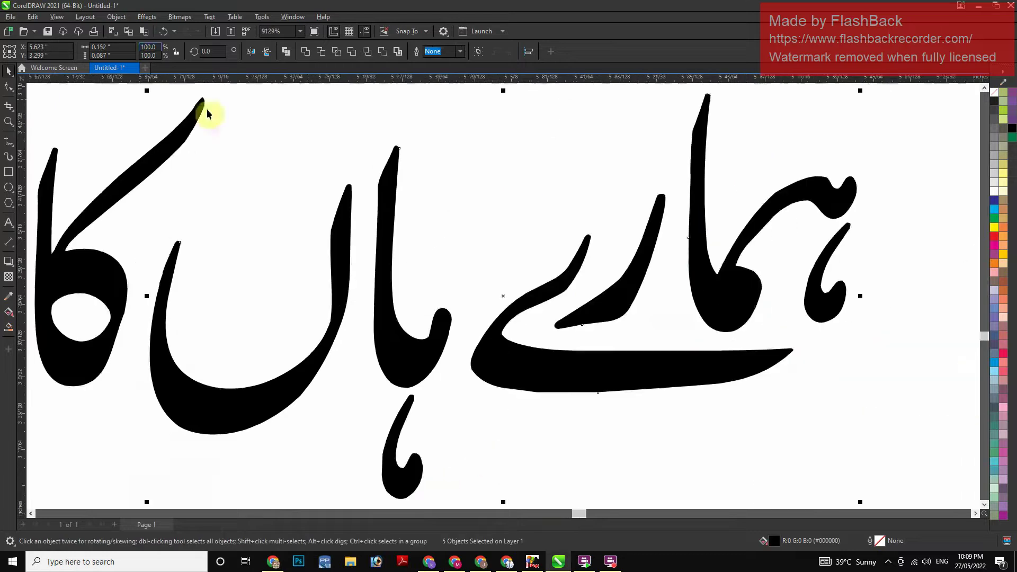
Tighten the word کاج by moving کا left toward ج, then shift both parts left together
scroll(207, 114, "down", 1)
scroll(606, 265, "down", 3)
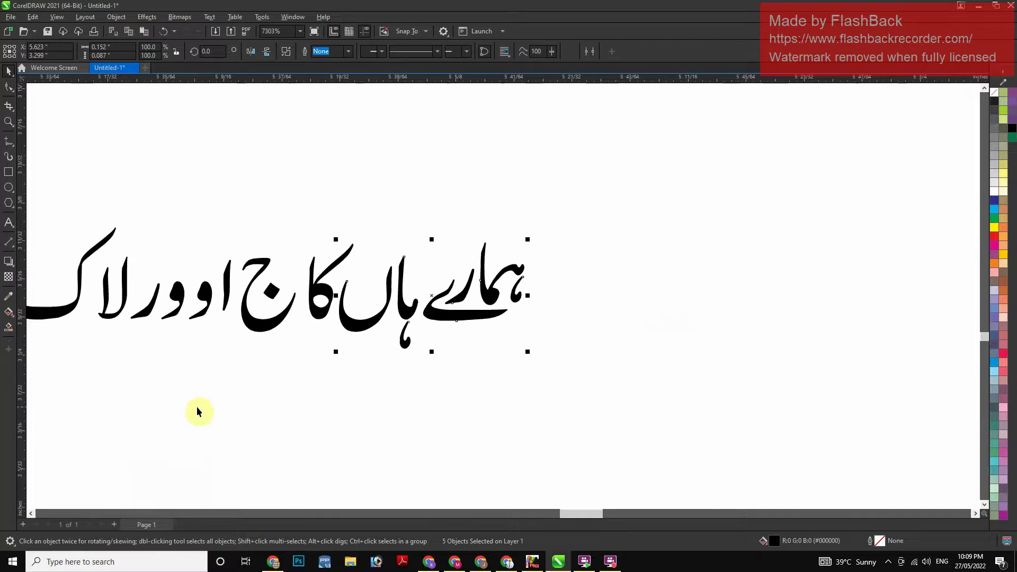
key("F2")
left_click_drag(400, 407, 116, 254)
left_click_drag(685, 181, 664, 183)
left_click(486, 282, "shift")
left_click_drag(512, 277, 500, 280)
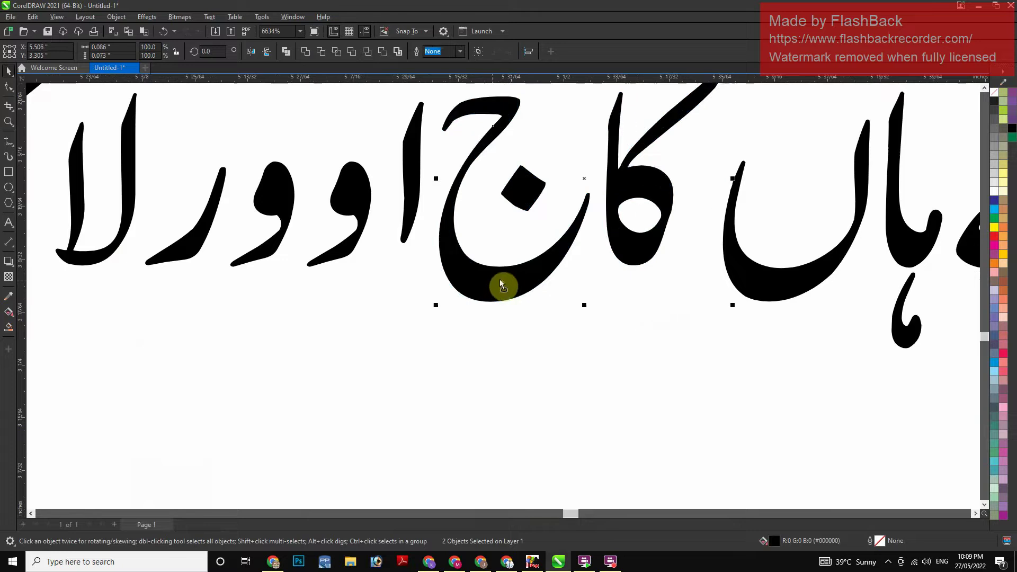
Tighten اوور لاک by shifting کاج اوور left as a block and nudging it together with لا toward ک
left_click_drag(419, 178, 274, 206)
left_click(342, 205, "shift")
scroll(327, 319, "down", 5)
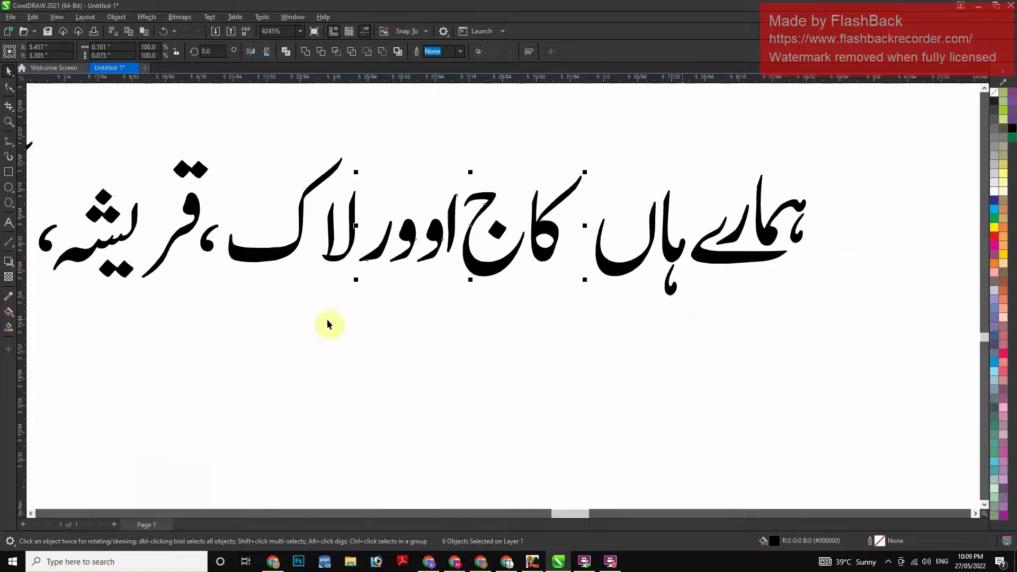
key("F2")
left_click_drag(420, 304, 154, 154)
key("Left")
key("Left")
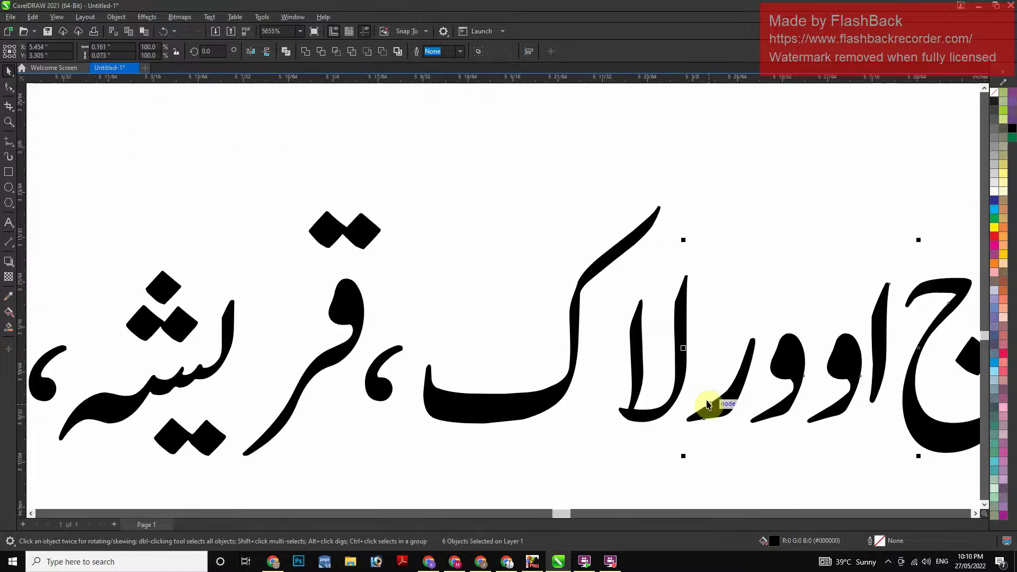
key("Left")
key("Left")
key("Left")
key("Left")
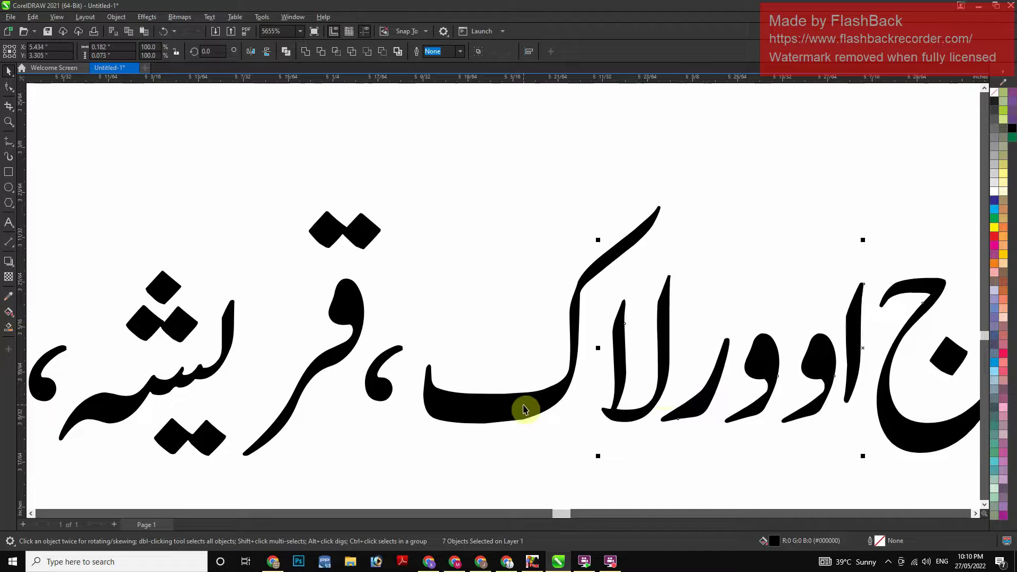
Add ک to the selected letters and weld کاج اوور لاک into a single shape
left_click(524, 406, "shift")
key("shift+F2")
key("F3")
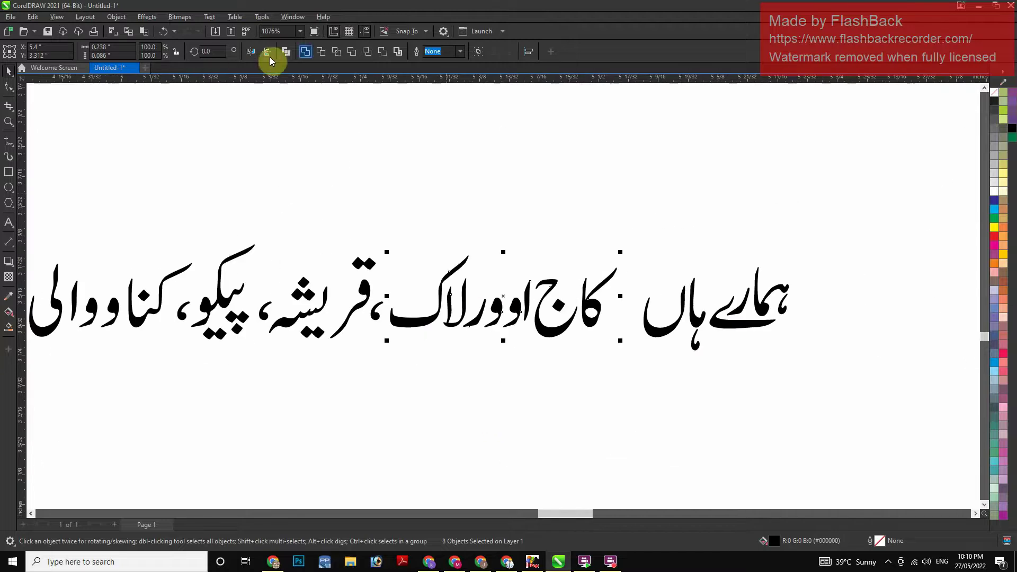
Move قر with its two dots left, close against یشہ in the word قریشہ
key("F2")
left_click_drag(479, 220, 216, 355)
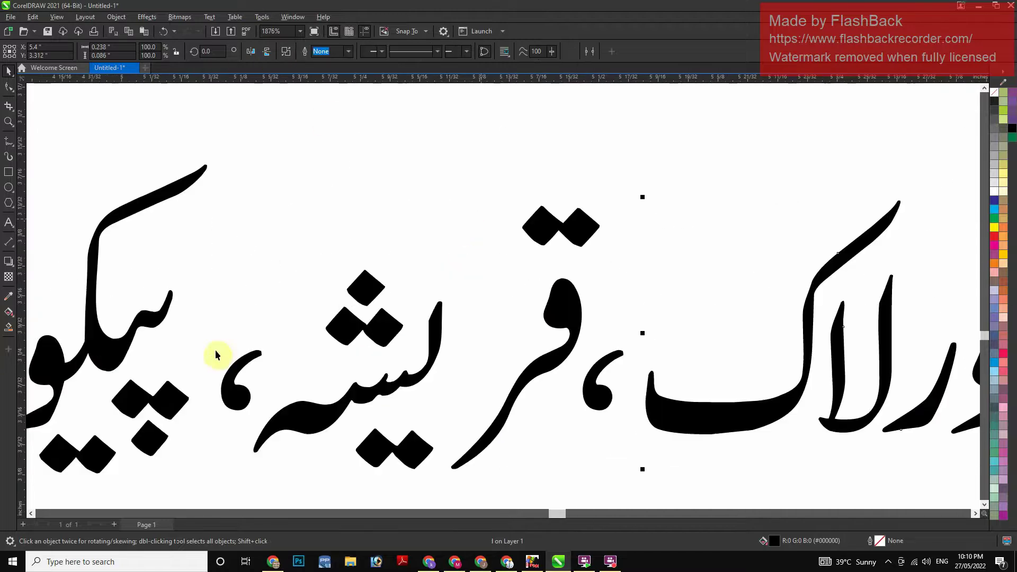
left_click(560, 305)
left_click(578, 226, "shift")
key("Left")
key("Right")
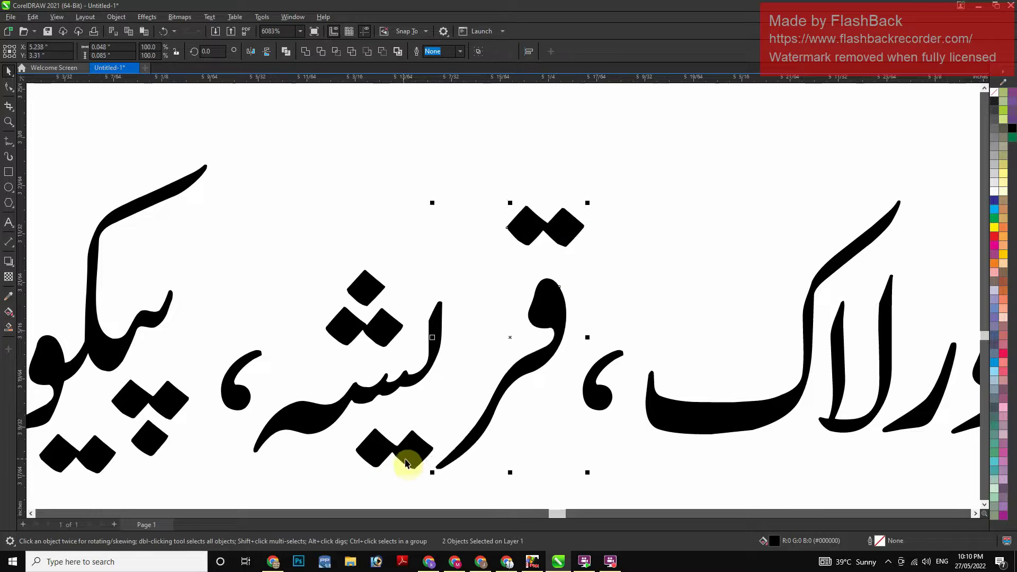
key("Left")
Shift all the letters of قریشہ left together toward پیکو
left_click(405, 446, "shift")
key("Left")
key("Left")
key("Left")
key("Left")
key("Left")
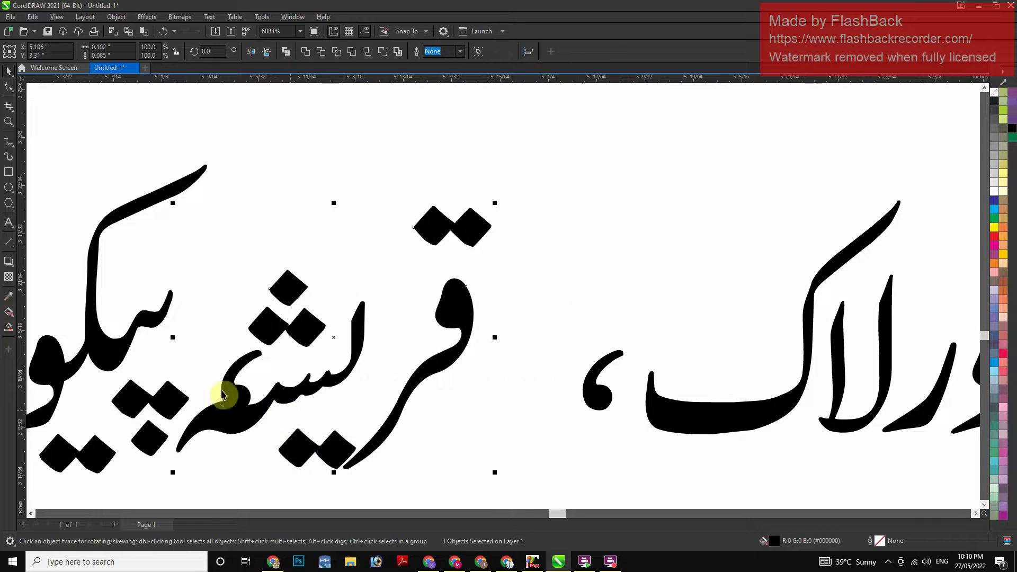
Weld قریشہ and پیکو into one shape, remove the comma overlapping them, and shift the shape slightly right
scroll(545, 249, "down", 2)
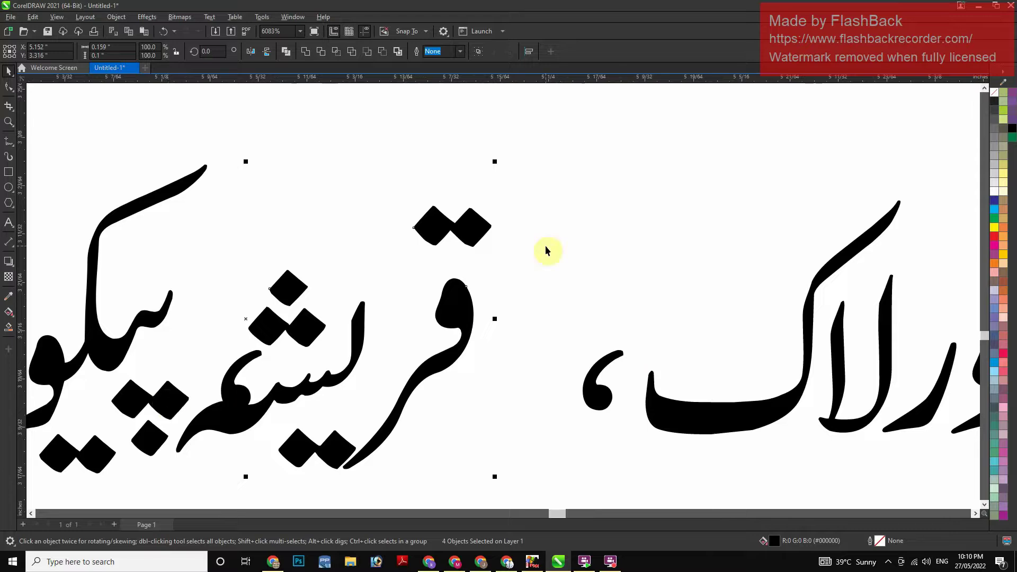
scroll(413, 289, "down", 2)
scroll(427, 318, "up", 3)
scroll(359, 147, "down", 1)
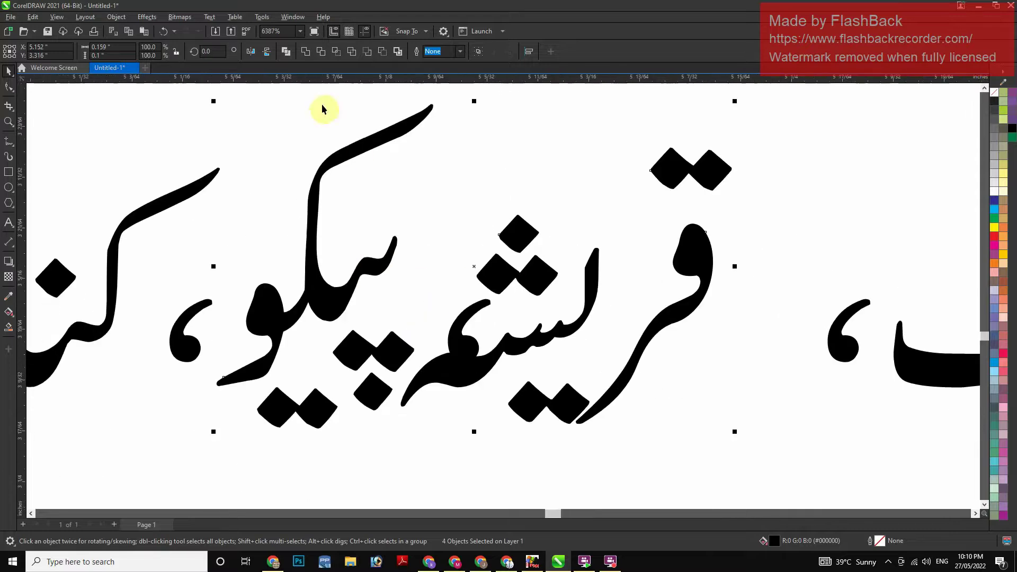
left_click(304, 52)
left_click_drag(469, 160, 356, 453)
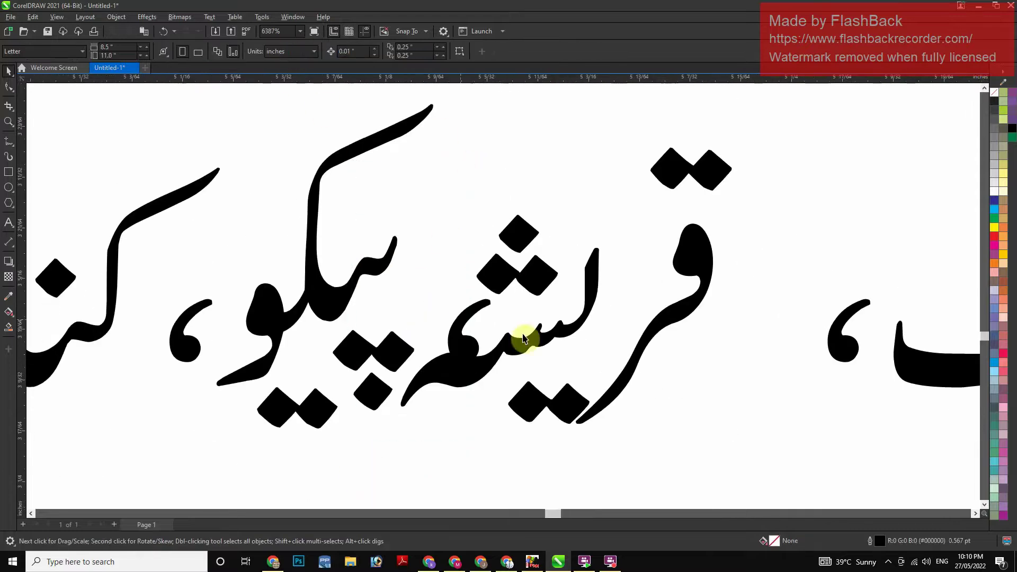
left_click_drag(454, 369, 485, 372)
Edit the nodes of the two dots under قریشہ, moving them left and up, clear of the tail of ر
key("F10")
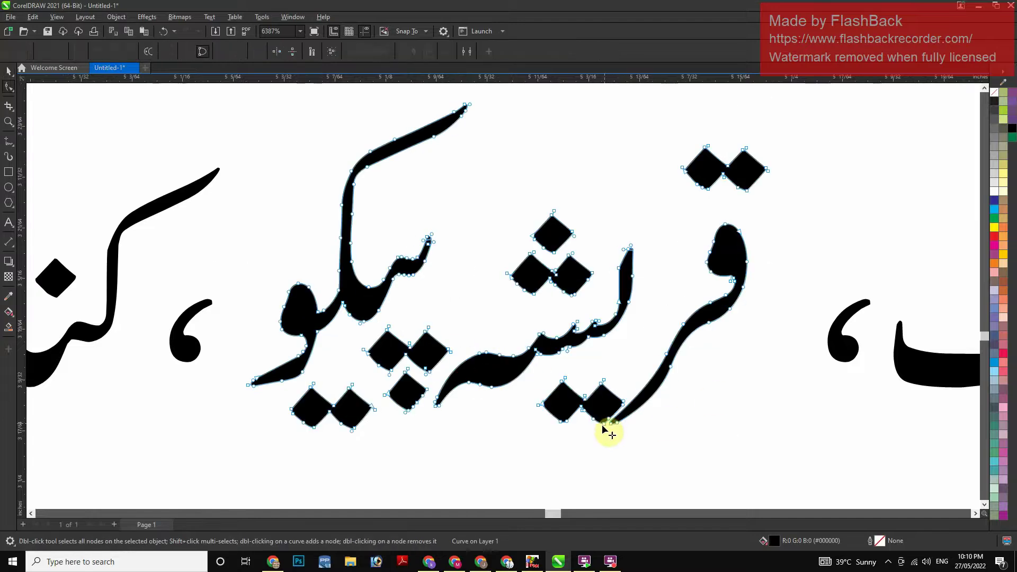
key("Left")
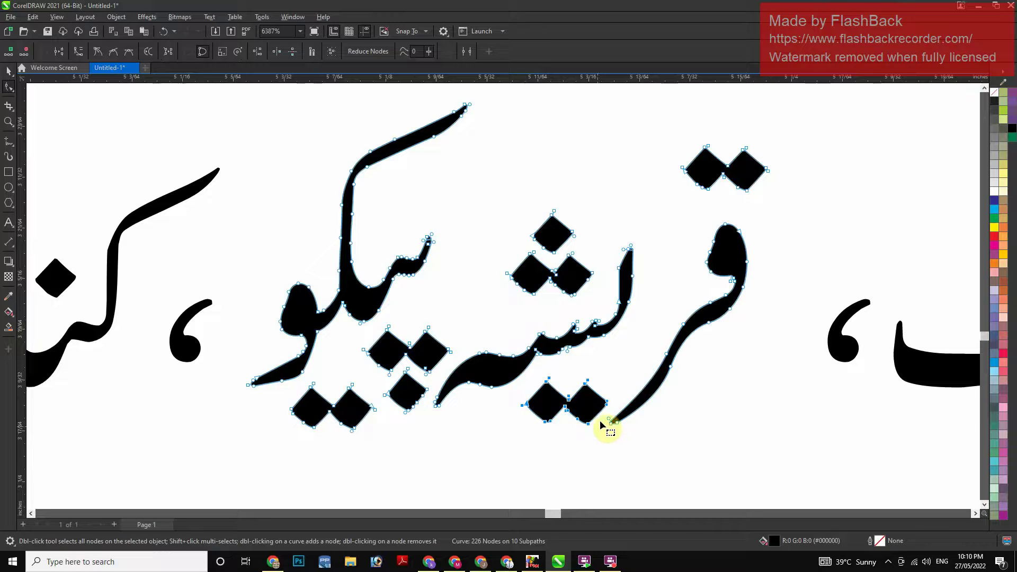
left_click_drag(586, 424, 598, 414)
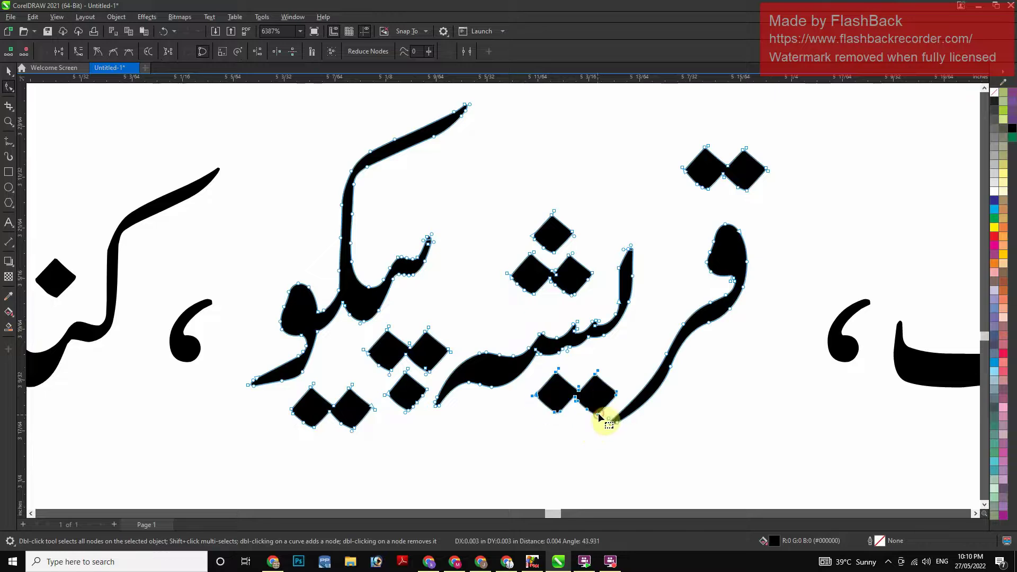
key("space")
Move کنا left toward the following و, then nudge both left together
scroll(670, 299, "down", 3)
scroll(349, 281, "down", 1)
key("space")
key("F2")
left_click_drag(484, 192, 1, 406)
left_click(742, 410)
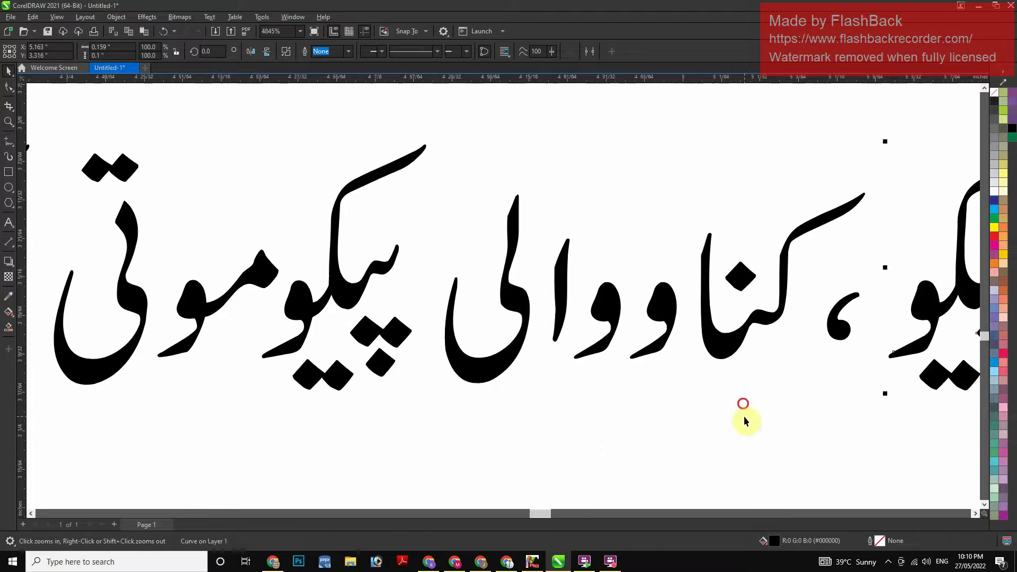
left_click(733, 346)
left_click_drag(680, 314, 651, 319)
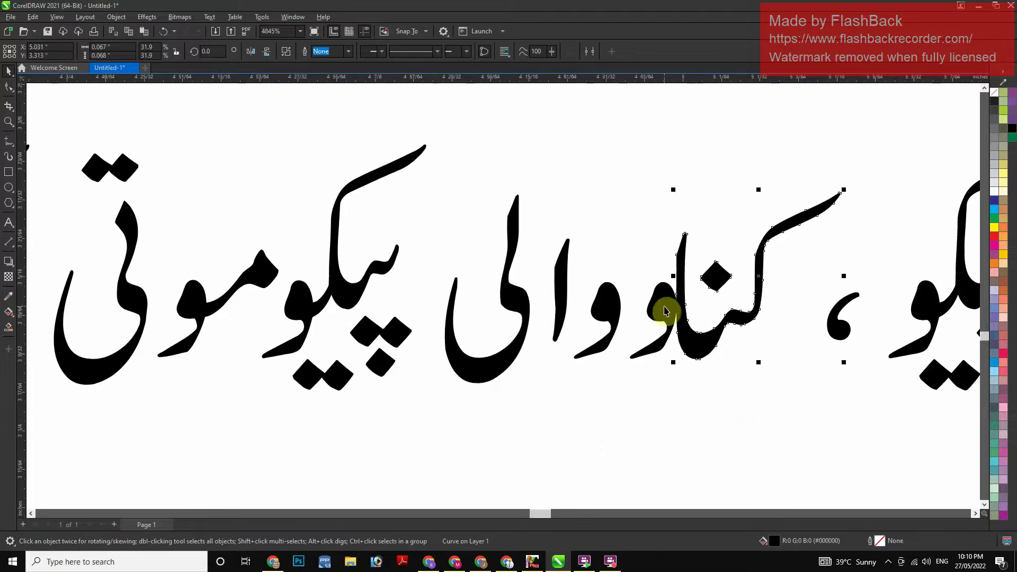
key("Right")
left_click(663, 307, "shift")
key("Left")
Add the letters of والی to the selected کناو and shift the whole block left toward پیکو
left_click(608, 308, "shift")
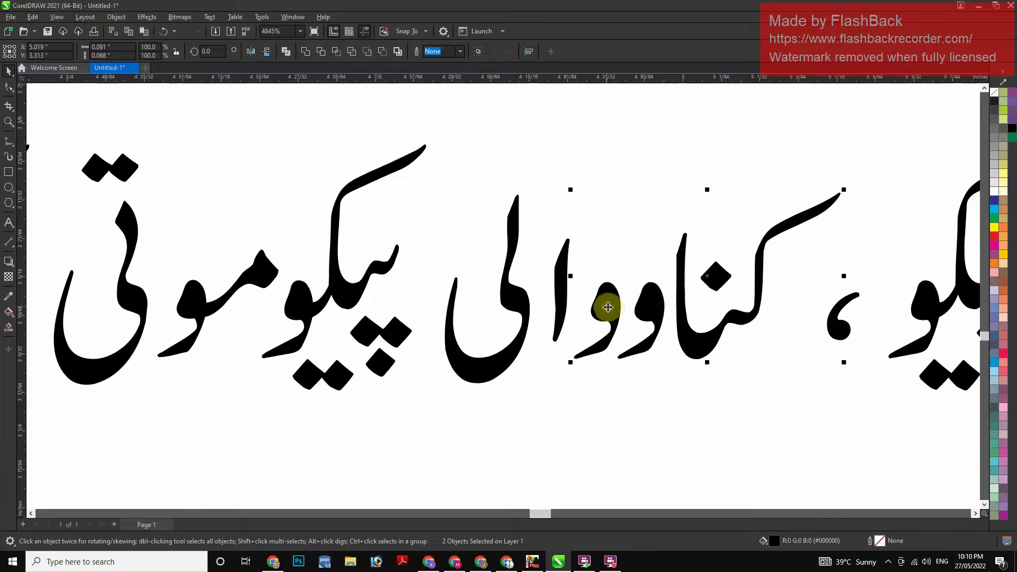
key("Left")
key("Left")
left_click(525, 307, "shift")
key("Left")
key("Left")
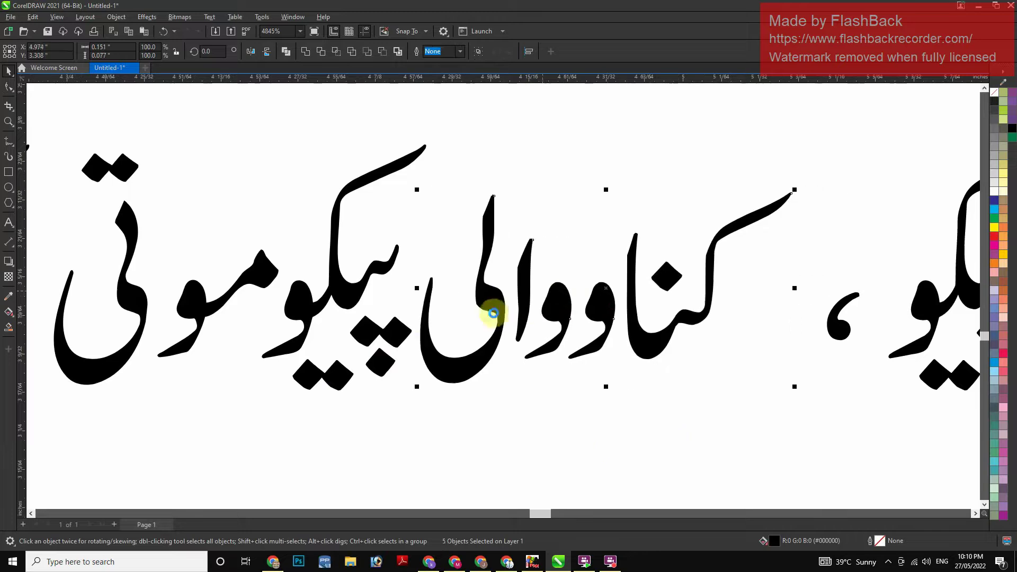
Add پیکو and مو to the block in turn, nudging it left toward تی
left_click(398, 335, "shift")
key("Left")
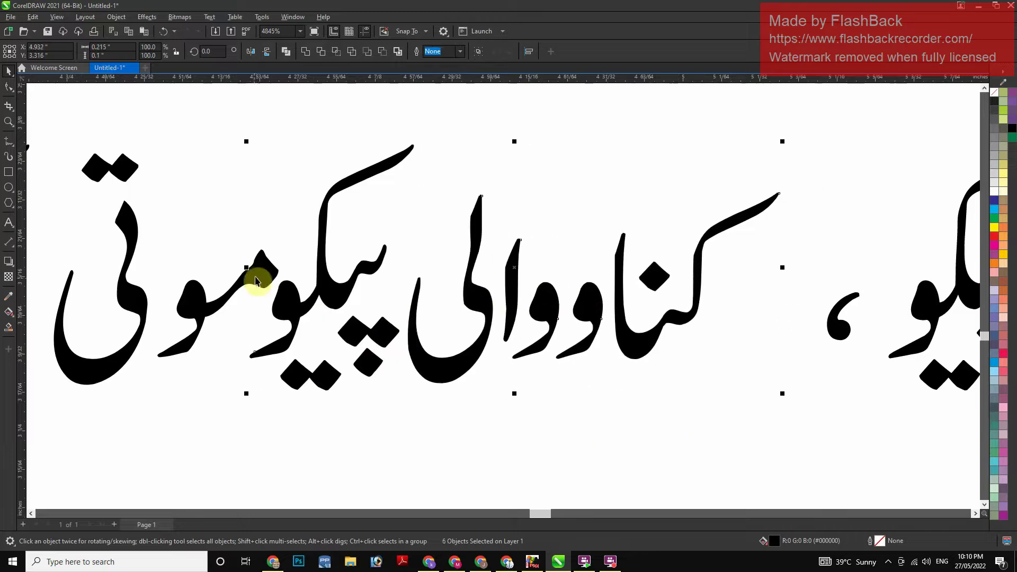
key("Left")
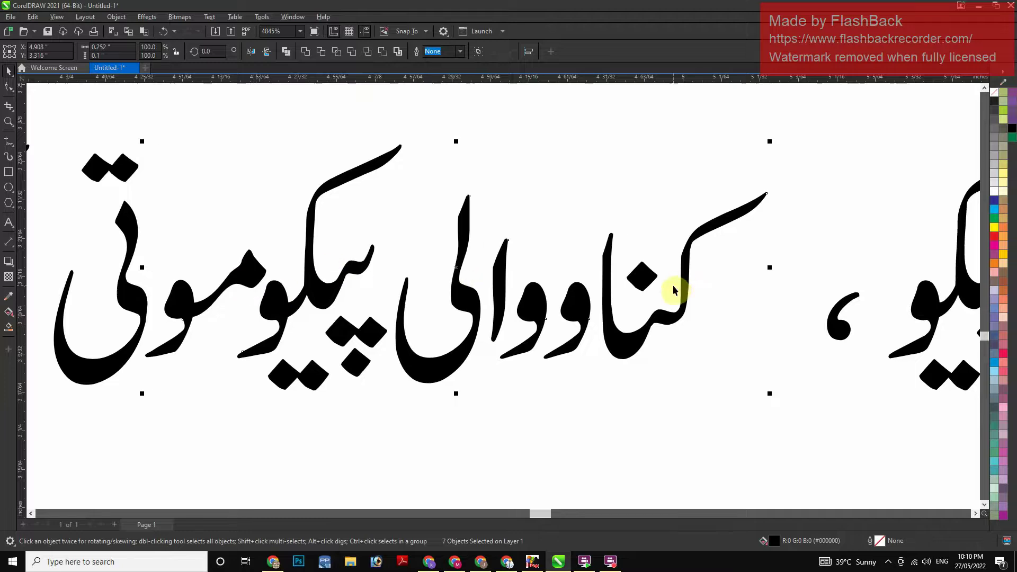
scroll(408, 281, "down", 2)
scroll(192, 348, "down", 1)
scroll(630, 444, "up", 3)
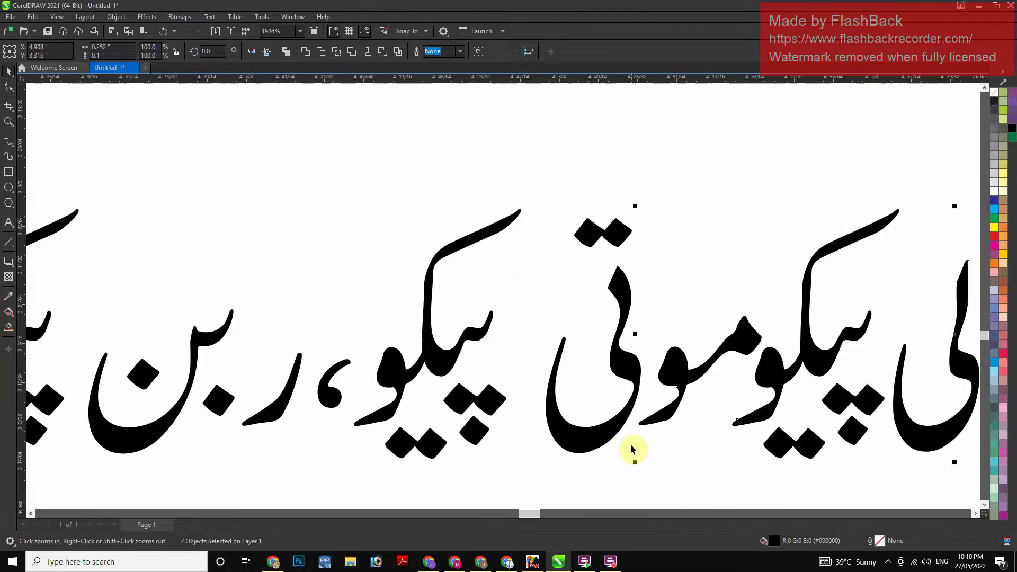
Shift the block including تی left to the next پیکو, then weld کناو والی پیکو موتی پیکو into one shape
left_click(601, 443, "shift")
key("Left")
key("Left")
key("Left")
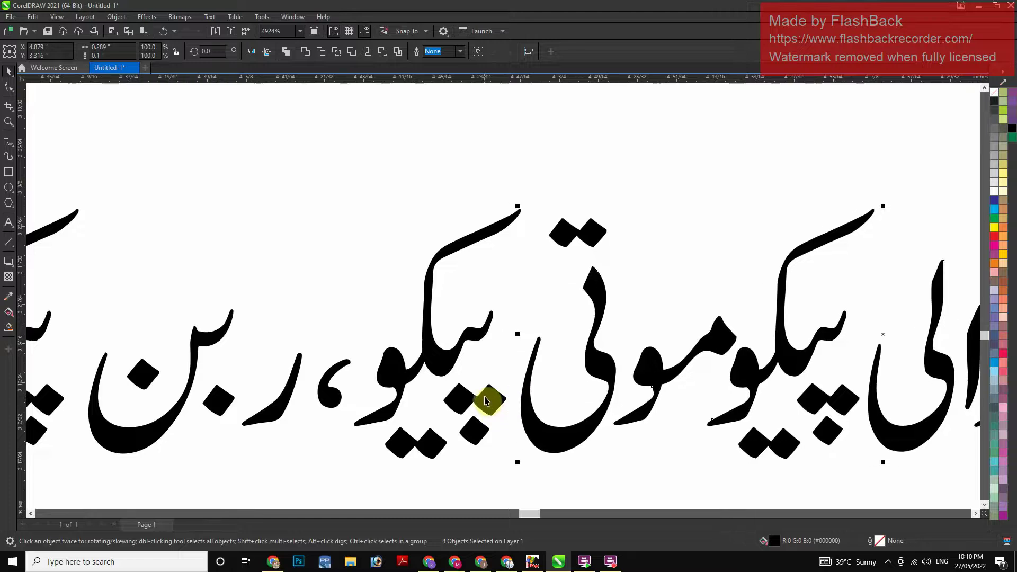
scroll(274, 229, "down", 1)
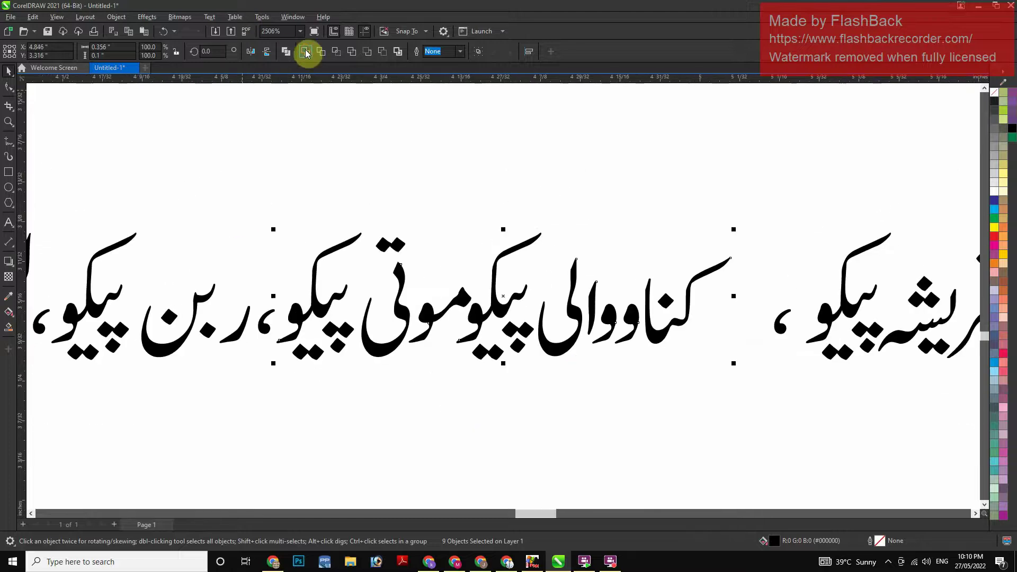
scroll(443, 243, "down", 2)
Tighten ربن by moving ر toward بن and both left toward پیکو, then weld ربن پیکو into one shape
left_click_drag(148, 357, 141, 360)
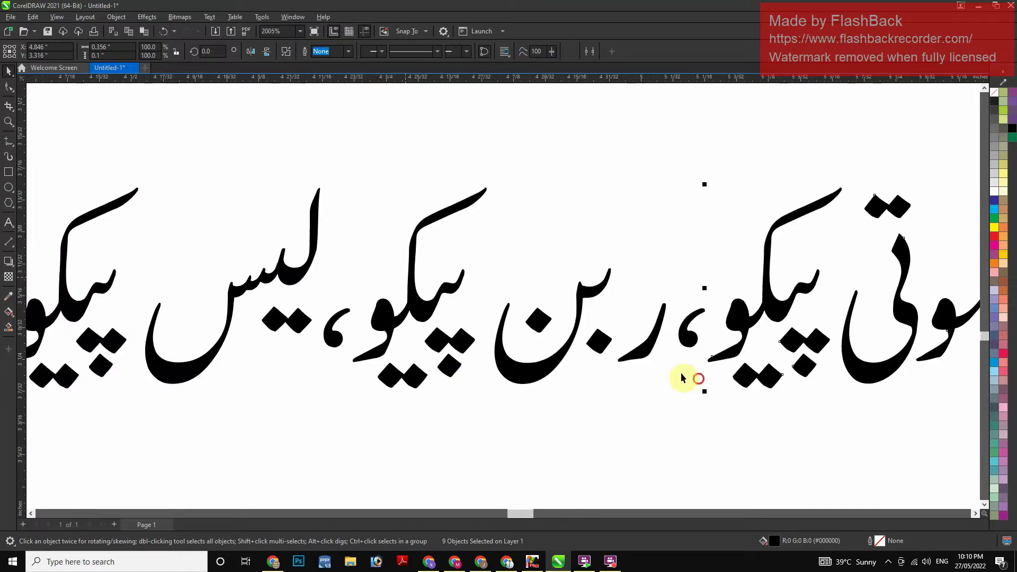
left_click(643, 355)
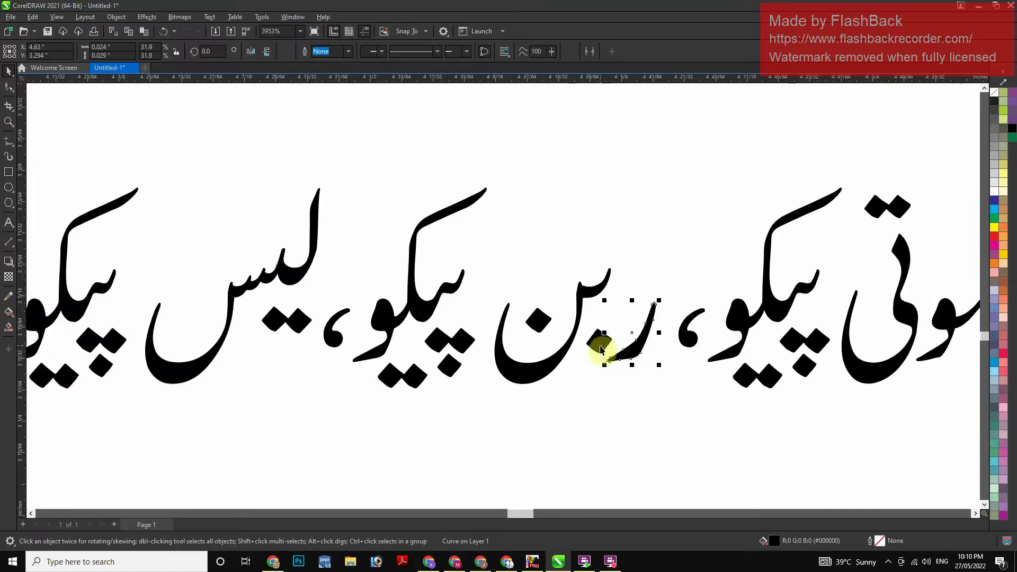
left_click(537, 367, "shift")
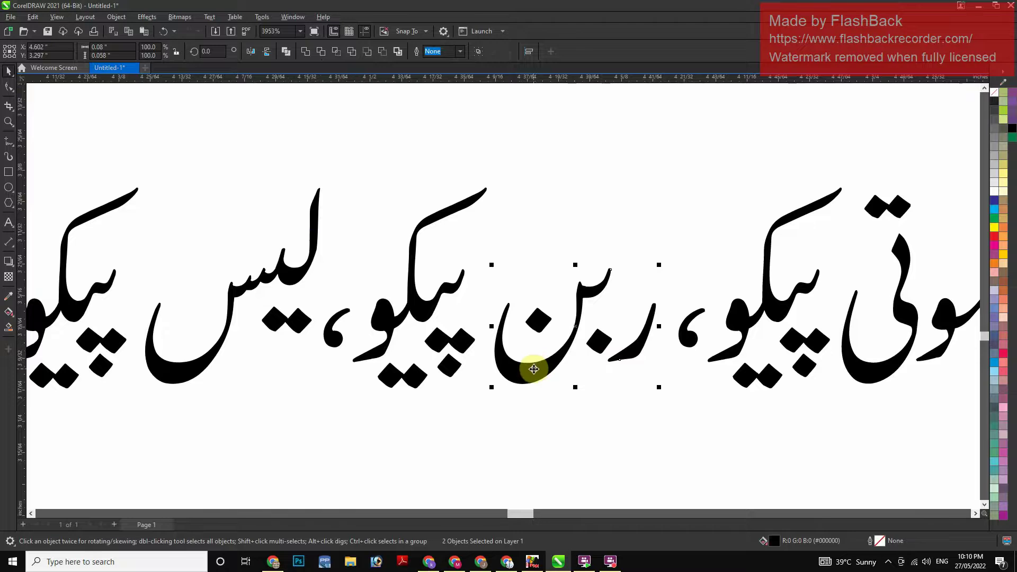
left_click_drag(534, 369, 526, 369)
left_click(464, 336, "shift")
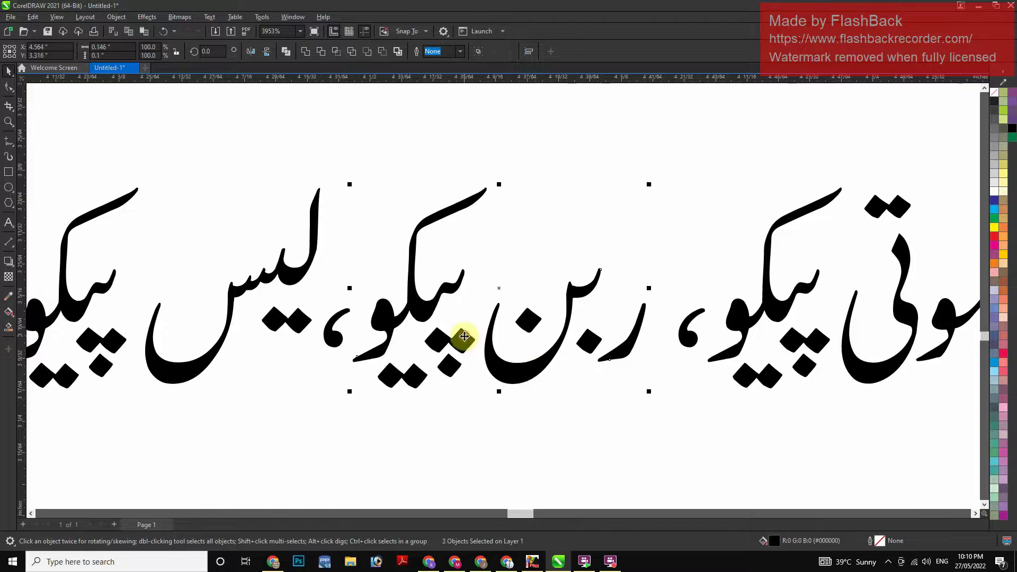
scroll(297, 79, "down", 6)
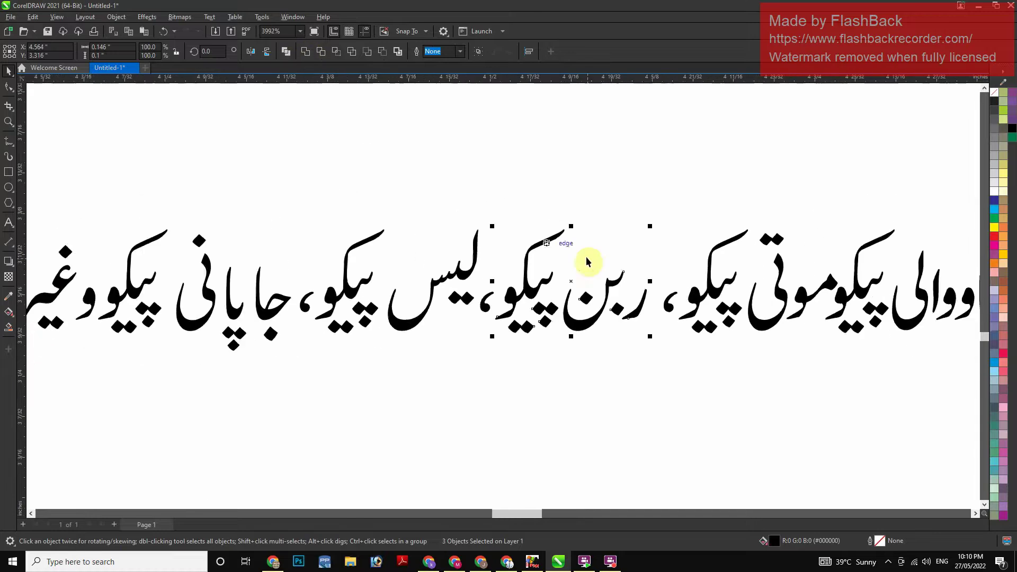
Place a copy of the ئیٹر piece from the proprietor line just below the services line
key("z")
mouse_move(593, 192)
left_mouse_down()
mouse_move(674, 213)
mouse_move(901, 331)
left_mouse_up()
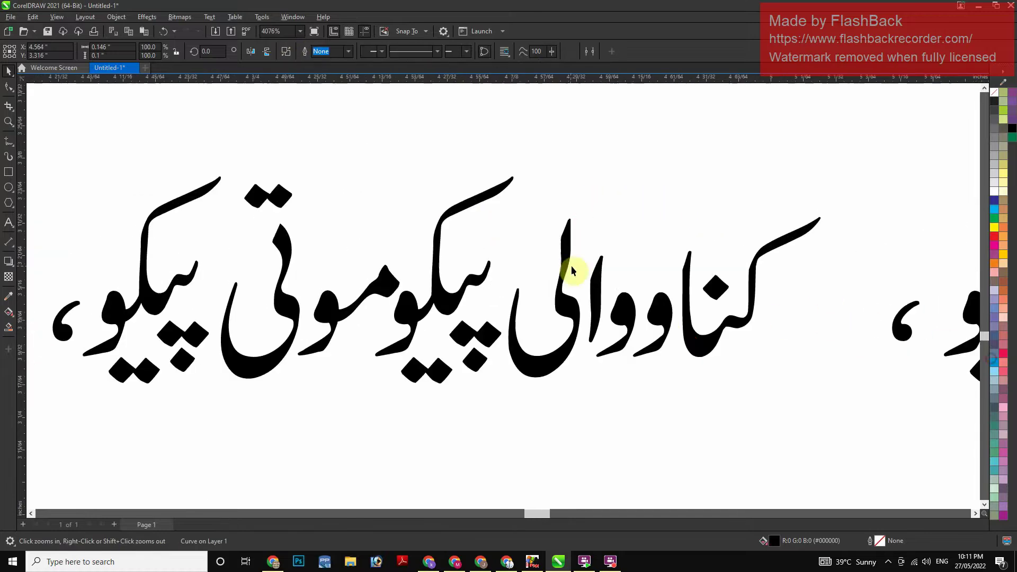
left_click(693, 343)
key("shift+F2")
key("F4")
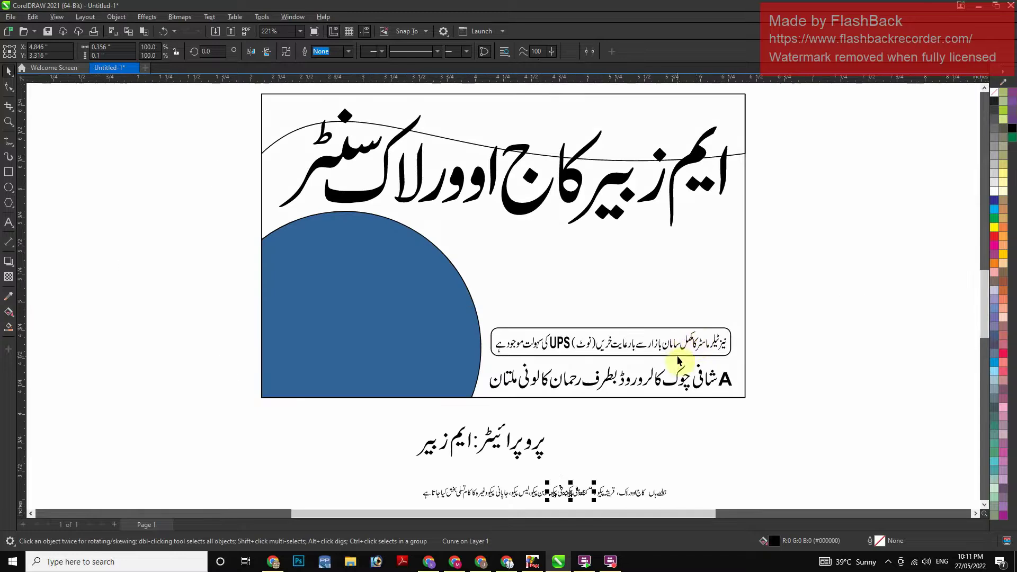
left_click_drag(482, 441, 574, 499)
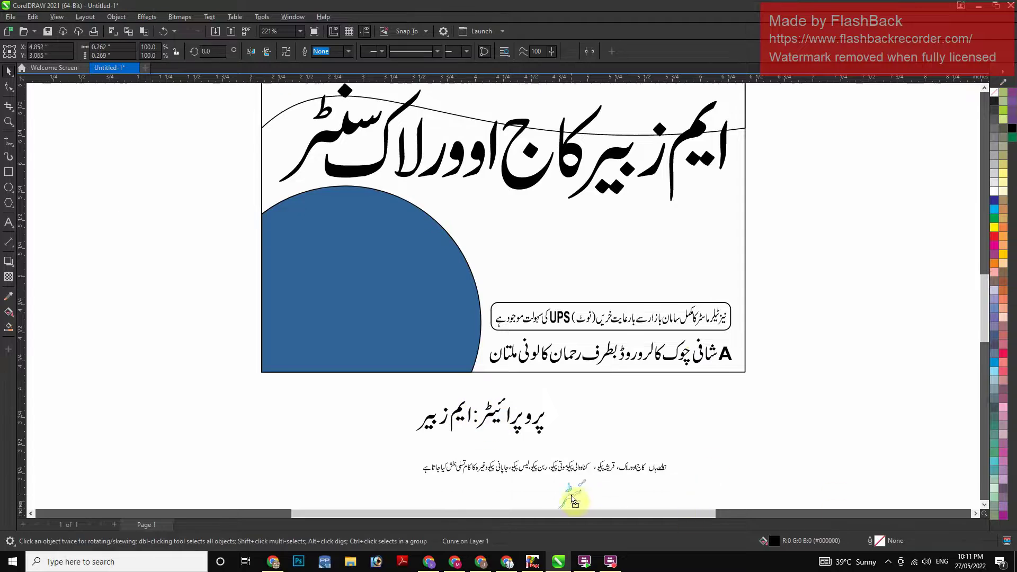
key("F2")
left_click_drag(606, 456, 514, 501)
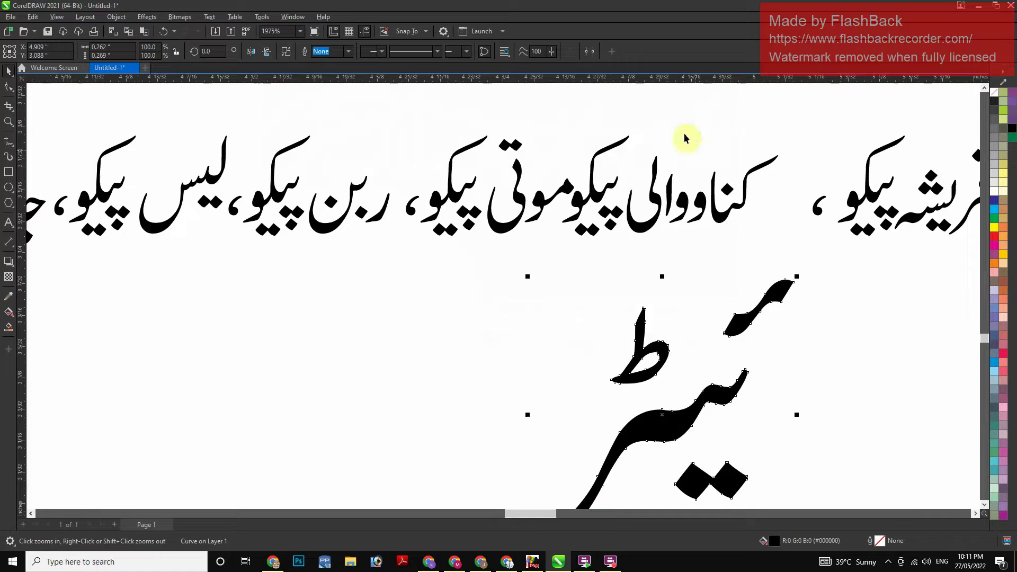
Break the copied piece apart, move its small ط mark over the dot of کنا, and scale it down to 29.2%
key("space")
left_click_drag(522, 438, 729, 196)
key("ctrl+l")
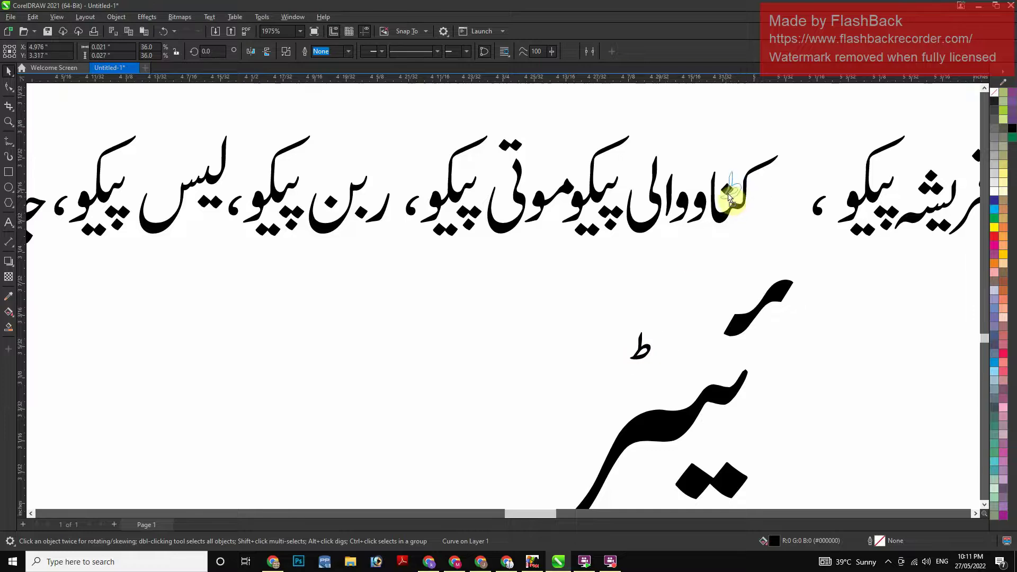
left_click_drag(796, 142, 650, 239)
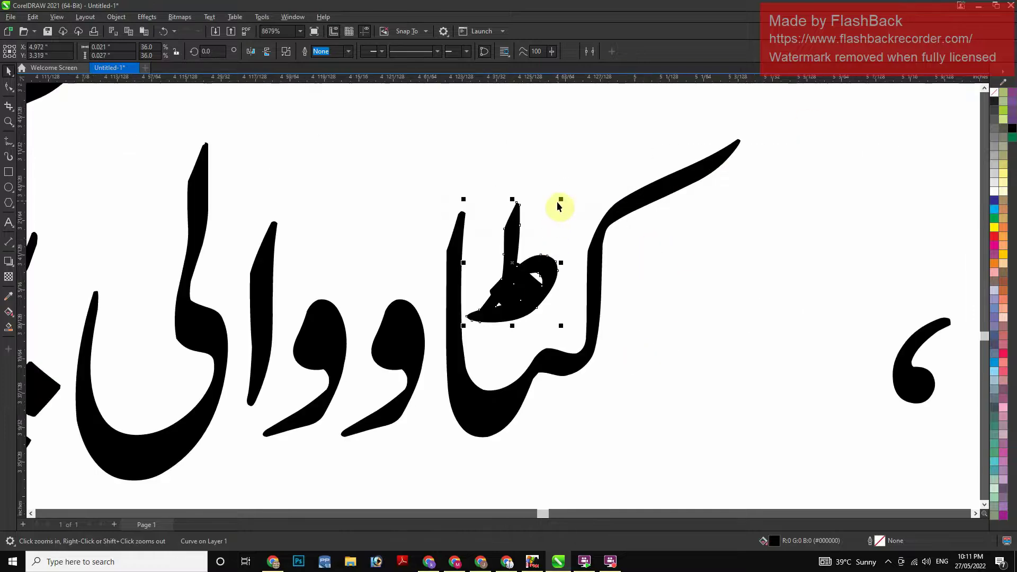
left_click_drag(560, 205, 558, 212)
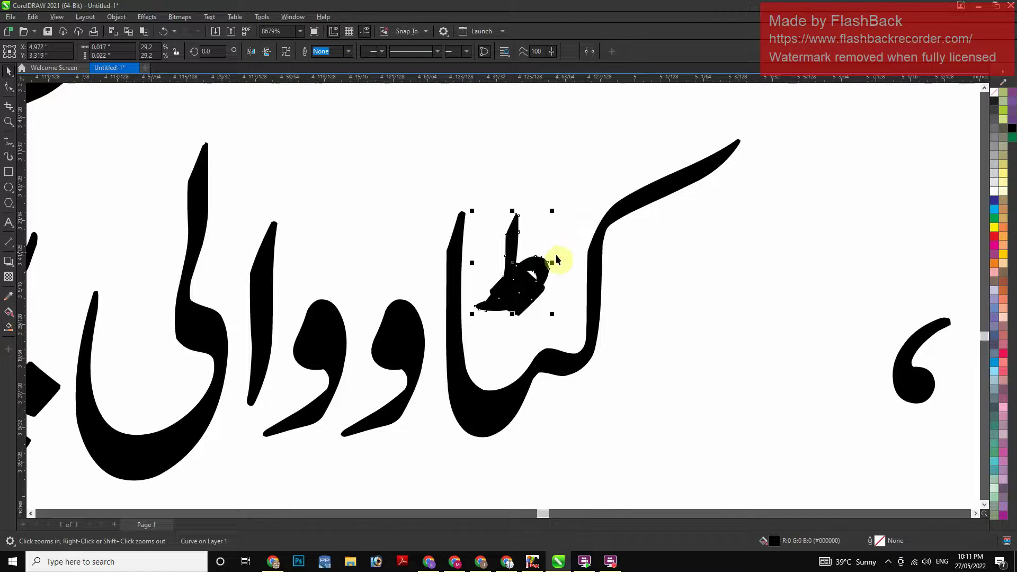
Cut the ط mark, delete the dot's nodes from کنا, and paste the mark back so the word reads کٹا
key("Delete")
key("F10")
left_click(522, 309)
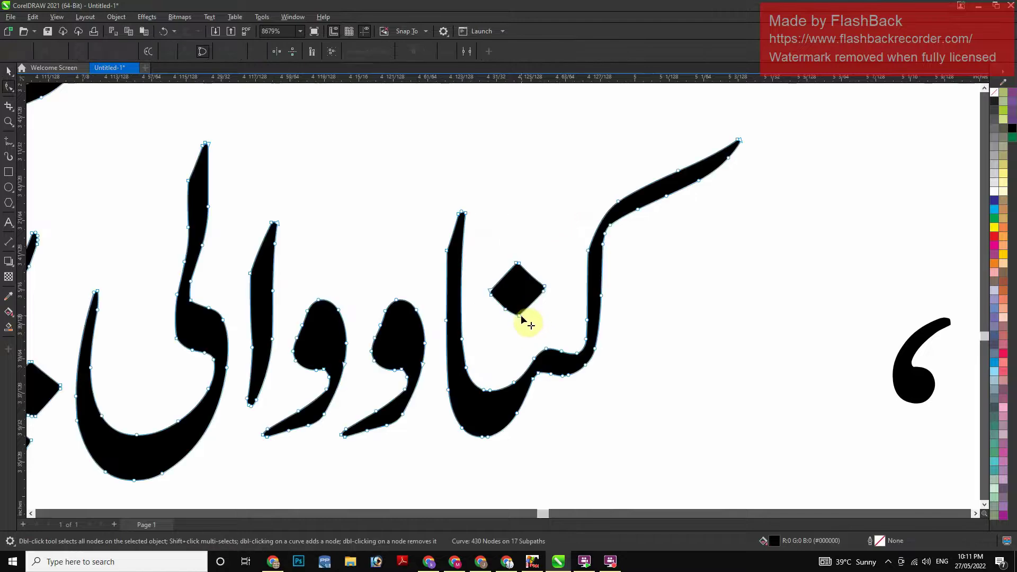
left_click(520, 316)
key("Delete")
key("space")
key("ctrl+v")
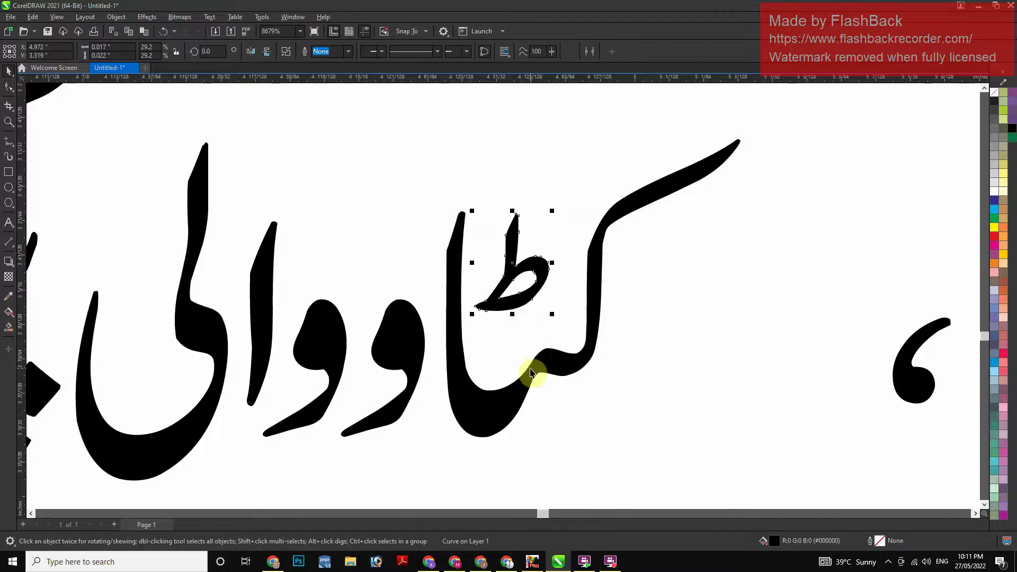
Group the ط mark with the welded کٹاو والی پیکو موتی پیکو shape
left_click(546, 358, "shift")
key("ctrl+g")
scroll(593, 334, "down", 5)
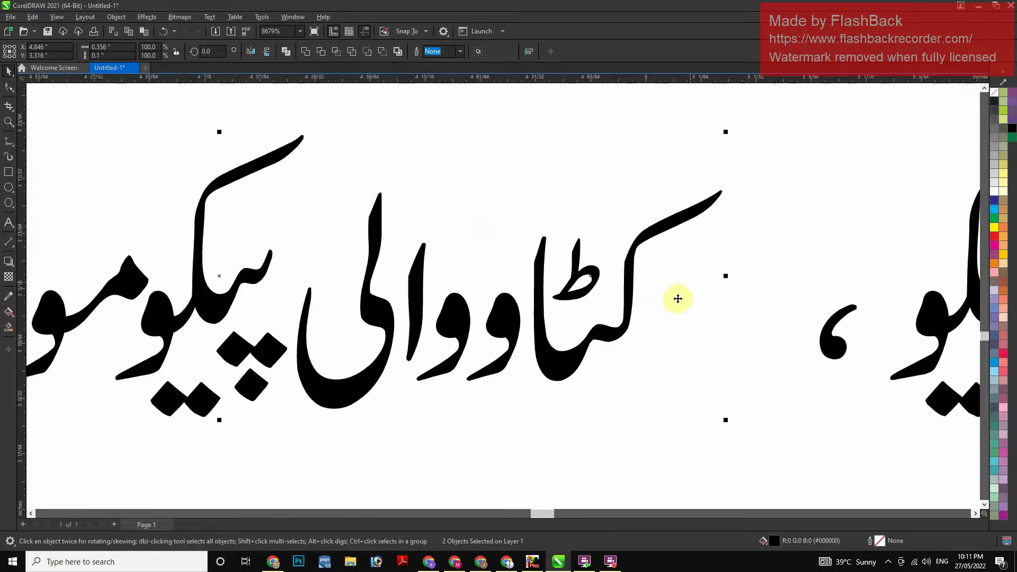
key("shift+F2")
scroll(724, 268, "down", 5)
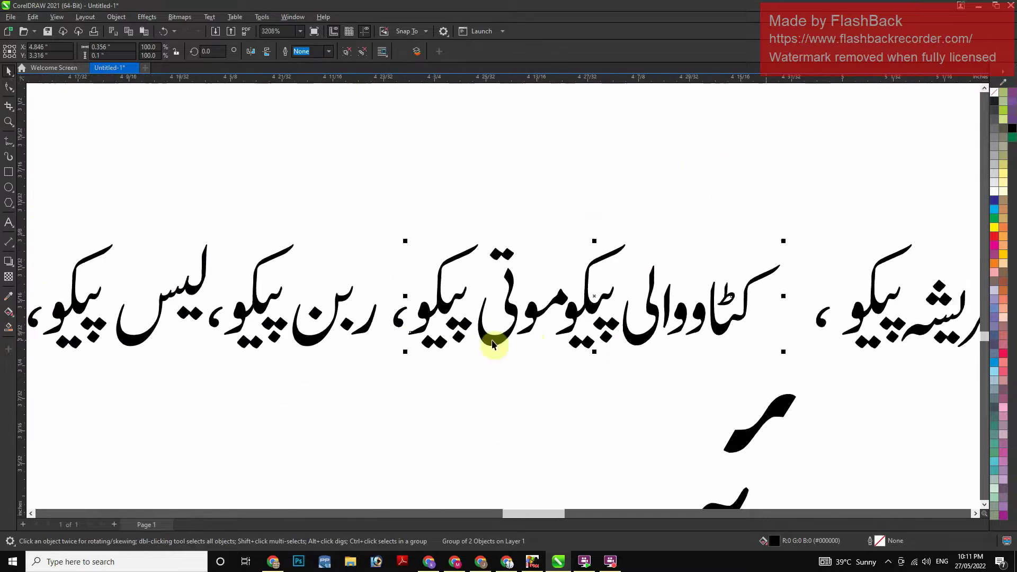
Weld the letters of the ربن پیکو phrase in the services line into a single shape
key("F2")
left_click_drag(399, 288, 165, 391)
left_click_drag(669, 360, 820, 139)
left_click(730, 292)
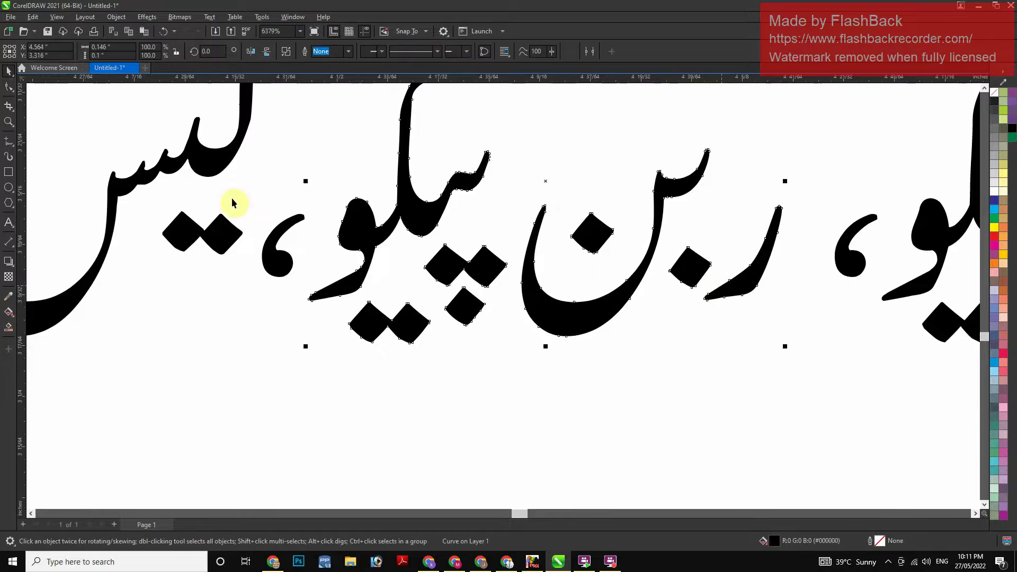
Move the word لیس closer to its پیکو and weld the two words into one shape
scroll(724, 205, "down", 4)
key("F2")
left_click_drag(341, 352, 133, 113)
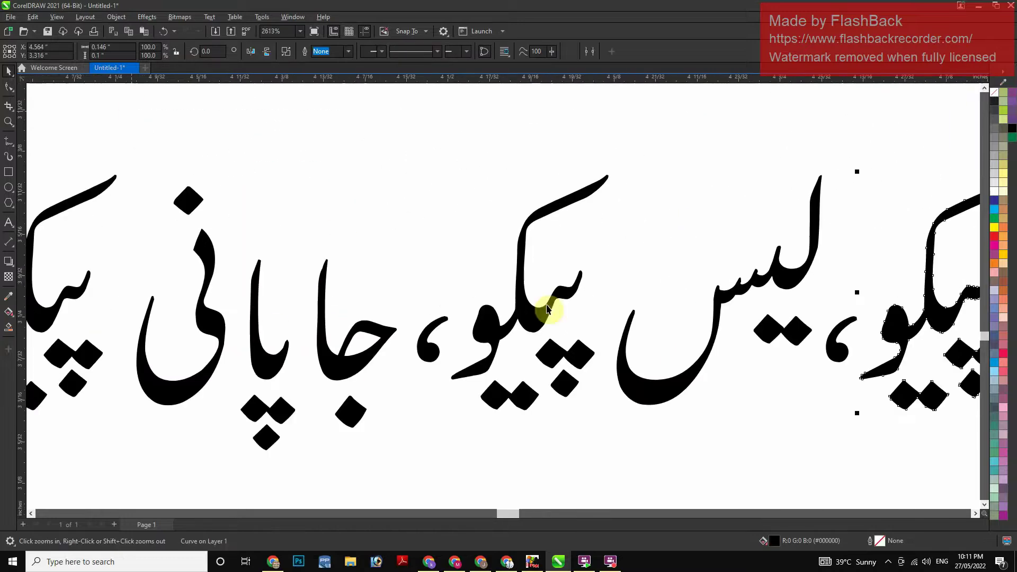
key("space")
left_click(620, 381)
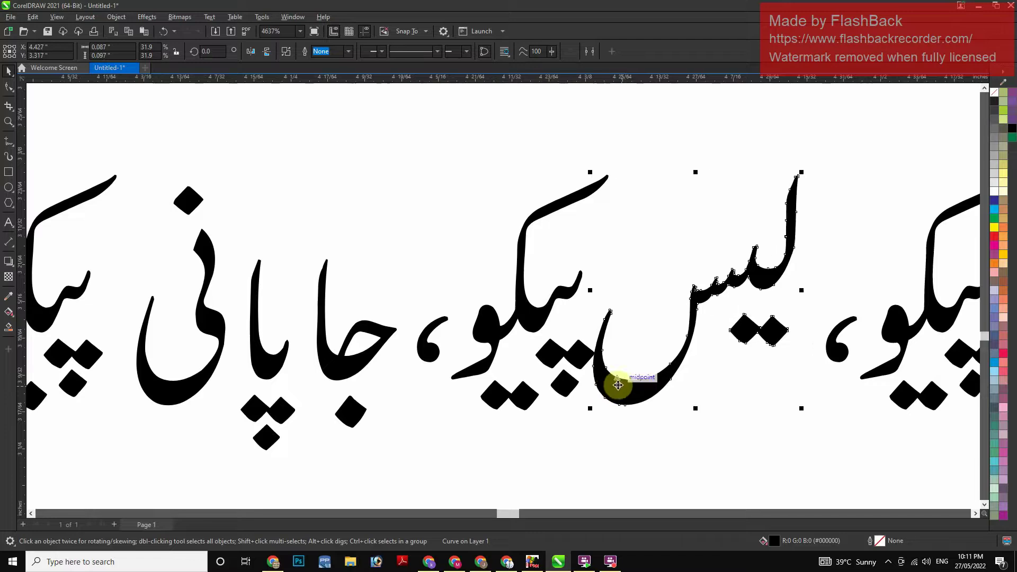
left_click(573, 358, "shift")
key("shift+F2")
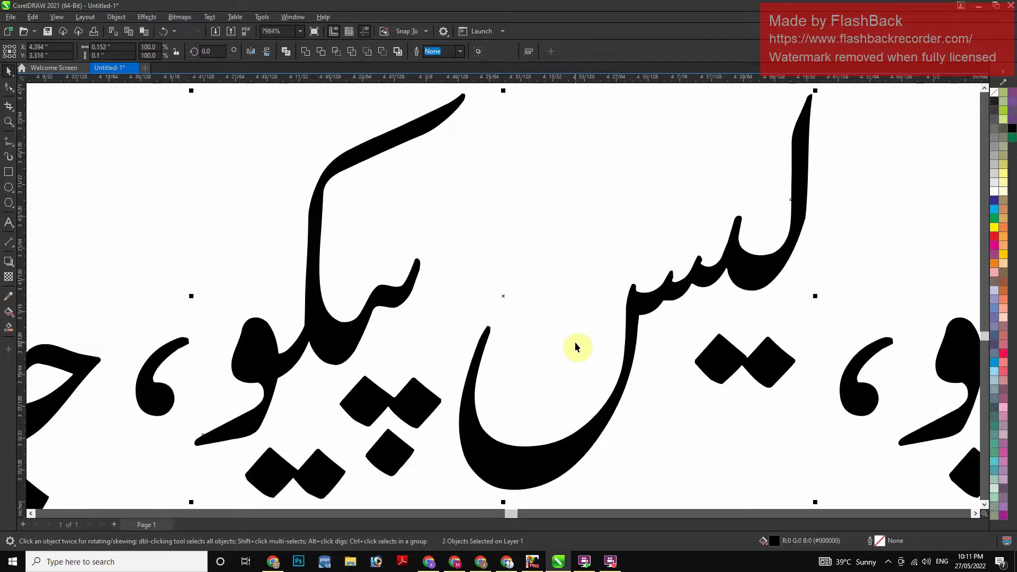
scroll(573, 187, "down", 1)
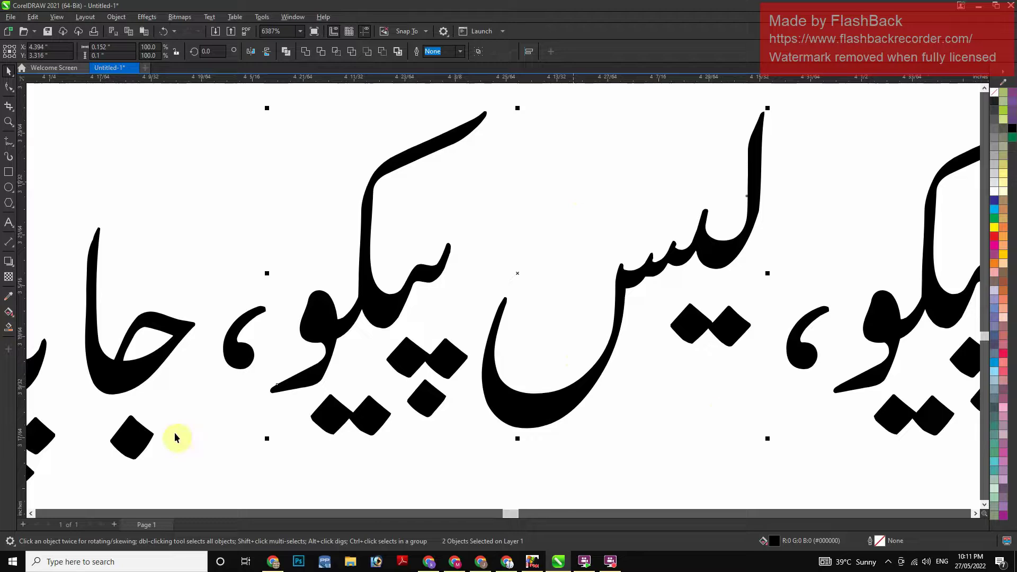
key("shift+F2")
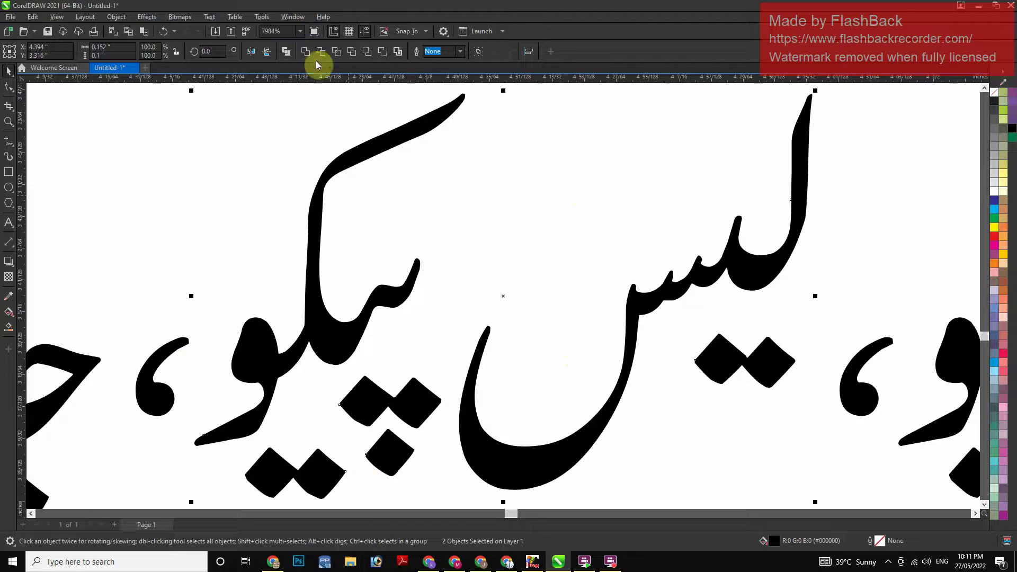
Move the جا piece of جاپانی close to پا and nudge the two pieces toward نی
scroll(747, 188, "down", 4)
left_click_drag(313, 181, 96, 381)
key("shift+F2")
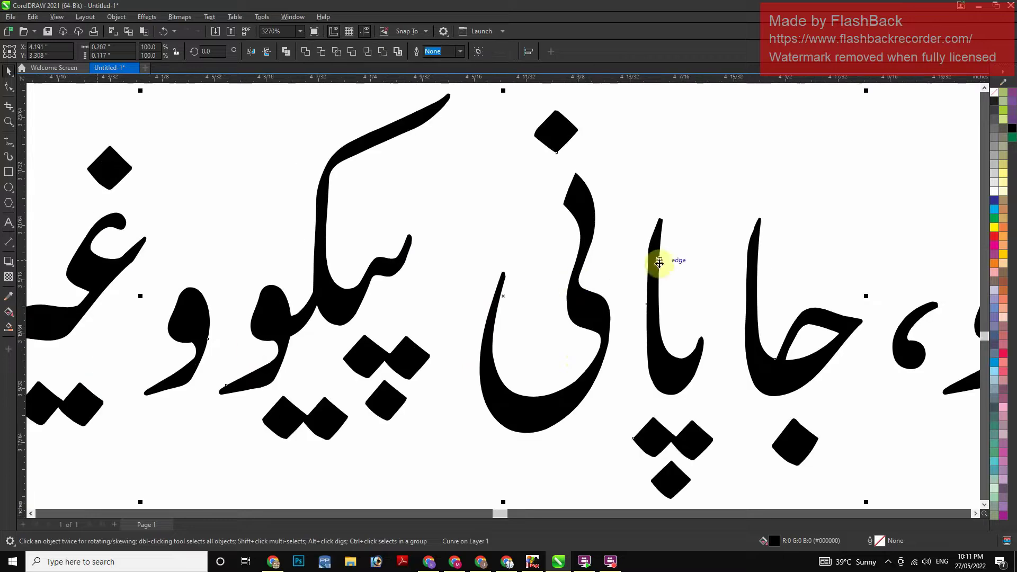
left_click(723, 329)
left_click_drag(769, 377, 735, 378)
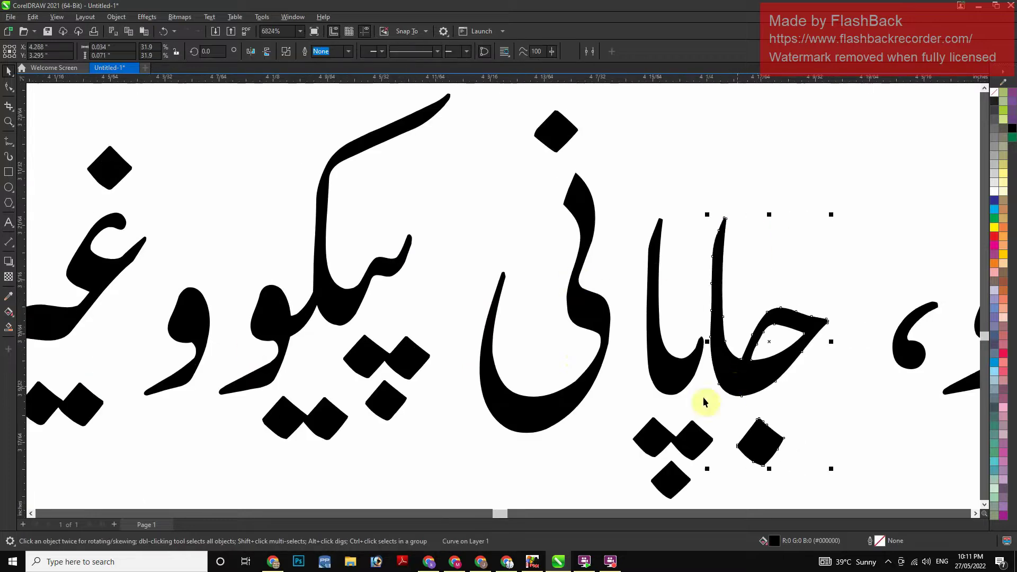
key("Right")
left_click(684, 446, "shift")
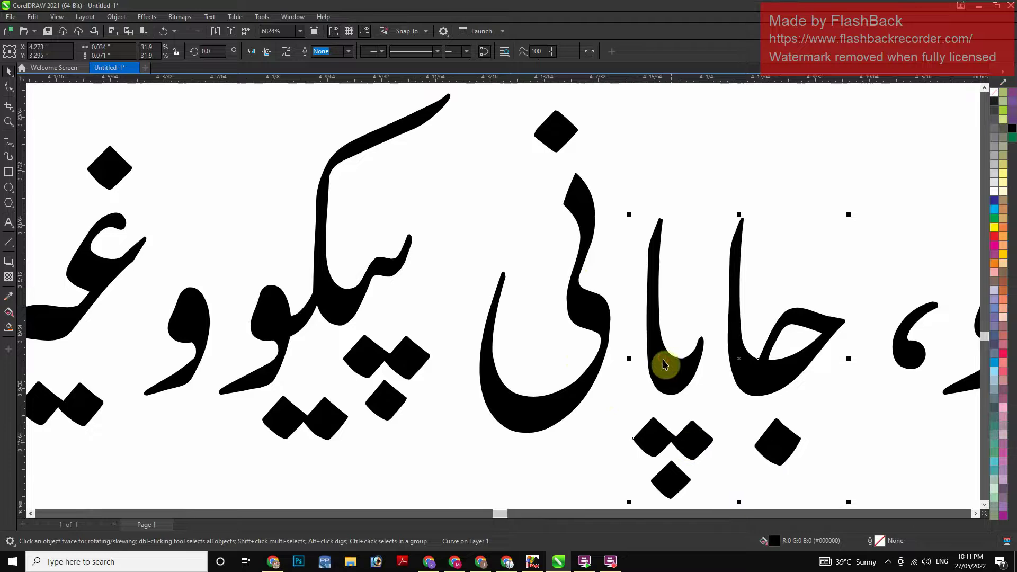
left_click(662, 364, "shift")
key("Left")
Nudge the whole word جاپانی closer to its پیکو and weld them into one shape
left_click(553, 410, "shift")
key("Left")
key("Left")
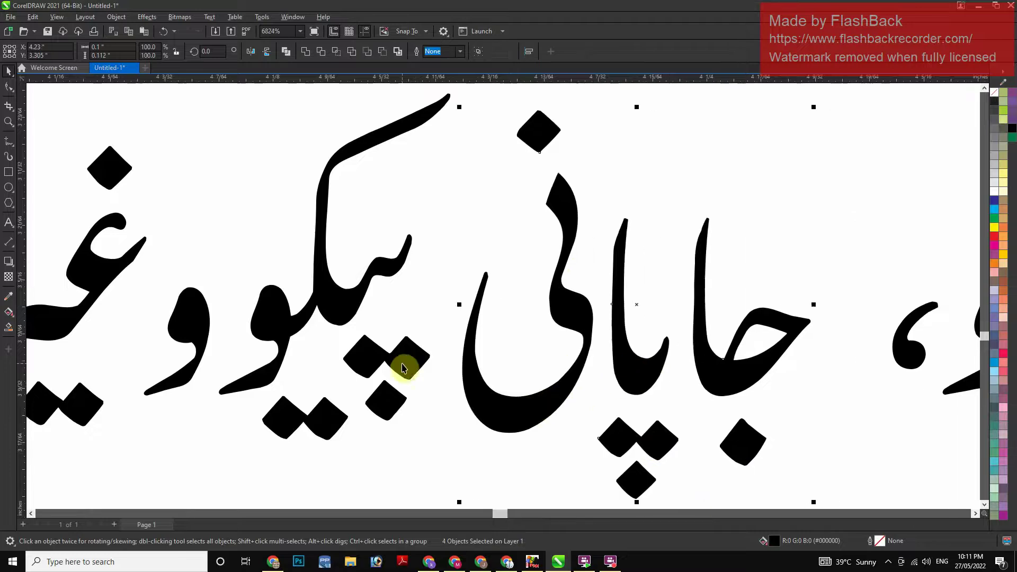
left_click(405, 360, "shift")
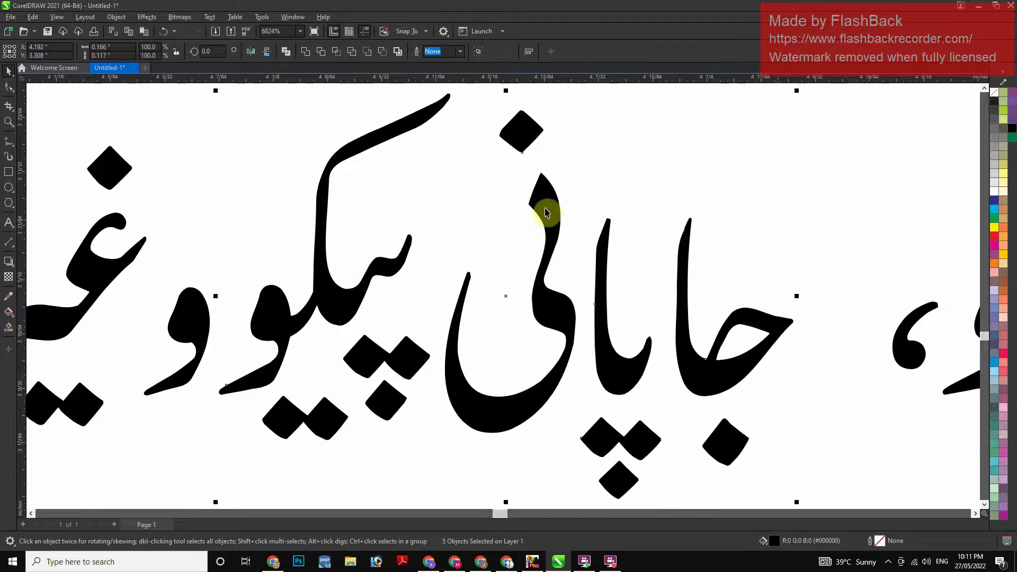
scroll(310, 56, "down", 1)
scroll(454, 162, "down", 2)
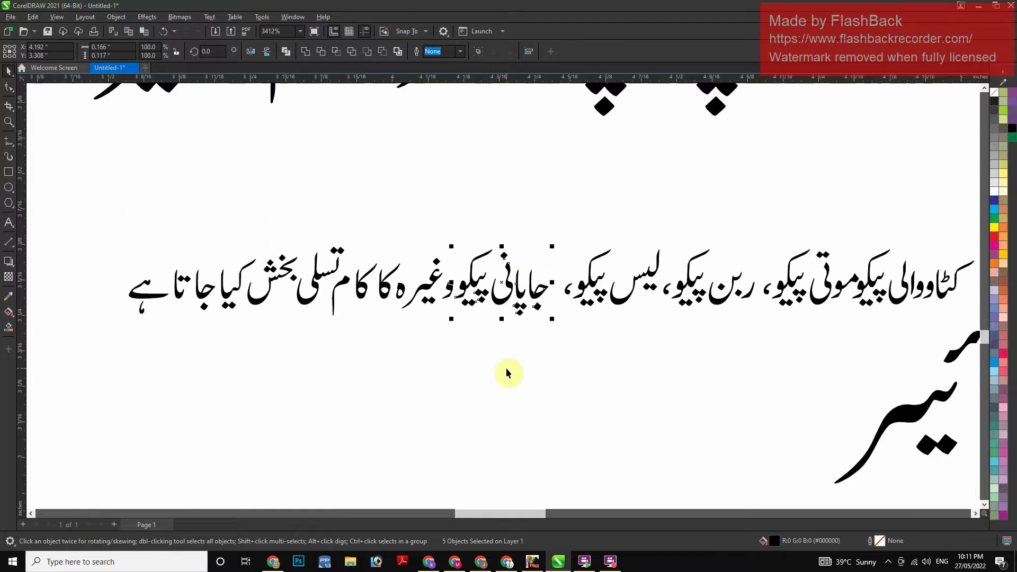
Nudge the closing words وغیرہ کا کام تسلی بخش کیا جاتا ہے away from جاپانی پیکو and group them
left_click_drag(522, 377, 248, 273)
left_click_drag(85, 206, 83, 200)
key("Left")
key("Left")
key("Left")
key("Left")
key("Left")
key("Left")
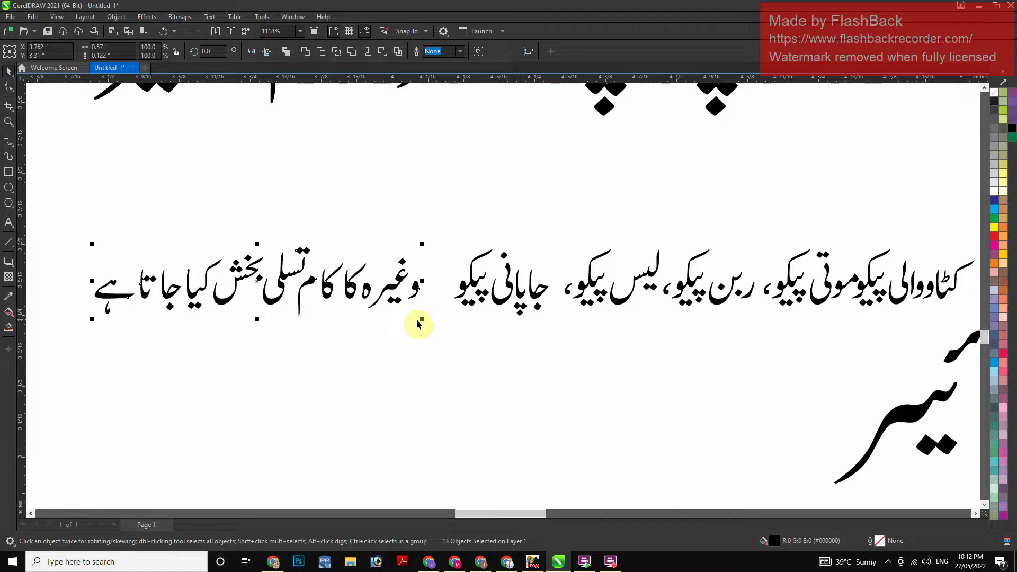
key("ctrl+g")
Delete the leftover pieces of the copied ئیٹر below the services line
key("F4")
key("z")
left_click_drag(784, 222, 302, 476)
key("space")
left_click(532, 491)
key("Delete")
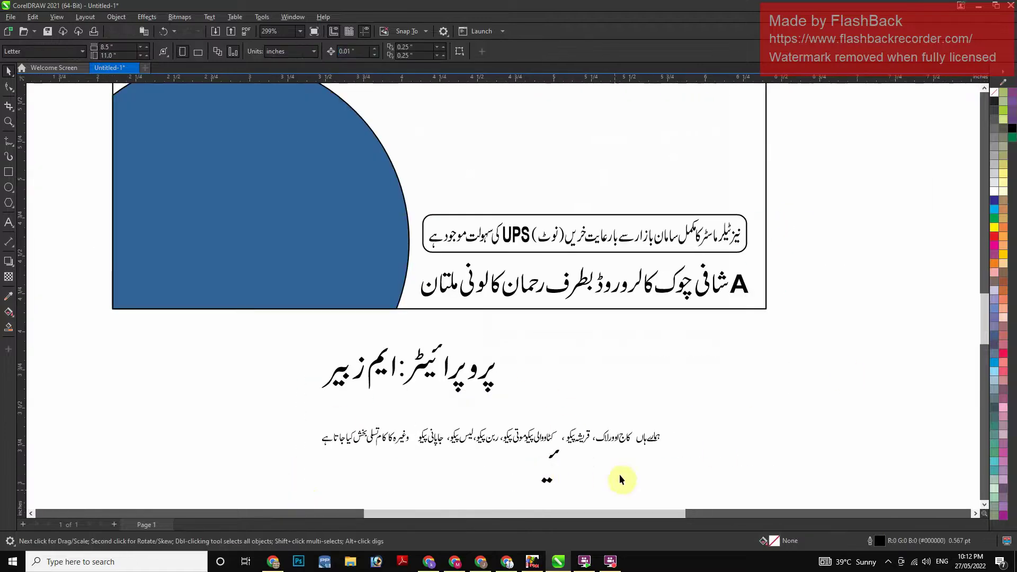
left_click_drag(549, 489, 519, 444)
key("Delete")
Ungroup the کٹاو والی پیکو موتی پیکو phrase and break its welded shape apart
left_click_drag(772, 466, 225, 392)
key("shift+F2")
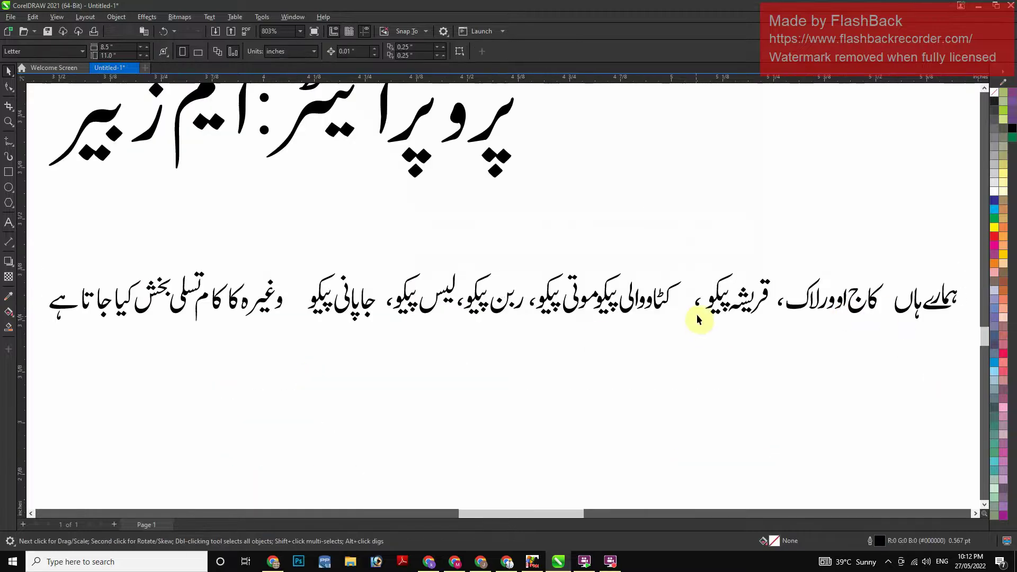
left_click(587, 315)
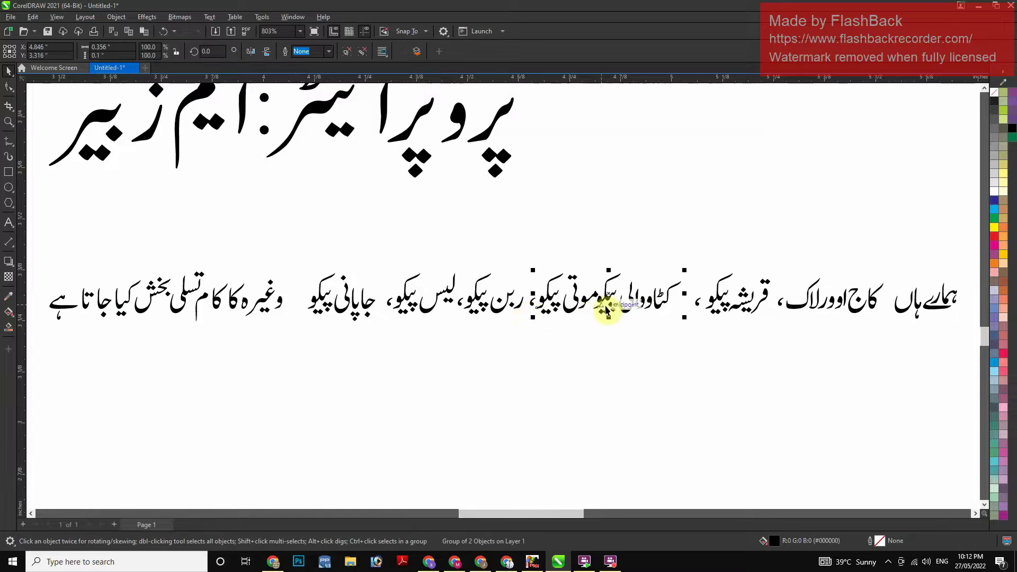
left_click_drag(607, 310, 609, 310)
key("shift+F2")
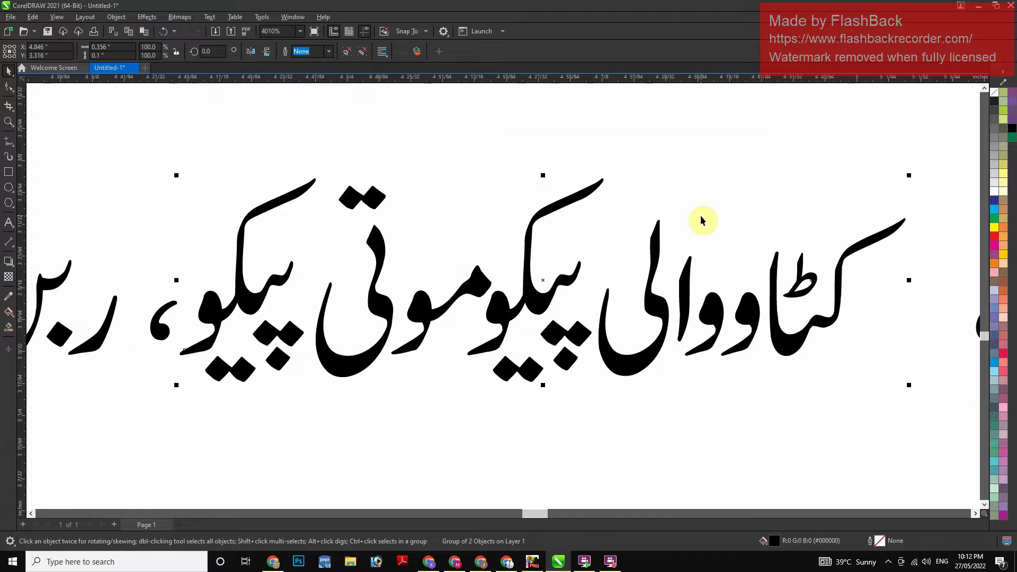
left_click_drag(850, 247, 418, 436)
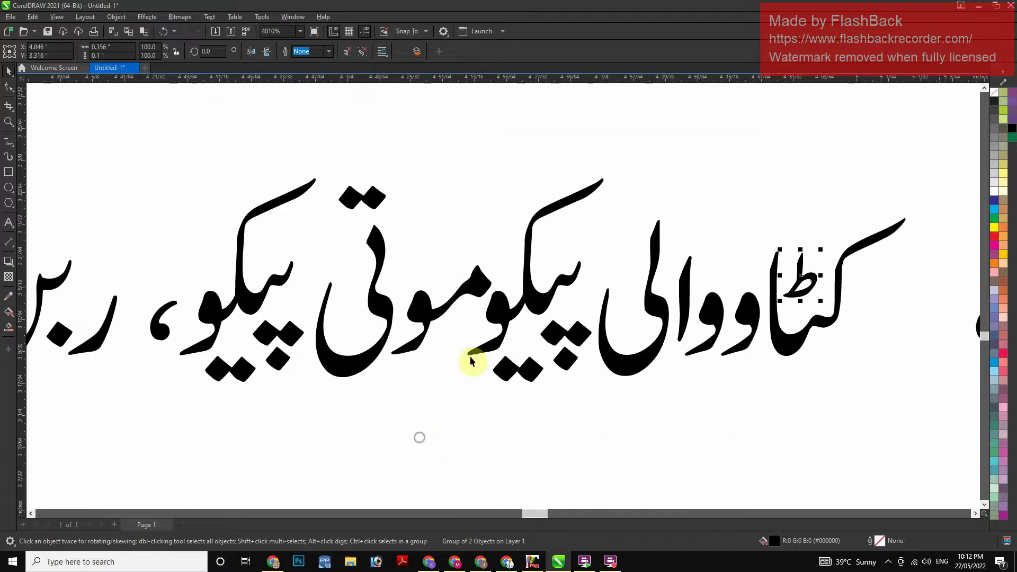
left_click(523, 310)
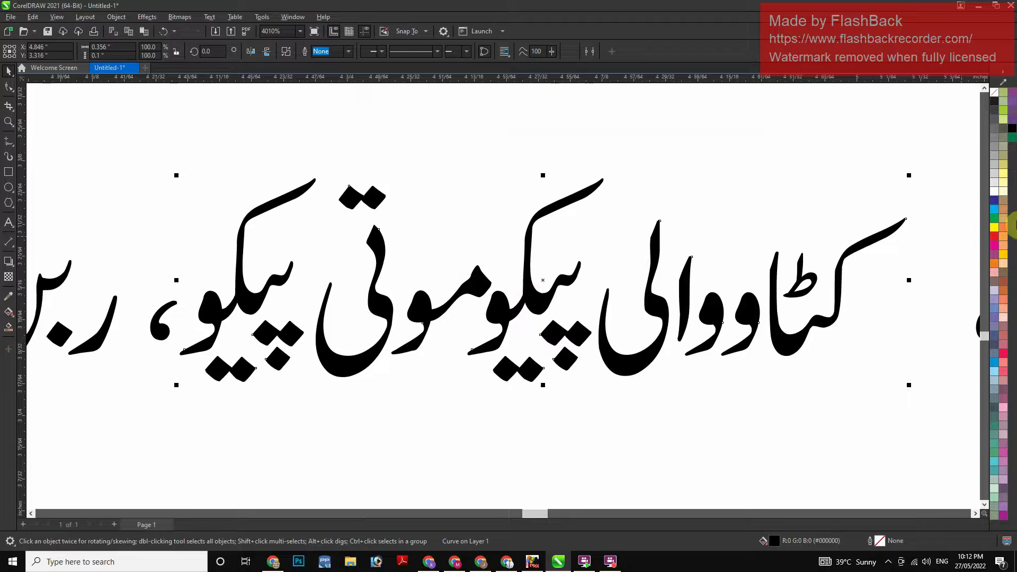
Group the pieces of کٹاو والی پیکو and separately group the pieces of موتی پیکو
left_click_drag(951, 129, 446, 432)
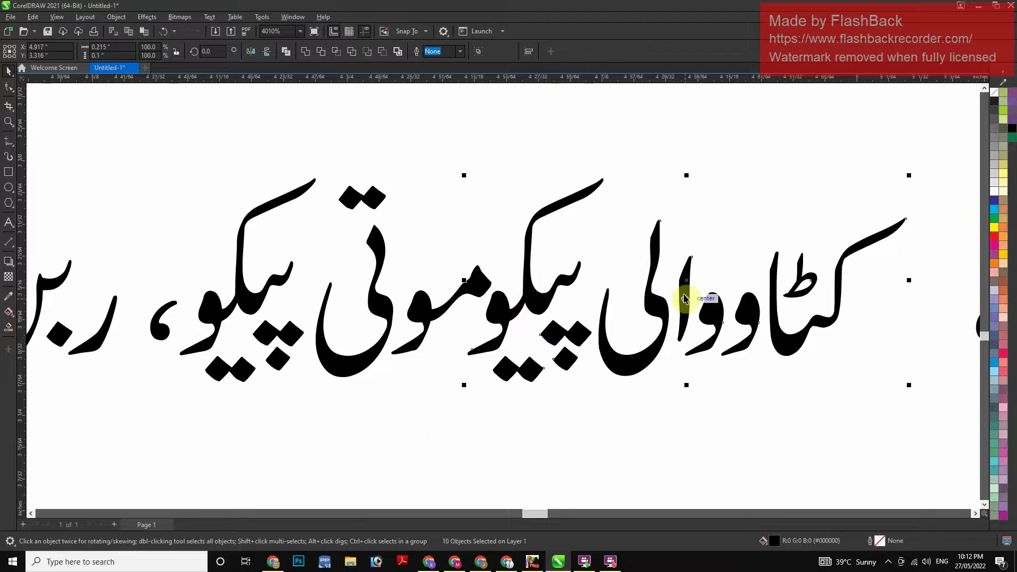
key("ctrl+g")
scroll(729, 296, "down", 3)
left_click_drag(693, 168, 423, 432)
key("ctrl+g")
key("shift+F2")
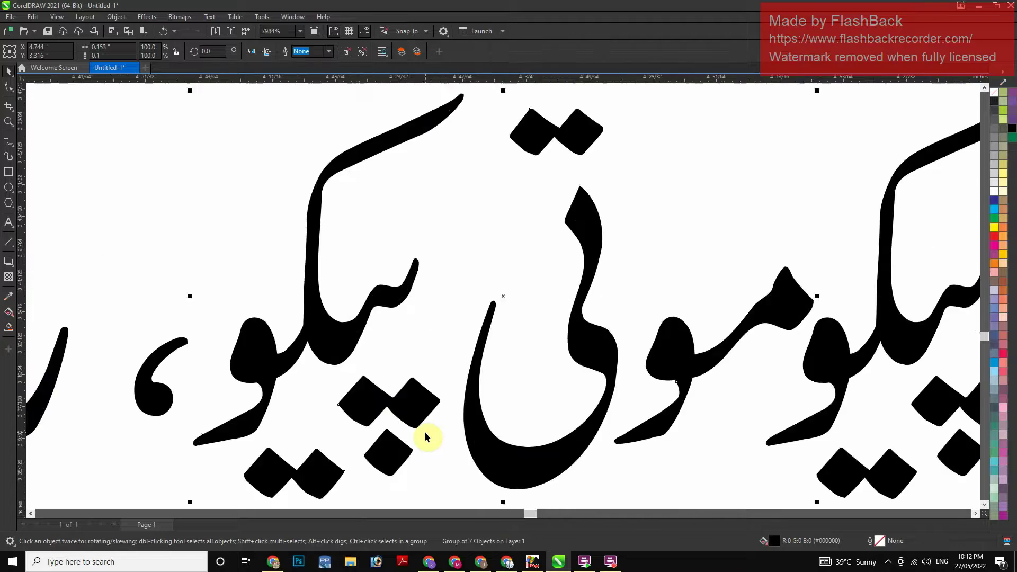
Shift the کٹاو والی پیکو group toward قریشہ پیکو, leaving a word gap before موتی پیکو
scroll(425, 433, "down", 6)
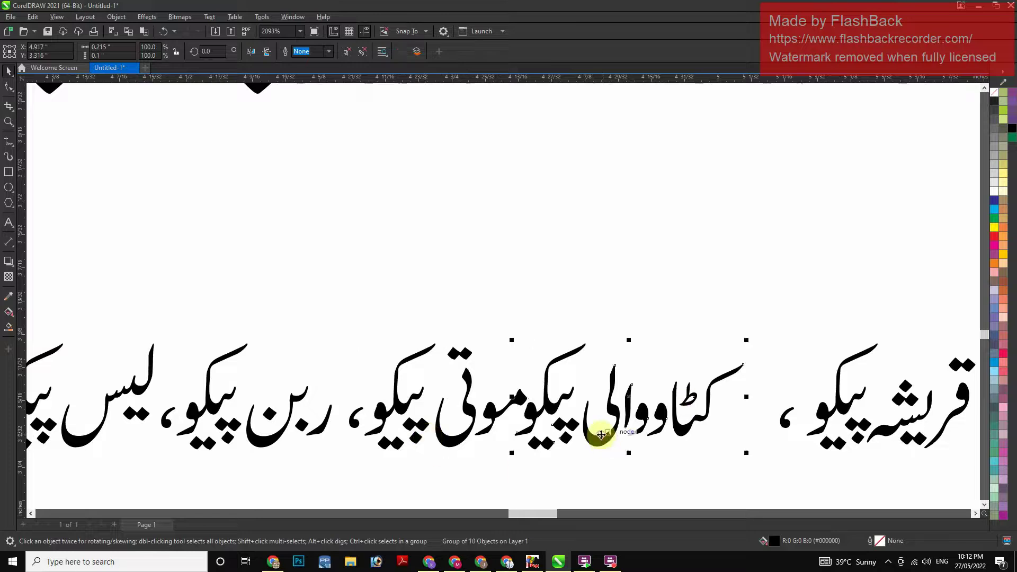
scroll(359, 281, "down", 3)
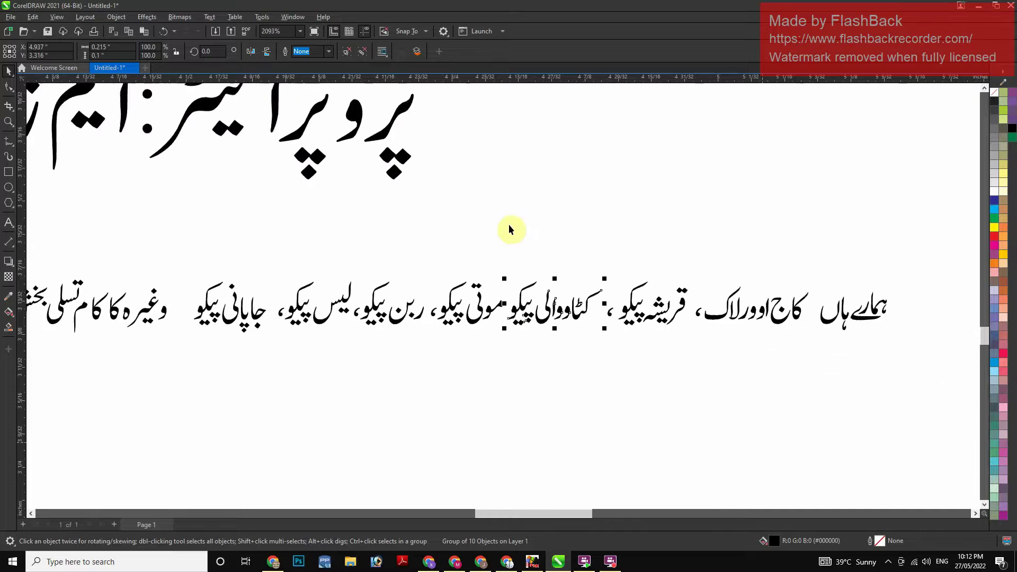
scroll(742, 229, "down", 1)
Select the phrases of the services line one after another to check how they are separated
left_click(753, 303)
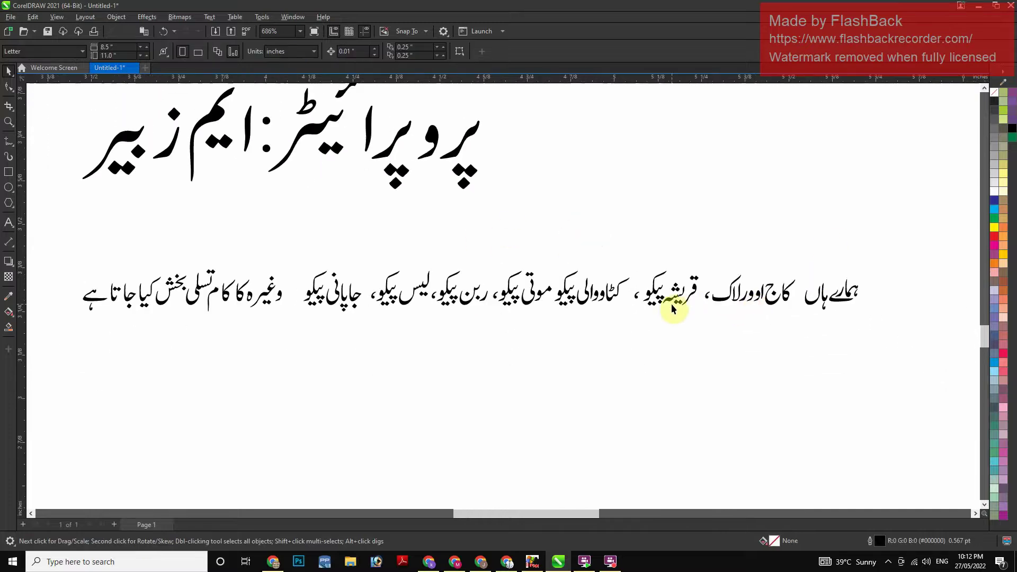
left_click(603, 299)
left_click(474, 300)
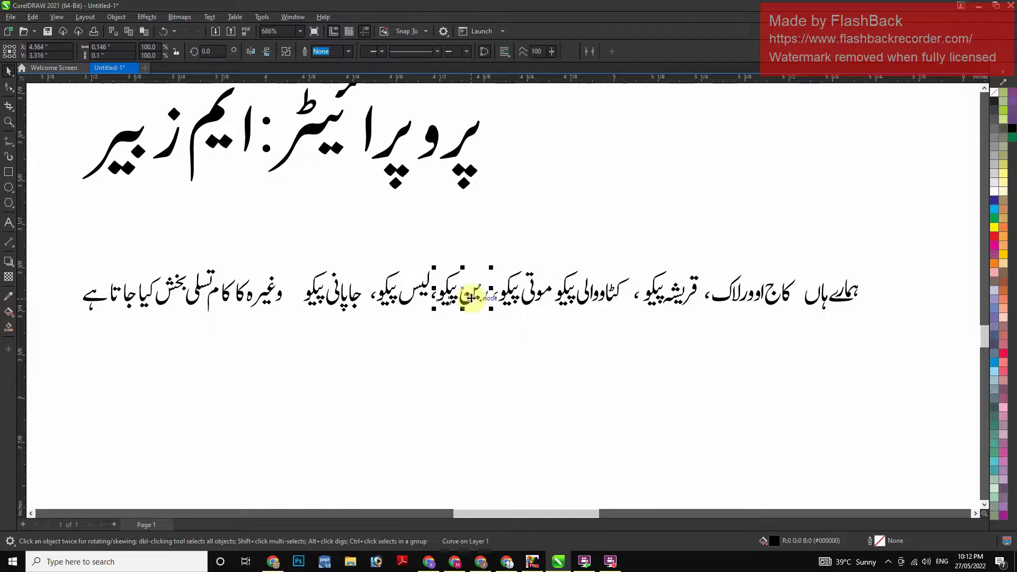
left_click(416, 299)
left_click(356, 307)
left_click(450, 379)
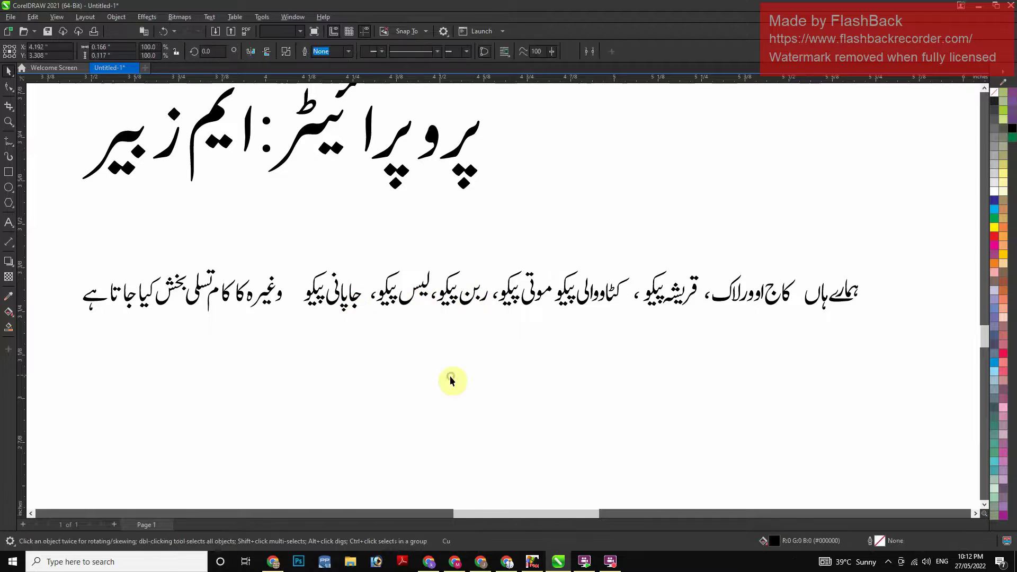
scroll(599, 320, "down", 1)
key("F4")
key("F2")
left_click_drag(316, 158, 811, 348)
key("F6")
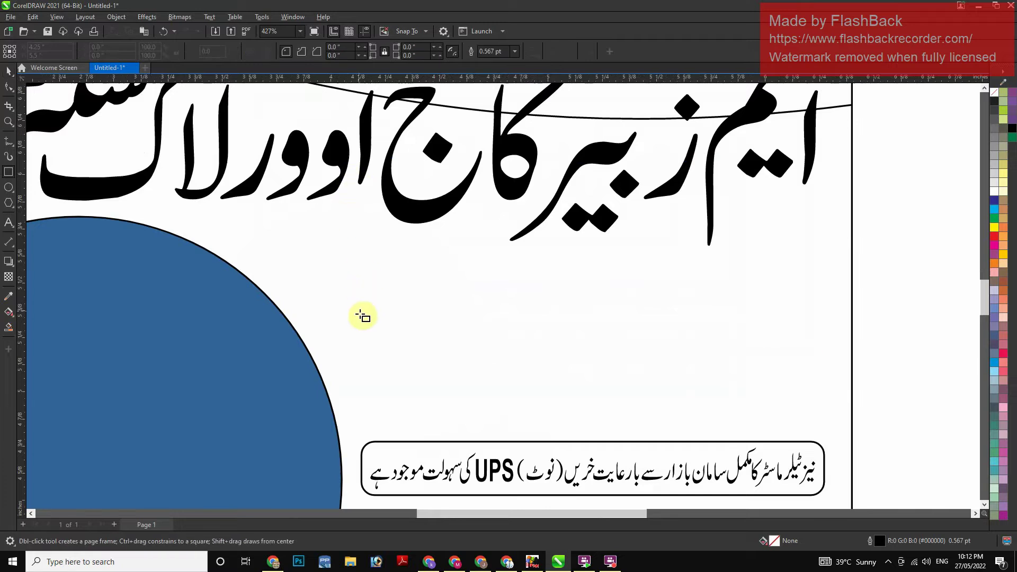
key("space")
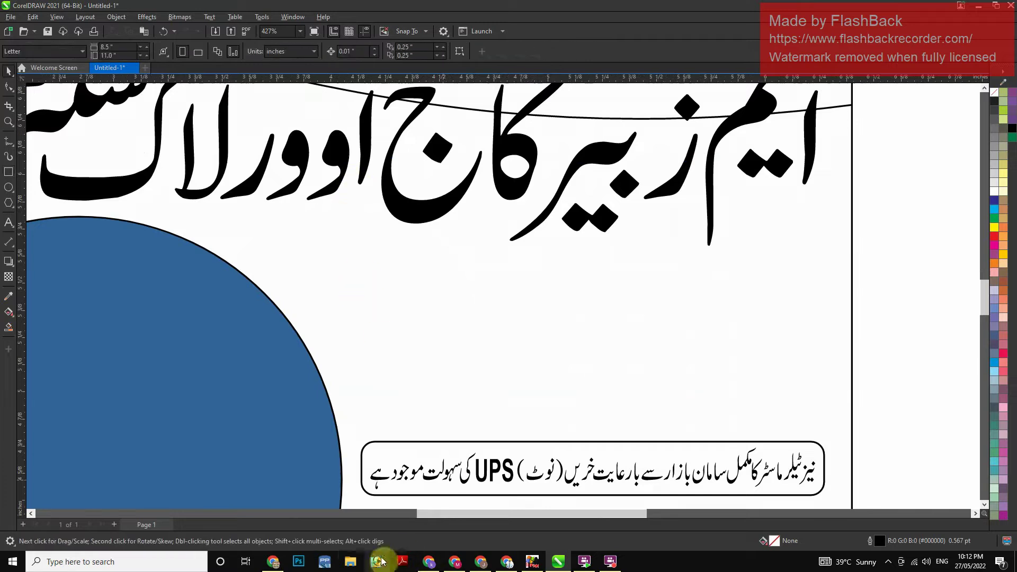
Switch to File Explorer and open the Boder folder under Background + Boder on the Election + Background (G:) drive
key("super+e")
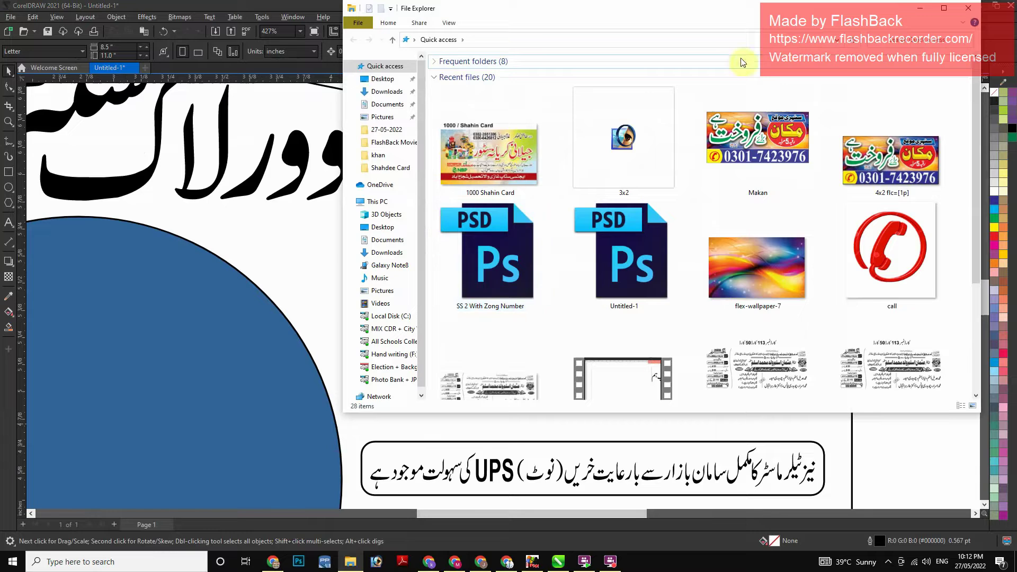
double_click(821, 10)
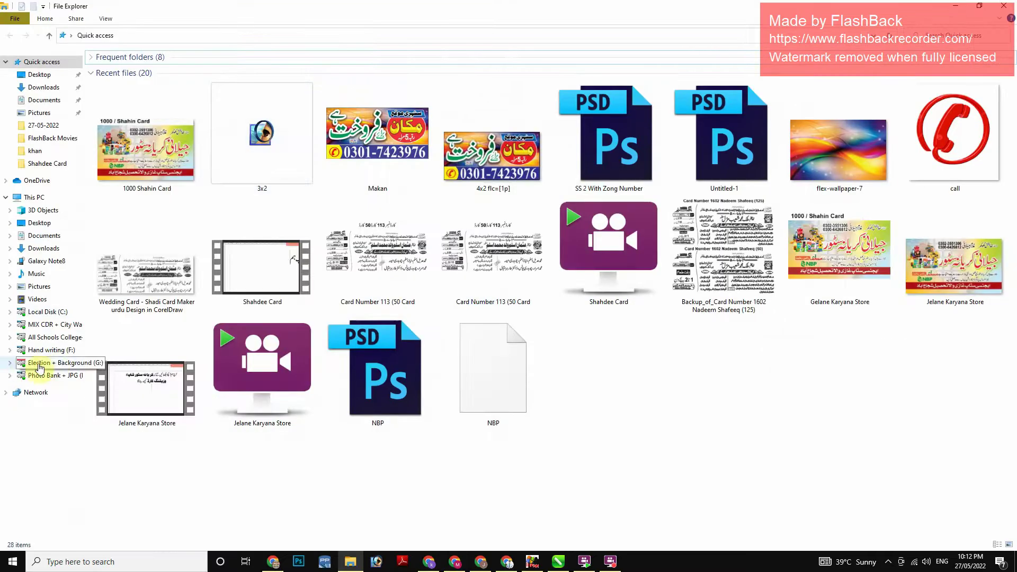
left_click(65, 362)
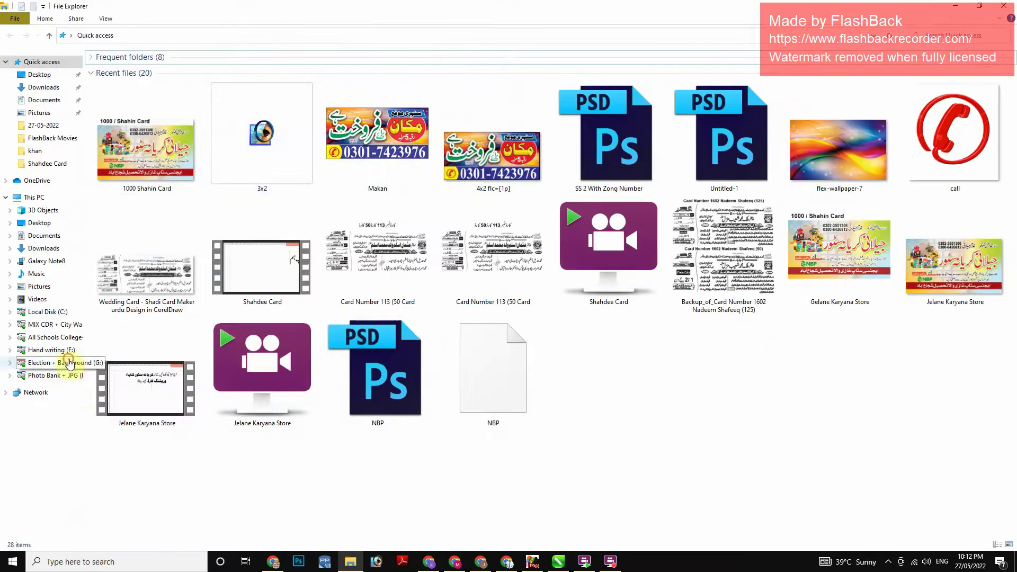
double_click(238, 107)
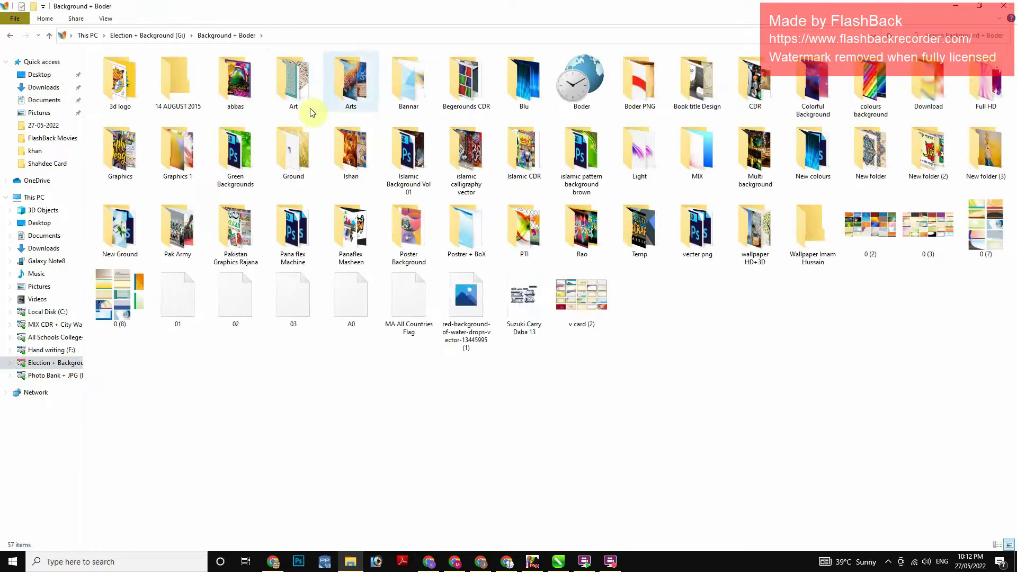
left_click(589, 91)
double_click(586, 82)
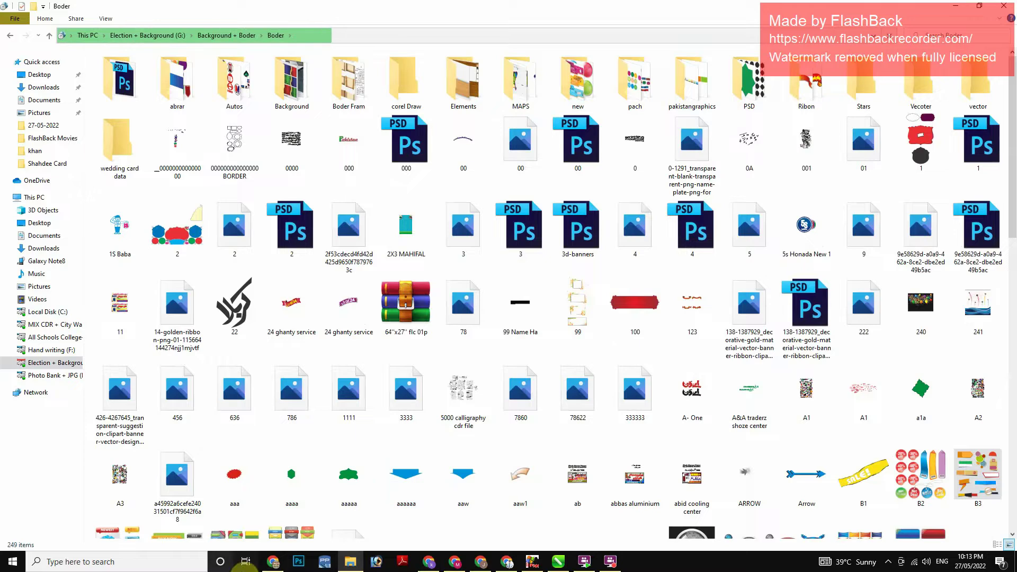
left_click(281, 565)
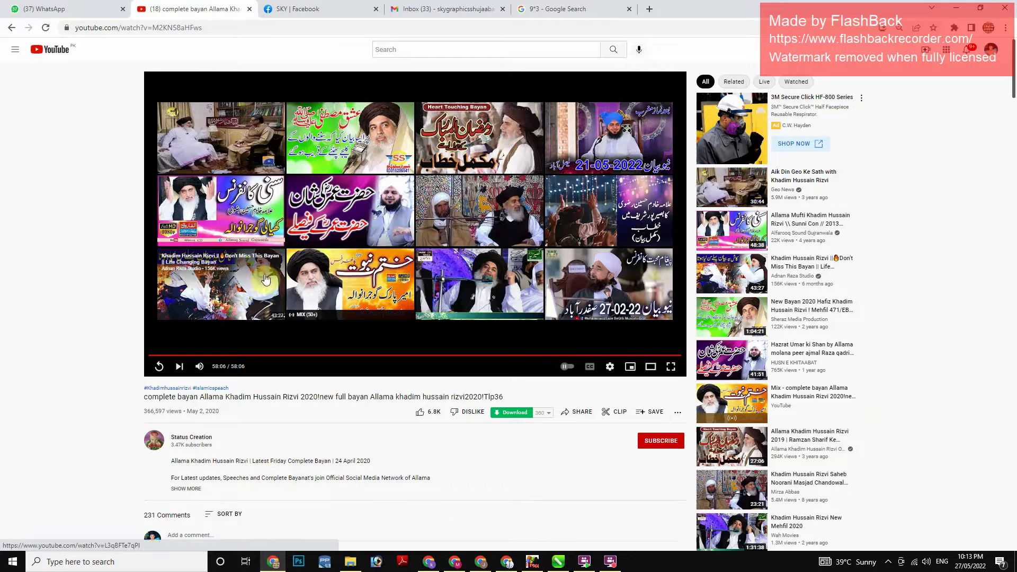
left_click(956, 7)
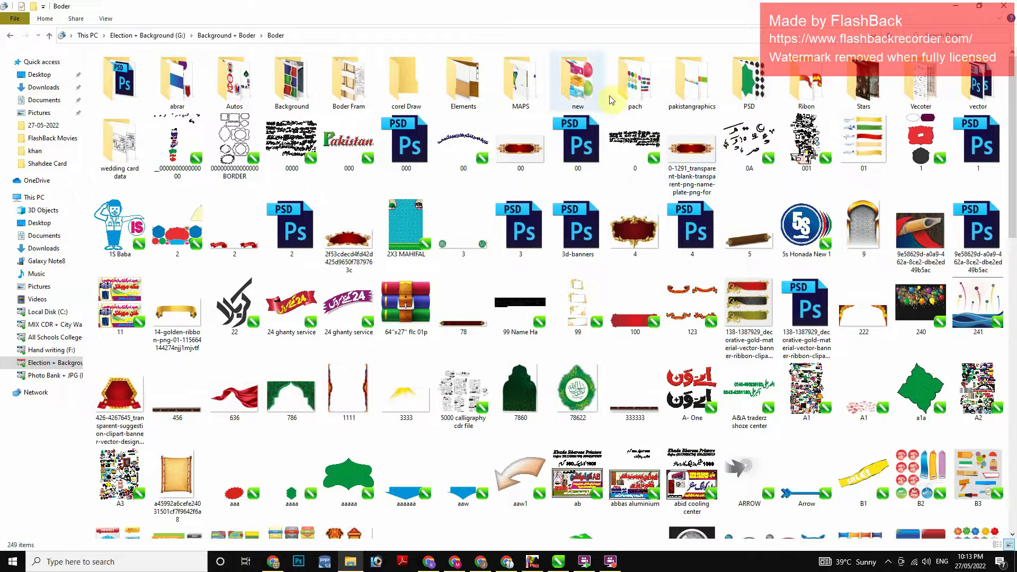
Browse the pach folder, the files in the Boder folder and the Boder Fram folder for card artwork
double_click(623, 82)
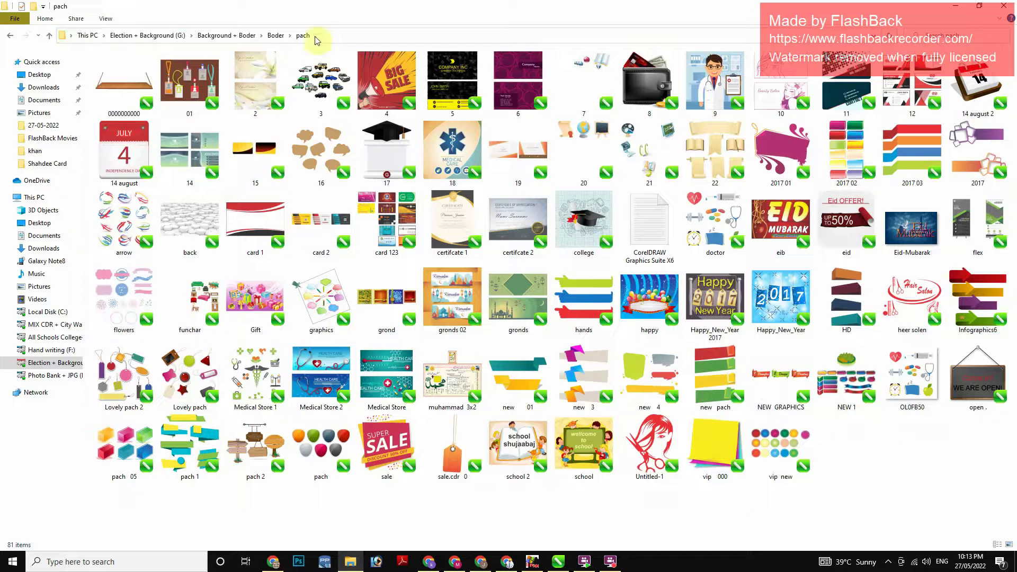
left_click(272, 36)
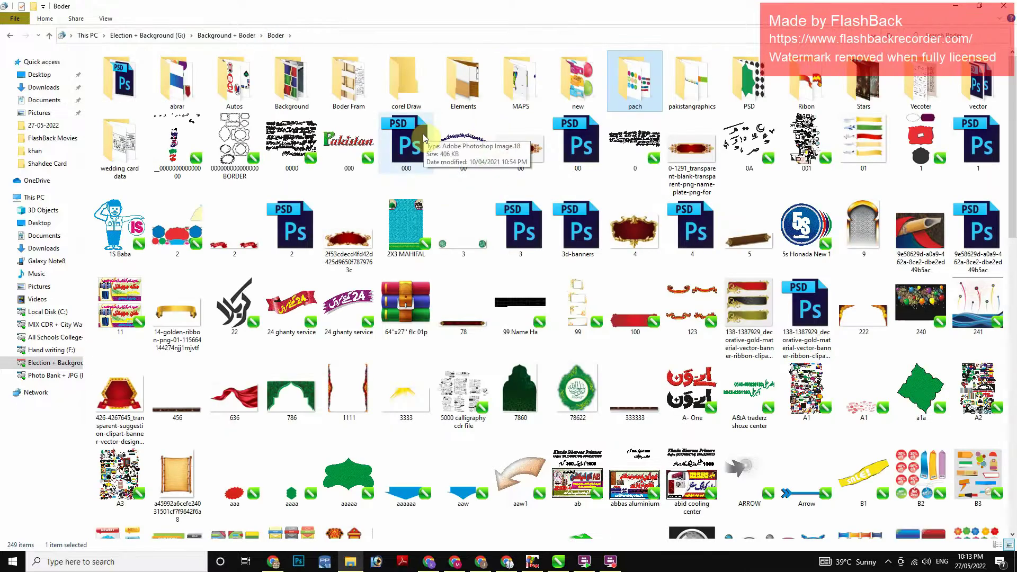
left_click(684, 331)
key("Down")
key("Down")
key("Down")
key("Down")
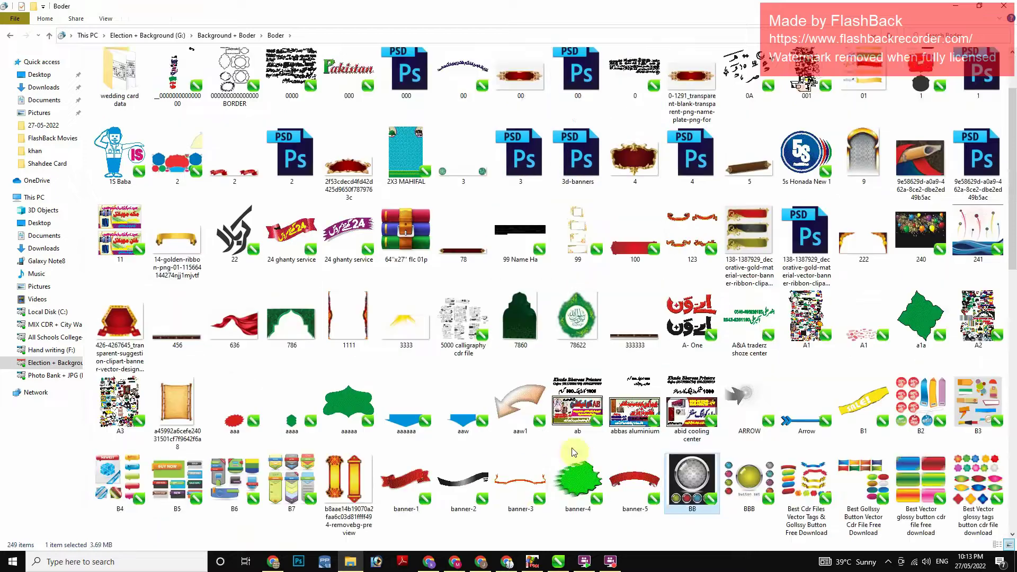
scroll(569, 452, "up", 3)
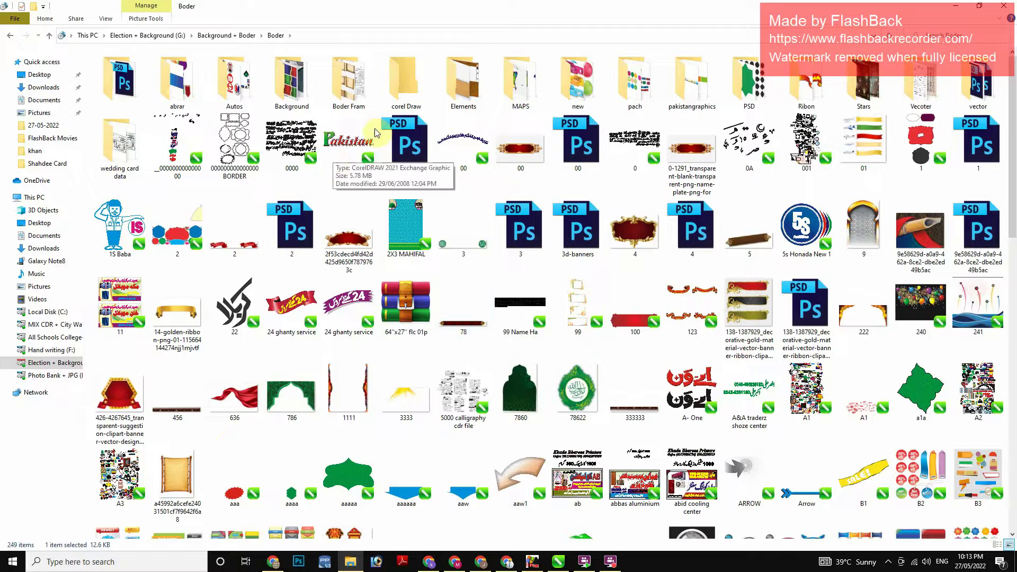
double_click(352, 85)
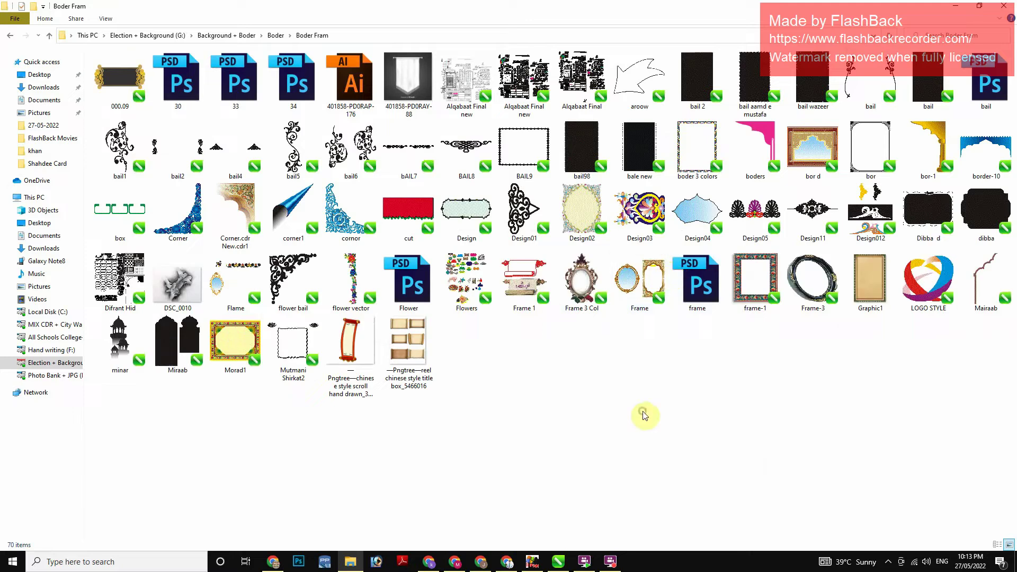
key("BackSpace")
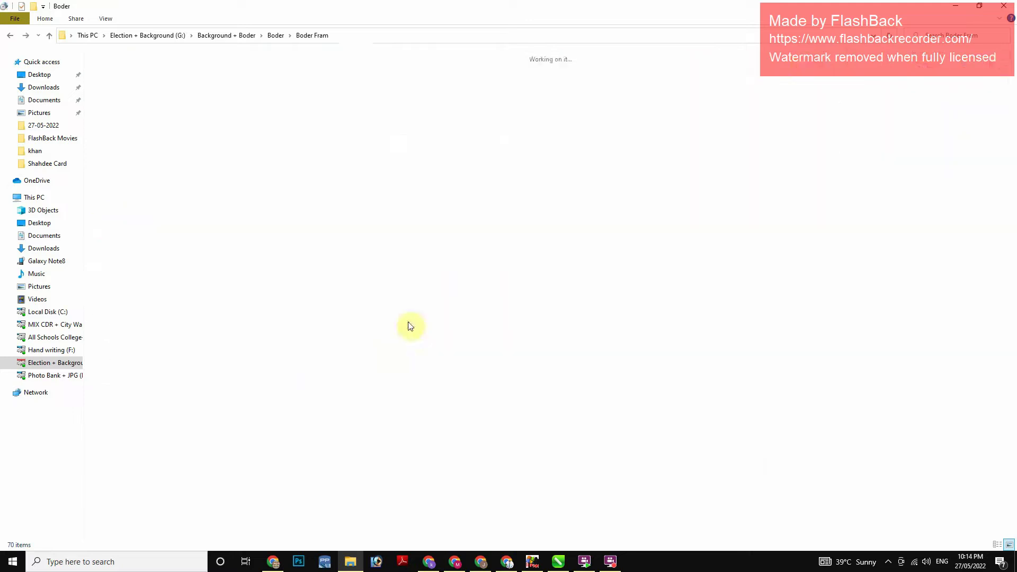
Open the Elements folder inside the Boder folder
key("Right")
key("Right")
key("Return")
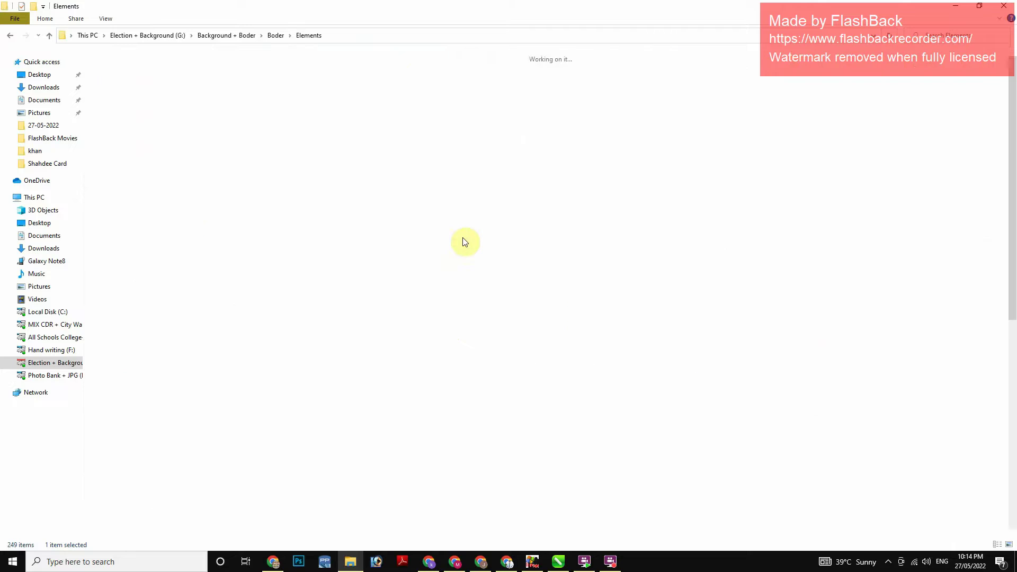
Look through the artwork thumbnails in the Elements folder for shapes that can hold the service phrases
left_click(463, 238)
key("Down")
key("Down")
key("Down")
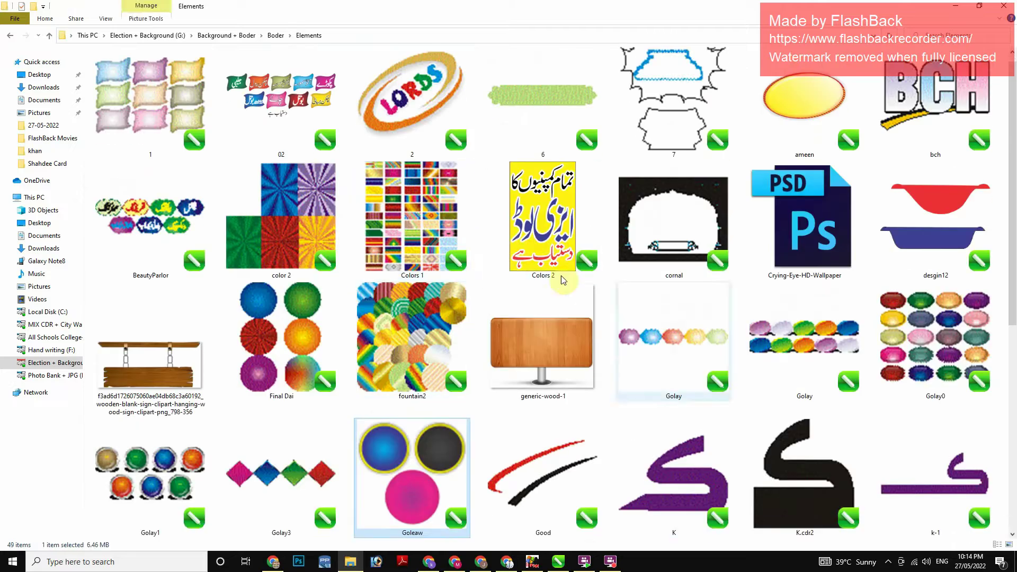
key("Down")
key("Down")
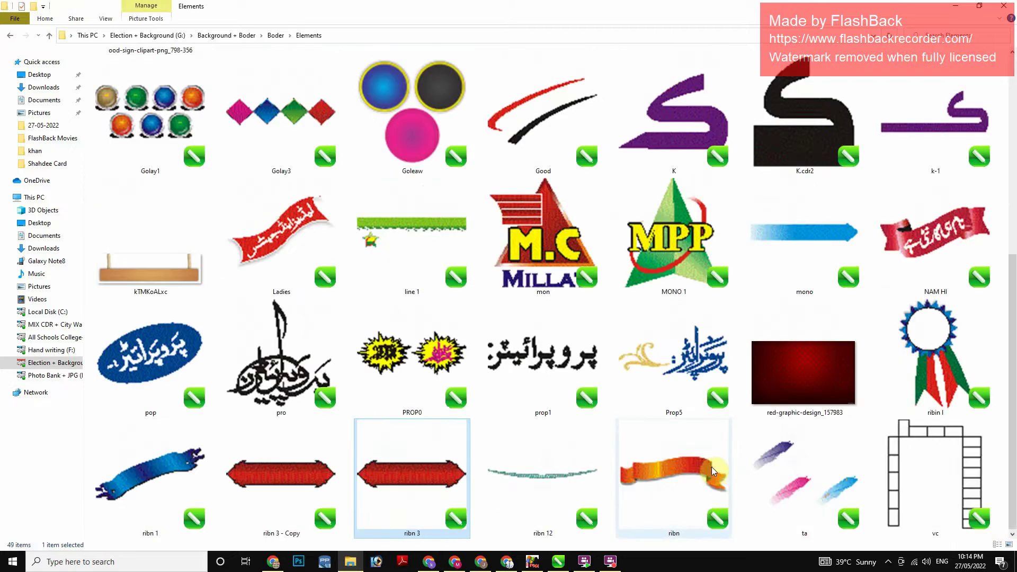
key("Up")
key("Up")
key("Right")
key("Up")
key("Up")
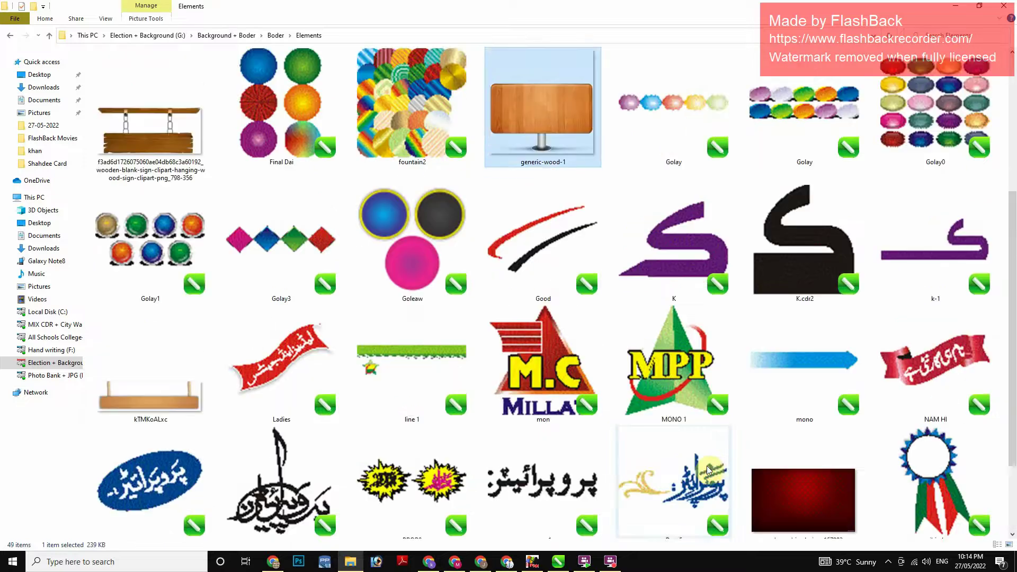
key("Left")
key("Up")
key("Right")
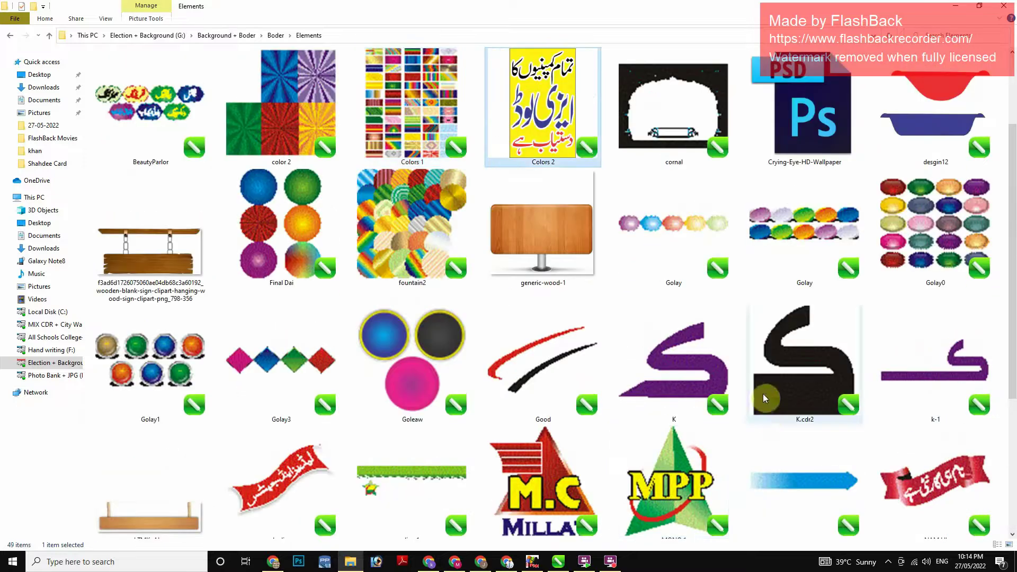
Pick the Golay artwork with ten coloured oval buttons, switch to CorelDRAW and paste it onto the business card
left_click(797, 231)
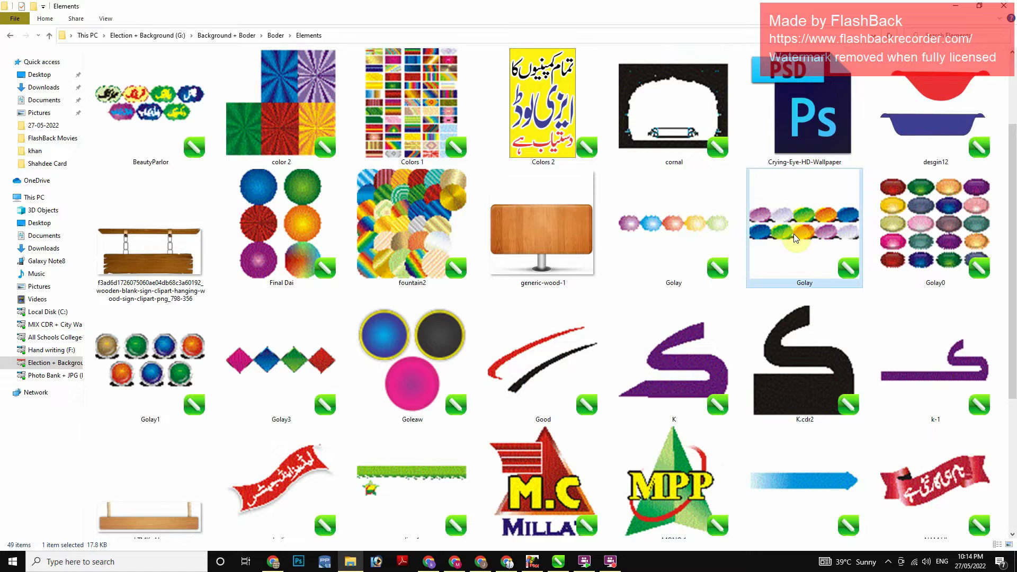
key("alt+Tab")
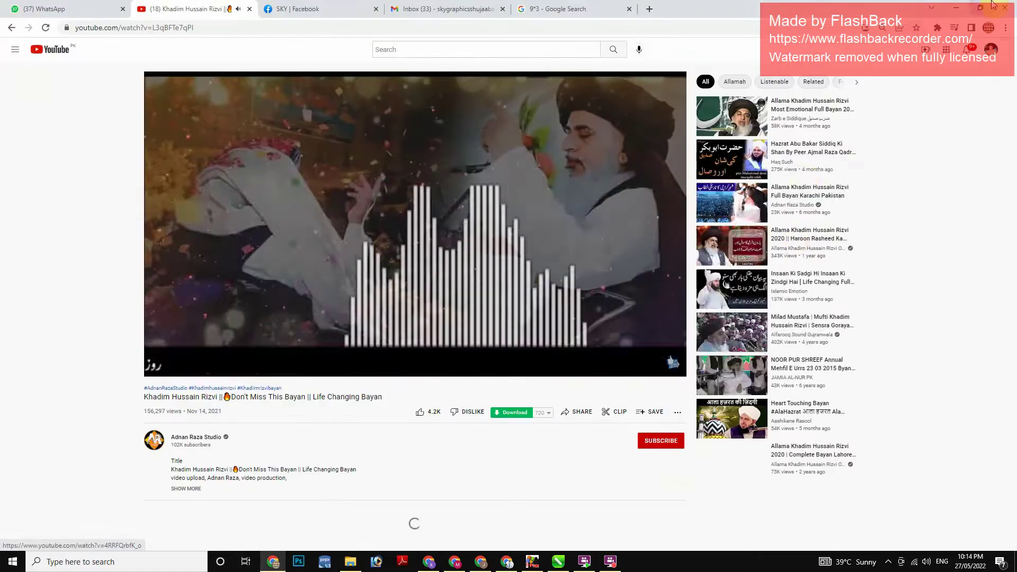
key("alt+Tab")
key("alt+Tab")
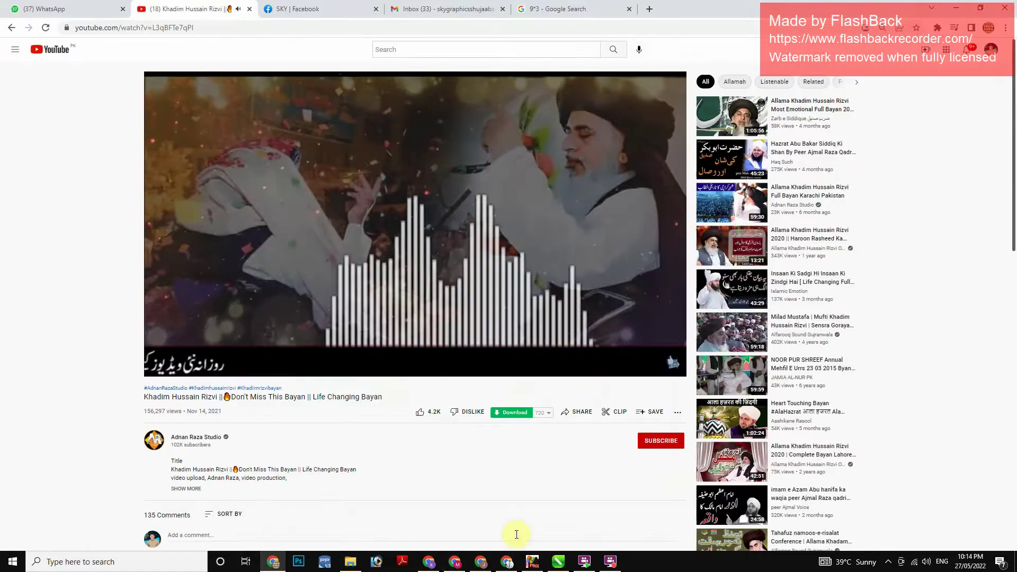
left_click(558, 562)
key("ctrl+v")
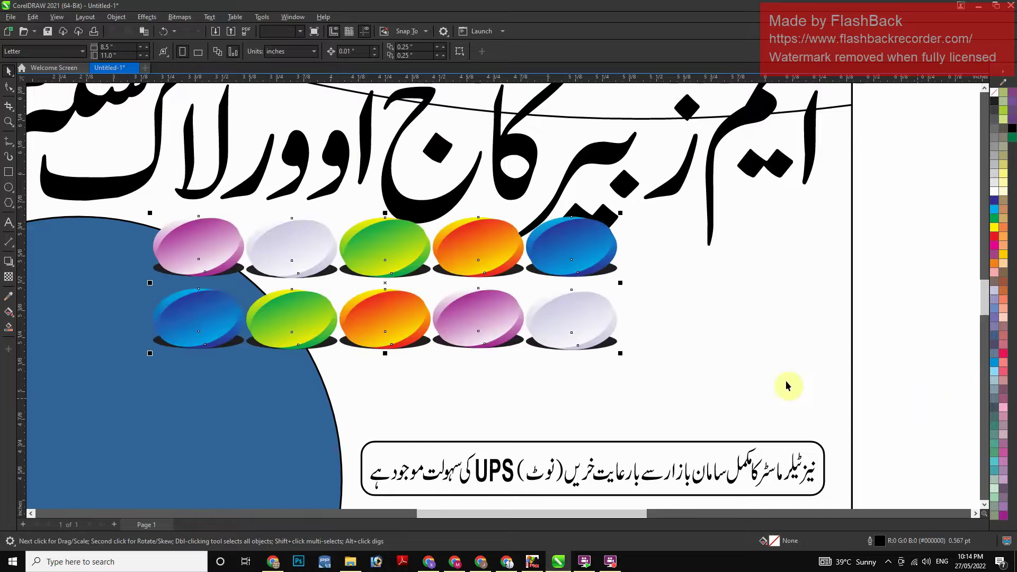
key("F4")
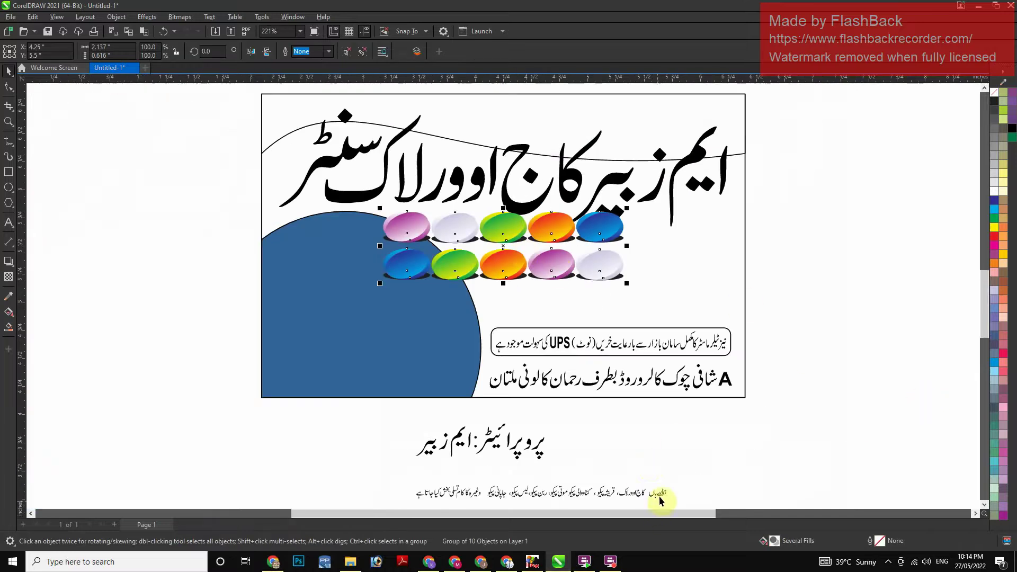
Place the button artwork centred above the rounded UPS note box and stretch its height to about 0.79 inches
left_click_drag(564, 239, 670, 272)
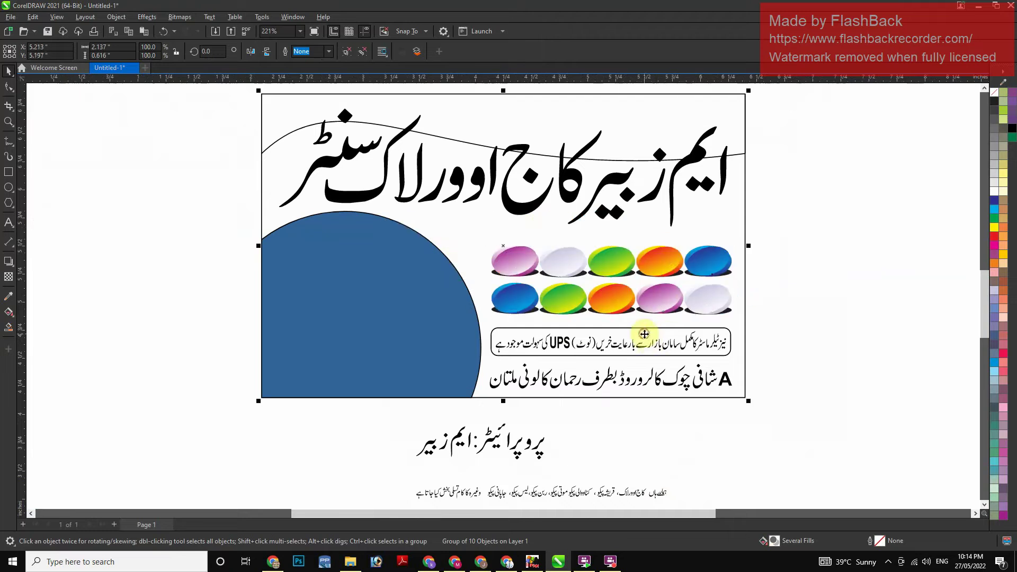
left_click(644, 331, "shift")
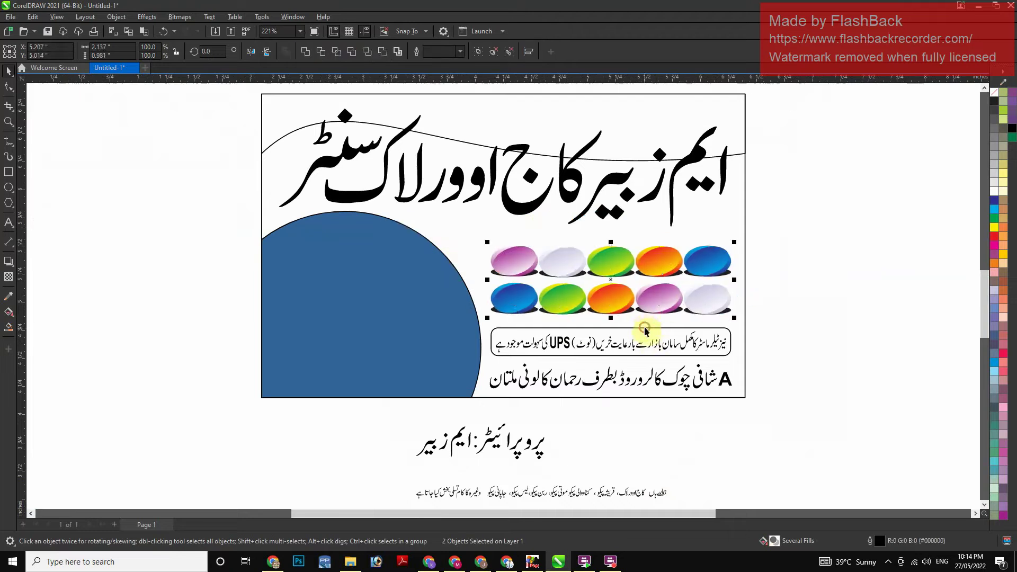
left_click(590, 313)
left_click_drag(611, 319, 611, 328)
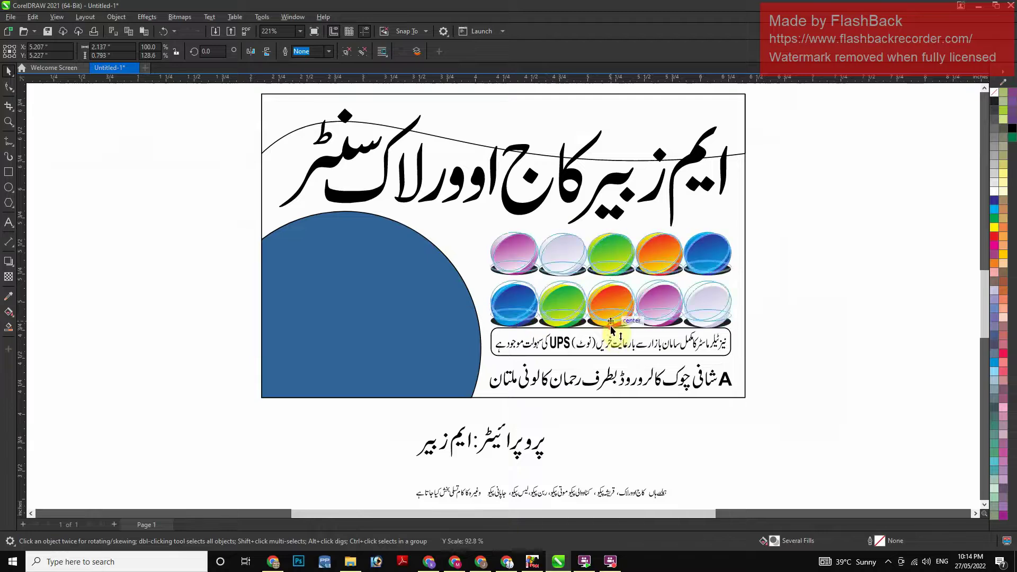
Ungroup the pasted artwork so that each of the ten oval buttons can be selected separately
scroll(774, 483, "down", 1)
left_click(580, 450)
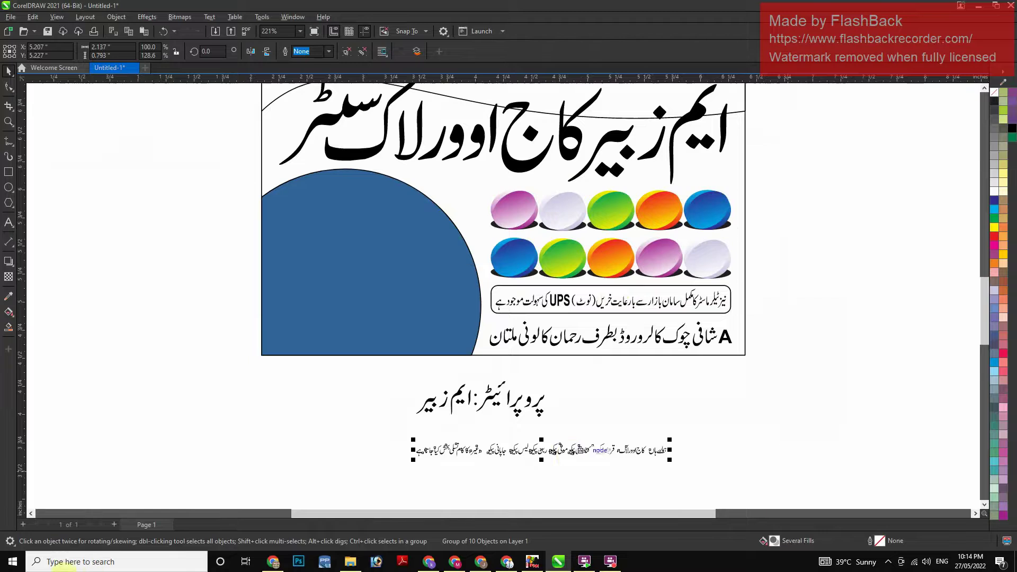
left_click(714, 211)
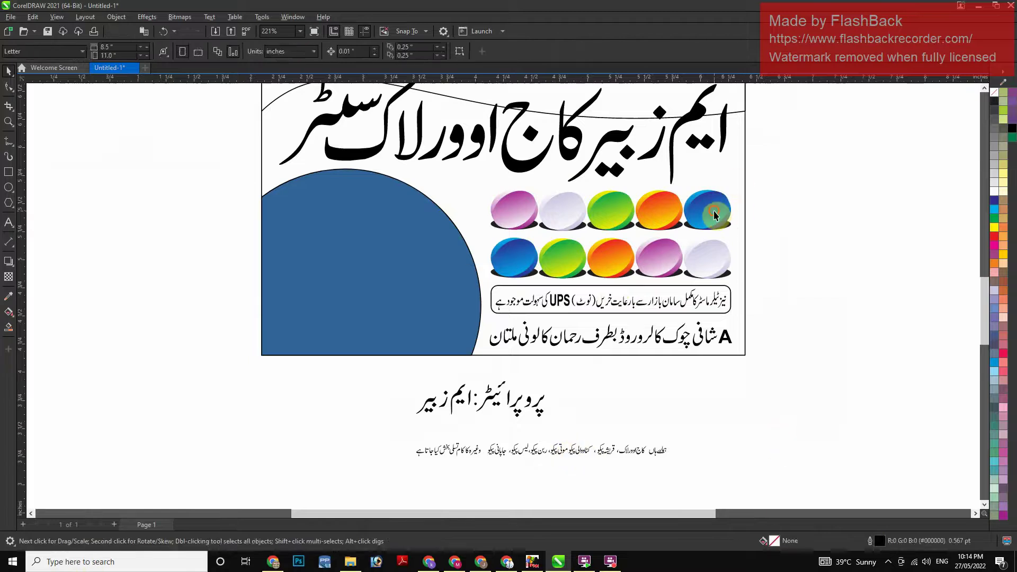
left_click(715, 211, "ctrl")
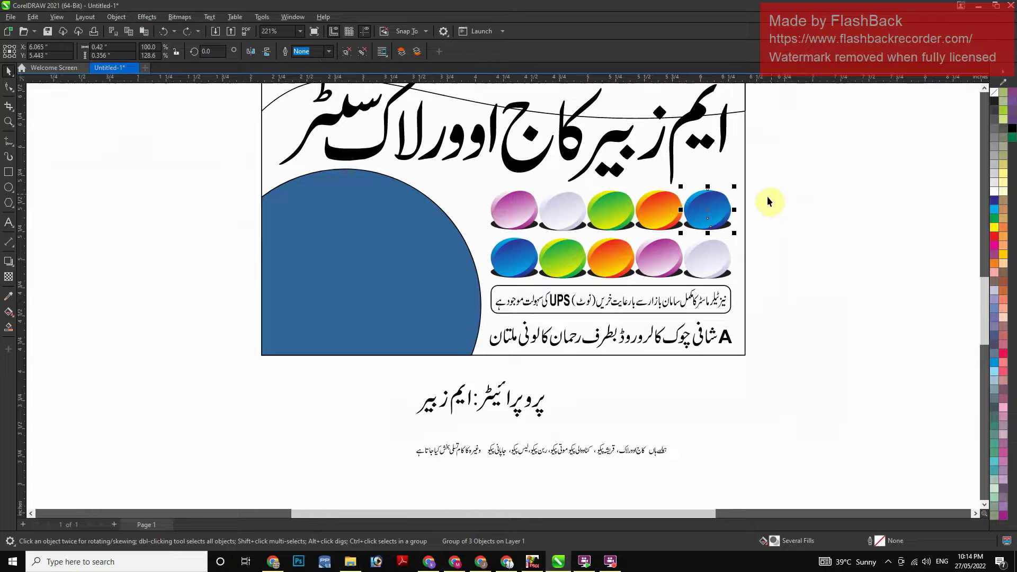
Fill the shadow ellipses under the upper row of buttons with C:100 M:100 Y:100 K:100 black
left_click(515, 266, "ctrl+shift")
key("shift+F2")
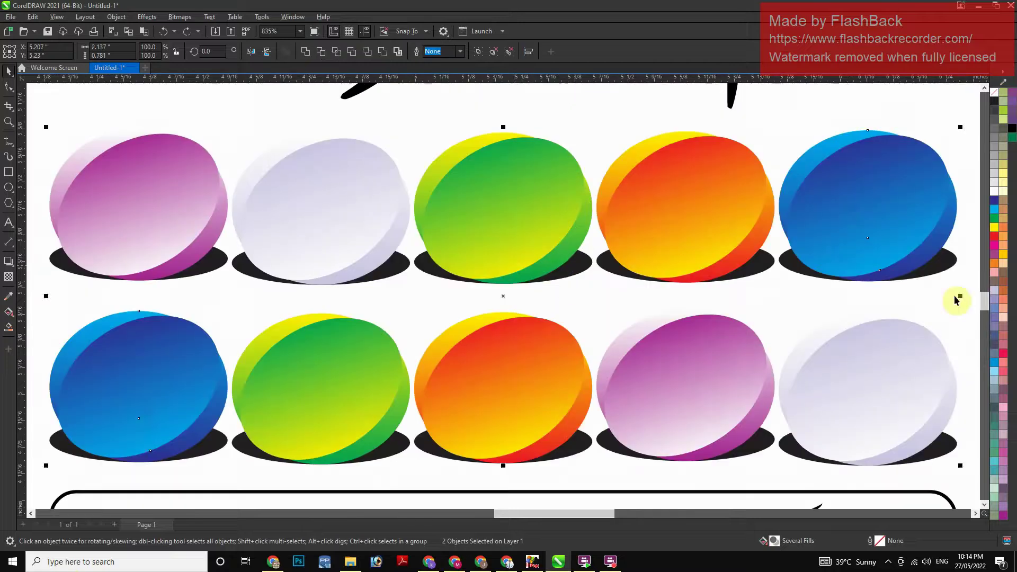
left_click(951, 266, "ctrl")
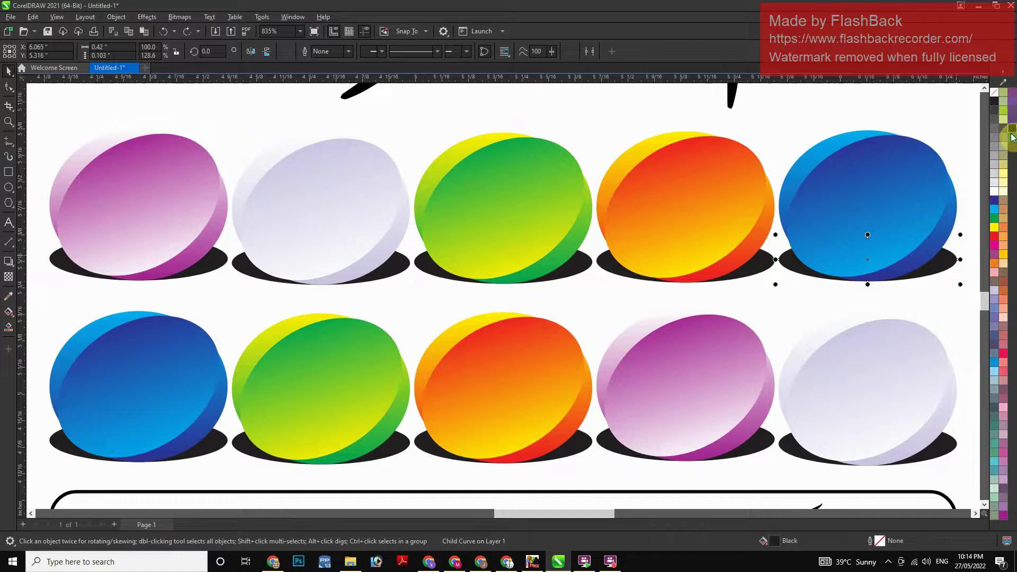
left_click(1011, 130)
key("ctrl+r")
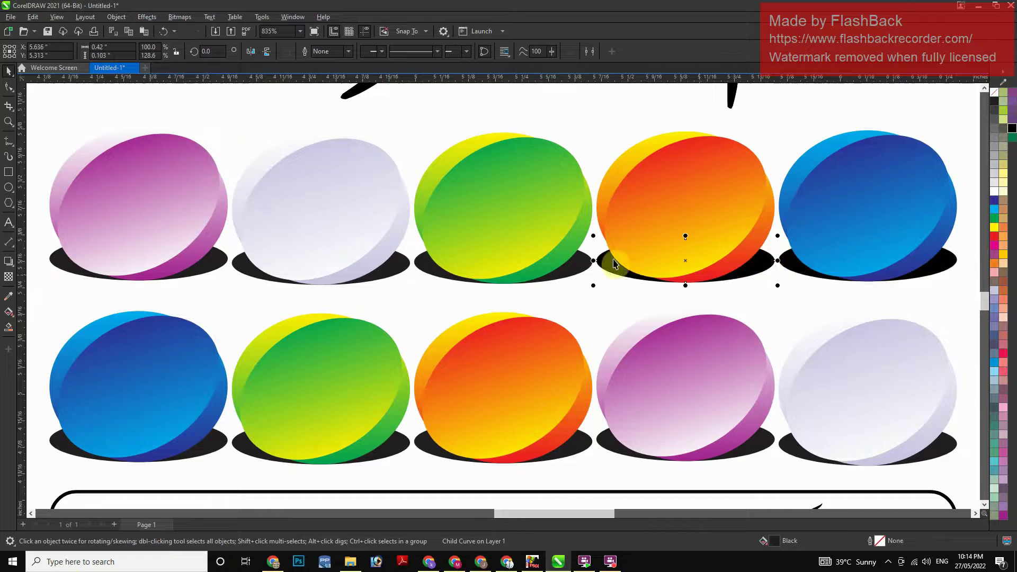
left_click(408, 267, "ctrl")
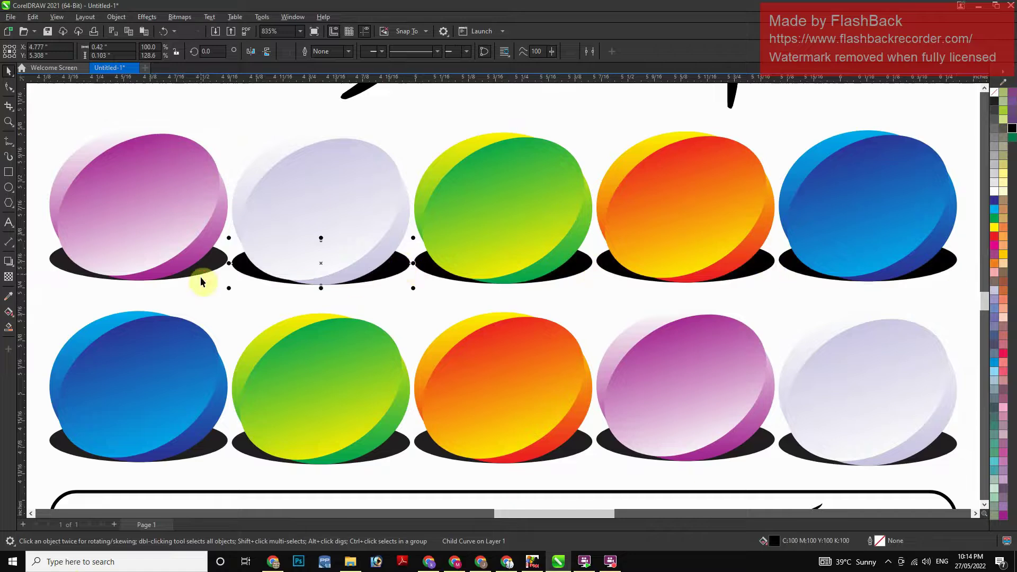
Apply the same C:100 M:100 Y:100 K:100 black fill to the shadow ellipses under the lower row of buttons
left_click(216, 442, "ctrl")
key("ctrl+r")
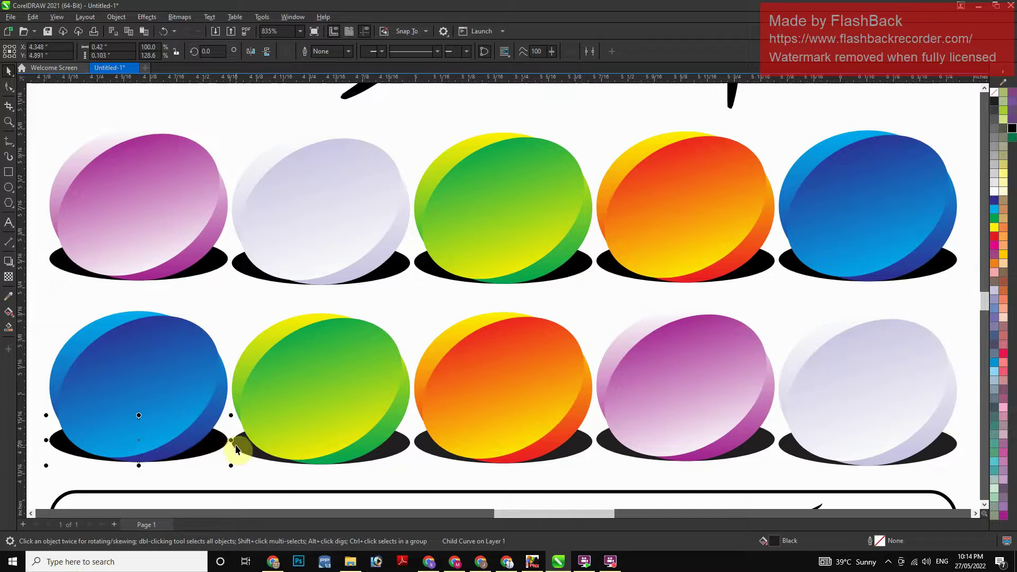
left_click(240, 446, "ctrl")
key("ctrl+r")
left_click(421, 444, "ctrl")
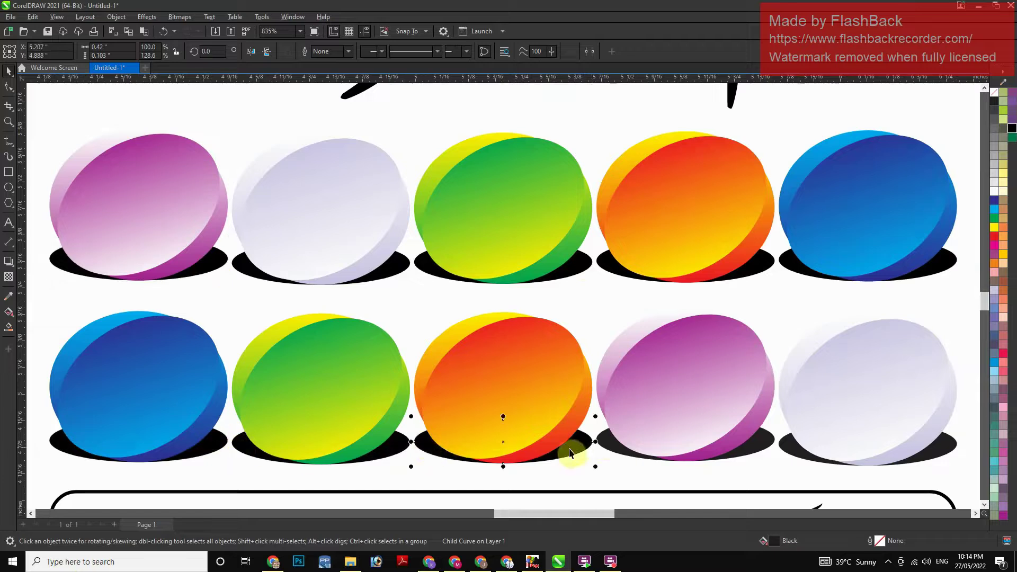
left_click(785, 449, "ctrl")
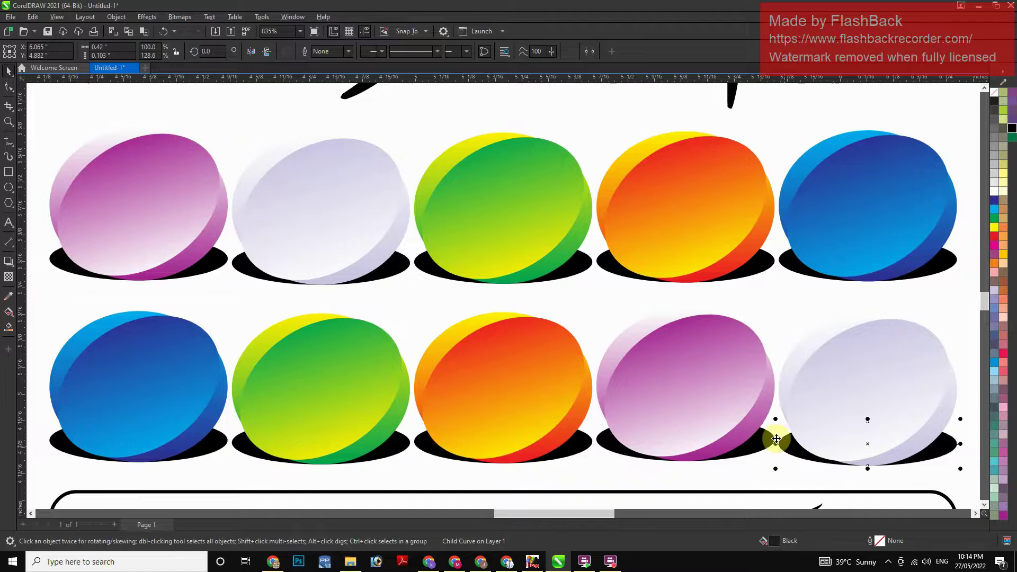
key("F4")
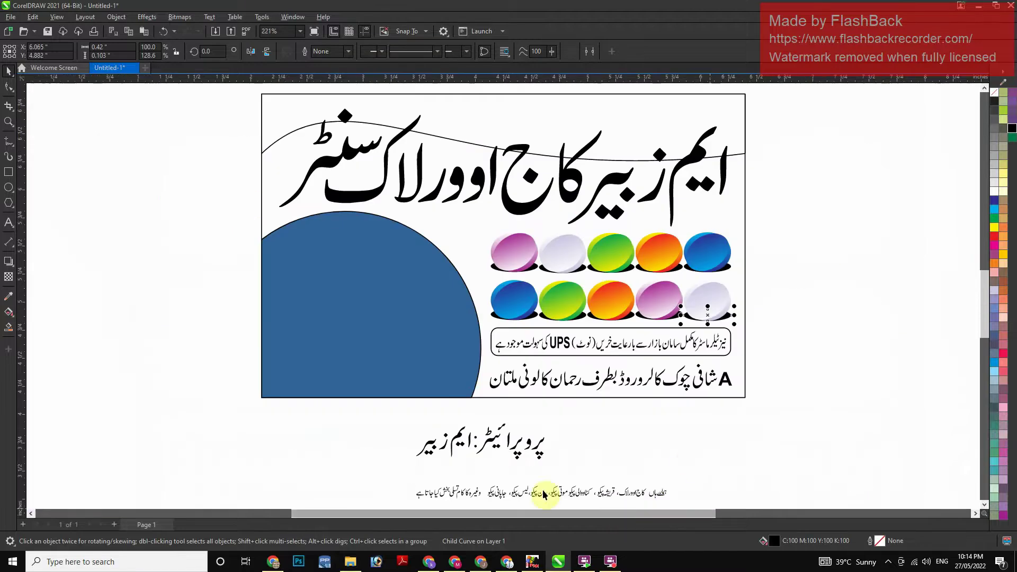
Centre the first phrase of the services line horizontally and vertically on the blue button in the upper row
left_click(660, 492, "ctrl")
left_click(712, 263)
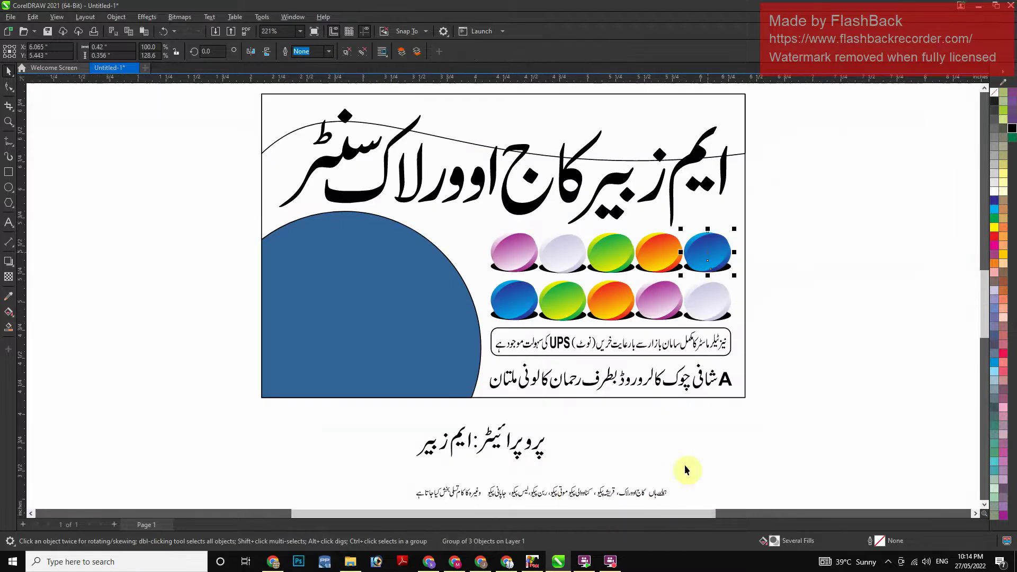
left_click(656, 495)
left_click(692, 258, "shift")
key("c")
key("e")
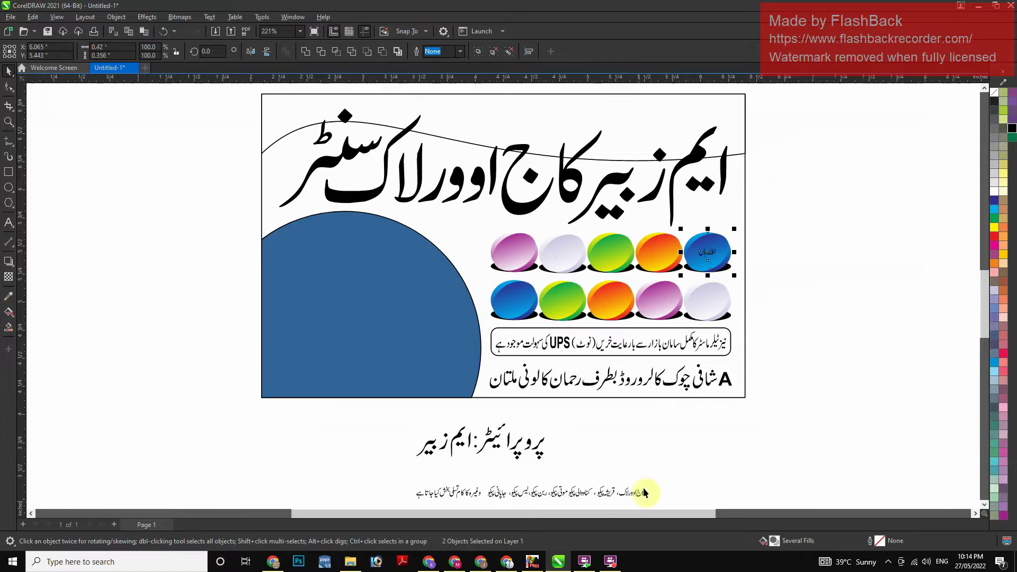
Centre کاج اوورلاک, قریشہ پیکو, کٹاو والی پیکو and موتی پیکو on the orange, green, white and purple upper buttons
left_click(643, 493)
left_click_drag(665, 249, 530, 263)
left_click(604, 491)
left_click(581, 491)
left_click(559, 492)
Centre ربن پیکو, لیس پیکو and جاپانی پیکو on the white, purple and orange buttons of the lower row
left_click(539, 491)
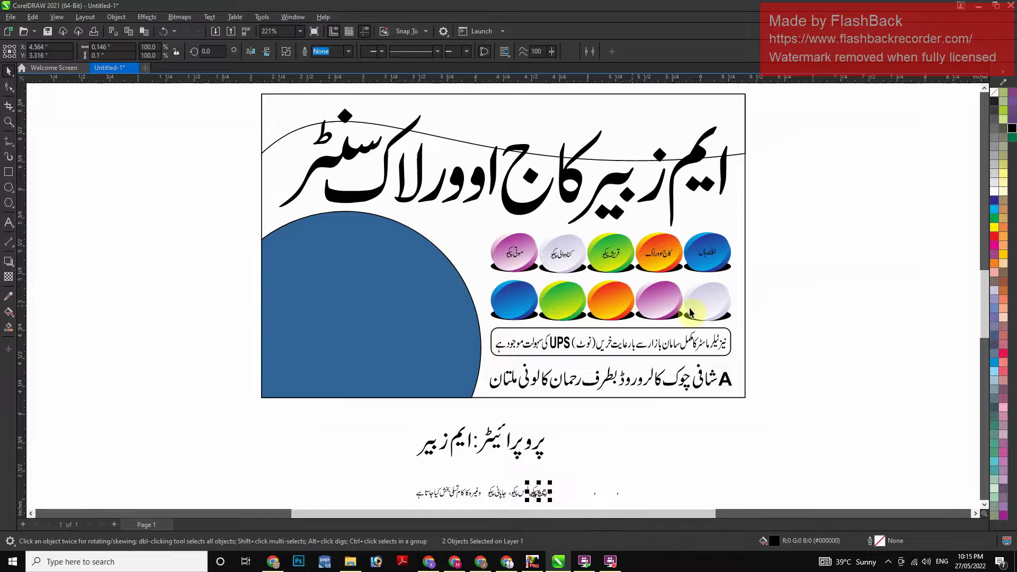
left_click_drag(690, 313, 691, 312)
left_click(527, 490)
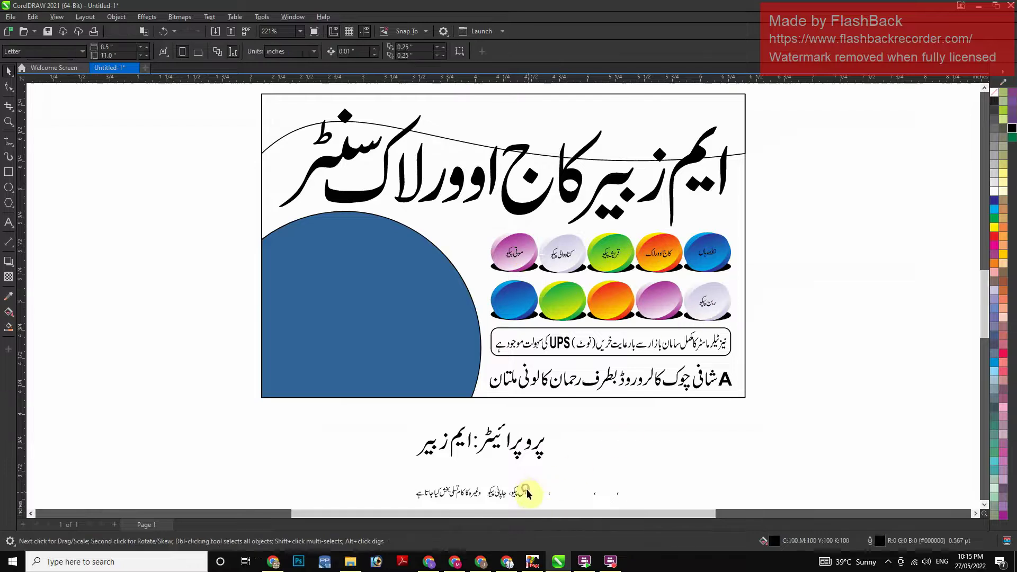
left_click_drag(704, 329, 669, 302)
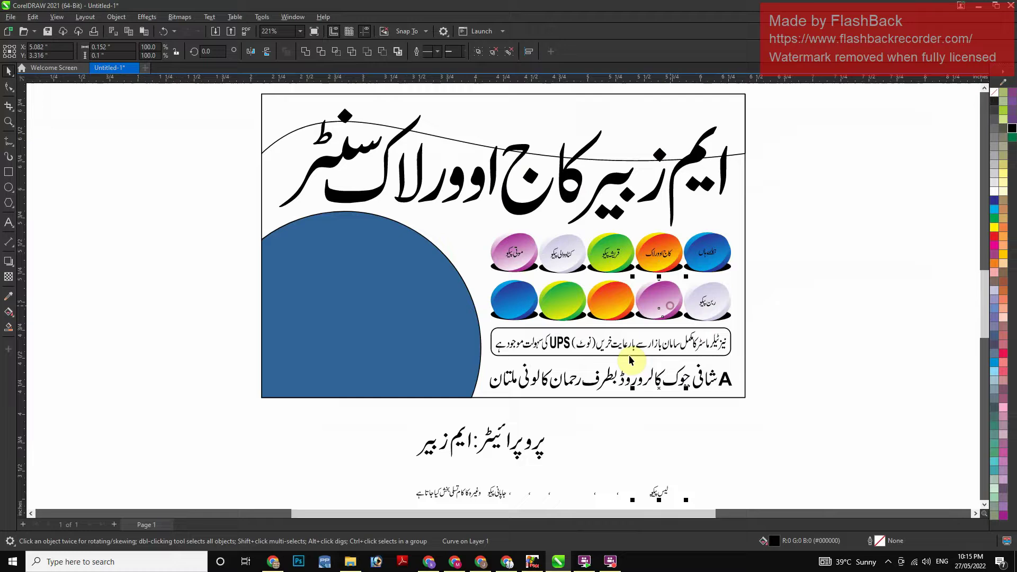
left_click(504, 497)
left_click(619, 300, "shift")
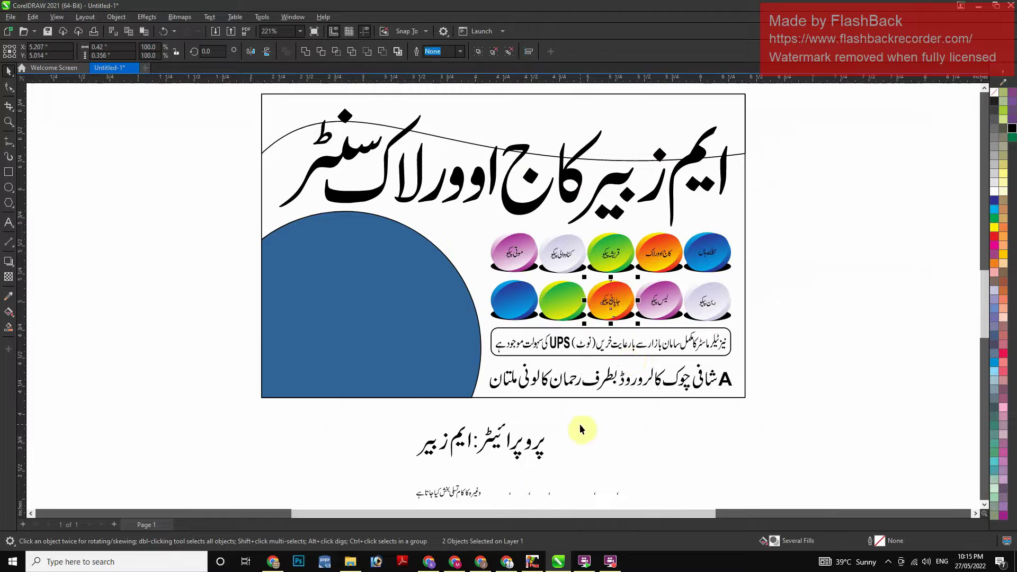
Delete the leftover separator marks from the services line below the card
left_click(498, 500)
left_click_drag(633, 478, 332, 500)
key("Delete")
Ungrouped letter by letter, tighten the word spacing within وغیرہ کا کام in the closing phrase below the card
key("shift+F2")
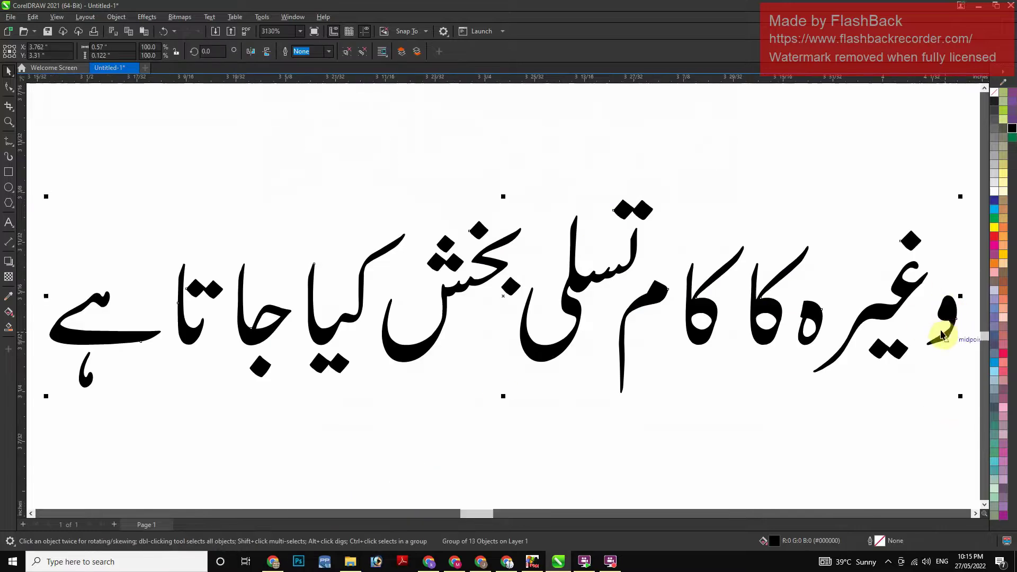
left_click(947, 317)
key("ctrl+Left")
key("ctrl+Left")
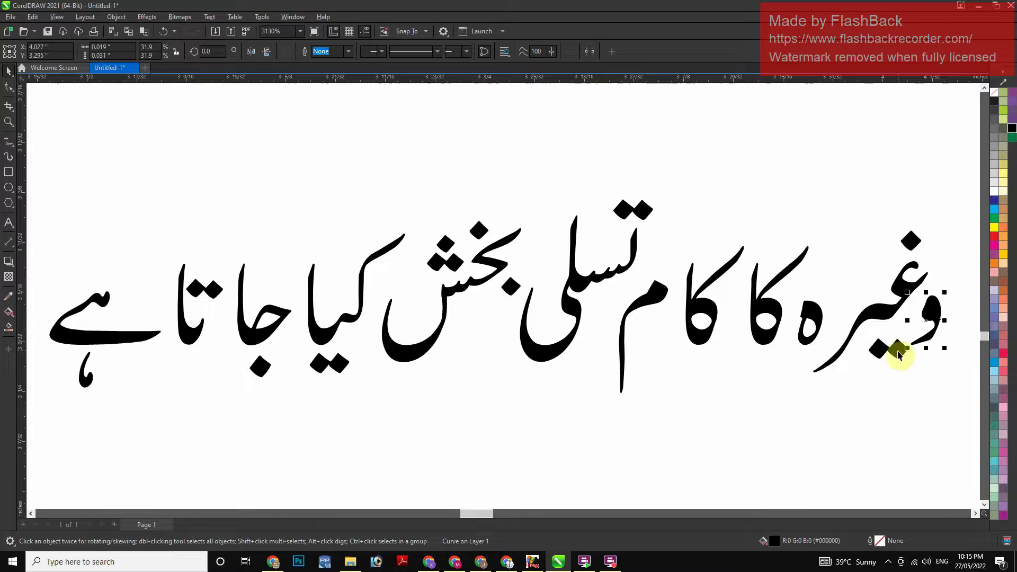
left_click(897, 350, "shift")
key("Left")
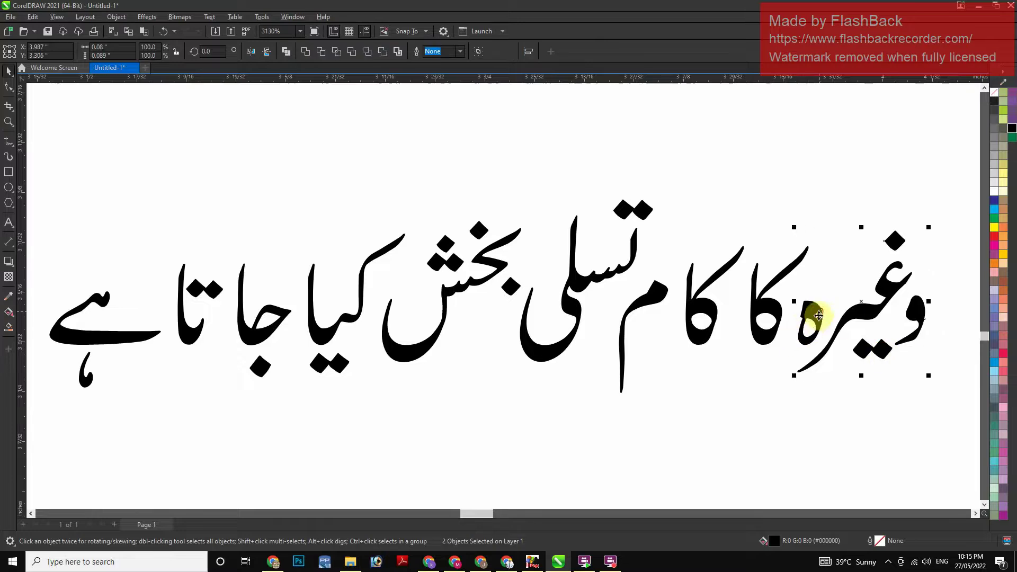
left_click(819, 316, "shift")
left_click_drag(819, 316, 677, 310)
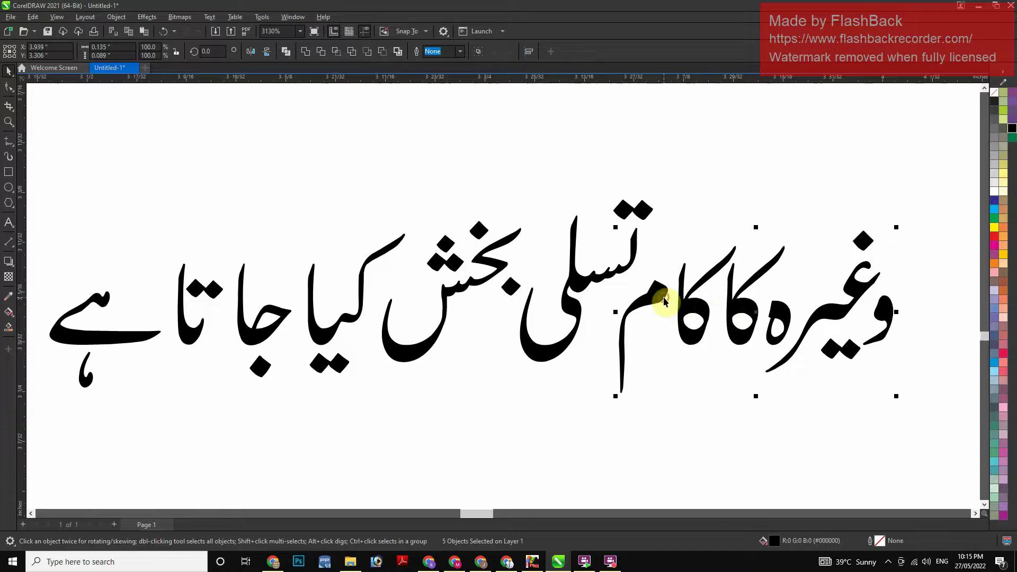
key("Left")
key("Left")
key("Left")
Move وغیرہ کا کام together with تسلی closer to بخش, leaving a small gap between the words
left_click(579, 281, "shift")
key("Left")
key("Left")
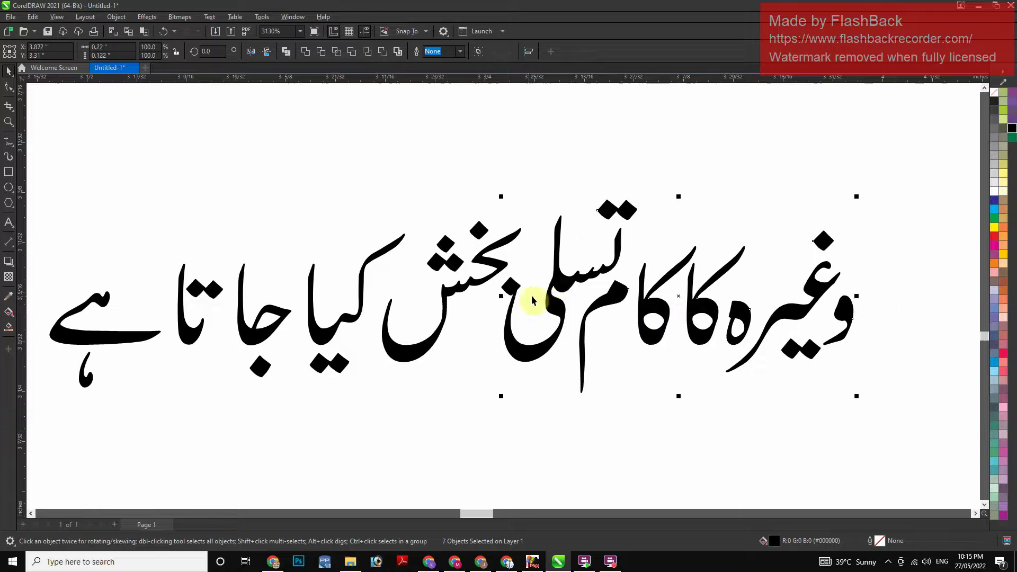
key("Left")
key("Left")
key("Left")
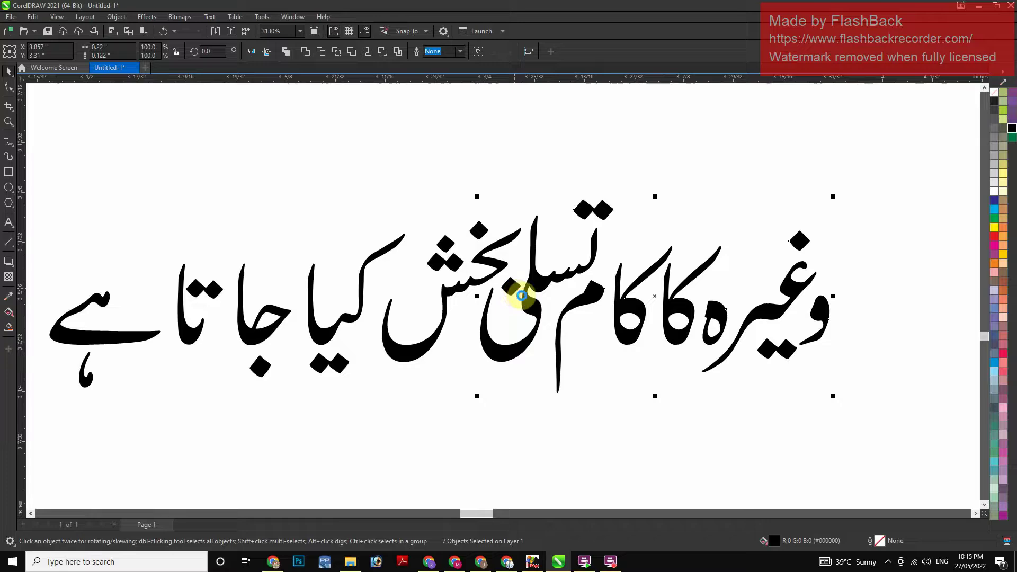
key("Right")
key("Right")
key("Right")
key("Right")
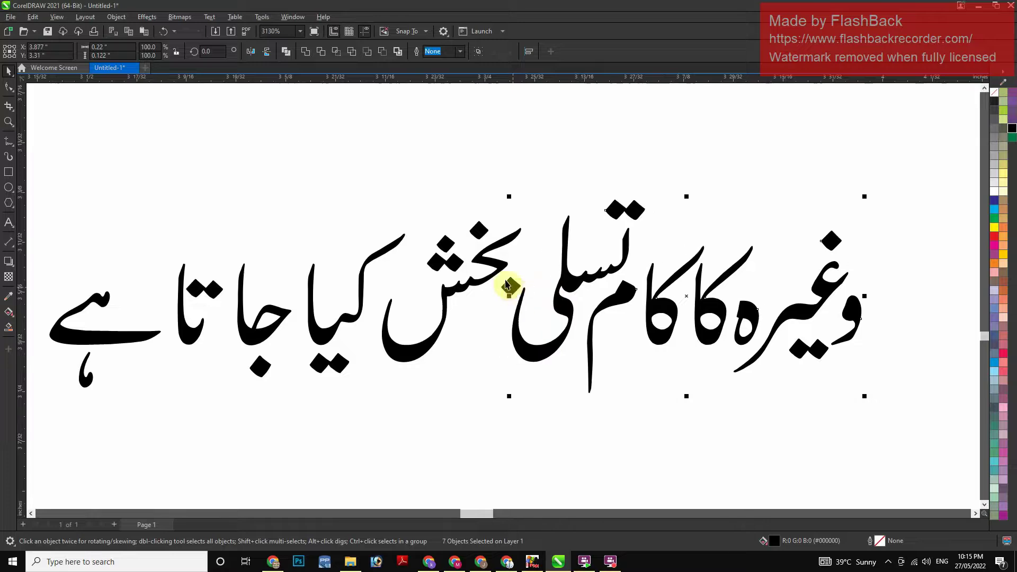
Close the gaps between بخش, کیا, جاتا and ہے by shifting the preceding words along the line
left_click(512, 290, "shift")
key("Left")
key("Left")
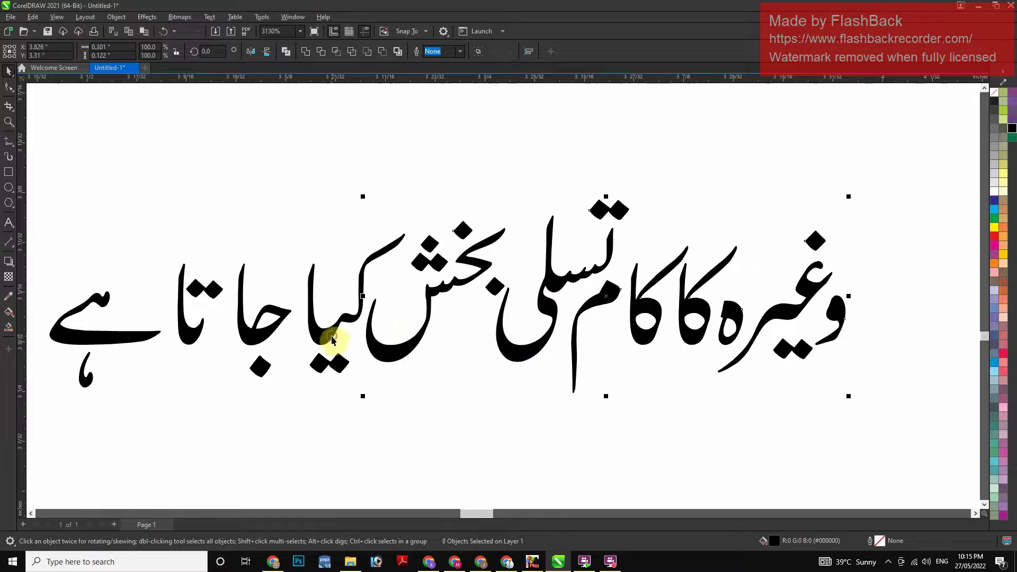
key("Left")
left_click(259, 337, "shift")
key("Left")
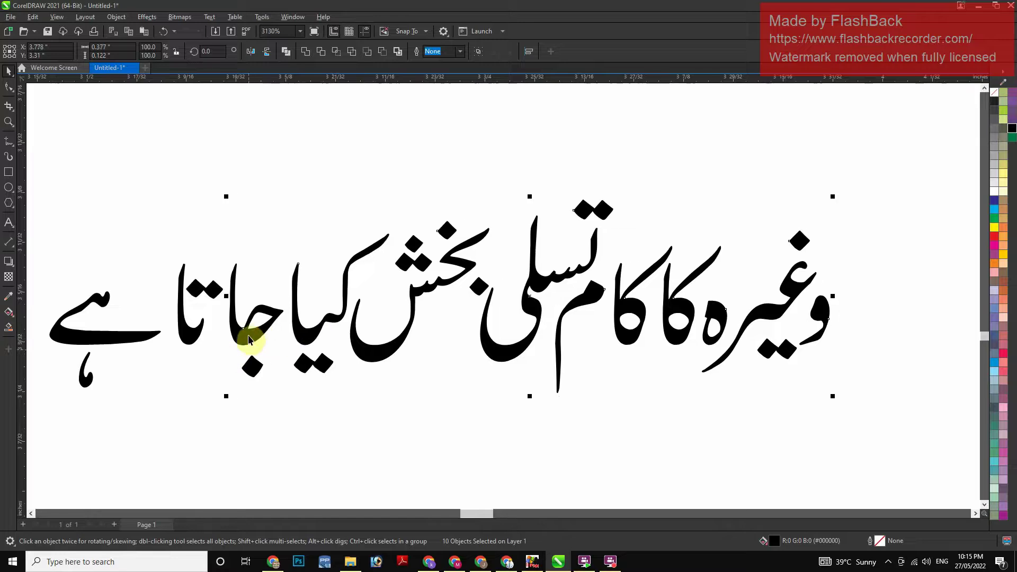
left_click(185, 343, "shift")
key("Left")
Weld all the letters of وغیرہ کا کام تسلی بخش کیا جاتا ہے into one object
scroll(617, 391, "down", 1)
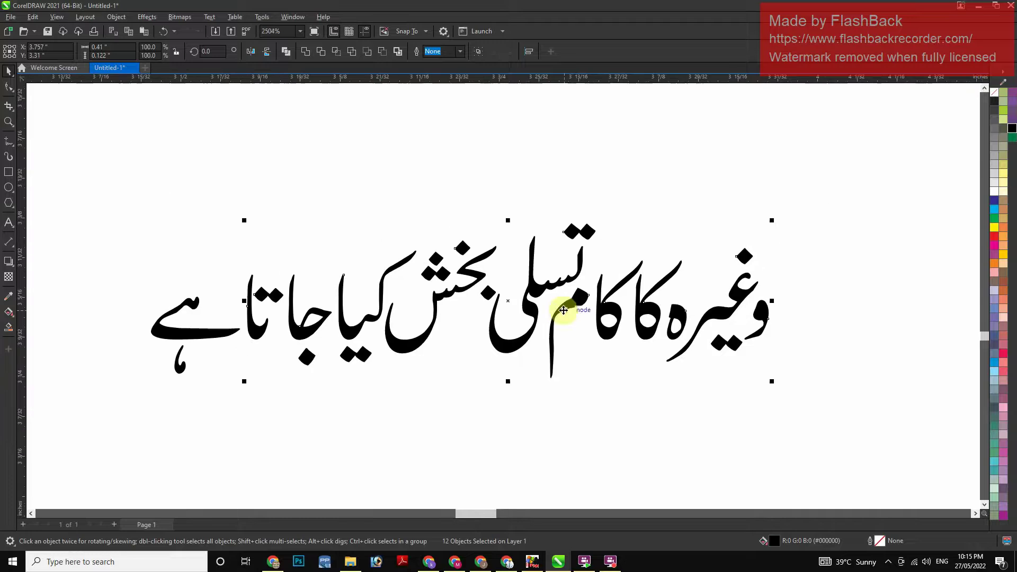
left_click_drag(858, 246, 109, 409)
key("Right")
key("shift+F2")
left_click(304, 52)
key("F4")
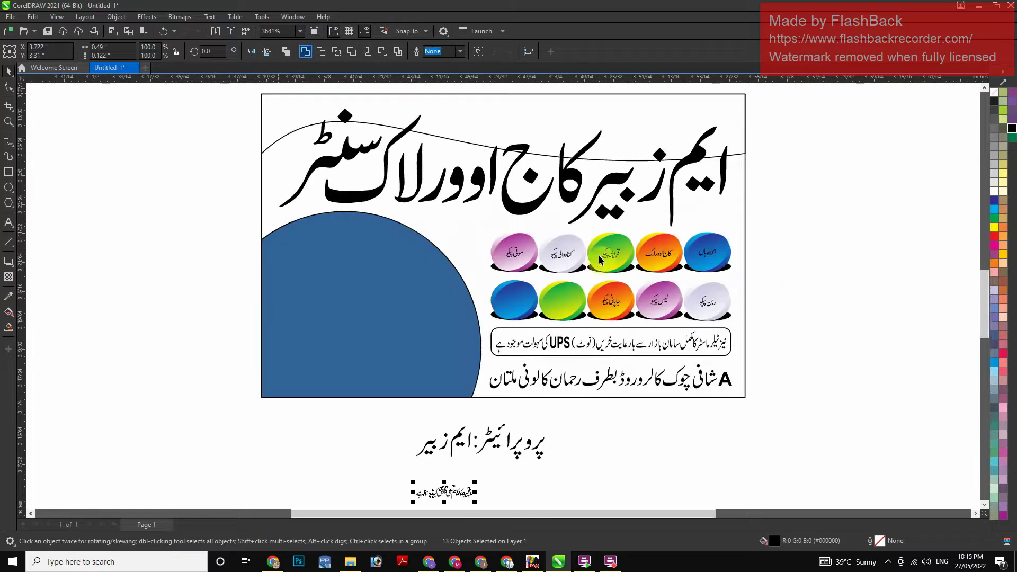
Centre the welded closing phrase horizontally and vertically on the blue button in the lower row
key("F2")
left_click_drag(784, 136, 432, 398)
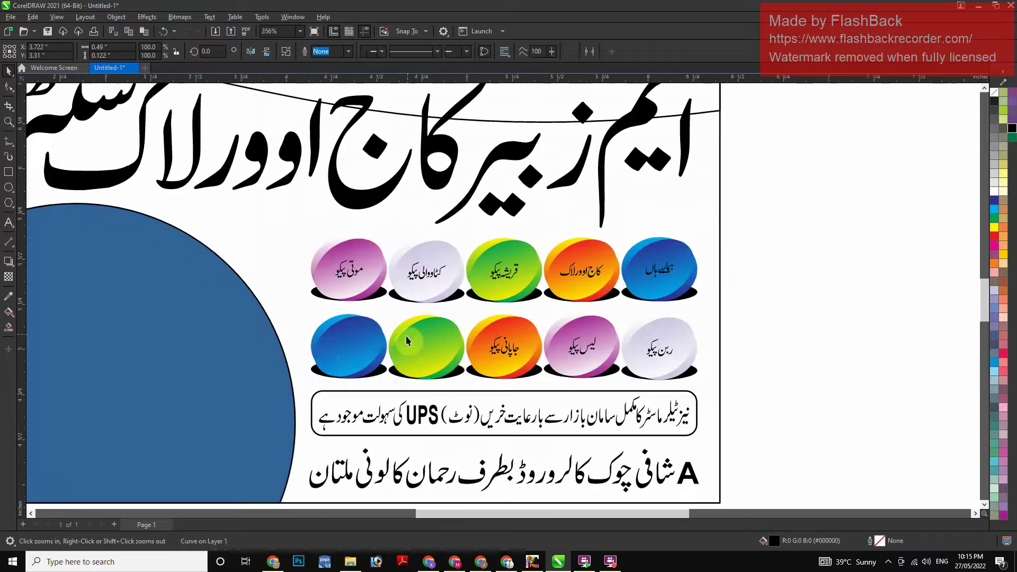
left_click(352, 354, "shift")
key("c")
key("e")
Delete the blue and green buttons of the lower row, keeping the closing phrase
left_click(360, 324)
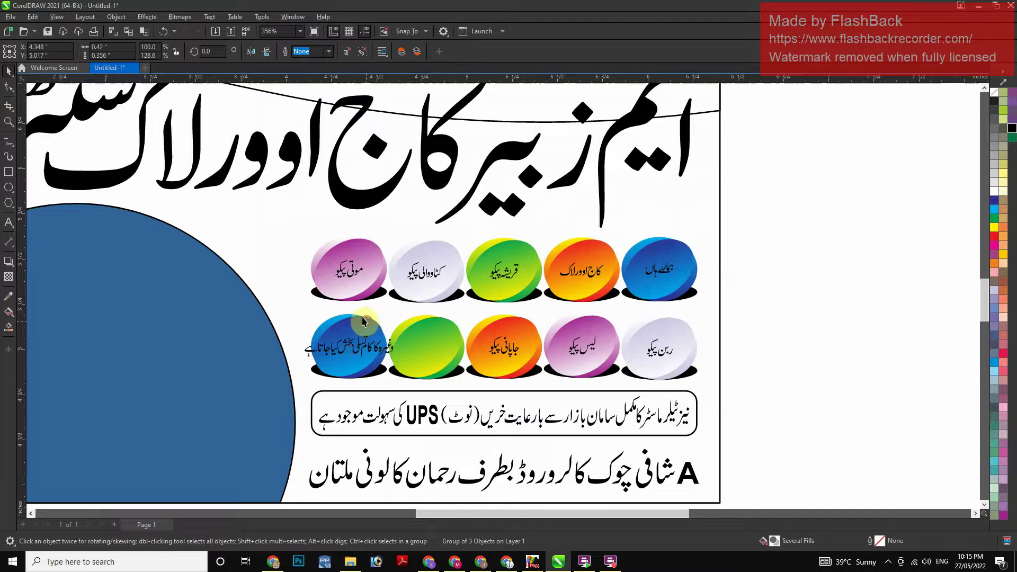
key("Delete")
left_click(403, 347)
key("Delete")
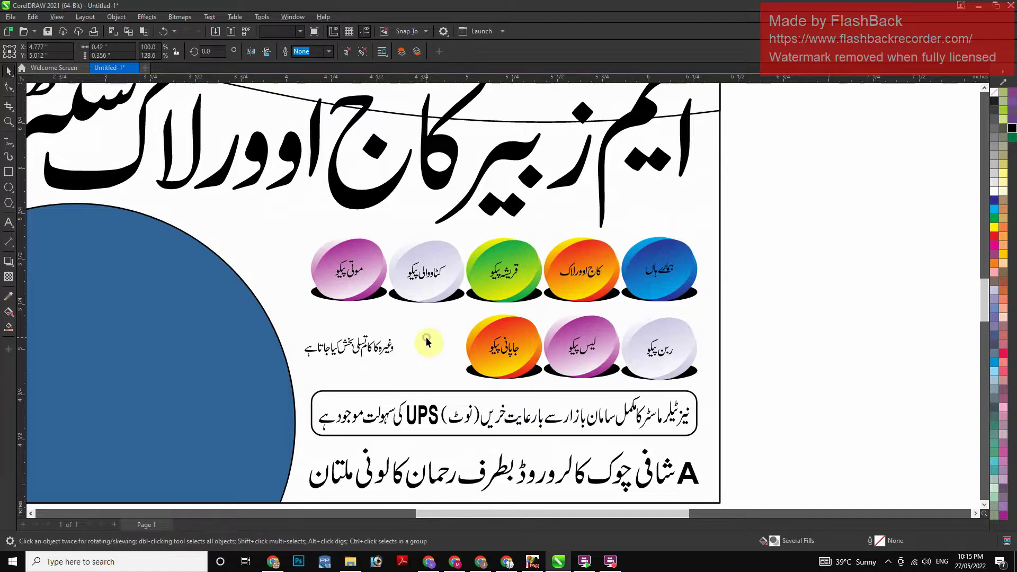
Align the closing phrase's left edge with the purple upper button and its bottom edge with the orange lower button
left_click(390, 353)
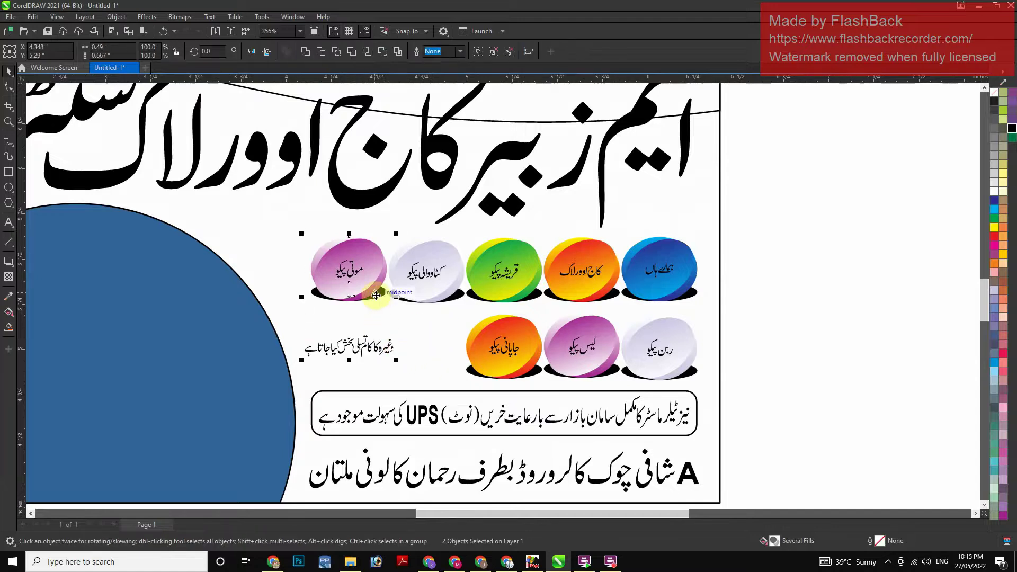
key("Right")
left_click(376, 295, "shift")
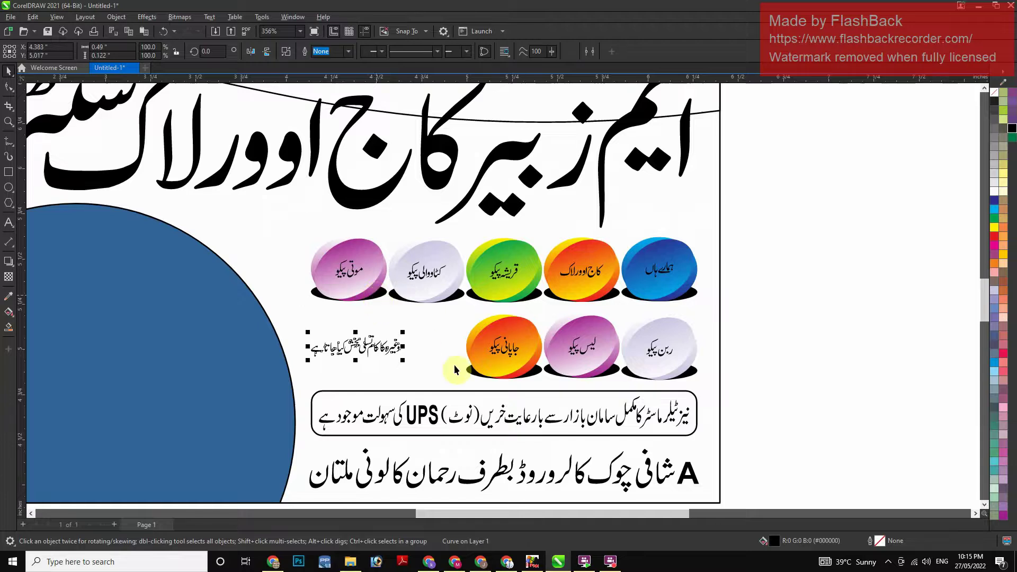
left_click(475, 370, "shift")
key("b")
left_click(476, 371, "shift")
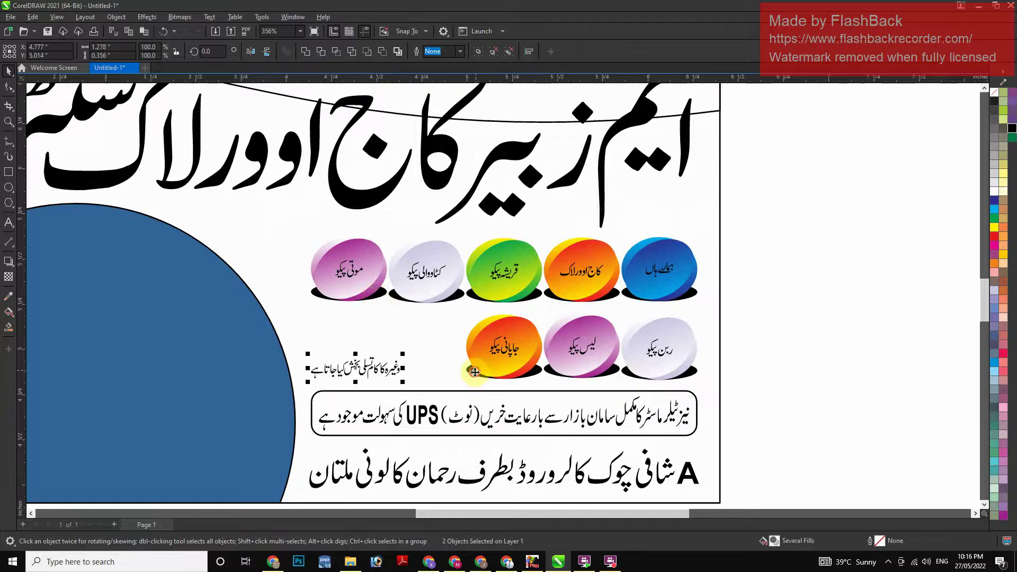
Break the closing phrase apart and recombine it as two objects, وغیرہ کا کام and تسلی بخش کیا جاتا ہے
key("shift+F2")
scroll(302, 230, "down", 1)
scroll(212, 149, "down", 2)
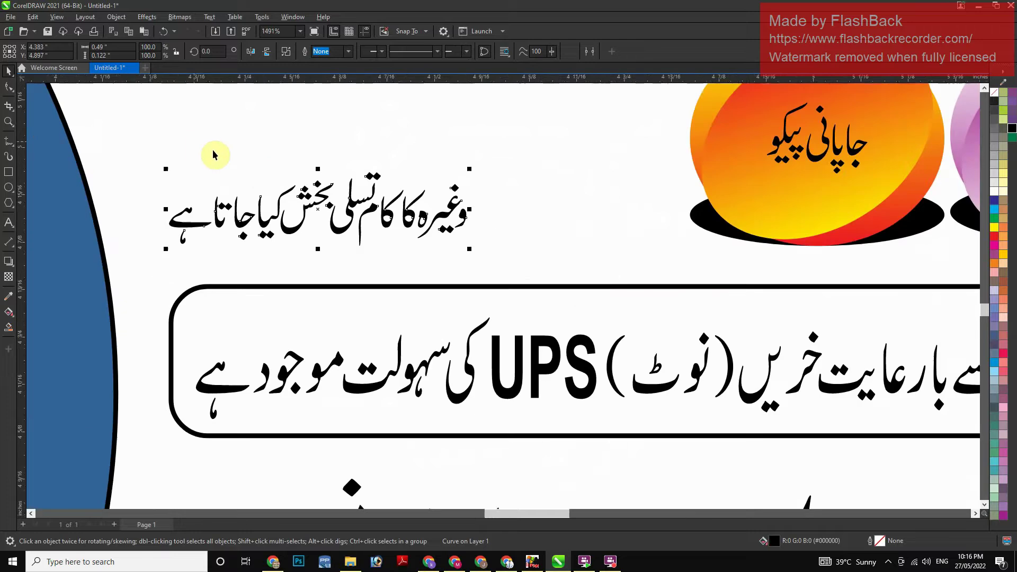
key("ctrl+k")
left_click_drag(511, 135, 431, 233)
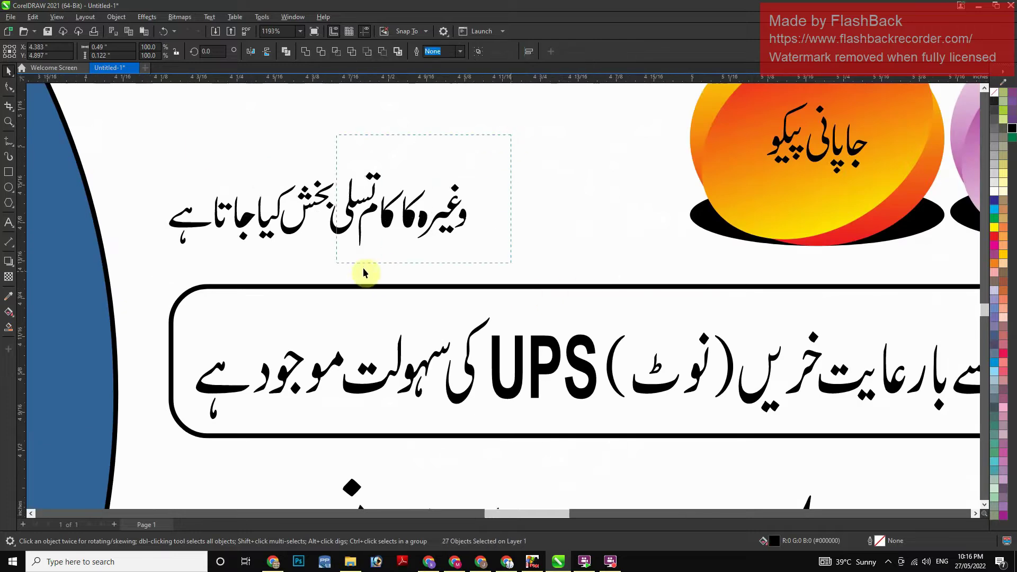
left_click_drag(323, 263, 323, 261)
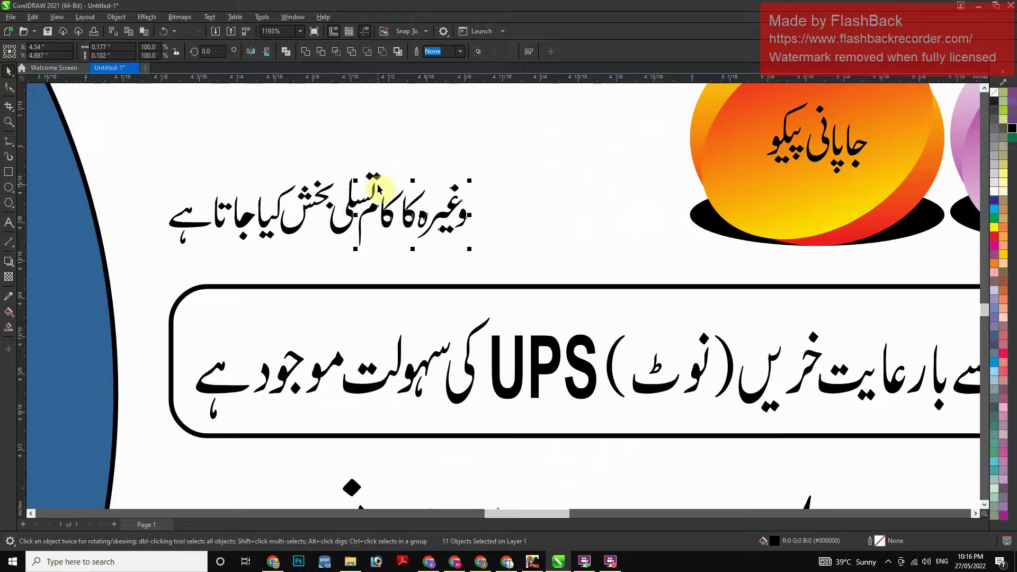
key("ctrl+l")
left_click_drag(166, 280, 132, 266)
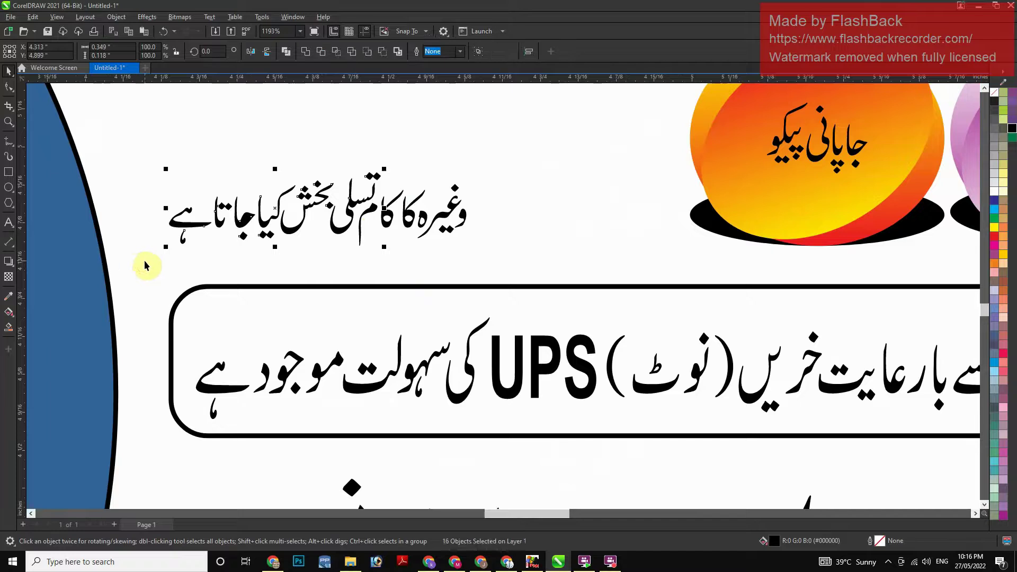
Stack وغیرہ کا کام centred just above تسلی بخش کیا جاتا ہے as a two-line text
left_click_drag(445, 219, 347, 136)
left_click(336, 205, "shift")
key("c")
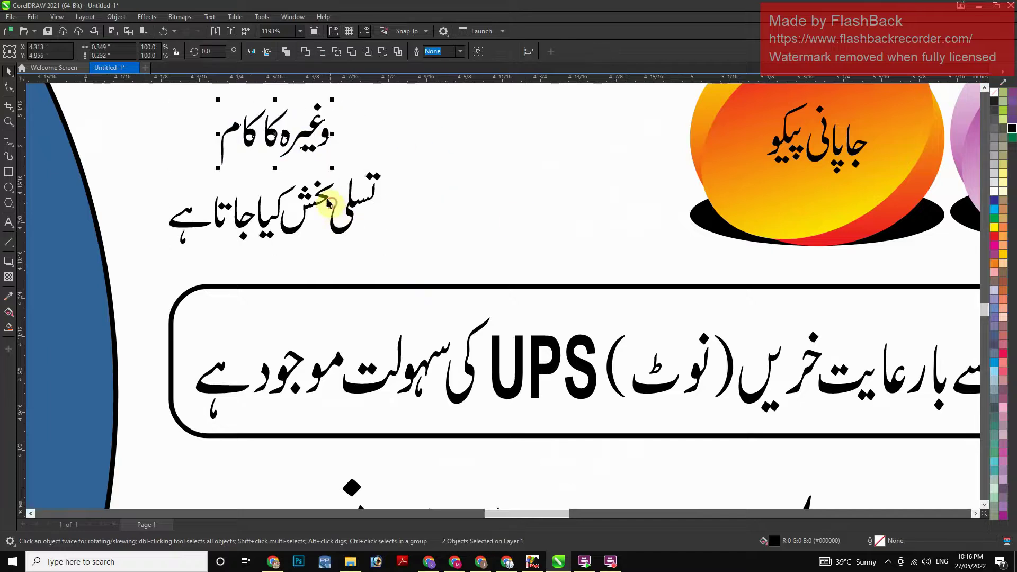
left_click(329, 204, "shift")
key("Down")
key("Down")
key("Down")
left_click(329, 207, "shift")
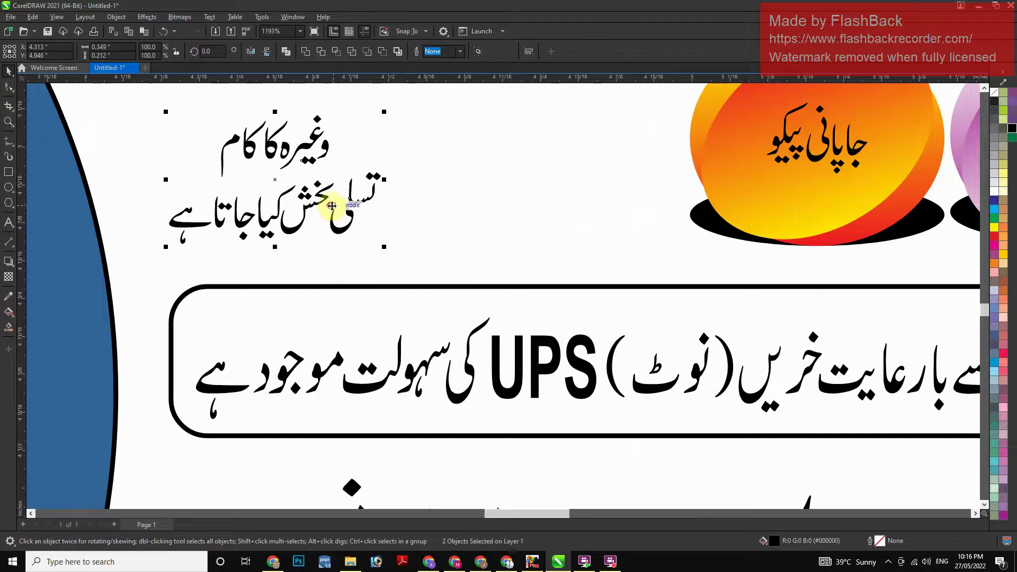
Group the two-line phrase, bottom-aligned with the orange lower button, and enlarge it proportionally to about 0.586 by 0.356 inches
left_click(703, 223, "shift")
scroll(447, 315, "down", 4)
key("ctrl+g")
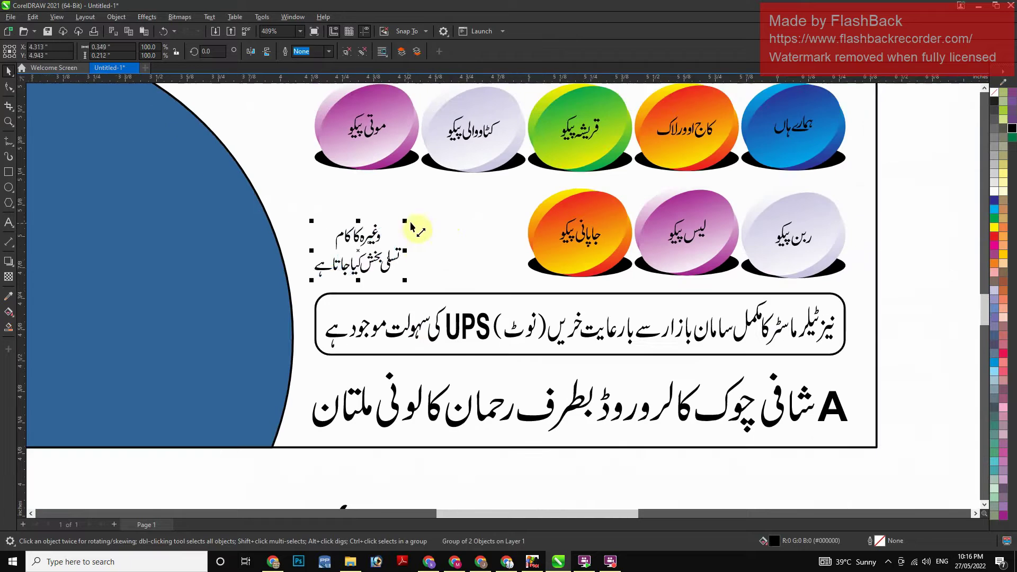
left_click_drag(406, 223, 464, 176)
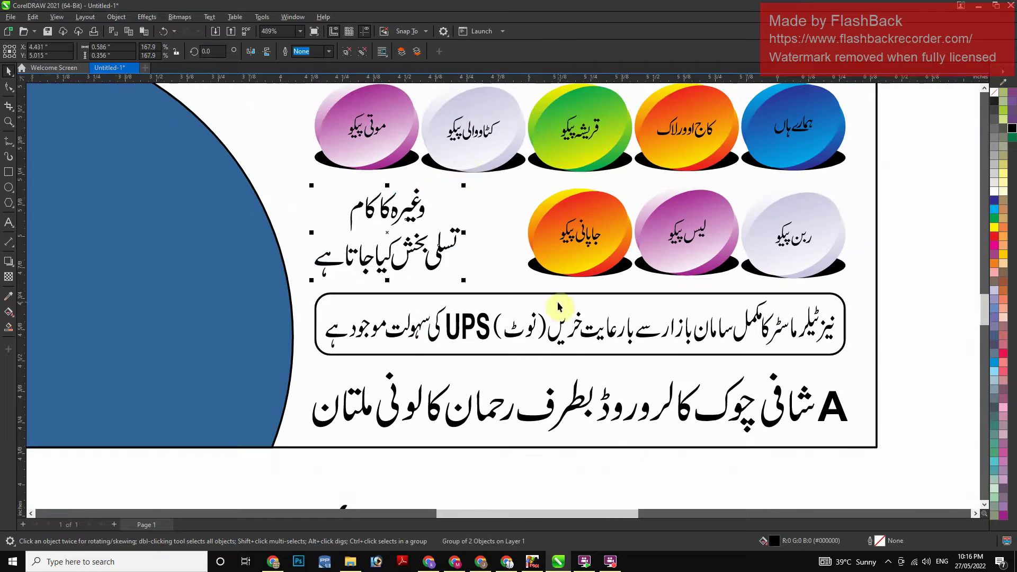
Enlarge موتی پیکو on the purple upper button proportionally about its centre to about 186%
scroll(574, 275, "down", 1)
key("z")
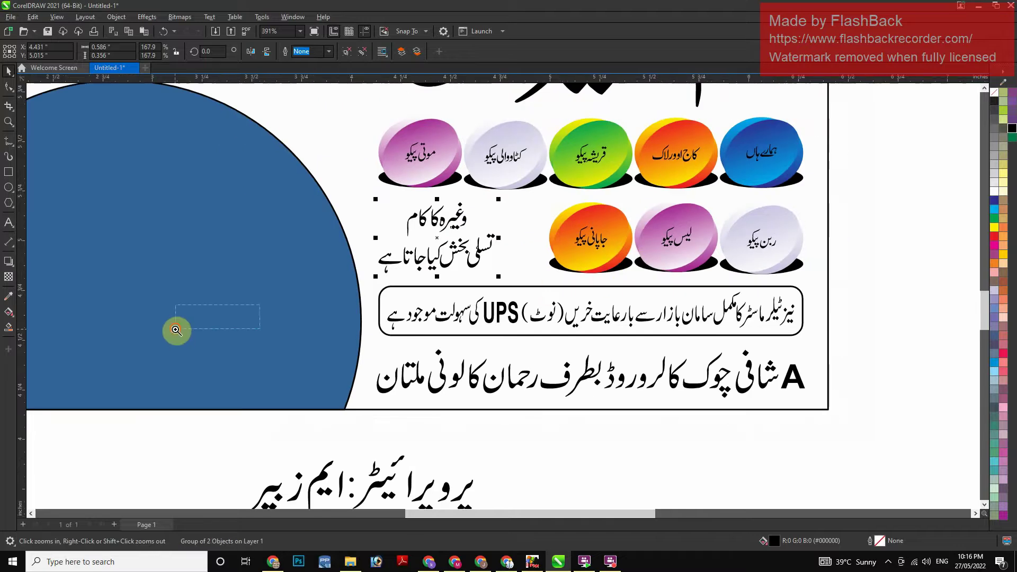
left_click_drag(176, 328, 902, 114)
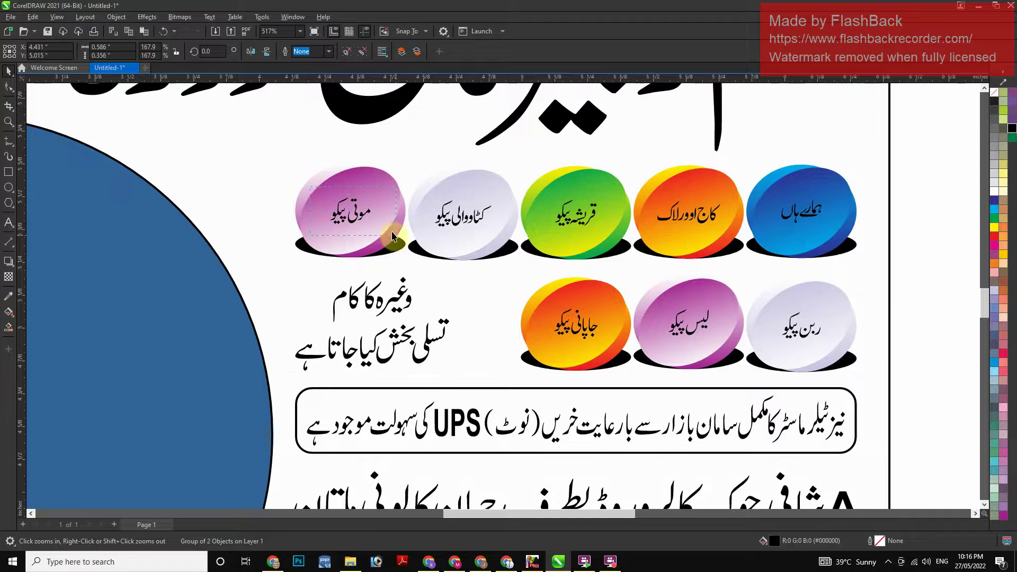
left_click(367, 225)
left_click_drag(374, 231, 400, 247)
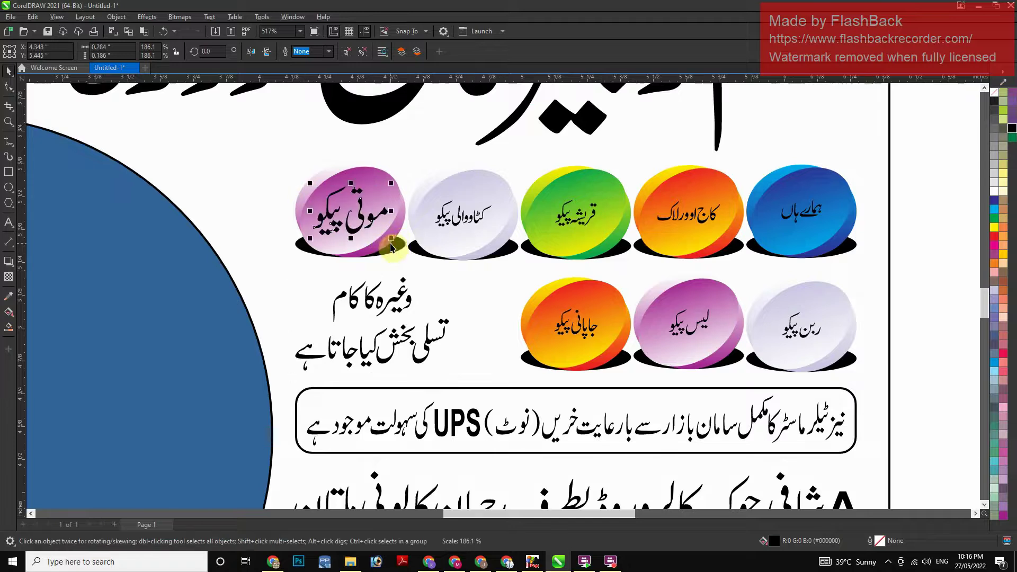
Repeat the 186.1% enlargement on the labels of the other four badges in the upper row
key("ctrl+r")
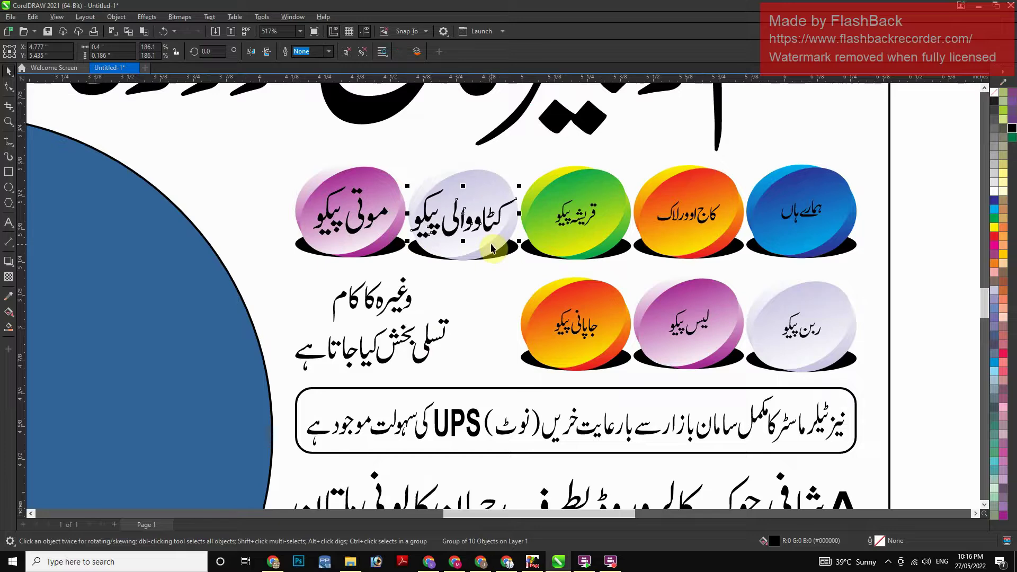
left_click_drag(526, 162, 671, 234)
key("ctrl+r")
left_click(713, 224)
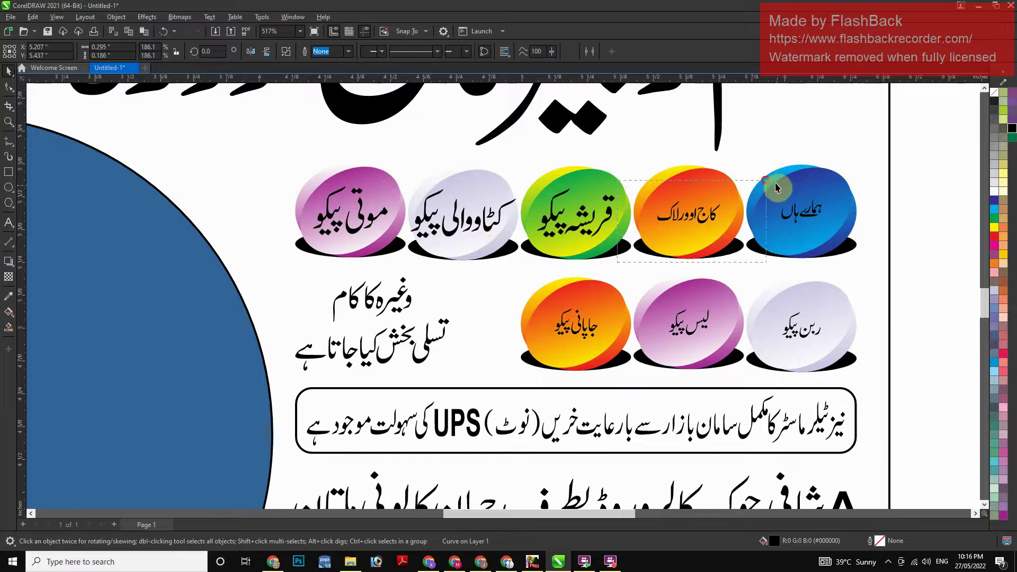
key("ctrl+r")
left_click(774, 201)
key("ctrl+r")
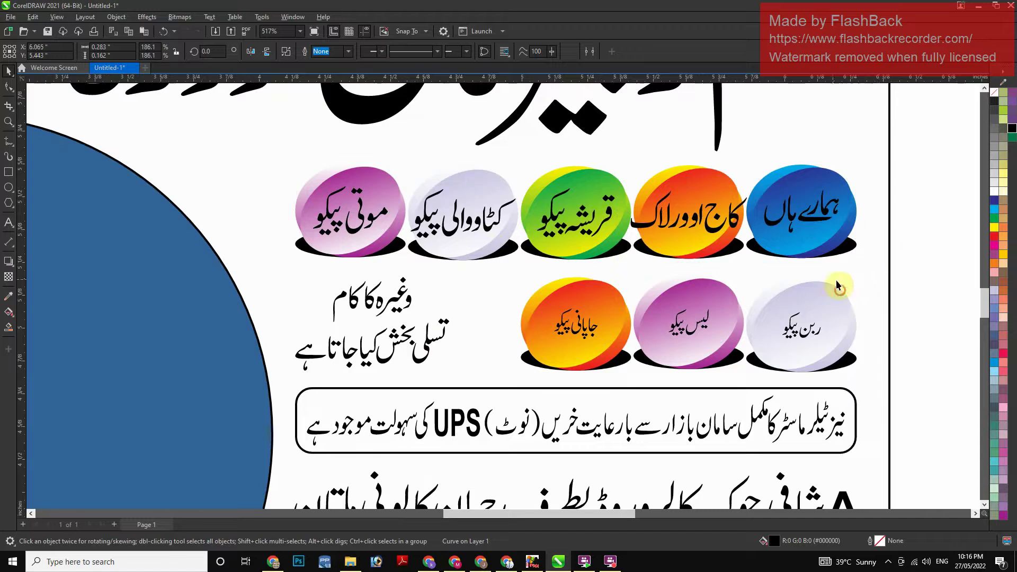
Repeat the 186.1% enlargement on the three badge labels in the lower row
left_click(784, 331)
key("ctrl+r")
left_click(688, 325)
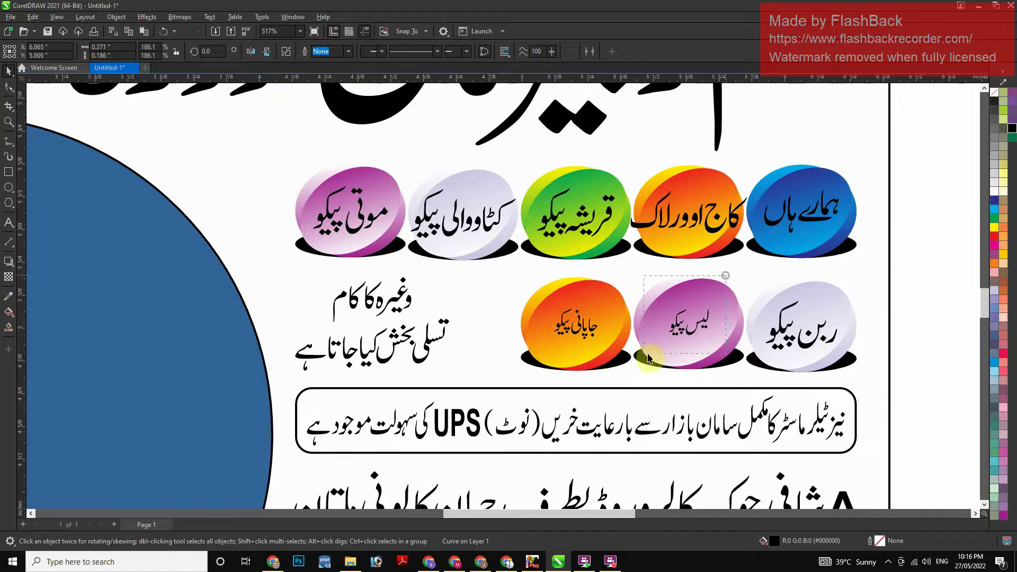
key("ctrl+r")
left_click(588, 325)
key("ctrl+r")
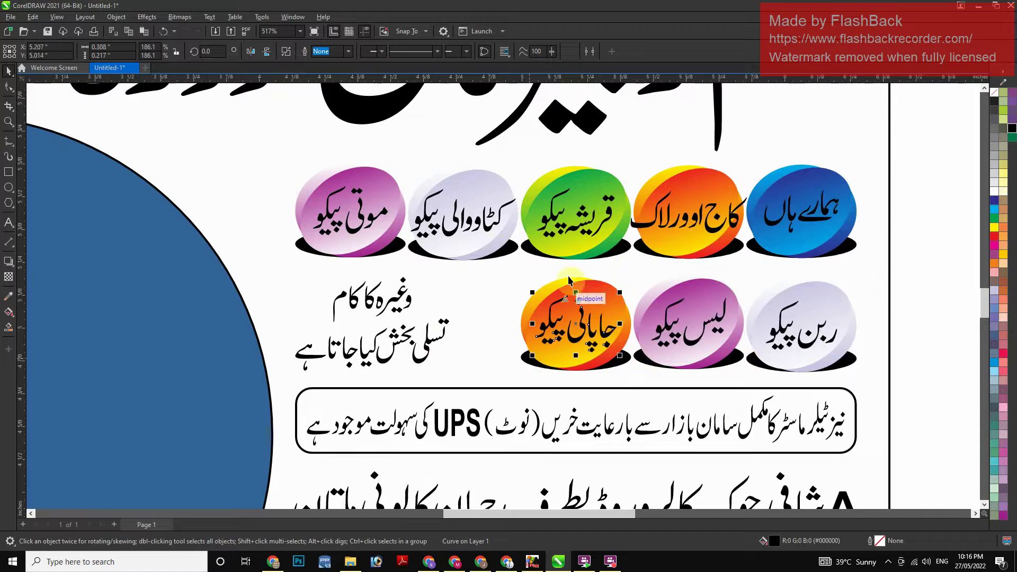
Rotate the "کٹاووالی پیکو" label about 20.7 degrees and repeat the rotation on the other four upper-row badge labels
left_click(493, 229)
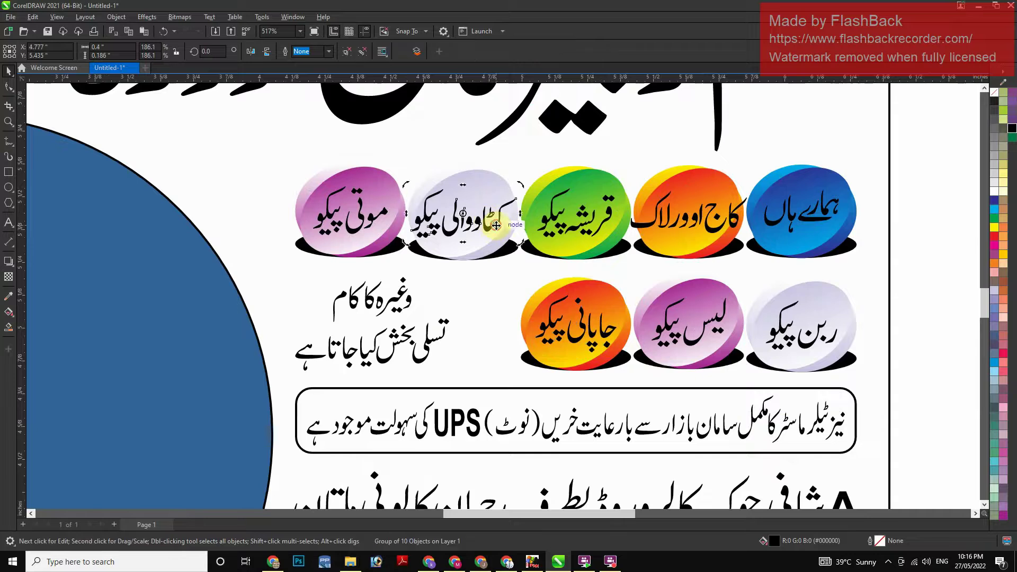
left_click_drag(523, 247, 536, 227)
left_click(549, 223)
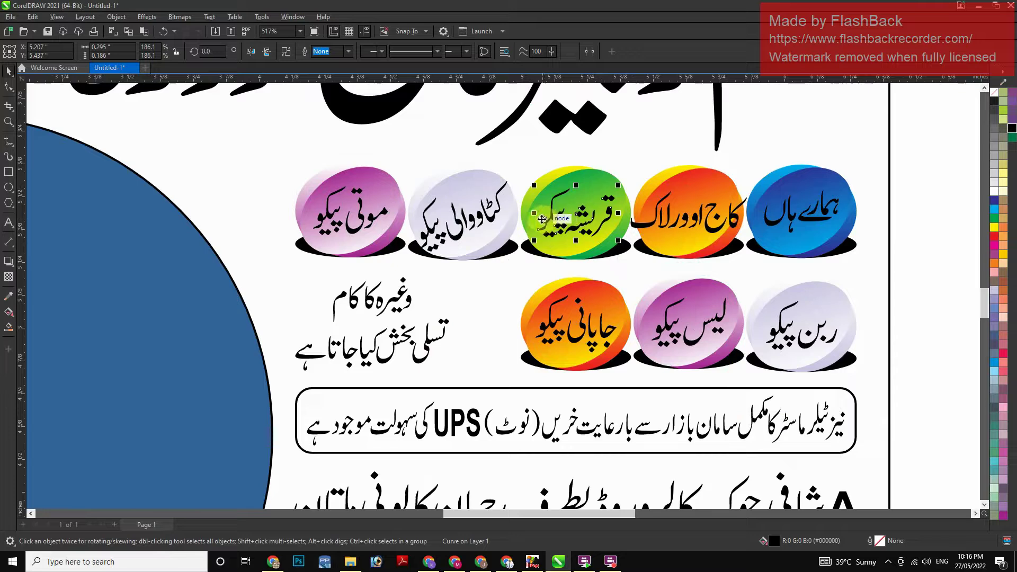
key("ctrl+r")
left_click(651, 229)
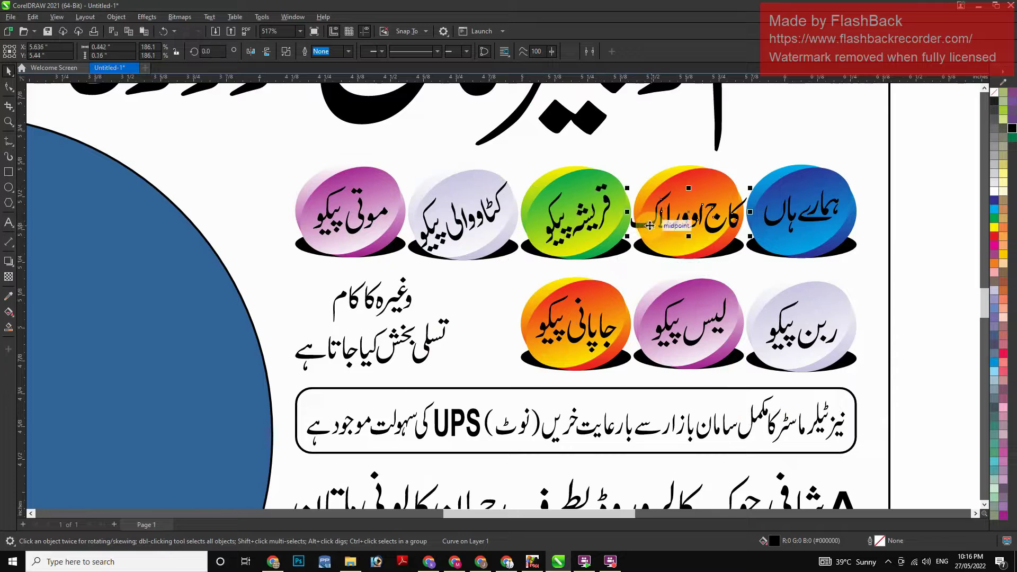
key("ctrl+r")
left_click(777, 229)
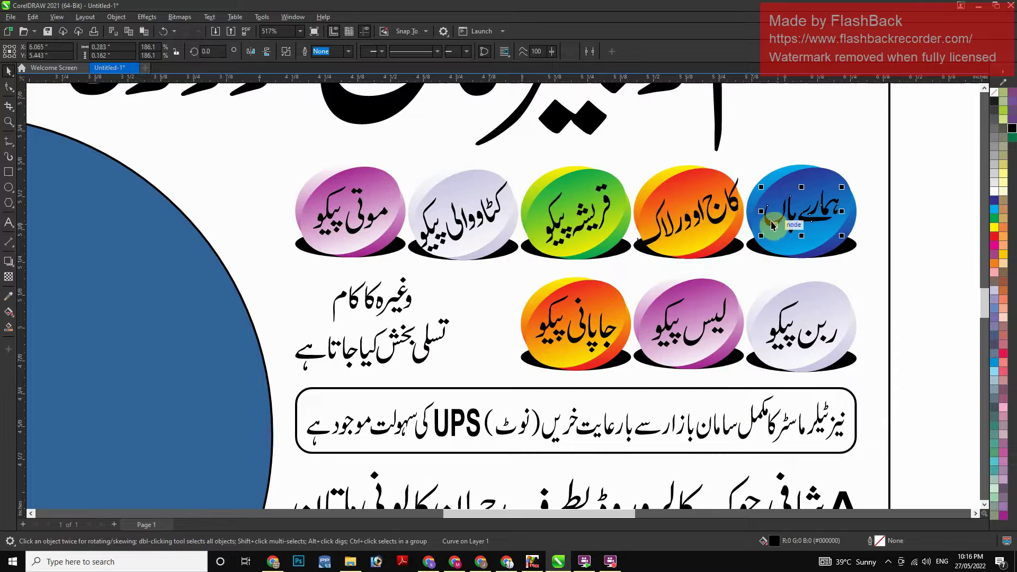
key("ctrl+r")
left_click(374, 219)
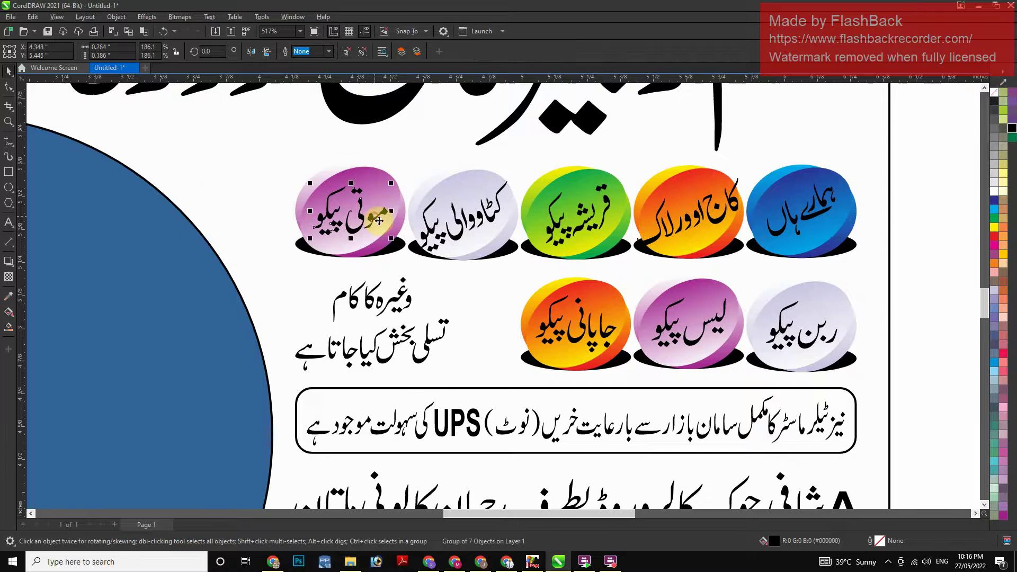
key("ctrl+r")
Repeat the 20.7-degree rotation on the three badge labels in the lower row
left_click(608, 340)
left_click(607, 340, "ctrl")
key("ctrl+r")
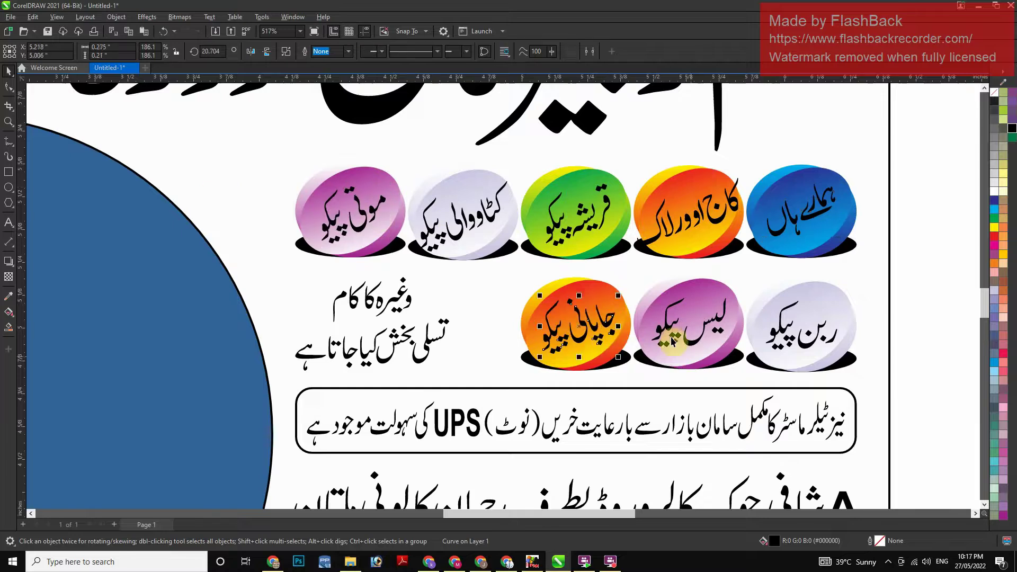
key("ctrl+r")
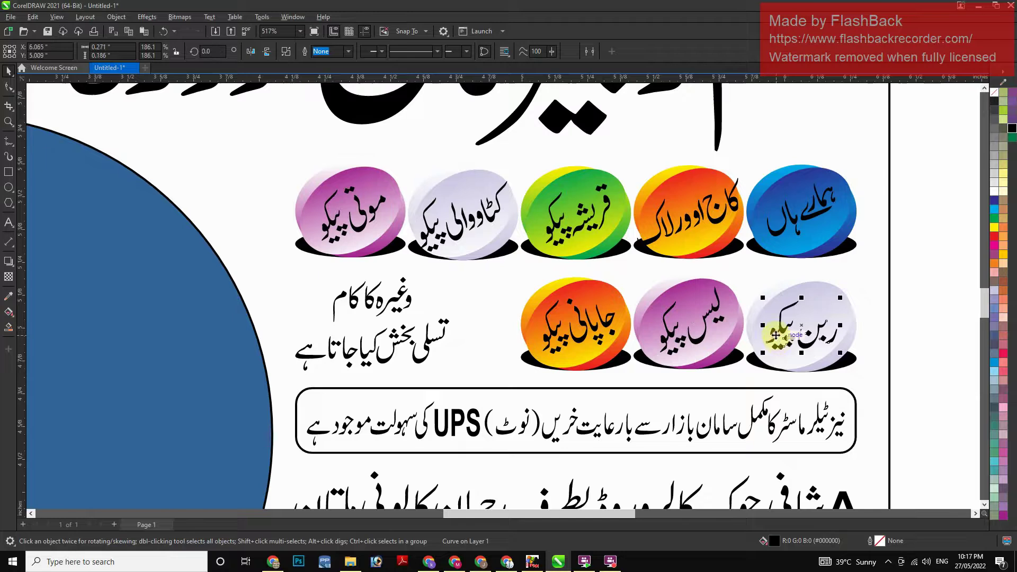
key("ctrl+r")
Break the "کاج اوورلاک" label on the orange badge apart and combine its letters into two separate word objects
left_click(700, 223, "ctrl")
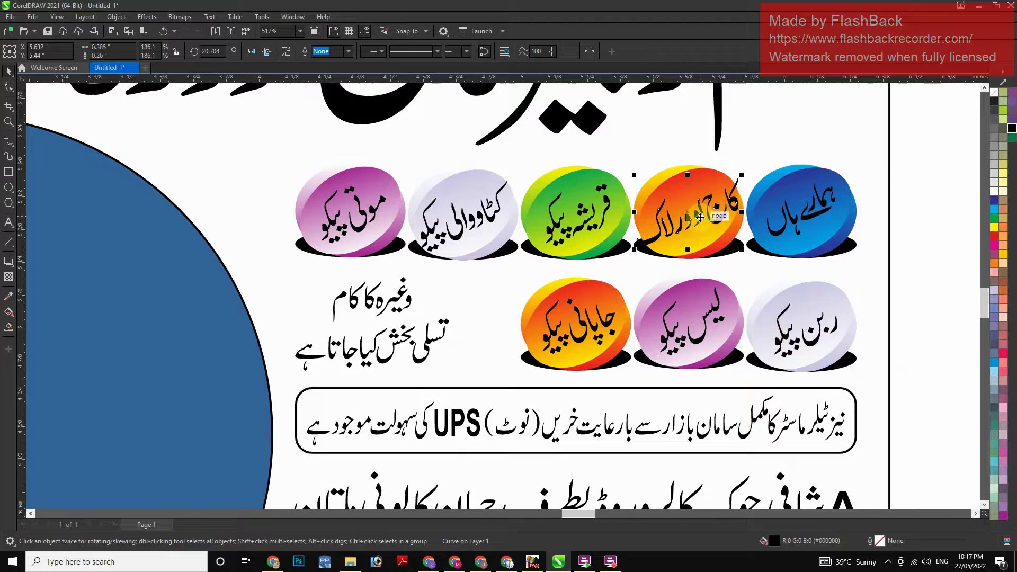
key("shift+F2")
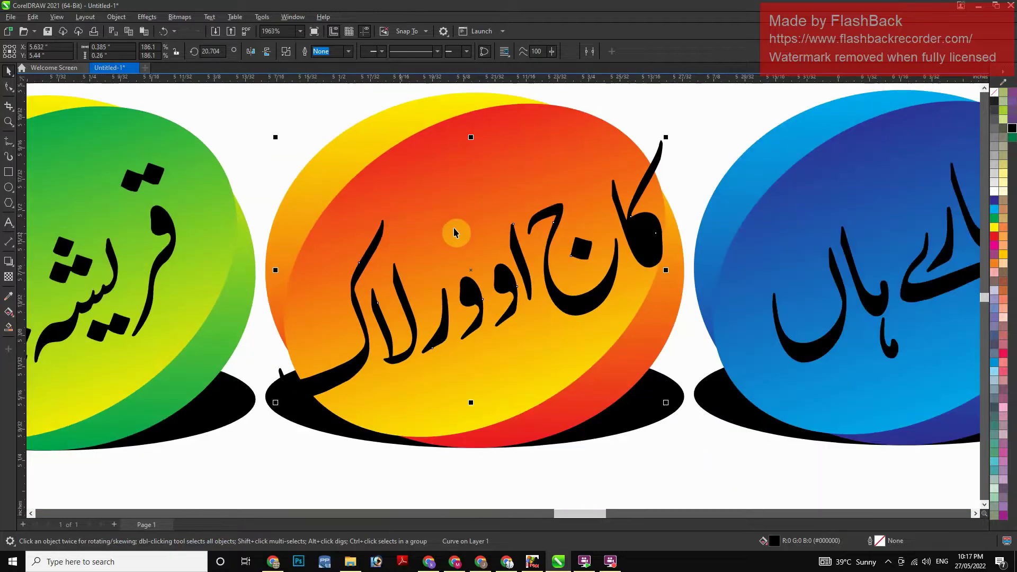
left_click_drag(700, 112, 546, 325)
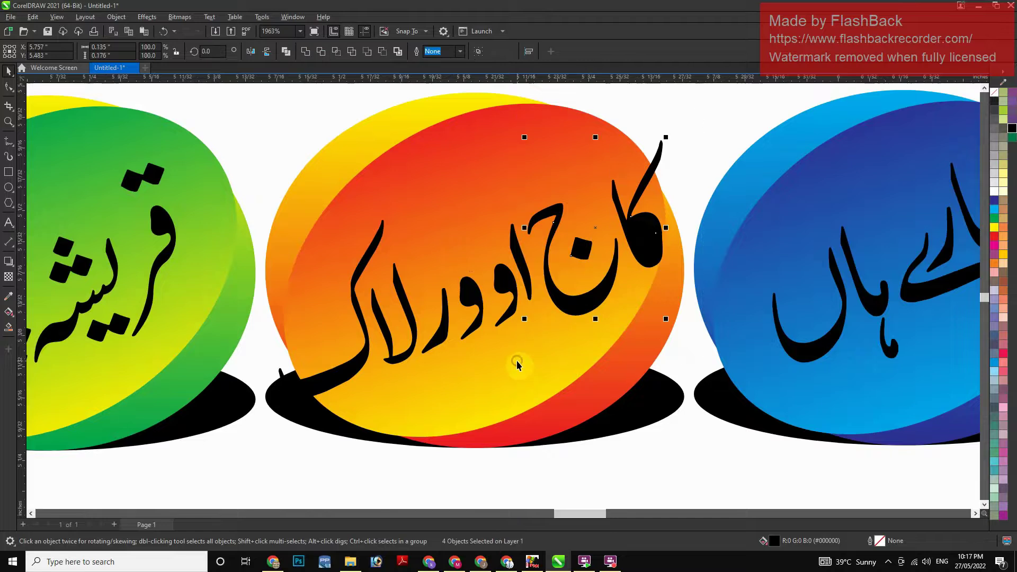
left_click(541, 443)
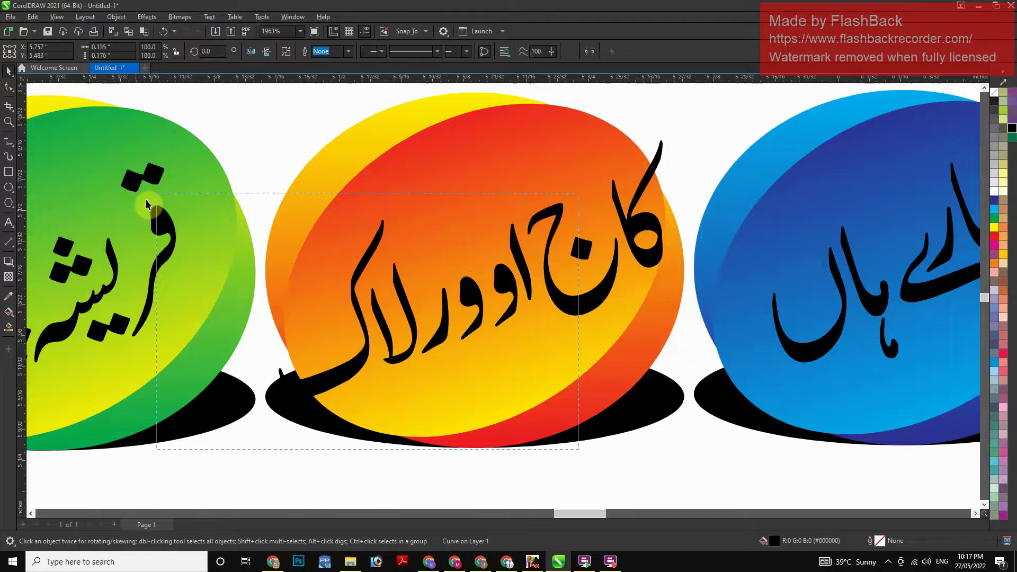
left_click(394, 263)
Move "اوورلاک" beneath "کاج", align the two words on their centers, and center the pair on the orange badge
left_click_drag(488, 277, 755, 351)
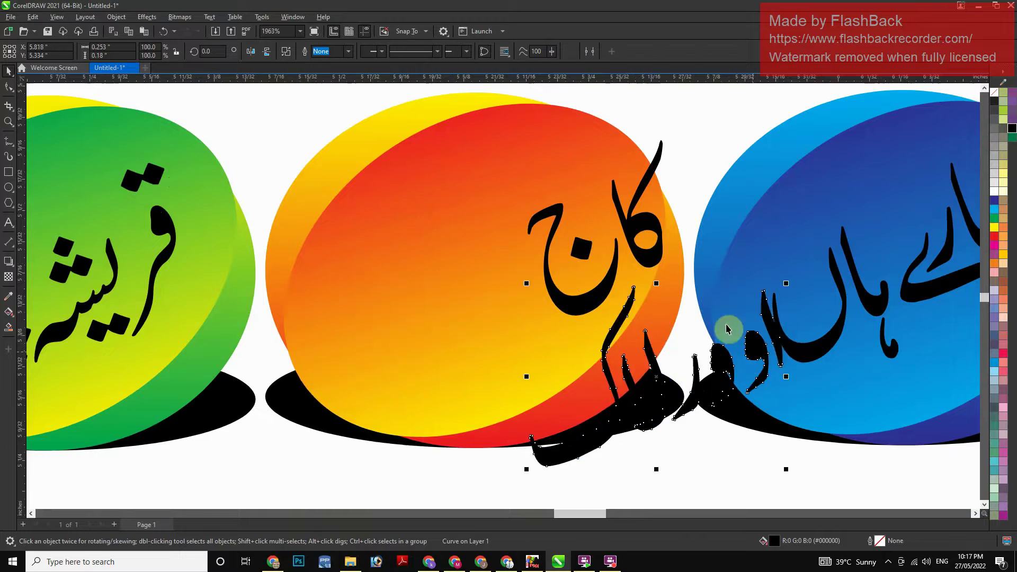
left_click(637, 247, "shift")
key("c")
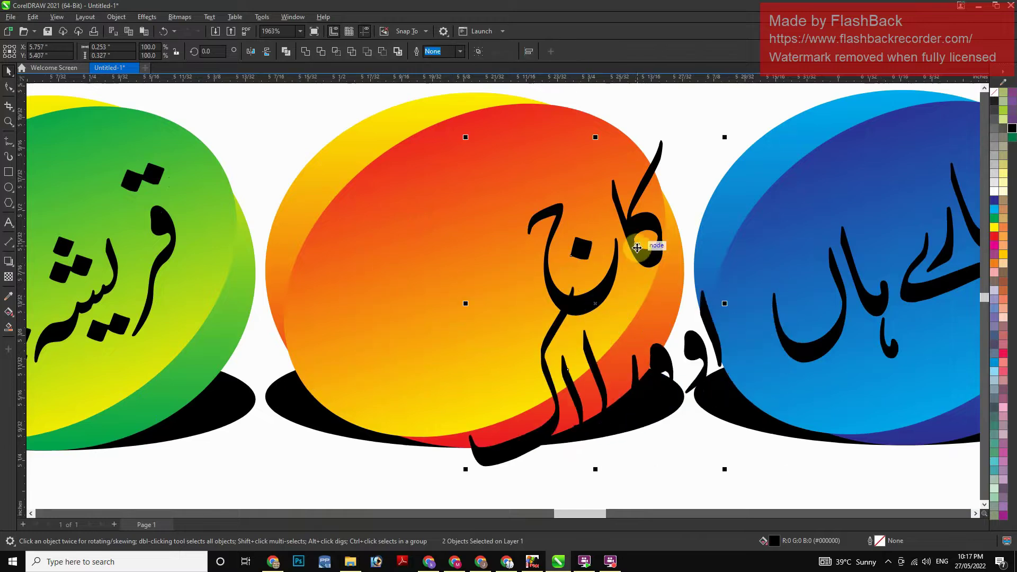
left_click(417, 167, "shift")
key("c")
key("e")
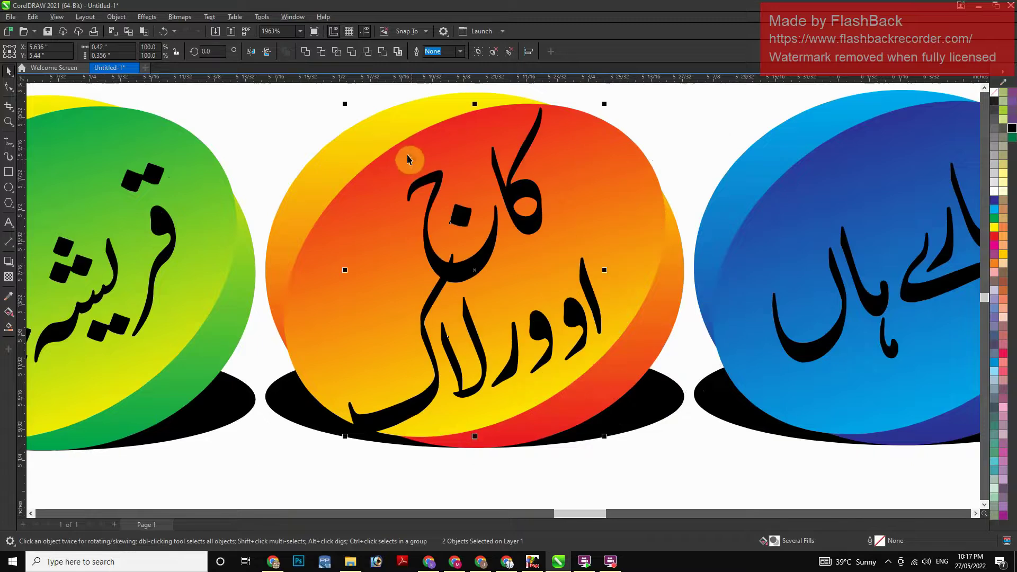
Shift "کاج" slightly right and down within its group and re-center the two-word label vertically on the orange badge
left_click(486, 258, "ctrl")
left_click_drag(486, 258, 524, 281)
left_click(576, 313)
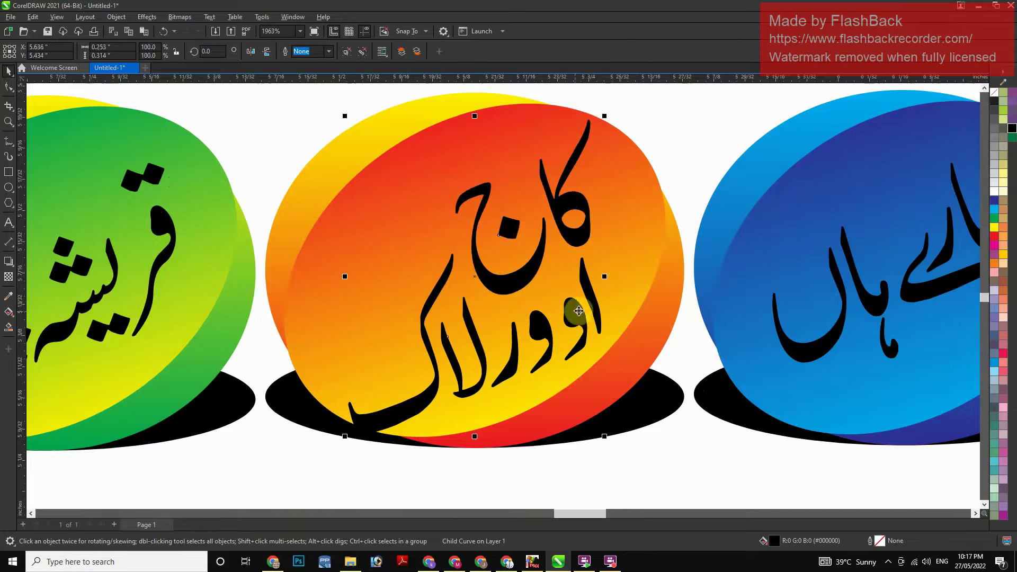
left_click(636, 256, "shift")
key("e")
key("F3")
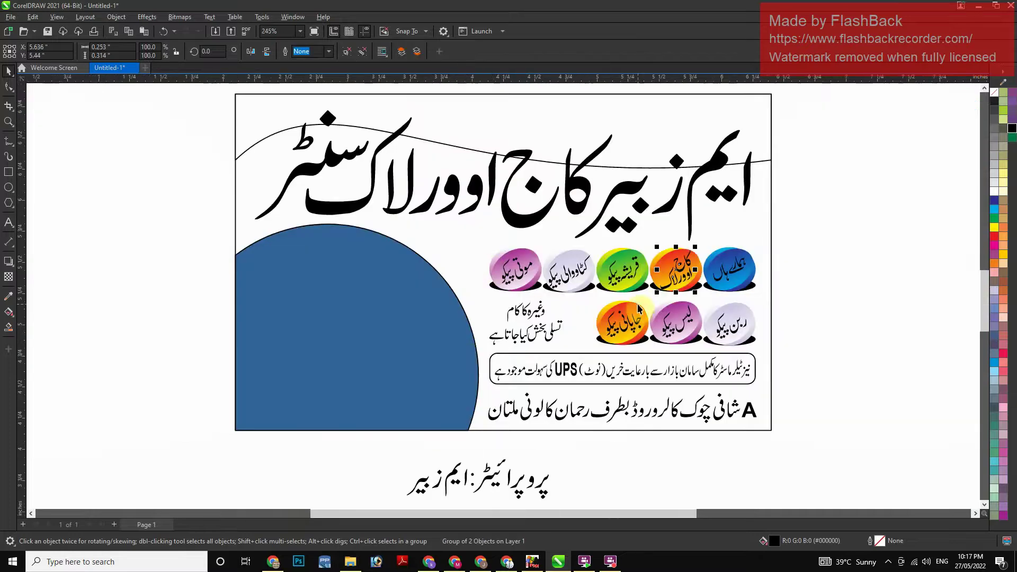
Nudge both rows of badges and their labels, with the adjoining two-line text, slightly upward as one selection
key("F2")
left_click_drag(386, 219, 871, 415)
key("F3")
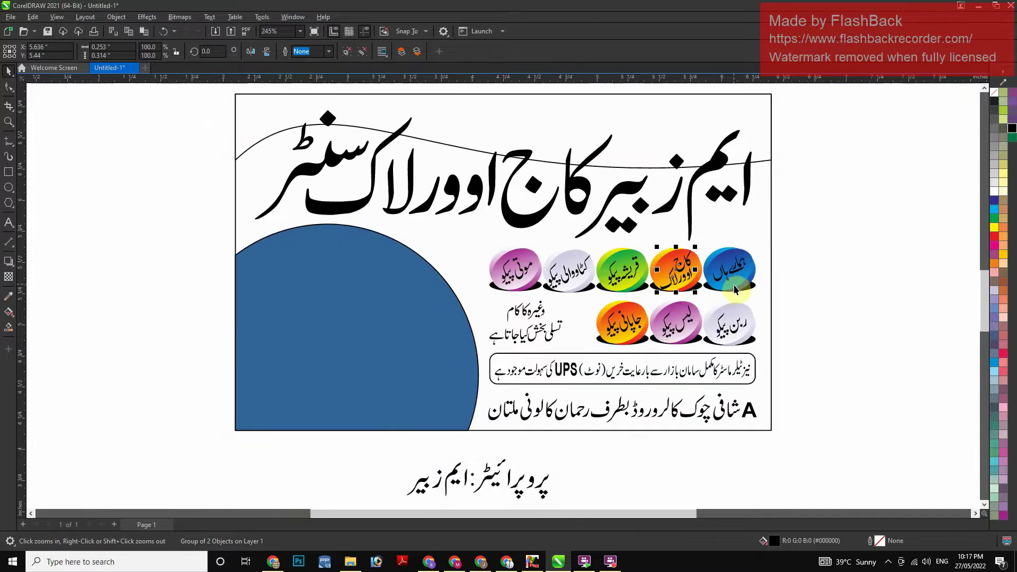
left_click_drag(802, 351, 446, 215)
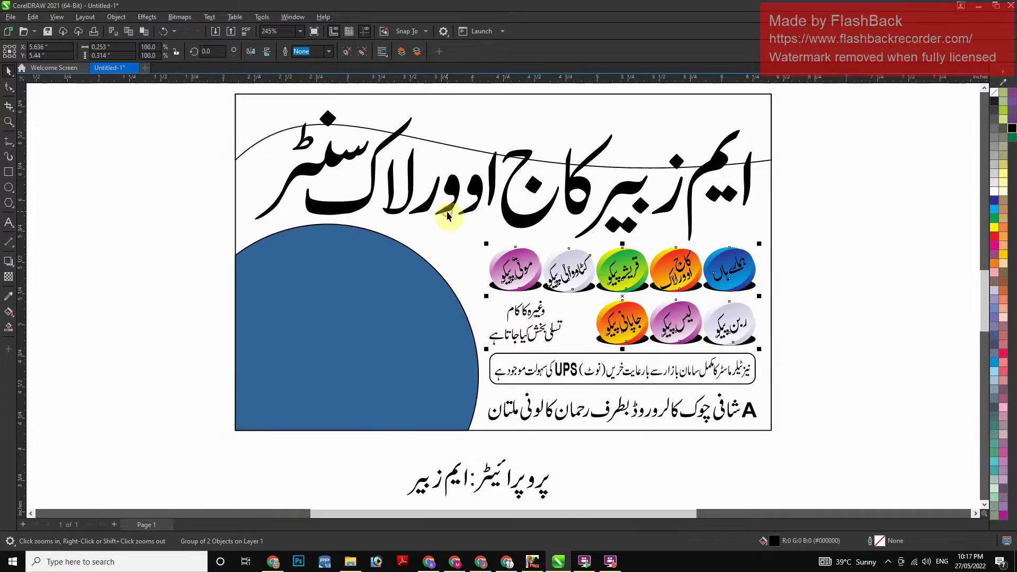
key("Up")
key("Up")
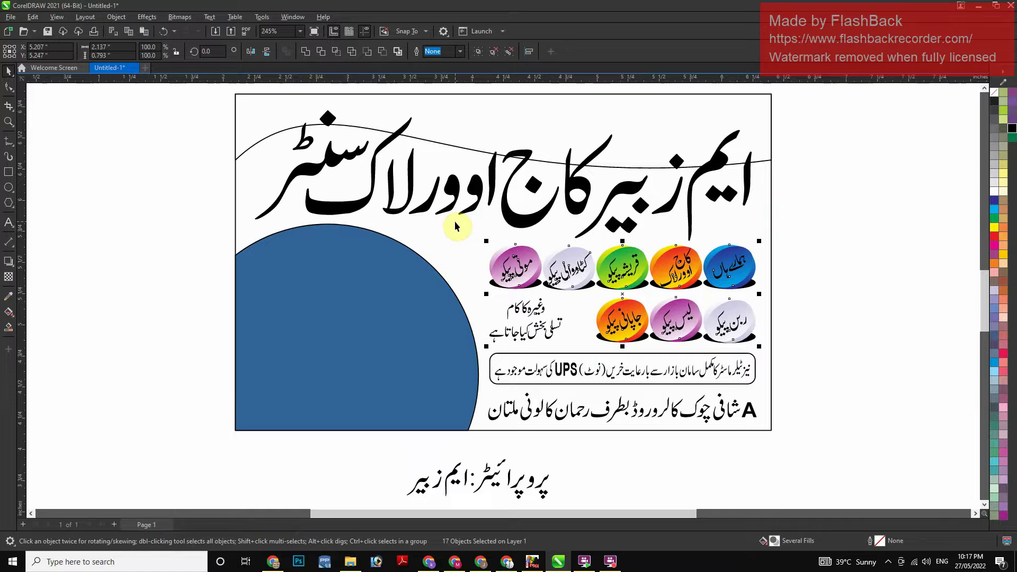
Delete the proprietor text line lying below the card
left_click(436, 260)
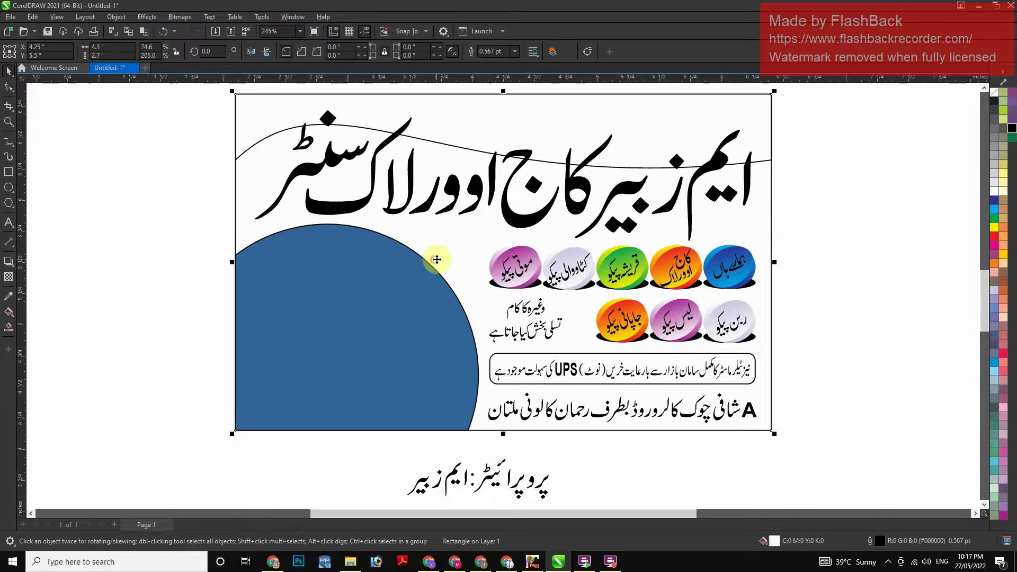
key("shift+F2")
scroll(437, 260, "down", 1)
key("F4")
left_click_drag(604, 435, 291, 533)
key("shift+F2")
key("F4")
key("Delete")
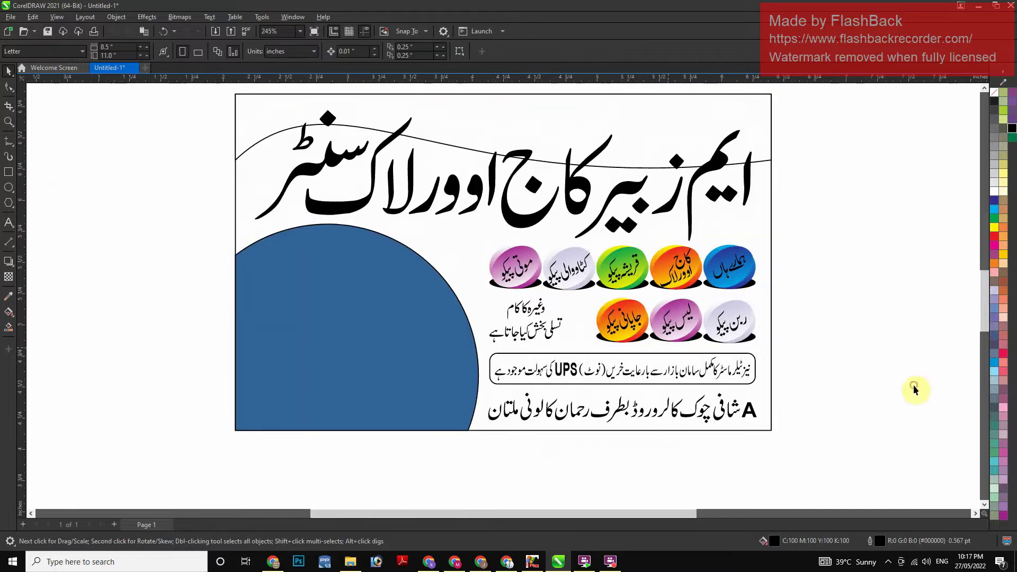
Apply a vertical linear fountain fill to the wavy header shape, from medium blue at the top to dark blue at the bottom
key("F4")
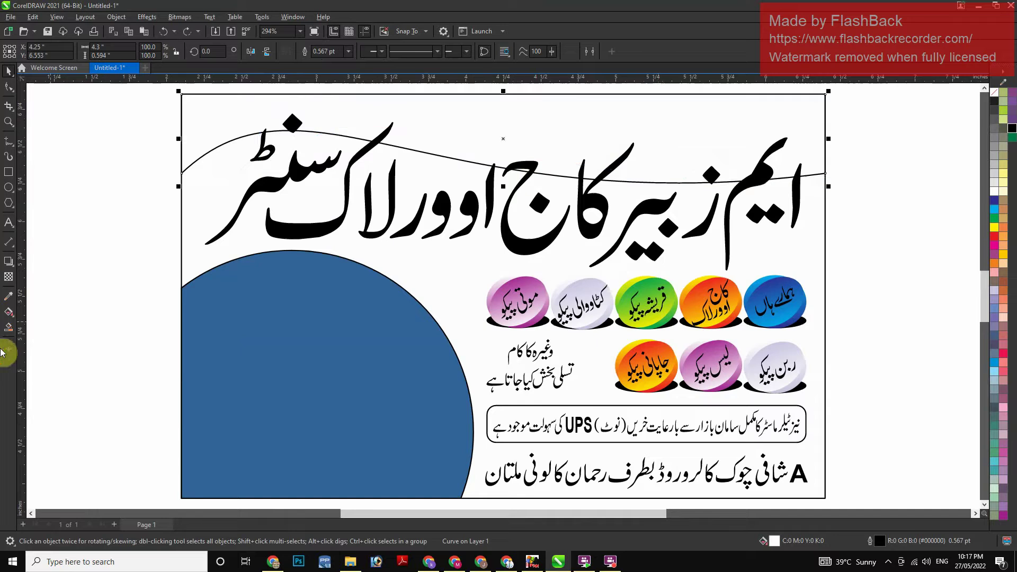
key("shift+F2")
left_click(8, 312)
left_click_drag(533, 180, 533, 360)
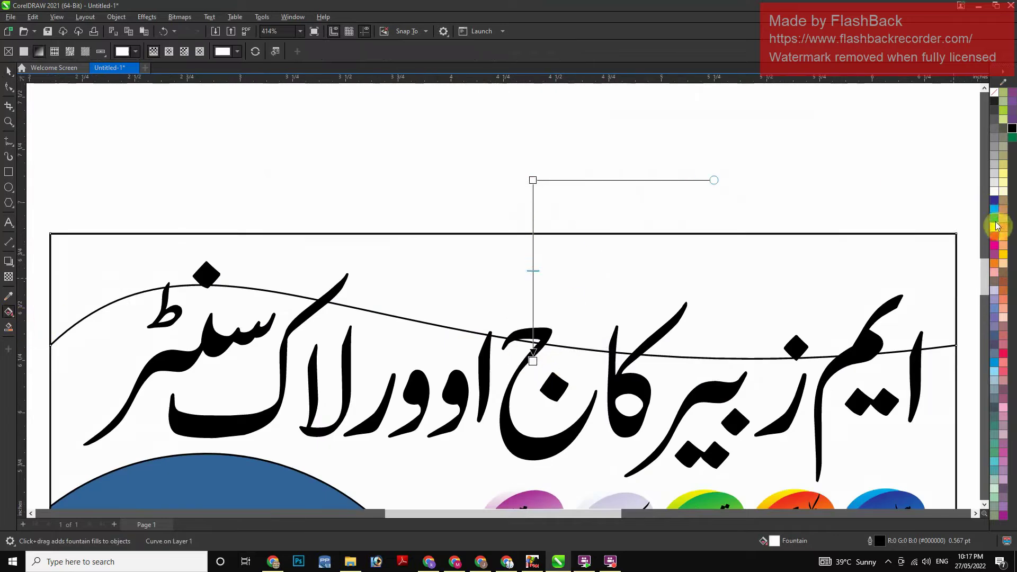
left_click(994, 201)
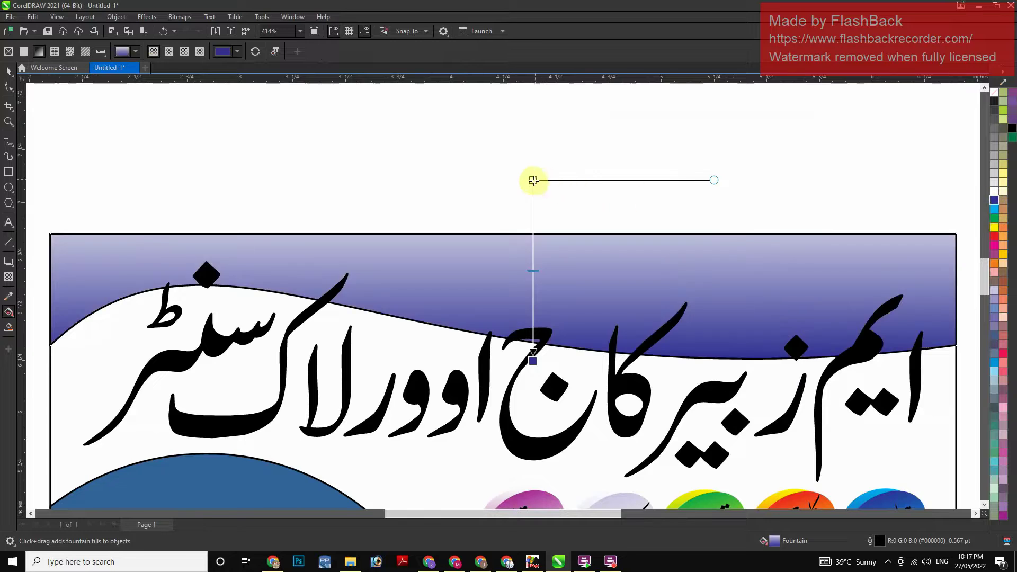
left_click(994, 210)
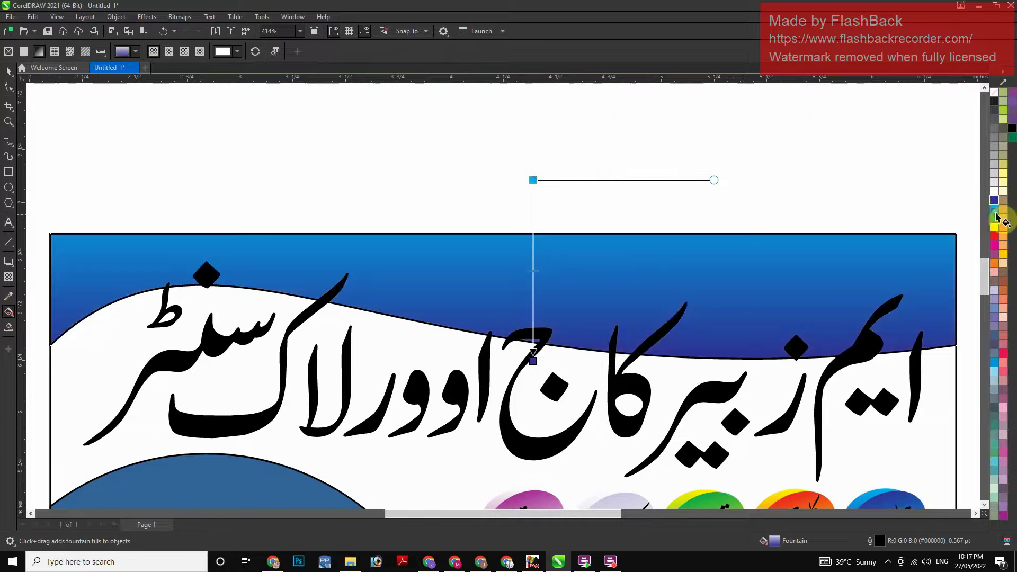
left_click(992, 365)
key("space")
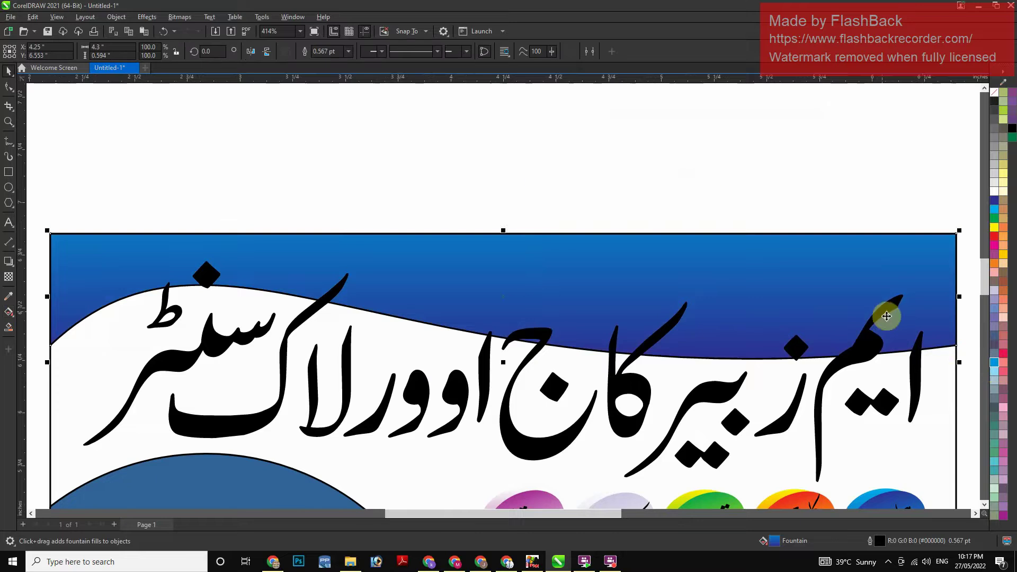
Copy the outline pen, outline color and fill from the wavy header shape to the card's background rectangle
key("F4")
scroll(811, 291, "down", 1)
scroll(812, 292, "up", 1)
left_click(808, 270)
left_click_drag(809, 263, 837, 292)
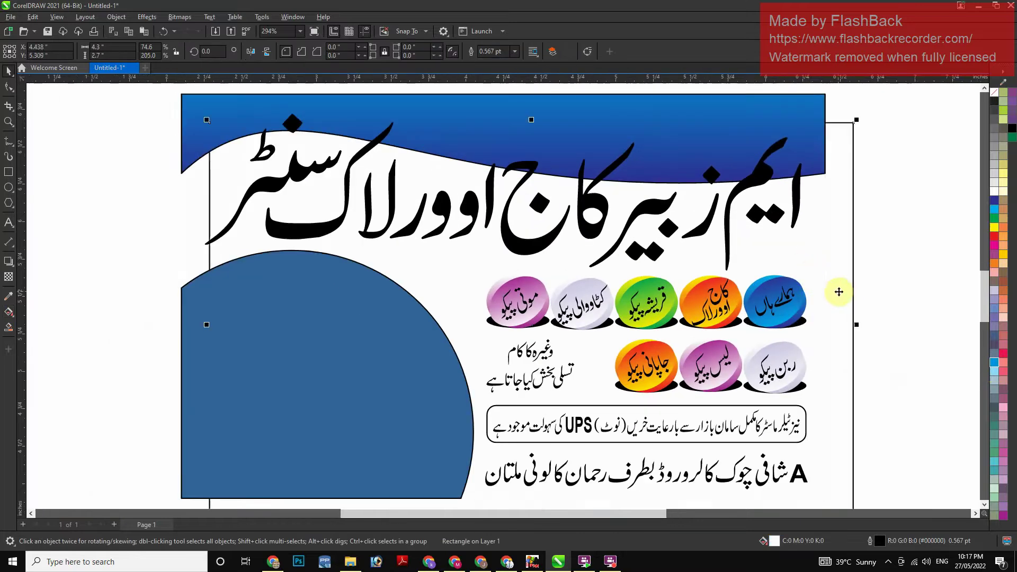
key("ctrl+z")
key("alt+e")
key("m")
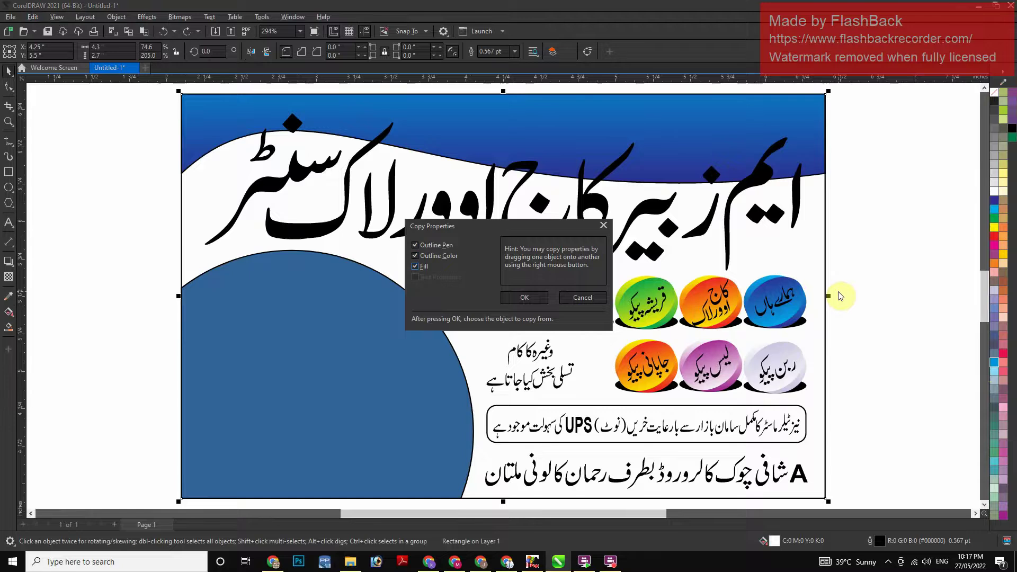
key("Return")
left_click(739, 128)
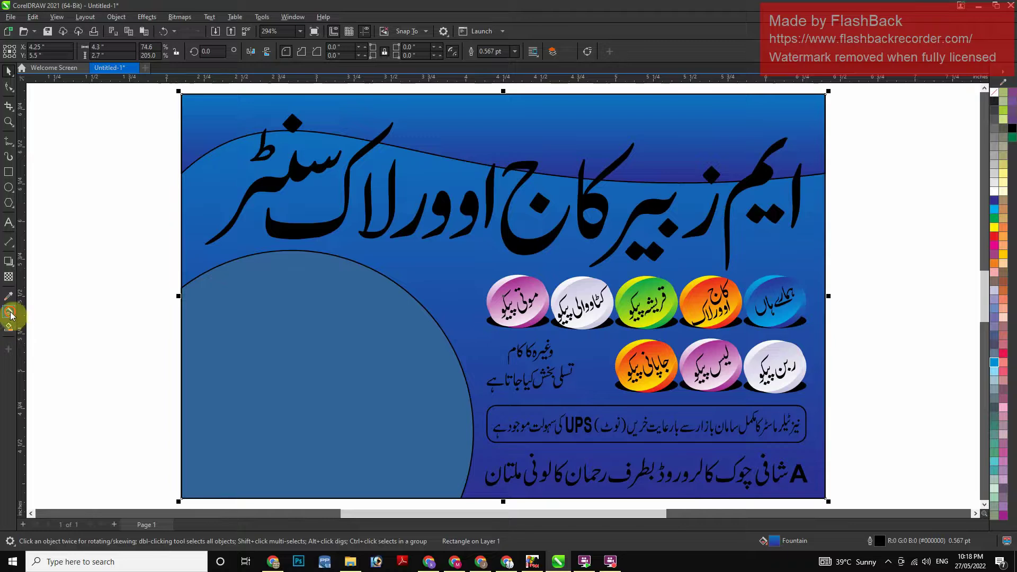
Change the card background's vertical fountain fill to run from white at headline level to sky blue at the card's bottom edge
left_click_drag(15, 315, 526, 212)
scroll(657, 209, "down", 1)
key("g")
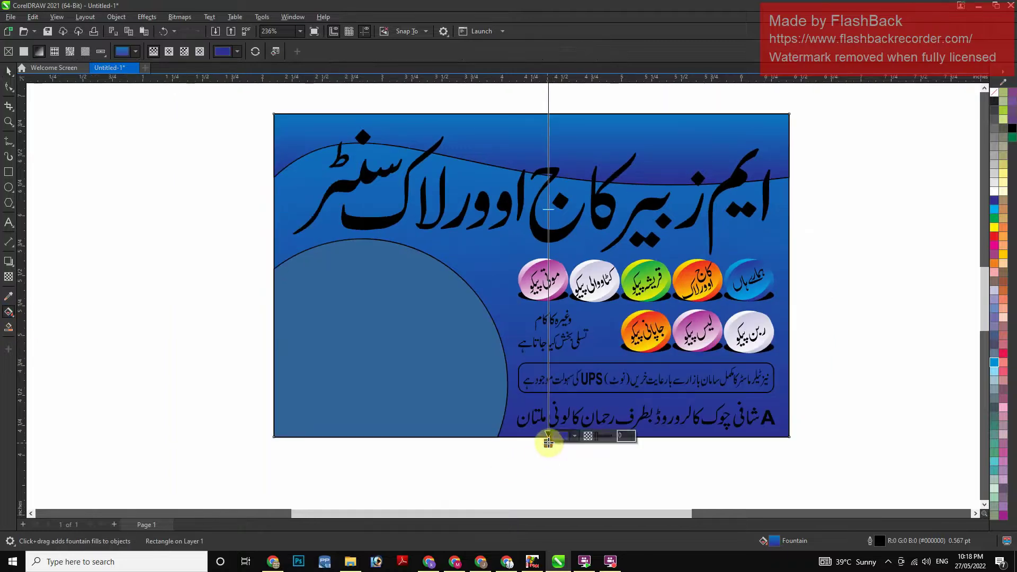
left_click(994, 362)
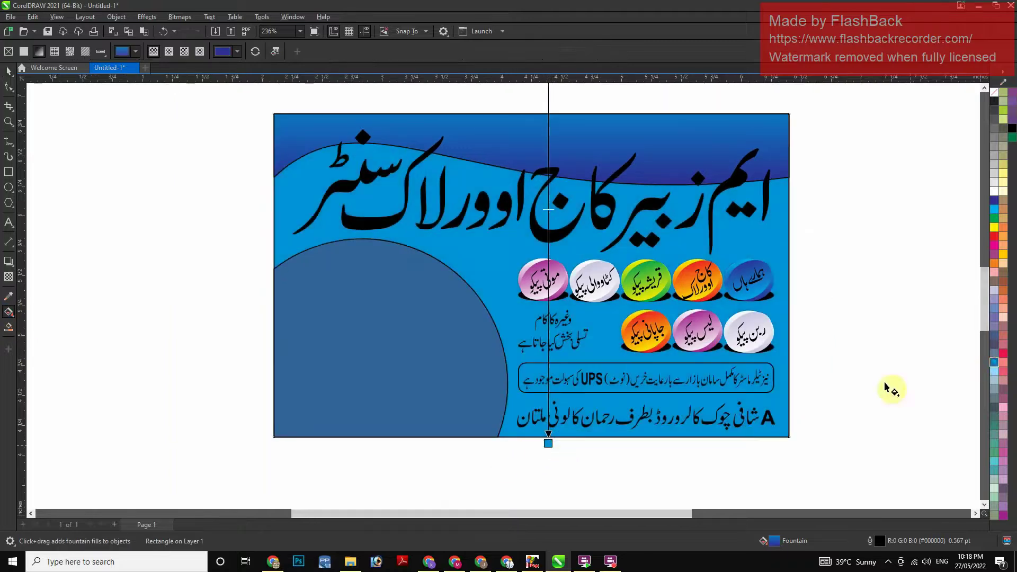
scroll(476, 399, "down", 2)
left_click_drag(516, 156, 514, 273)
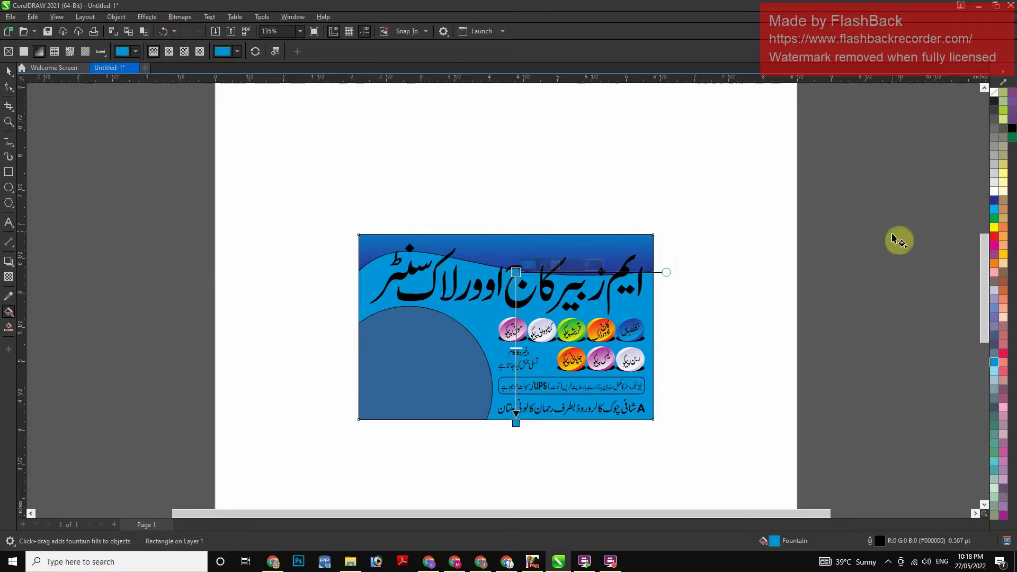
left_click(993, 192)
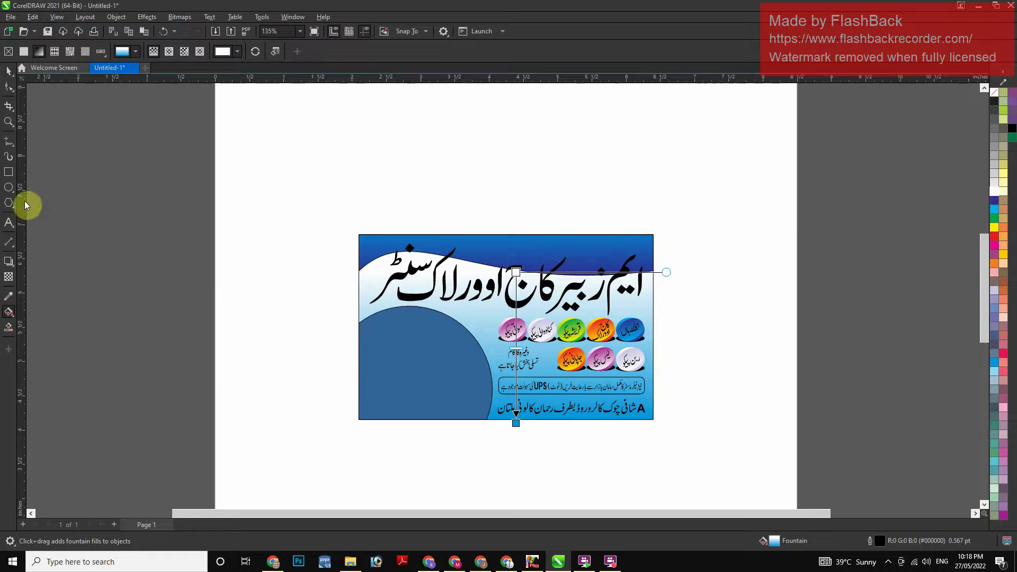
Shift the white start of the background's fountain fill down to the upper row of badges
left_click_drag(516, 271, 518, 318)
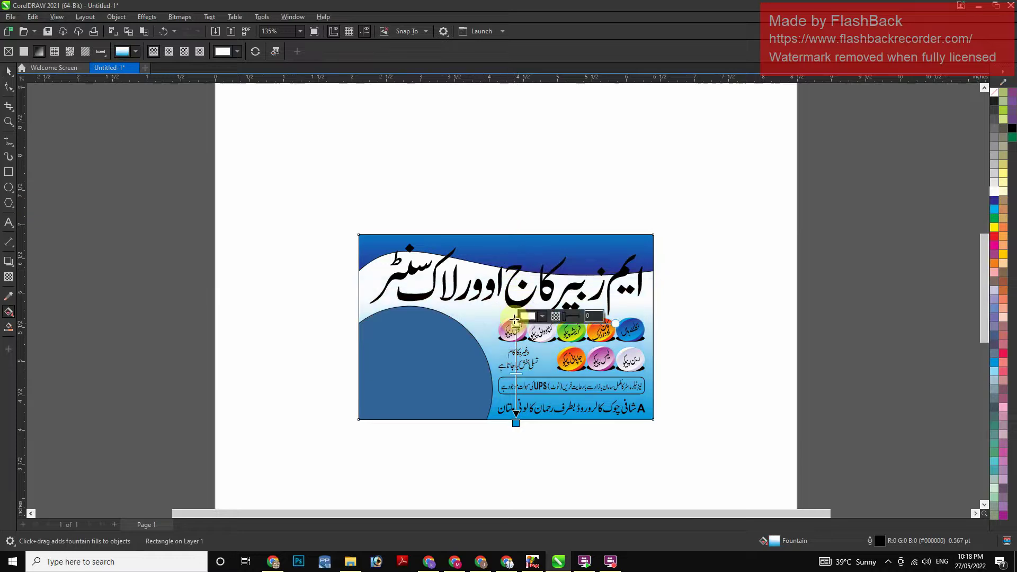
key("space")
left_click(814, 386)
key("F4")
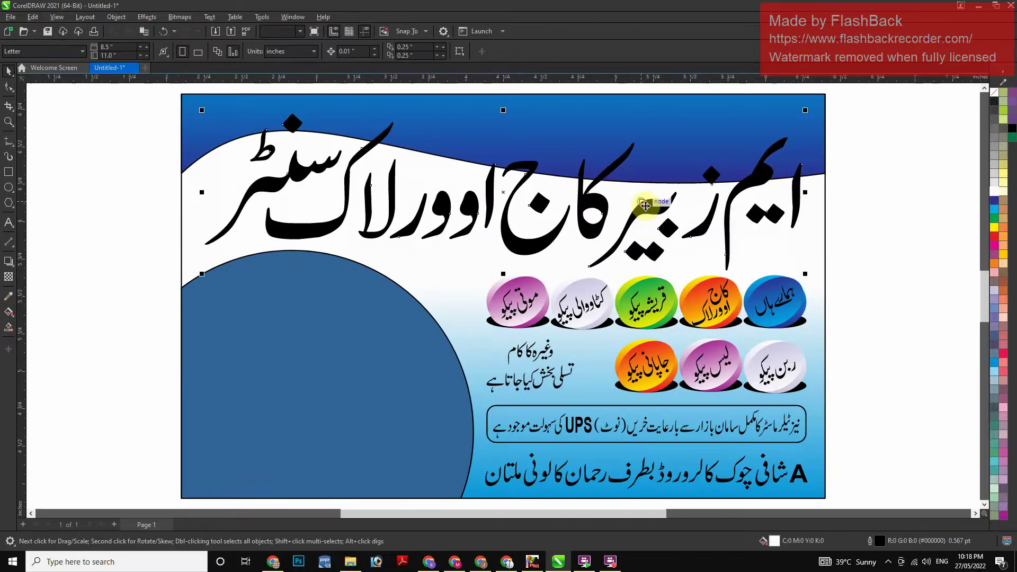
Remove the outline of the wavy header shape, and give the large headline text a red fill and a white outline
left_click(668, 133)
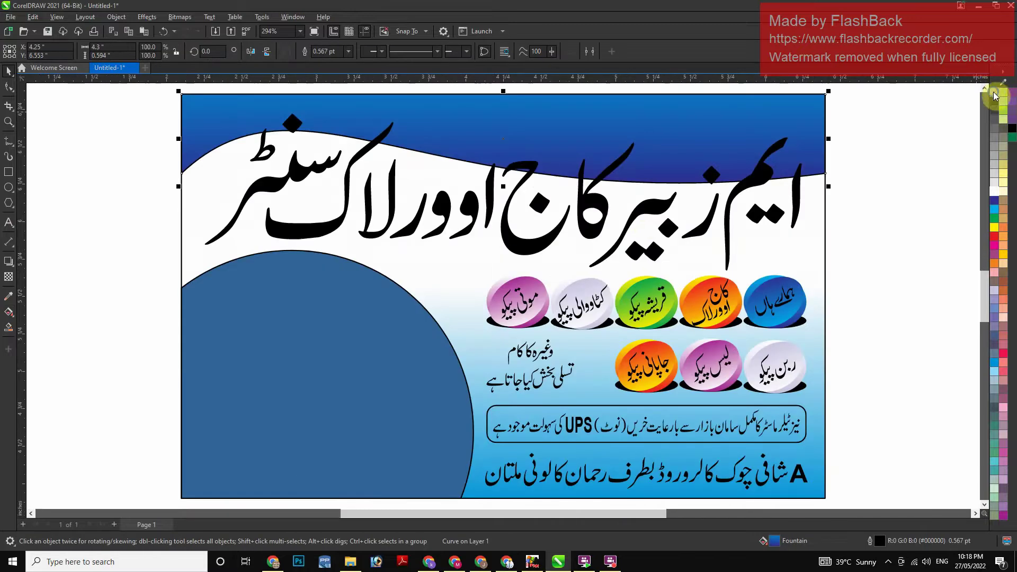
left_click(760, 180)
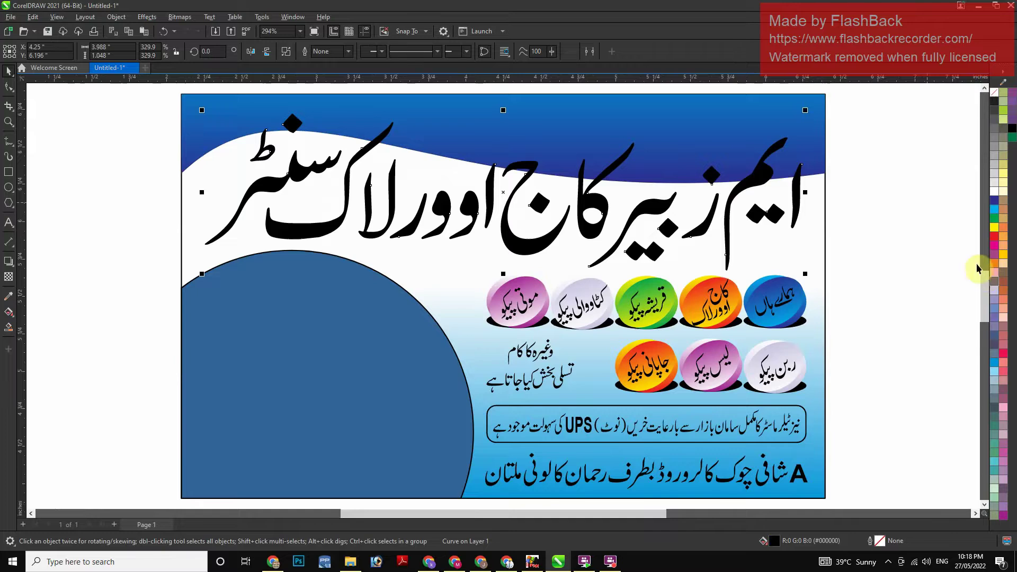
scroll(515, 290, "up", 1)
key("F4")
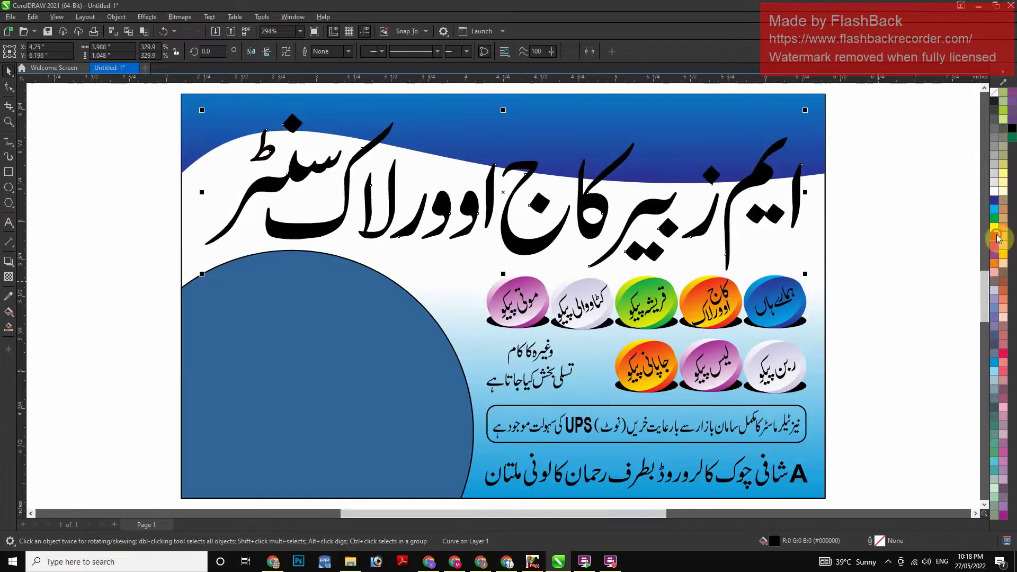
left_click(995, 237)
right_click(995, 194)
Set the headline's outline to 5 pt with rounded corners and caps, scaling with the object and lying behind the fill
key("F12")
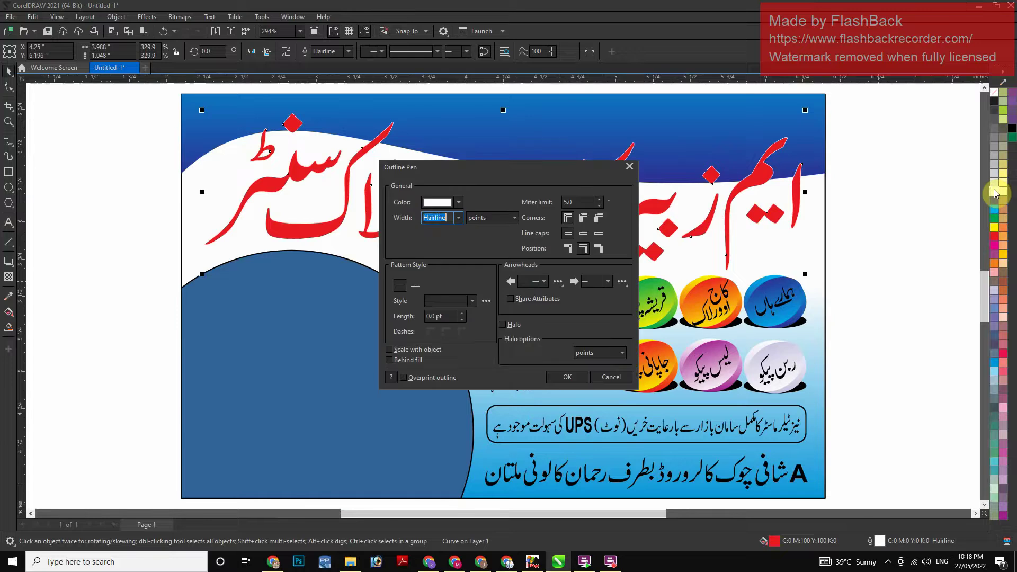
type("5")
key("Tab")
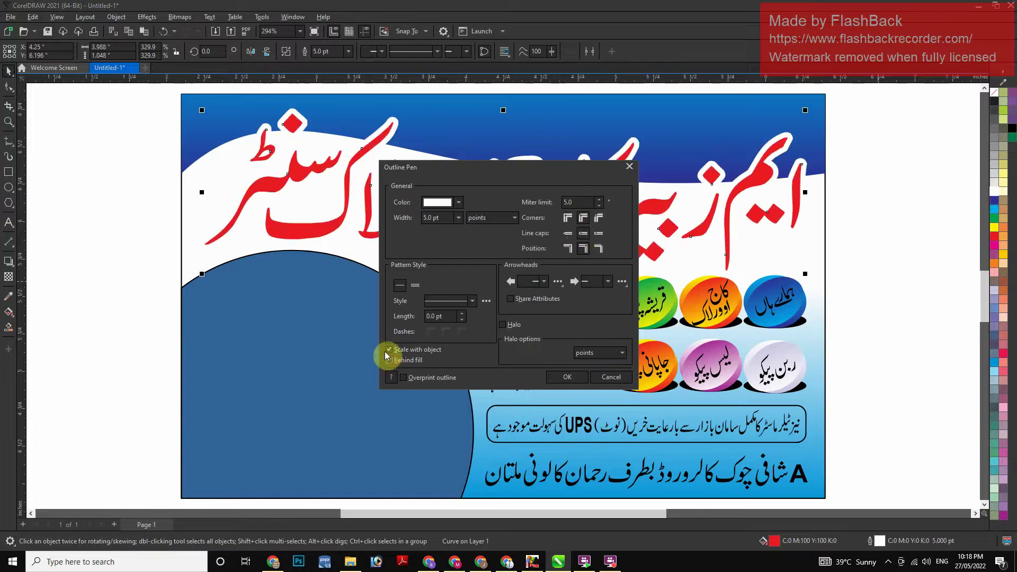
left_click(563, 376)
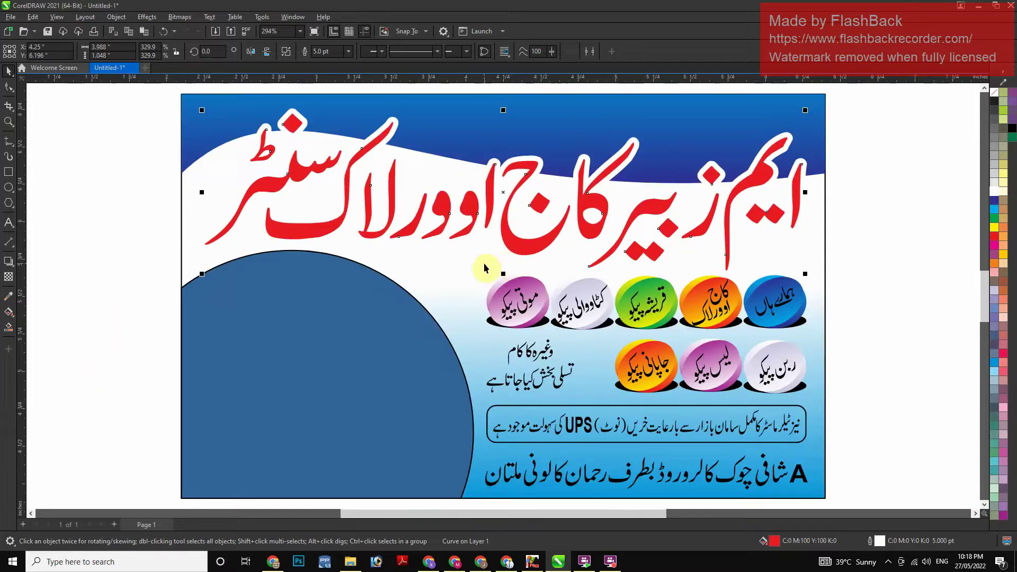
Fill the rounded rectangle around the UPS note line with red
left_click_drag(865, 249, 395, 311)
left_click(648, 439)
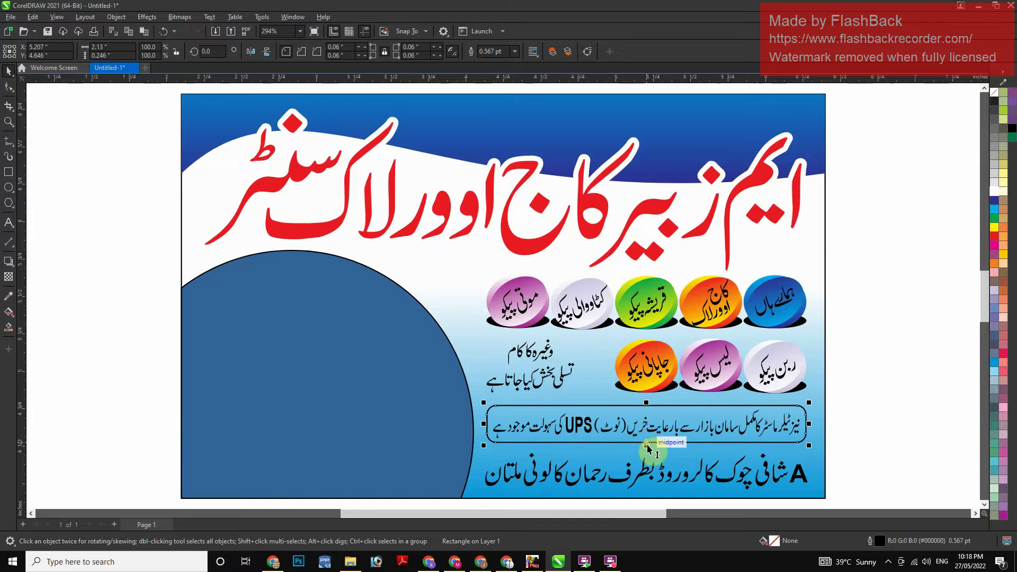
key("shift+F2")
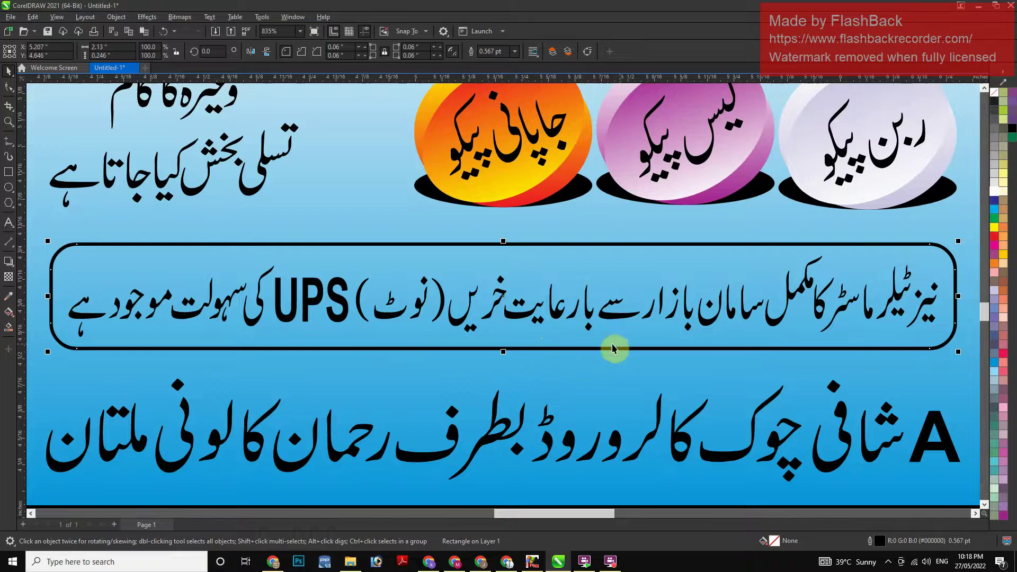
left_click(998, 239)
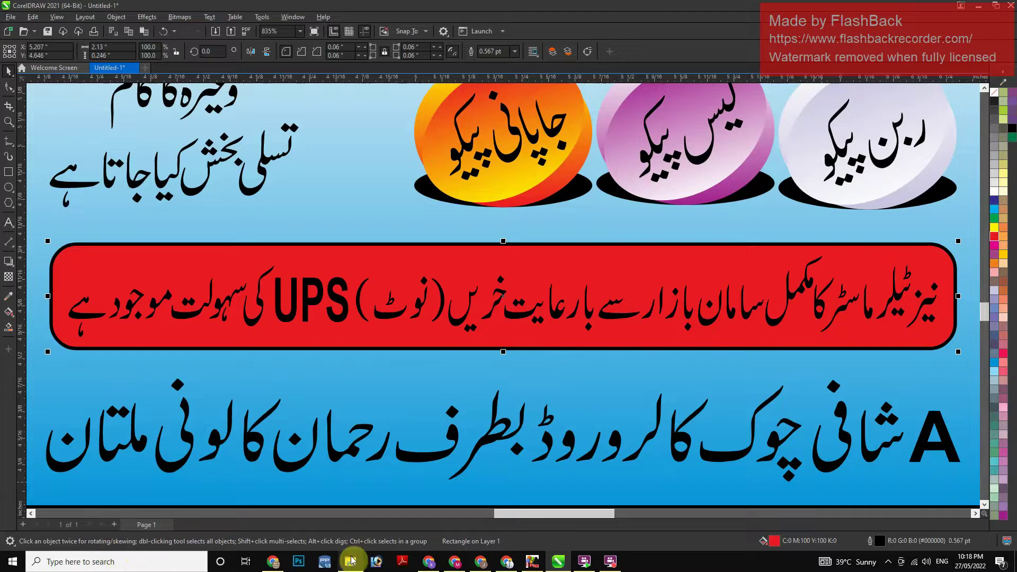
left_click(273, 561)
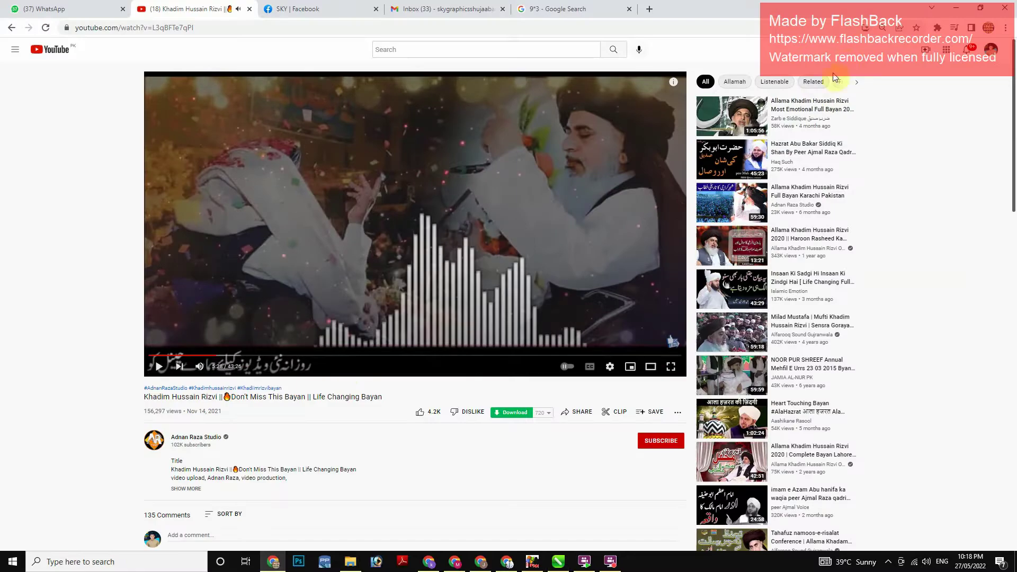
left_click(468, 48)
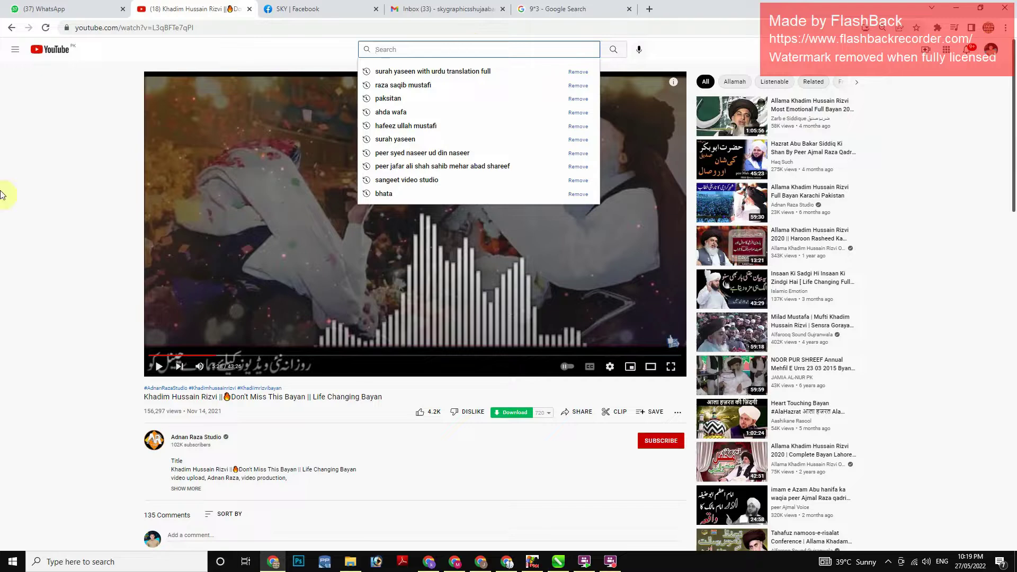
left_click(49, 345)
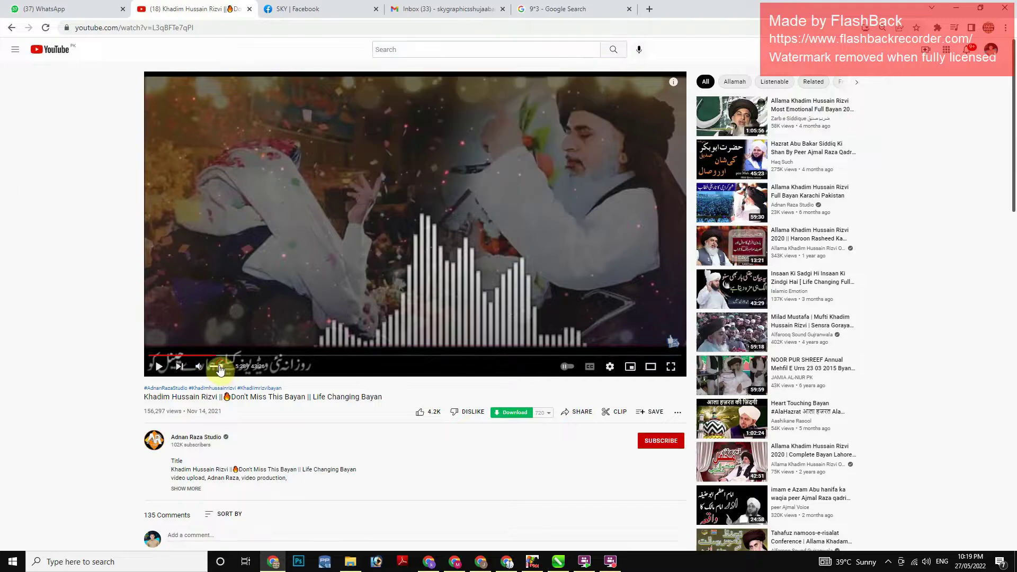
left_click(246, 248)
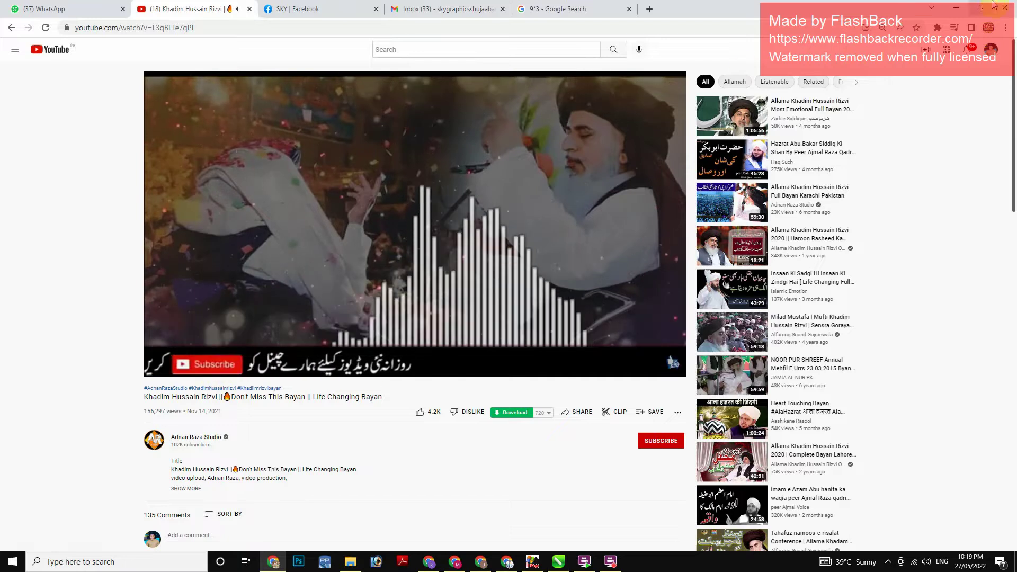
left_click(956, 7)
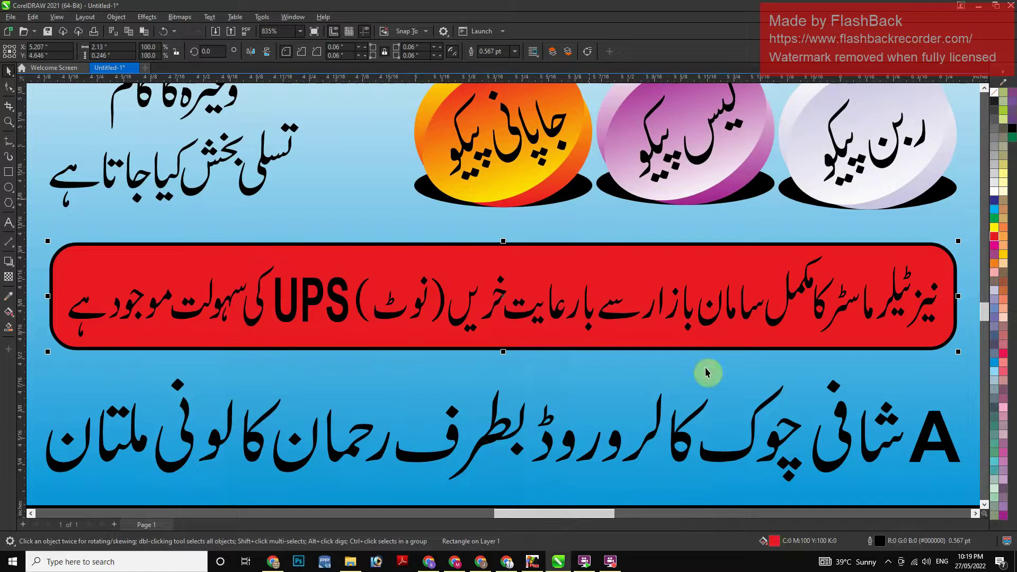
Ungroup the note line's text and copy the letter د from موجود into خریں so that it reads خردیں
left_click(641, 316)
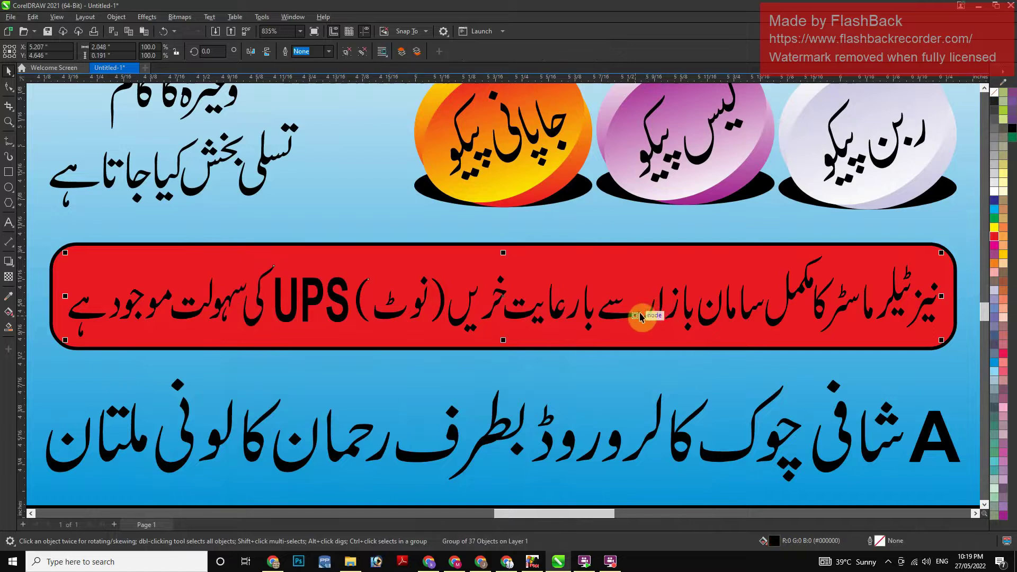
left_click(936, 330)
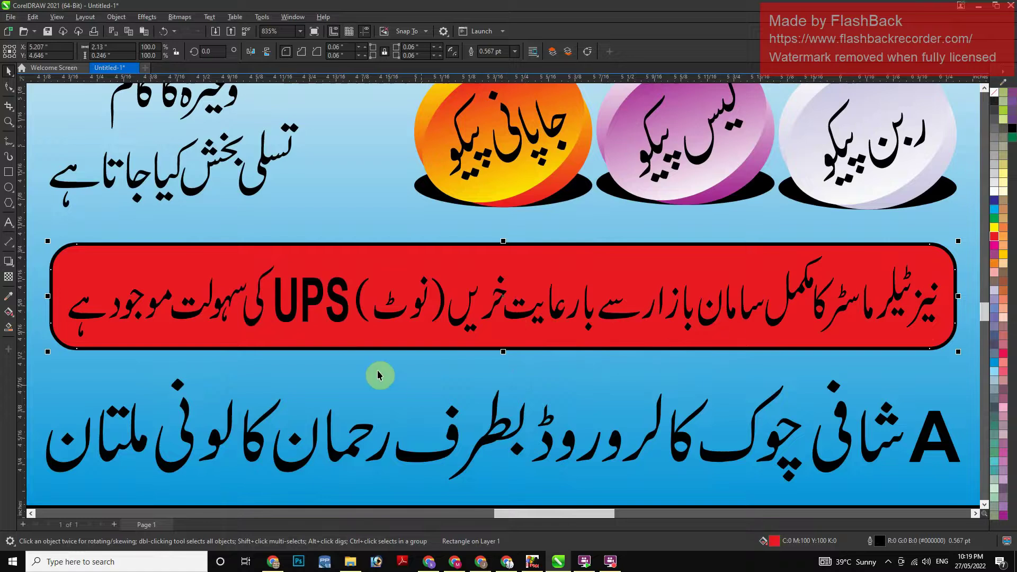
left_click(121, 307)
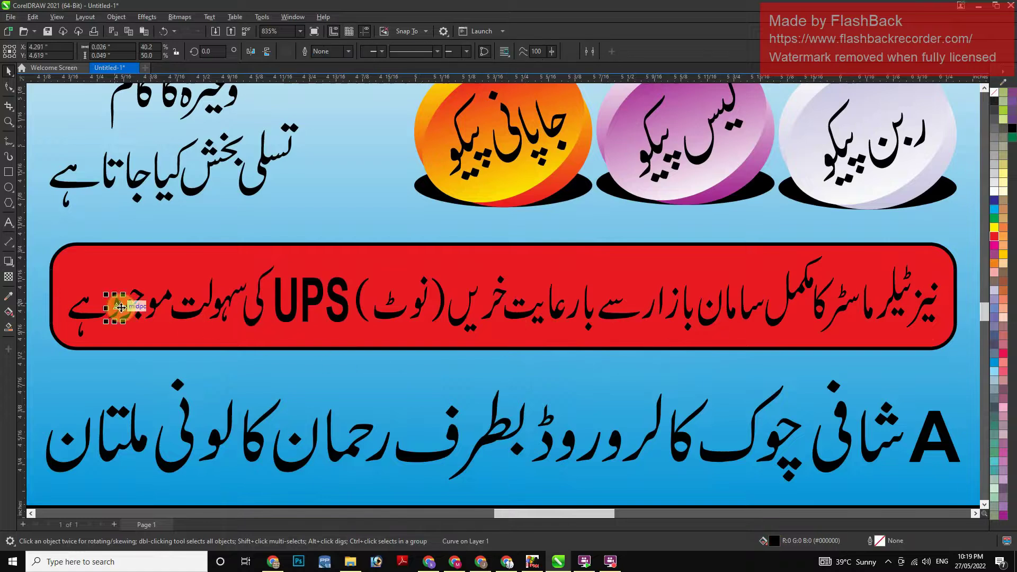
left_click_drag(120, 307, 479, 314)
Group the note line's first sentence, from نیز to خردیں, and give it a yellow fill and yellow outline
left_click_drag(942, 257, 437, 369)
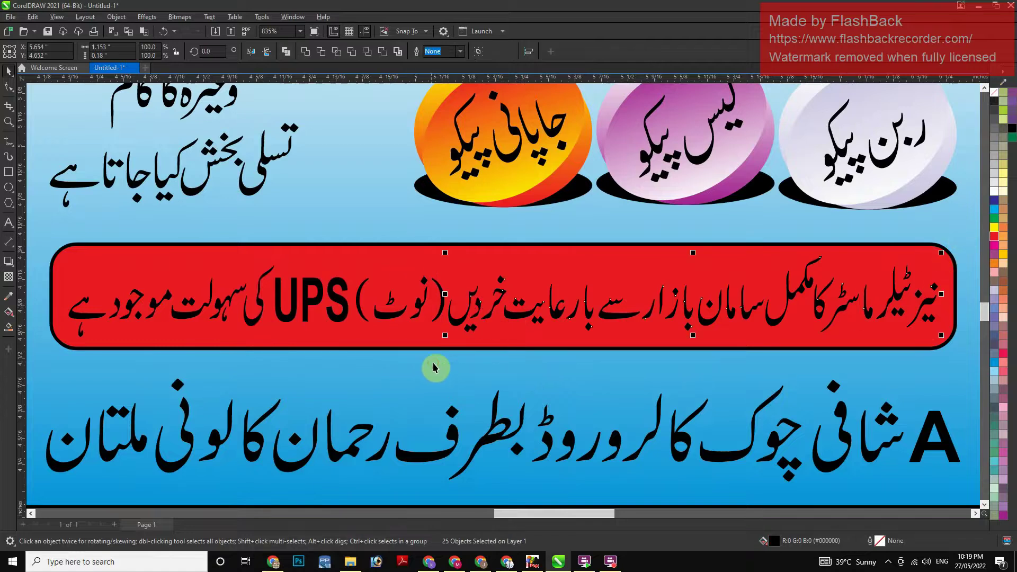
key("ctrl+g")
scroll(889, 281, "up", 2)
left_click(994, 232)
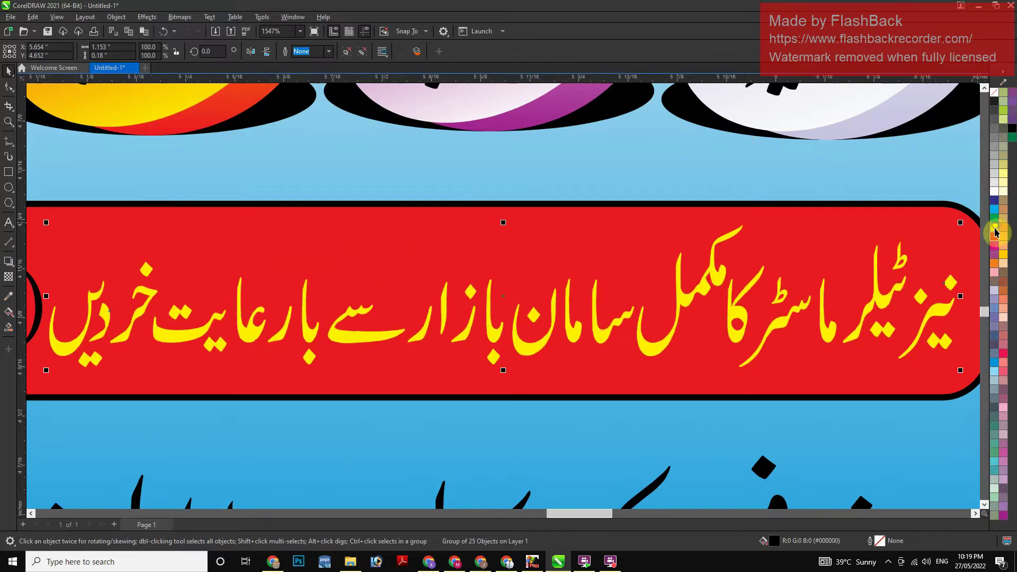
right_click(995, 232)
scroll(609, 301, "down", 1)
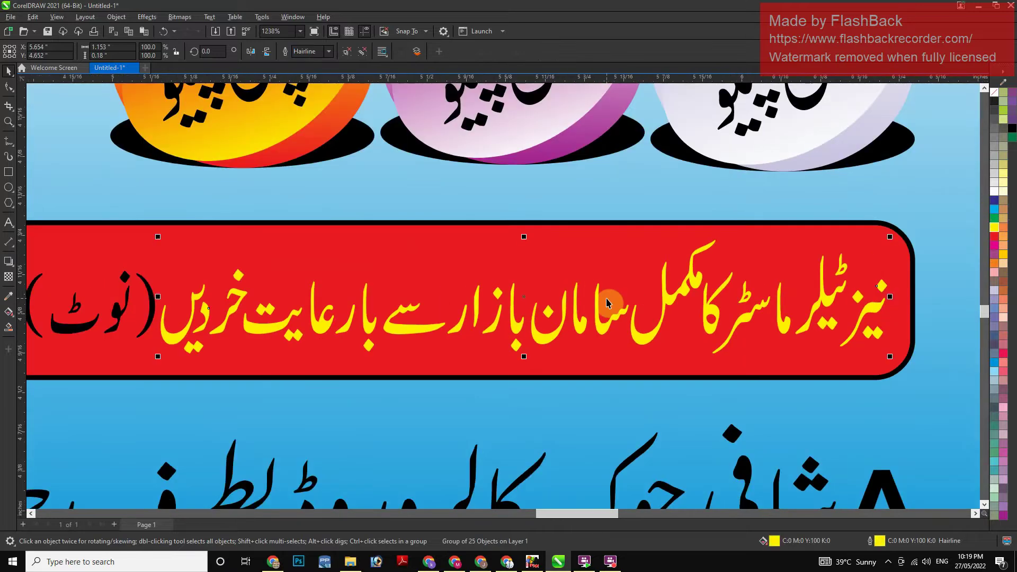
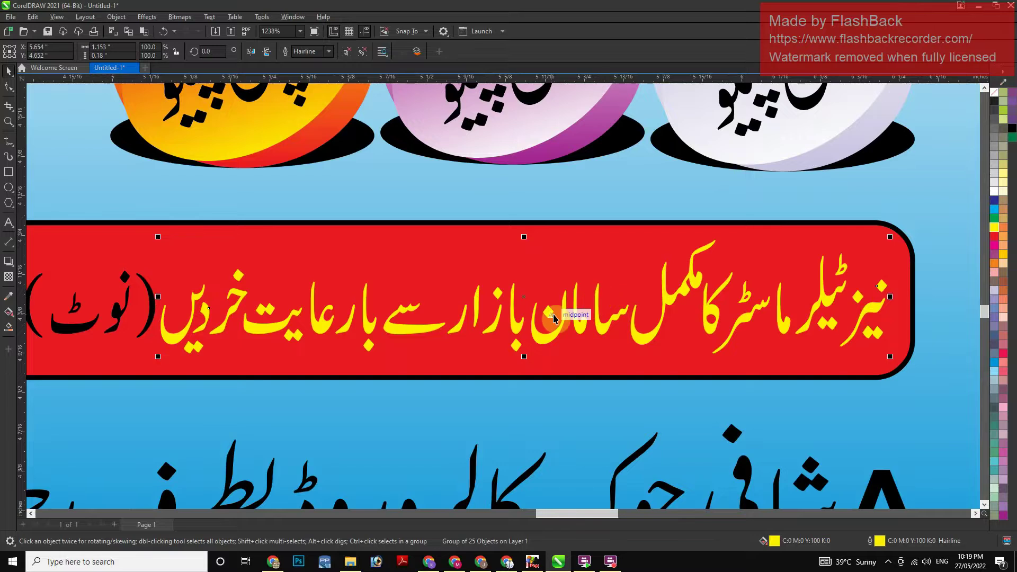
Group the rest of the note line, from (نوٹ) UPS to ہے, and give it a white fill and white outline
scroll(586, 303, "down", 2)
scroll(373, 362, "down", 2)
scroll(354, 381, "down", 1)
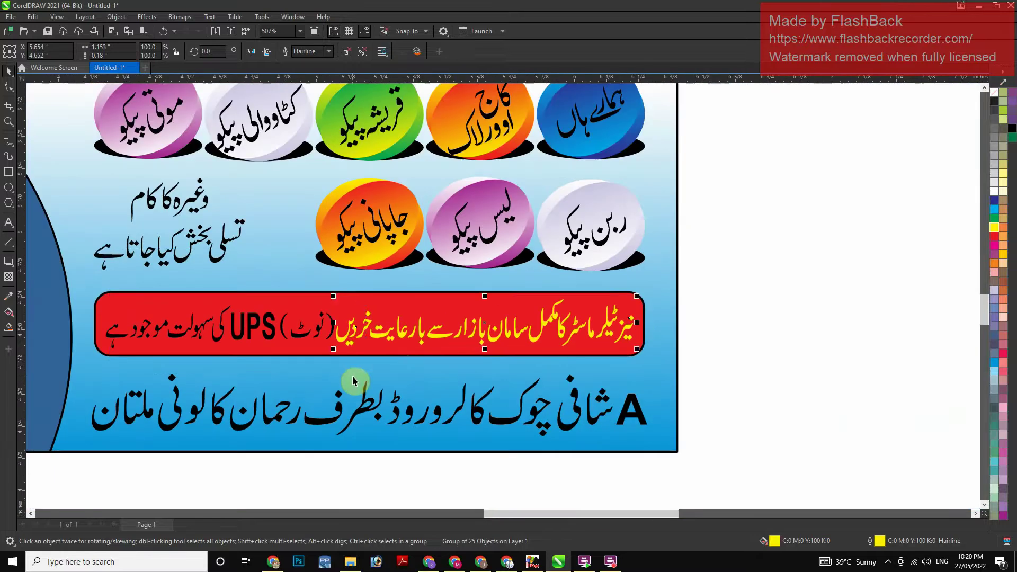
left_click_drag(134, 249, 43, 276)
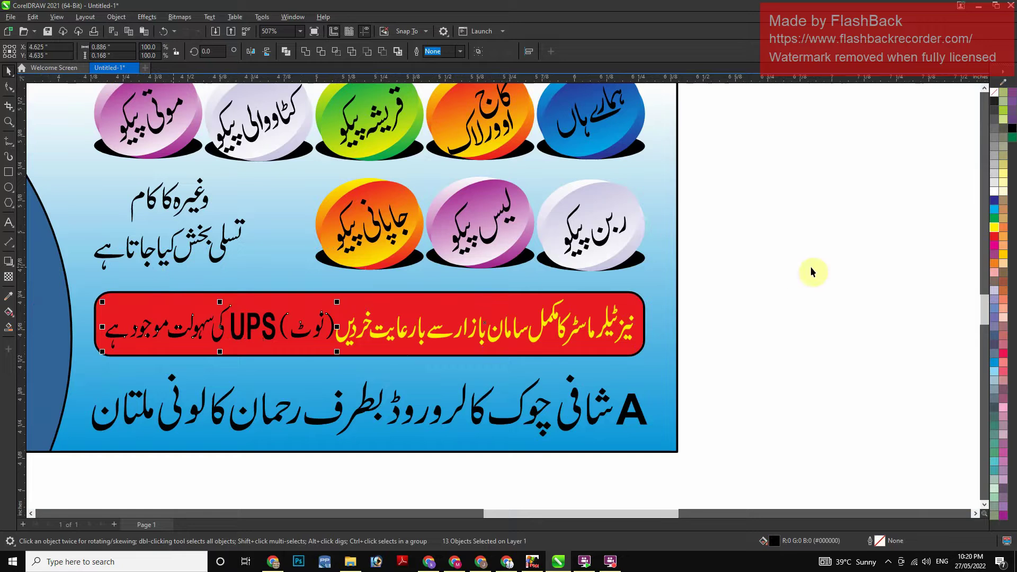
key("shift+F2")
key("F3")
left_click(995, 191)
right_click(995, 191)
key("F4")
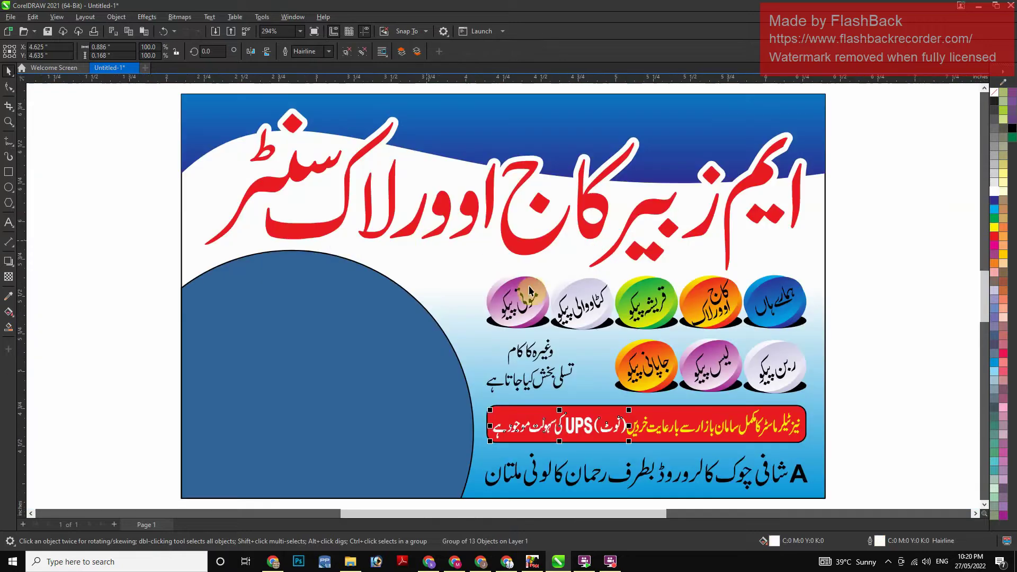
Give all eight badge labels a white 3 pt outline with rounded corners and caps, scaling with the object and lying behind the fill
left_click_drag(482, 277, 839, 388)
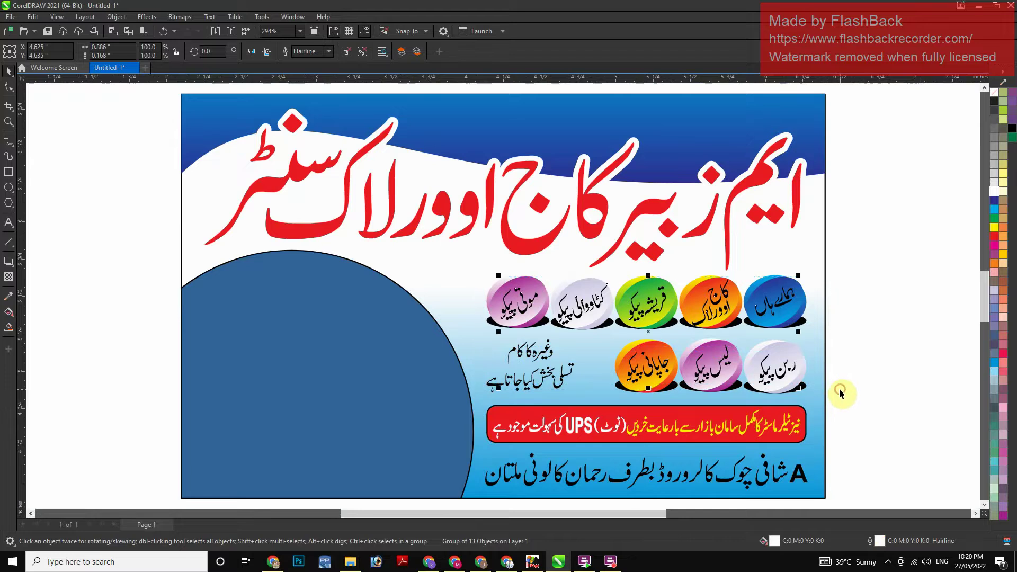
scroll(915, 394, "up", 2)
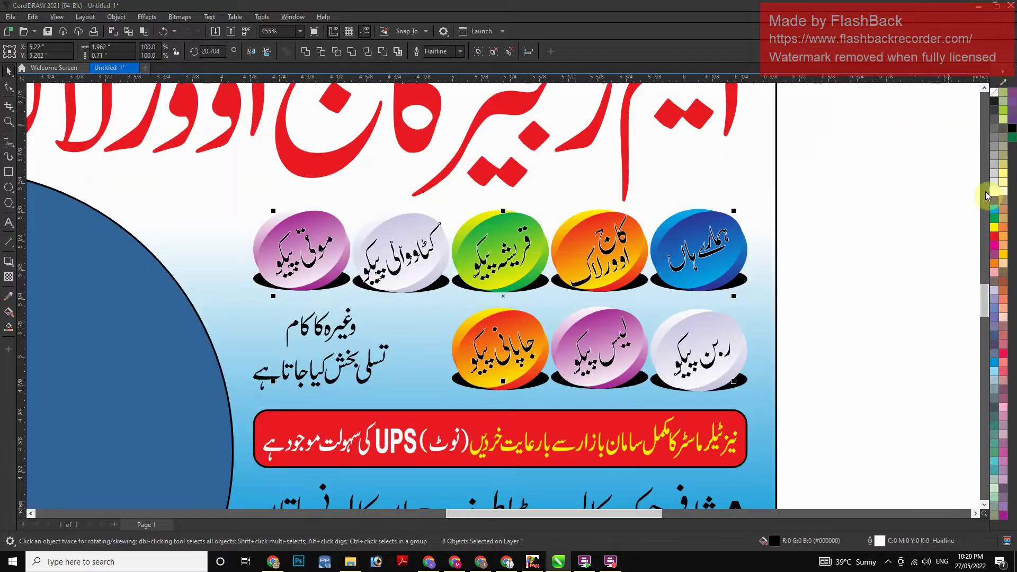
key("F12")
type("3")
left_click(583, 233)
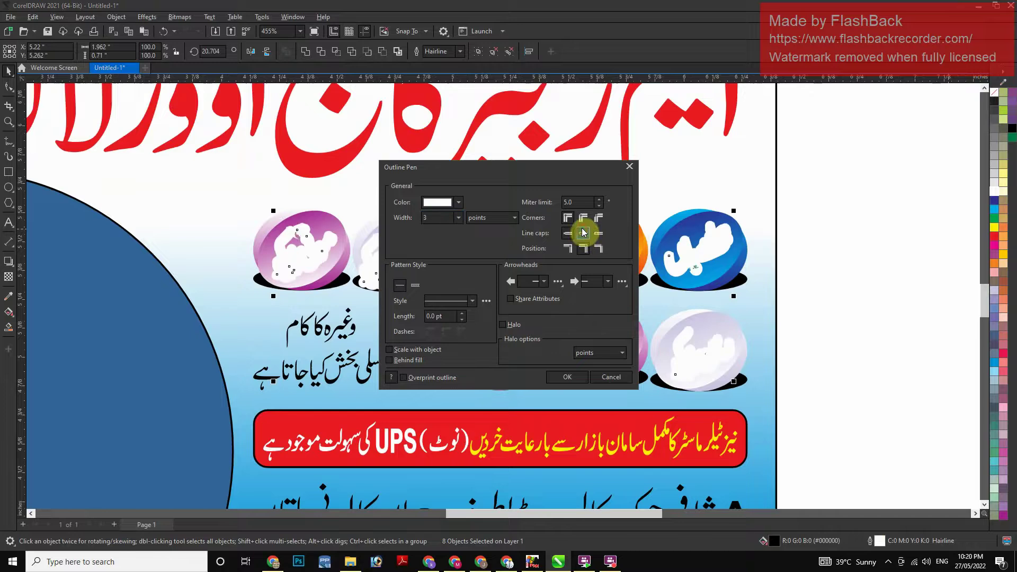
left_click(583, 218)
left_click(392, 349)
left_click(392, 360)
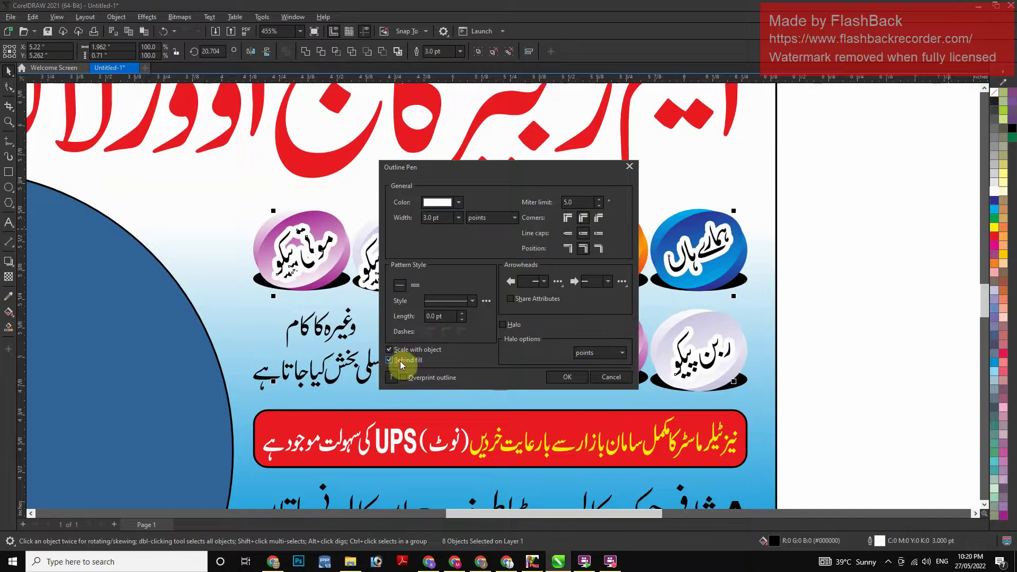
left_click(575, 377)
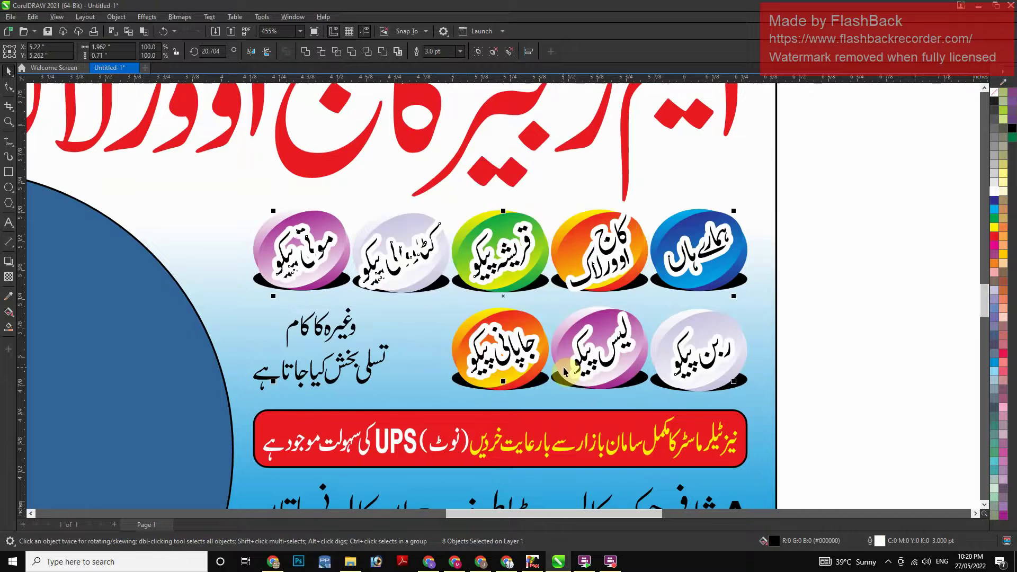
Set the white outline of all eight badge labels to a width of 2 pt
key("F12")
type("1")
key("Return")
key("F12")
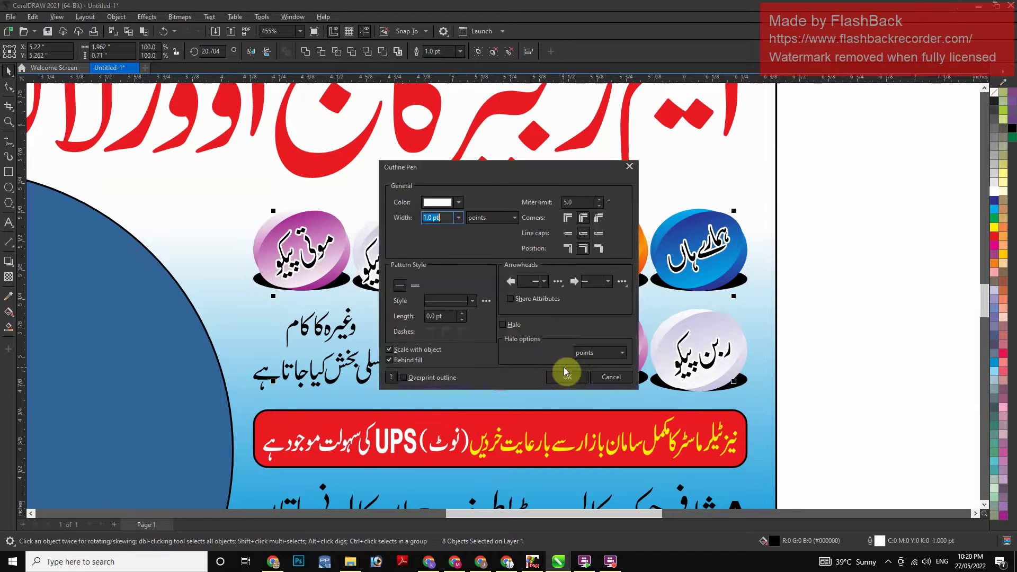
left_click(565, 372)
Ungroup the موتی پیکو and کٹاو والی پیکو badge labels and weld the letters of each into a single curve
left_click(308, 263)
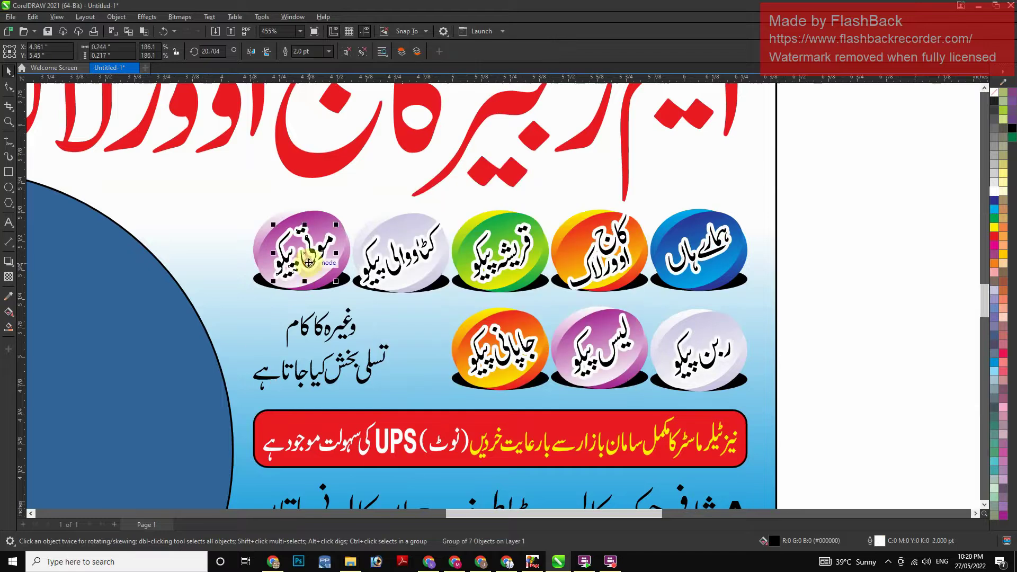
key("ctrl+u")
key("shift+F2")
key("F3")
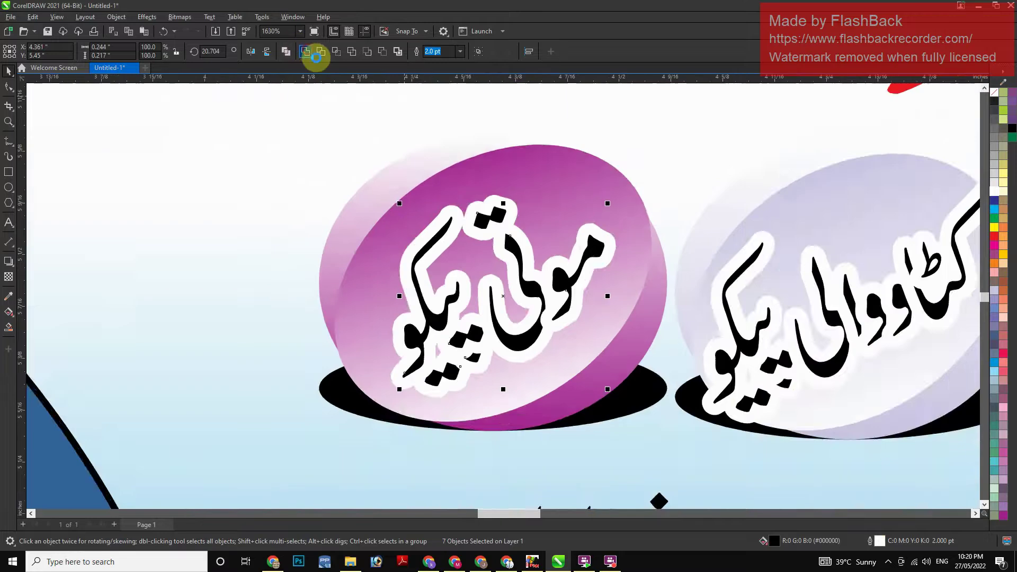
scroll(418, 232, "down", 2)
left_click(604, 244)
scroll(604, 243, "up", 3)
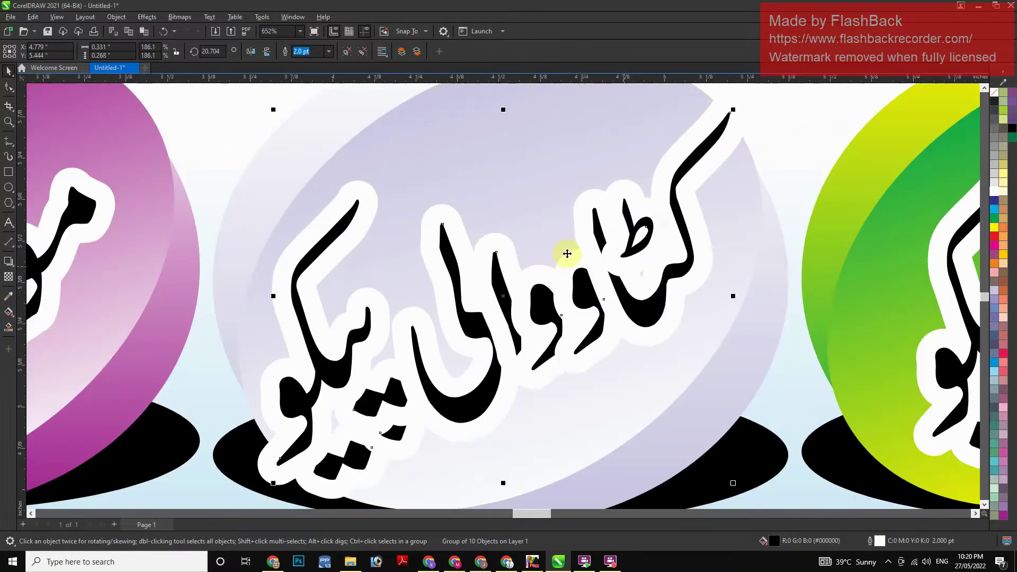
key("ctrl+u")
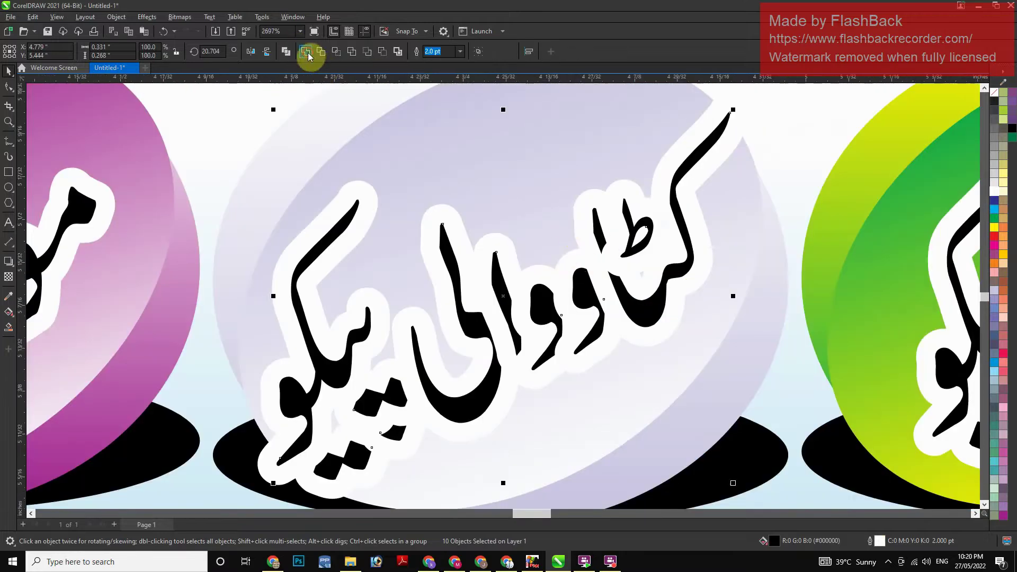
key("F3")
left_click(641, 261)
scroll(632, 261, "up", 3)
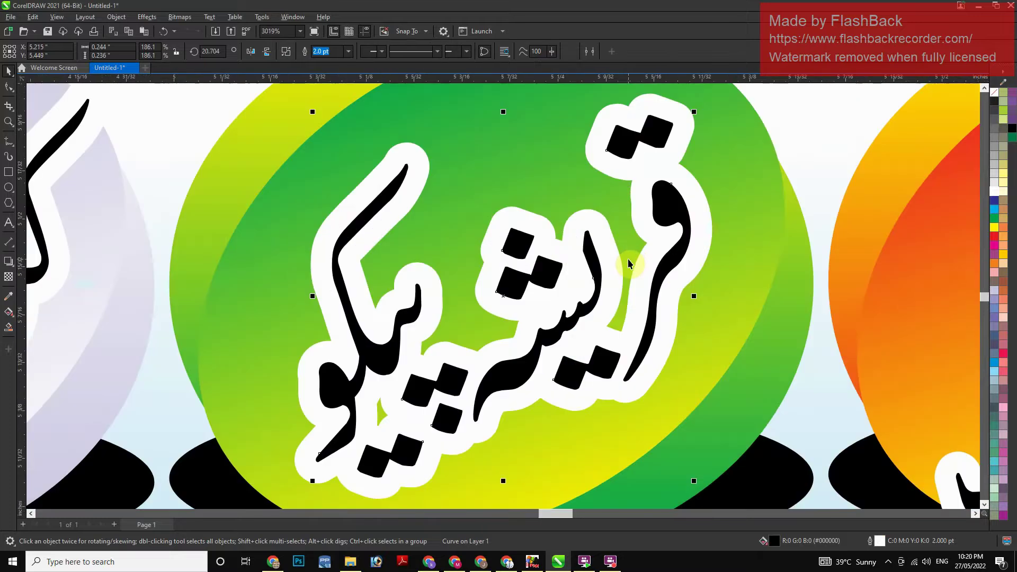
scroll(371, 101, "down", 5)
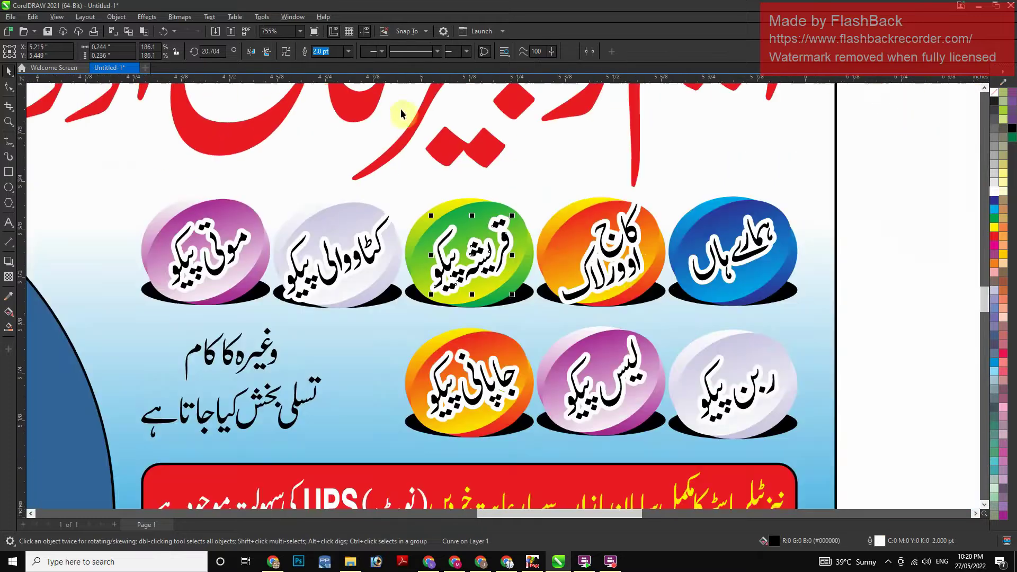
Fill the ہمارے ہاں and کٹاو والی پیکو badge labels with red
left_click(702, 273)
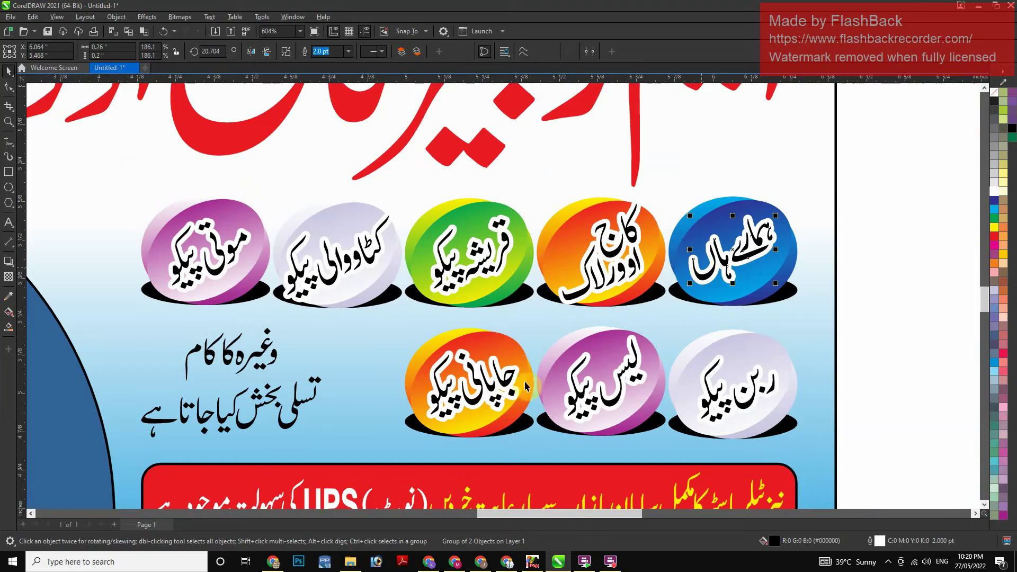
left_click(381, 253, "shift")
left_click(416, 253, "shift")
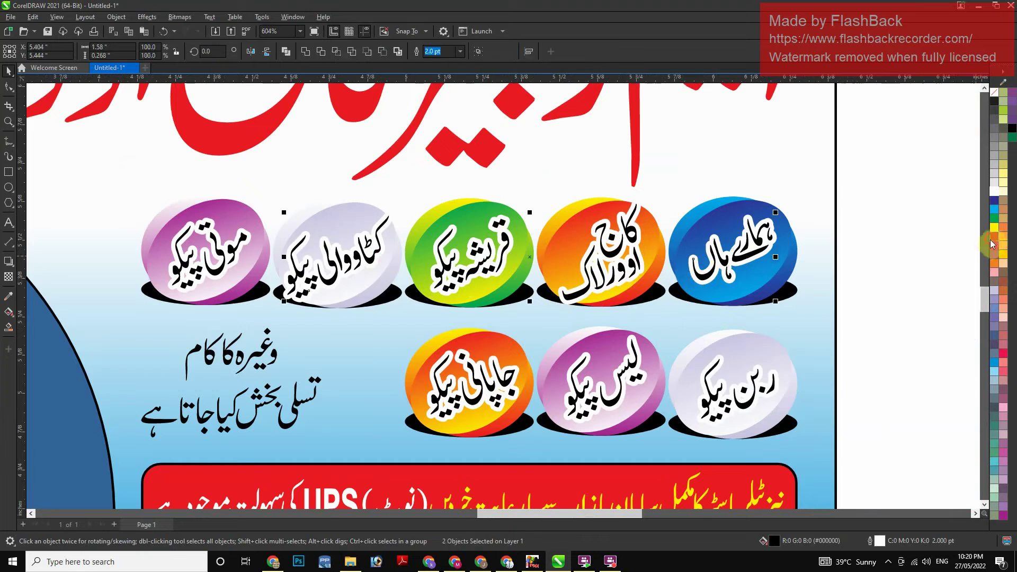
left_click(992, 241)
Fill the کاج اوورلاک and موتی پیکو badge labels with dark blue
left_click(590, 244)
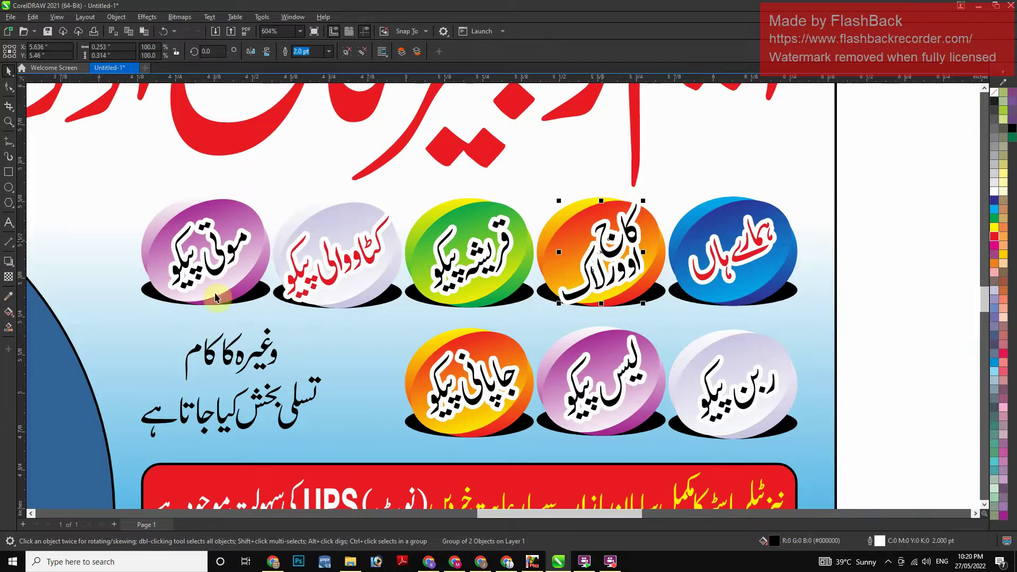
left_click(196, 272, "shift")
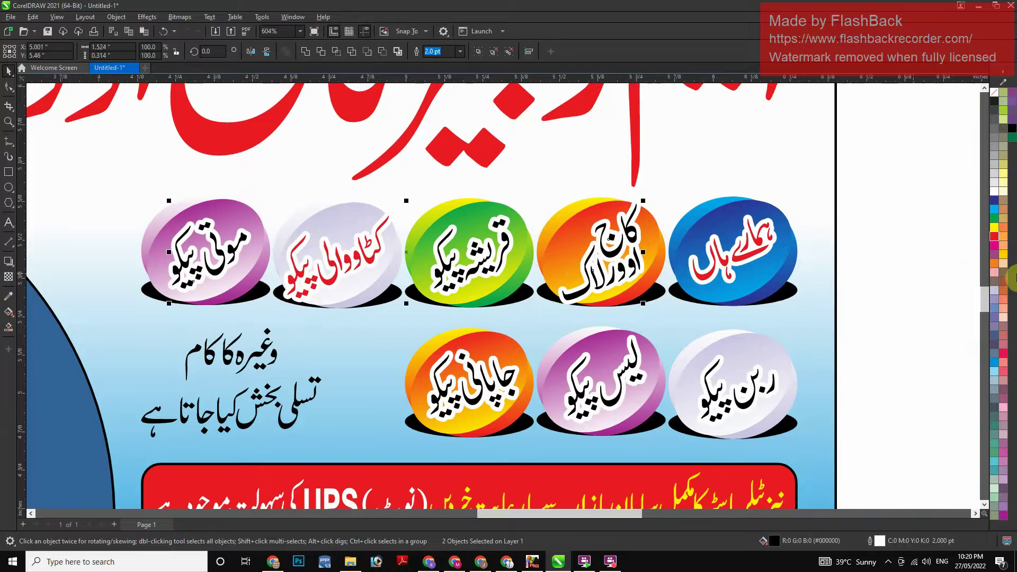
left_click(994, 200)
Fill the لیس پیکو badge label with green and the جاپانی پیکو label with dark blue
left_click(379, 261)
left_click(588, 389)
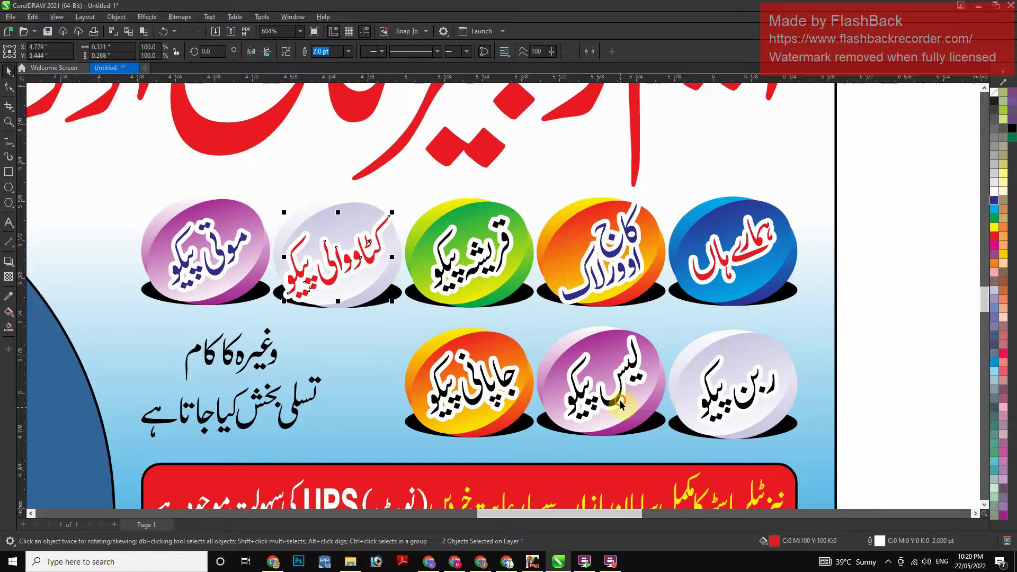
left_click(994, 217)
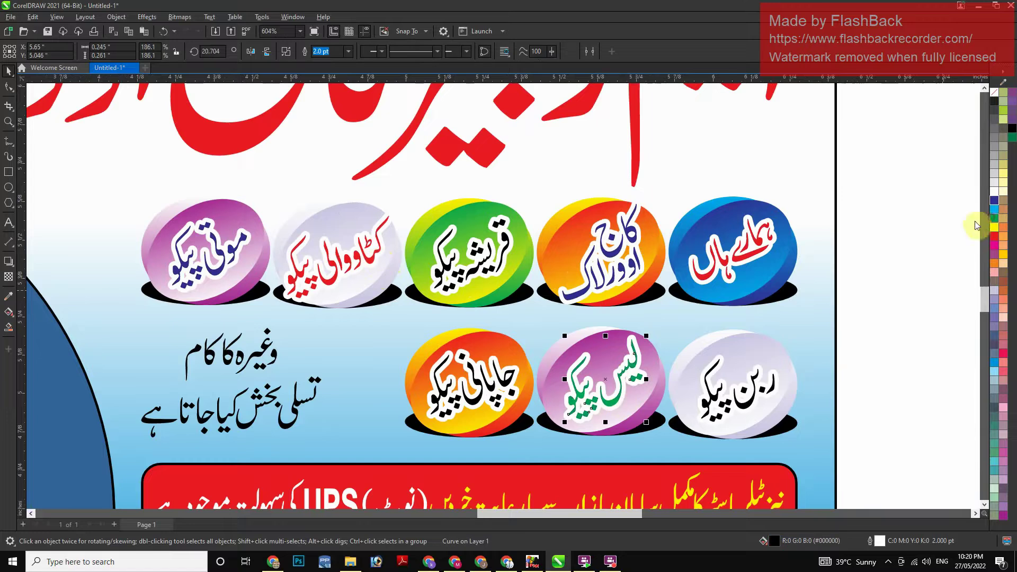
left_click(498, 386)
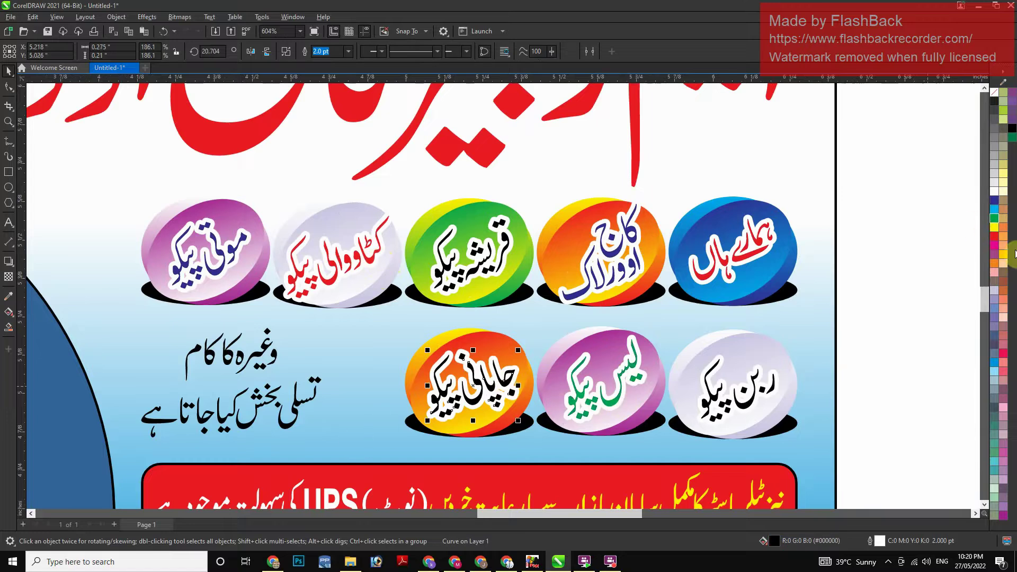
left_click(994, 202)
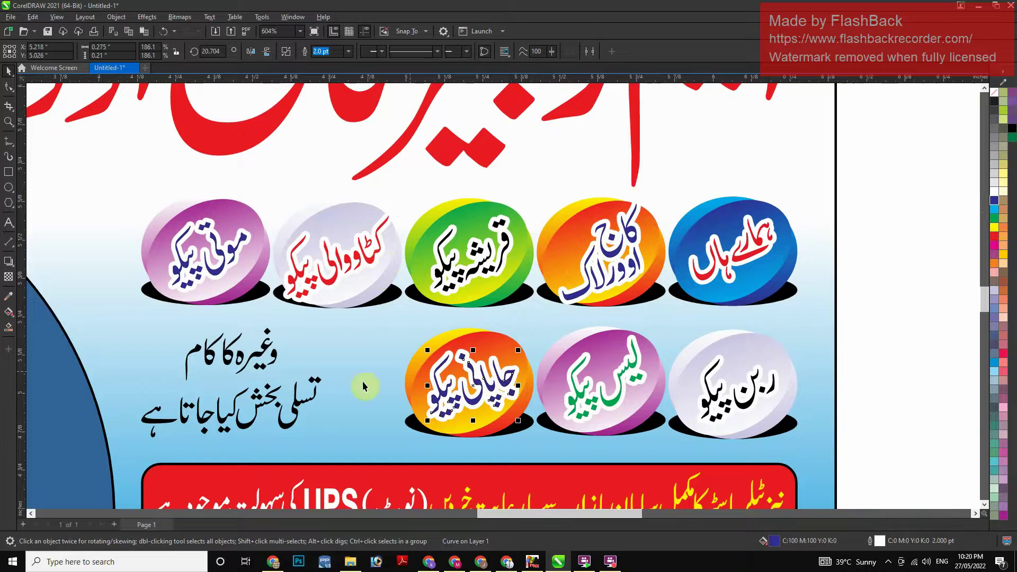
Enlarge the وغیرہ کا کام تسلی بخش کیا جاتا ہے text to about 0.72 by 0.40 in and shift it slightly right toward the badges
left_click(288, 403)
left_click(308, 400)
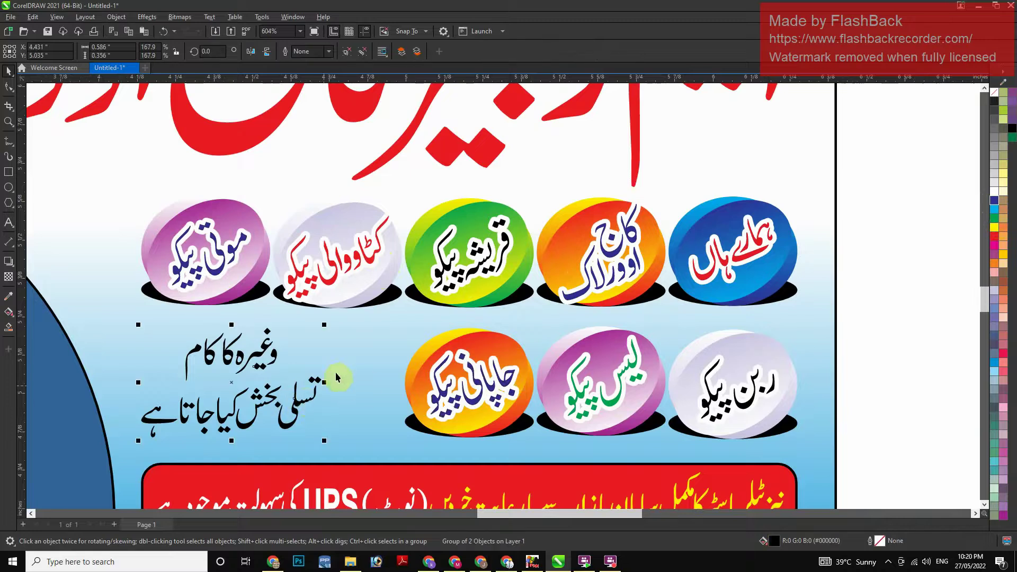
left_click_drag(325, 382, 339, 382)
key("Right")
key("Right")
key("Right")
key("Right")
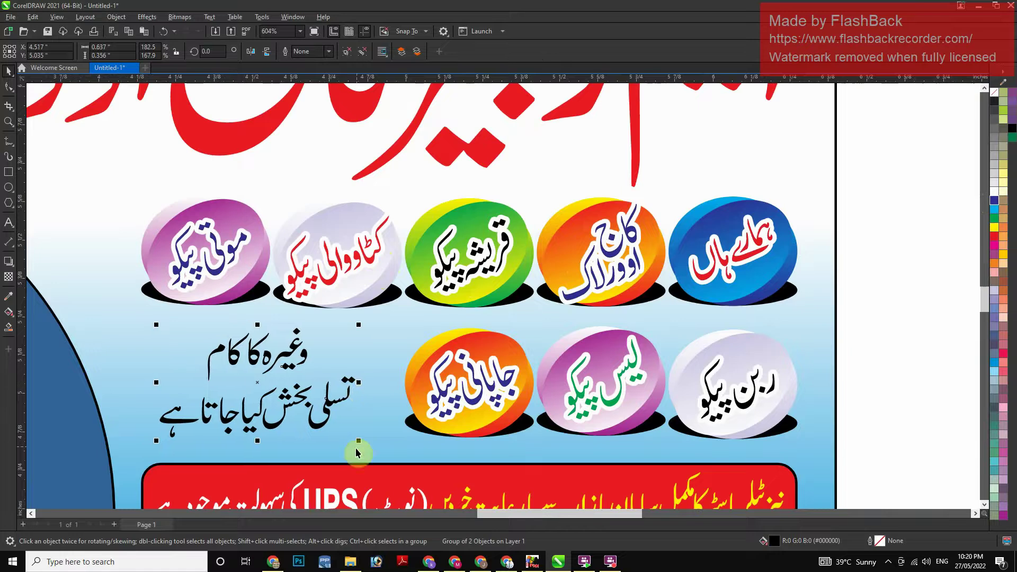
left_click_drag(353, 441, 375, 454)
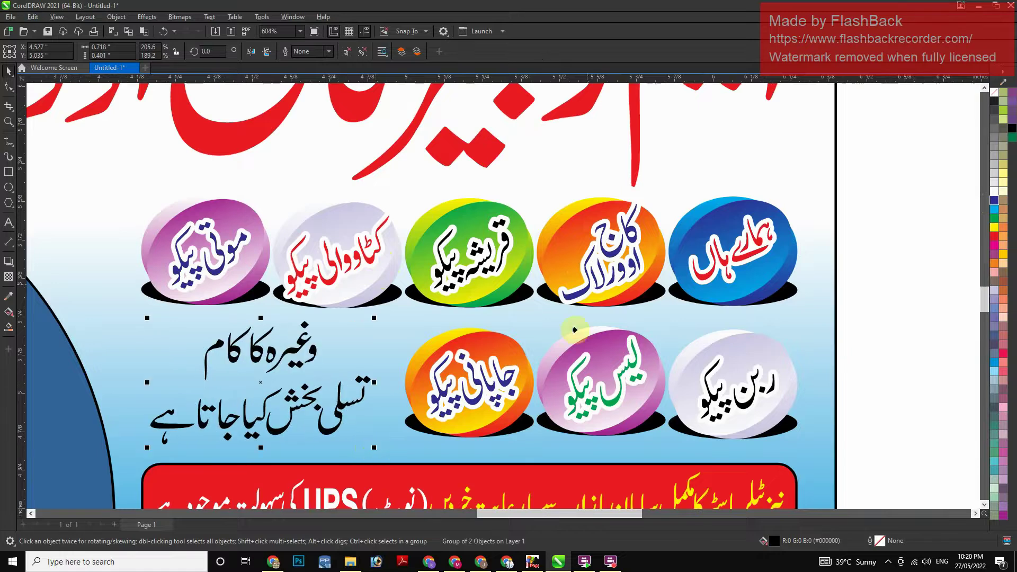
Copy the white 2 pt outline and black fill of the ربن پیکو label to the وغیرہ کا کام text
left_click(710, 394)
key("F4")
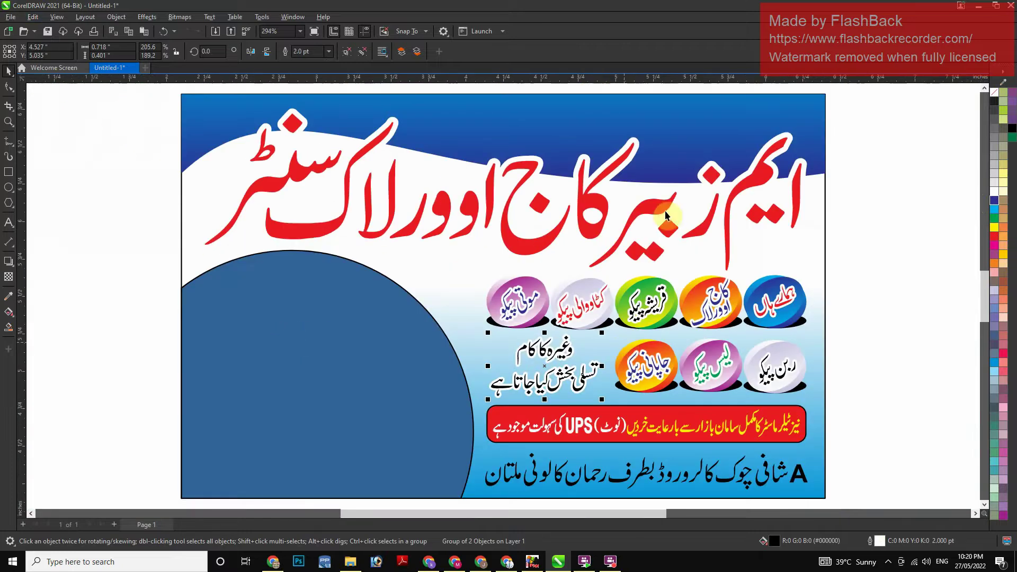
Duplicate the red headline about 0.05 in up and left, and give the original behind it a cyan fill and cyan outline
left_click(663, 233)
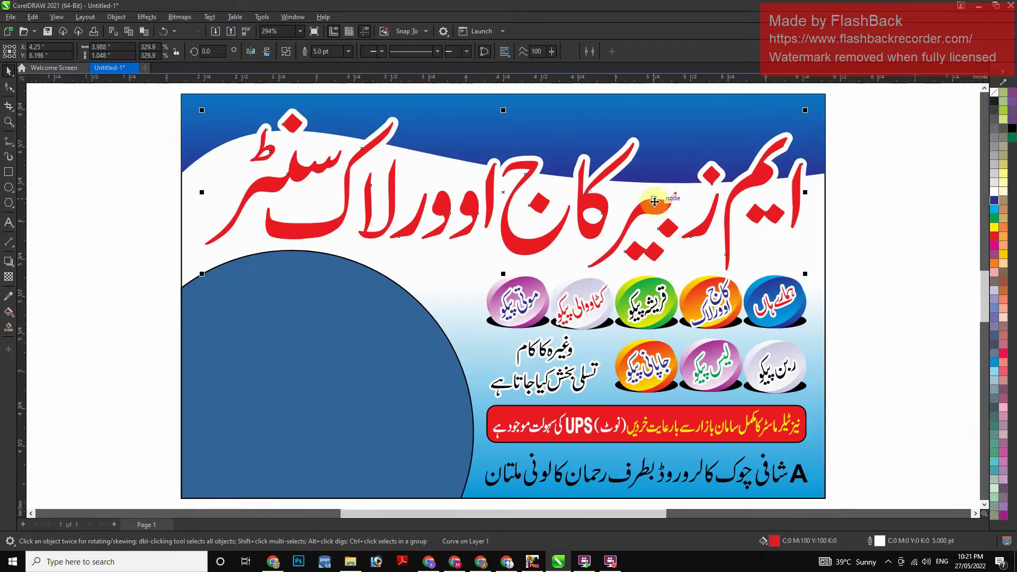
left_click_drag(655, 202, 663, 211)
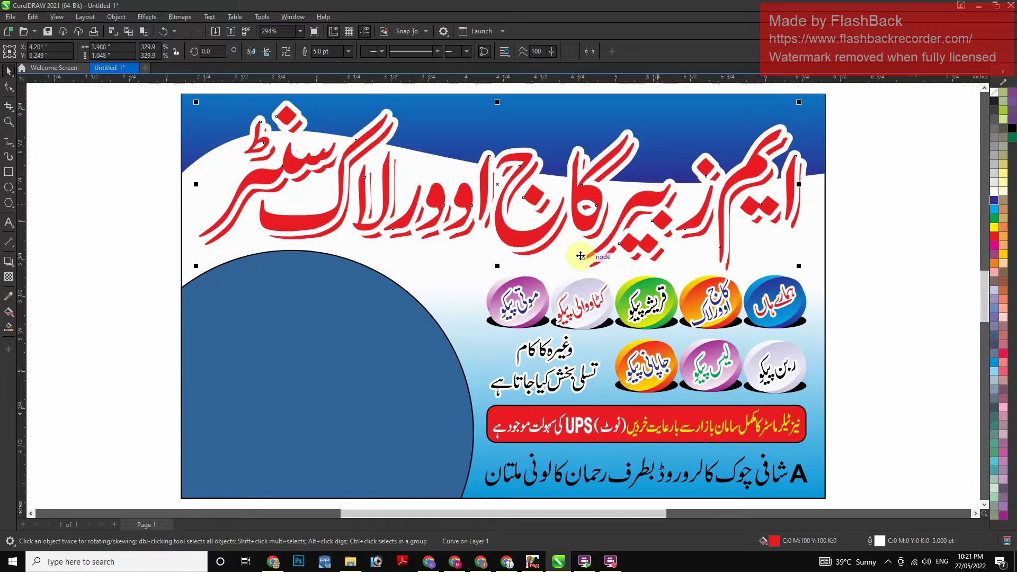
key("shift+F2")
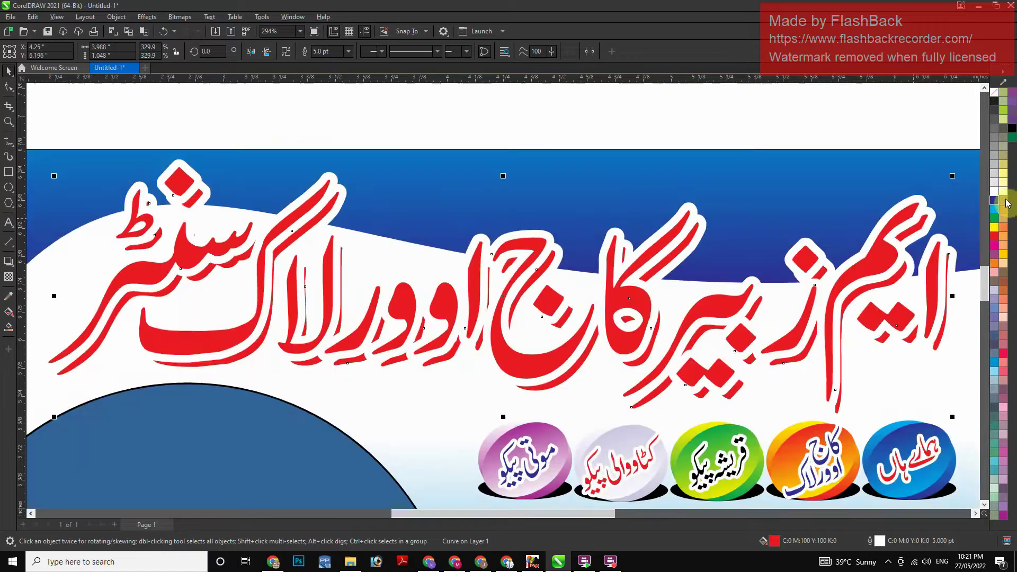
left_click(994, 209)
right_click(994, 210)
key("F4")
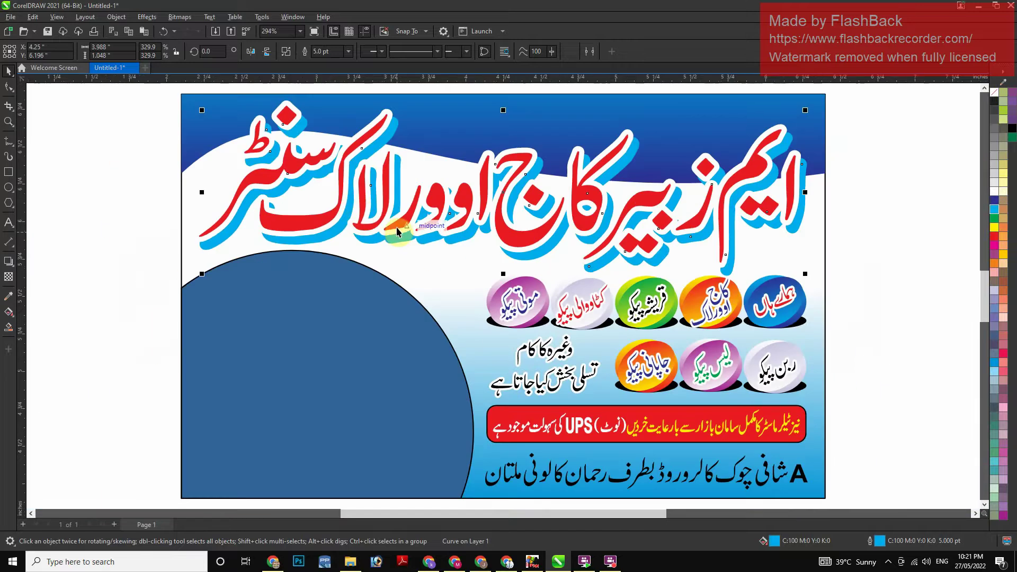
Centre the grouped address line at the card's lower edge horizontally on the red note box
left_click(800, 476)
left_click(801, 475, "ctrl")
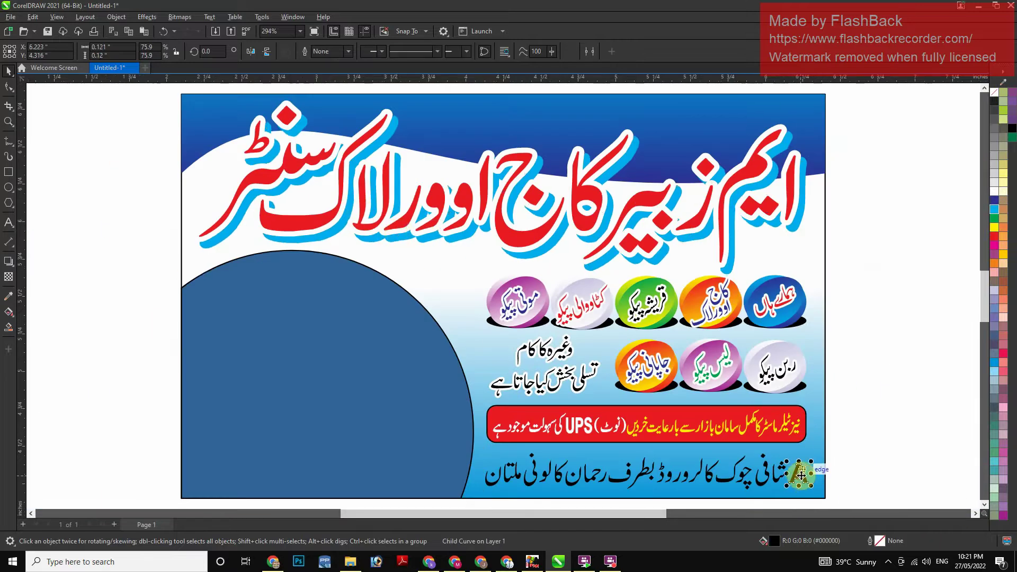
left_click_drag(812, 460, 430, 535)
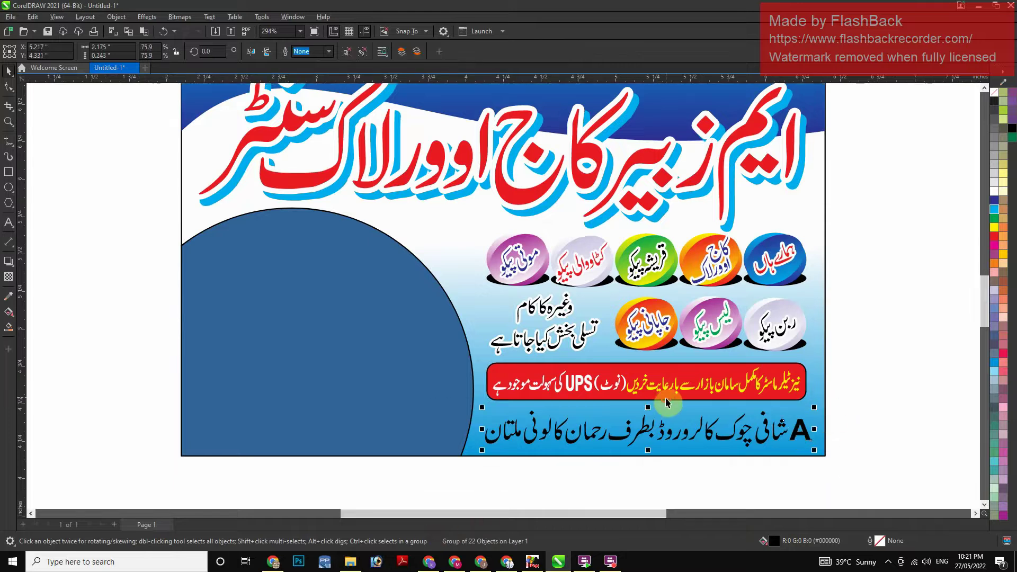
left_click(667, 398, "shift")
key("c")
left_click(666, 397, "shift")
Copy the outline pen, outline color and fill of the ربن پیکو label to the address line, and weld its ungrouped letters together
key("ctrl+shift+a")
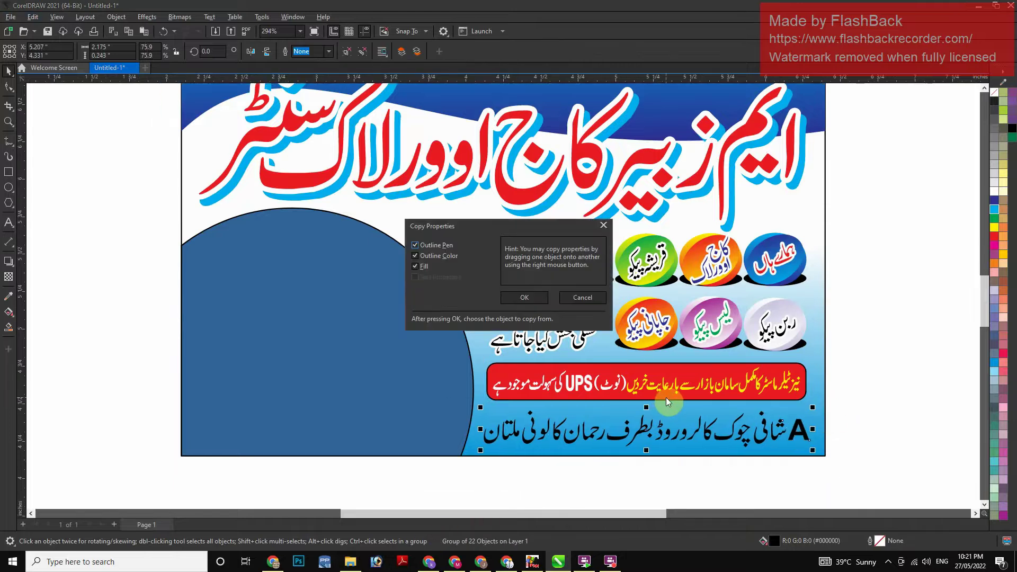
key("Return")
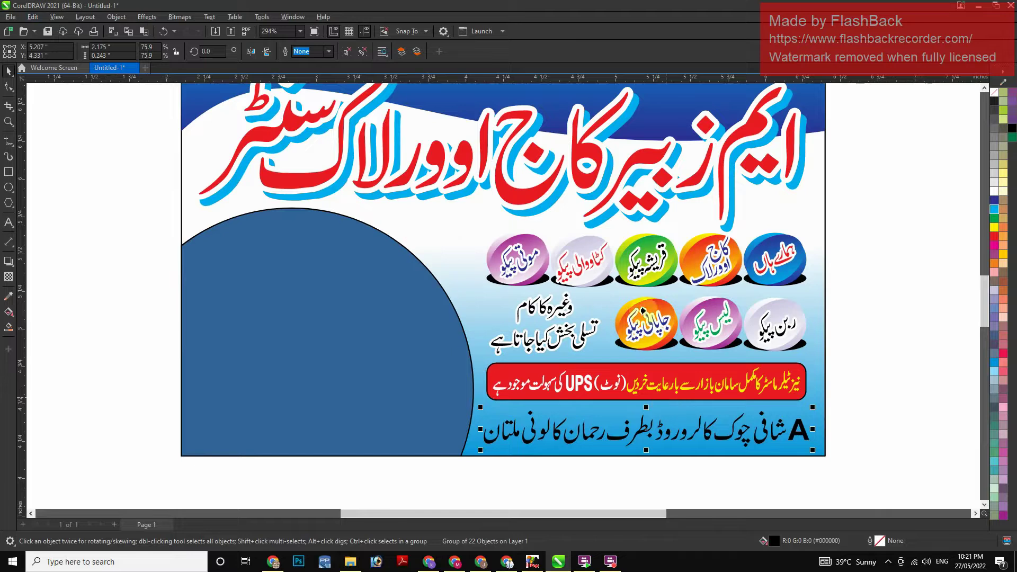
left_click(763, 336)
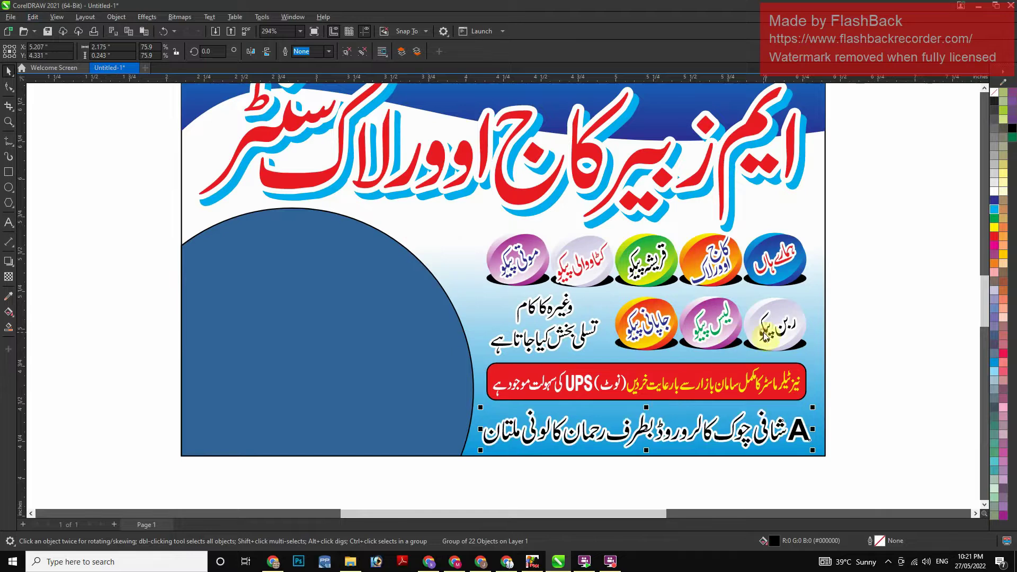
key("shift+F2")
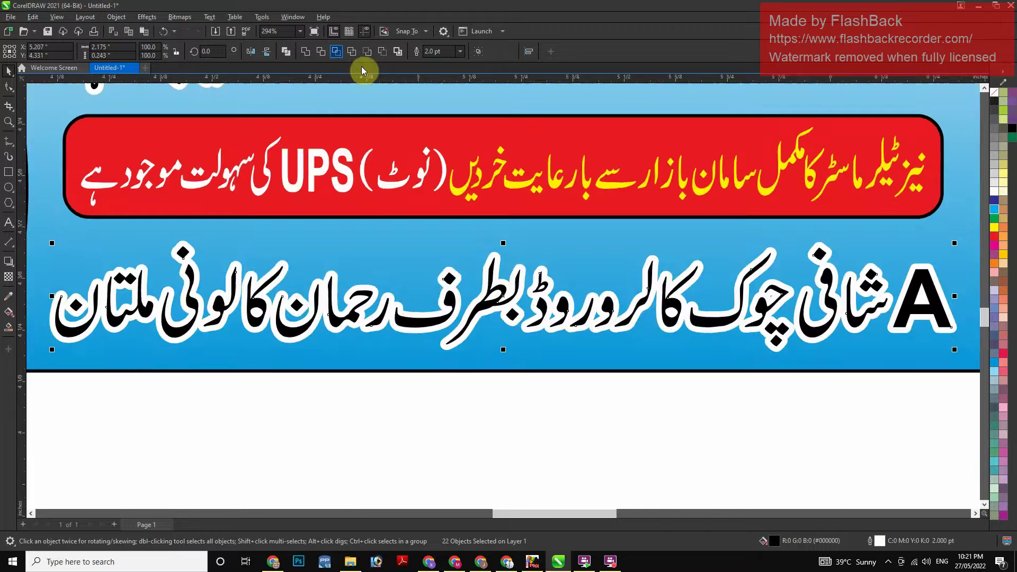
key("F3")
left_click(307, 51)
key("F4")
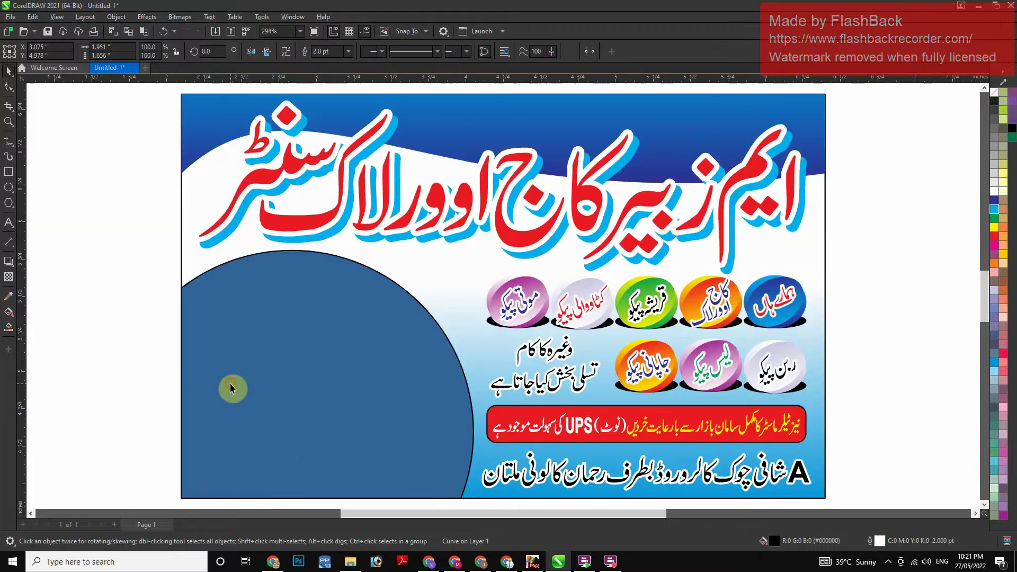
Try the header wave's blue gradient fill without an outline on the large circle shape
left_click_drag(286, 392, 188, 371)
key("ctrl+z")
key("shift+F2")
key("F4")
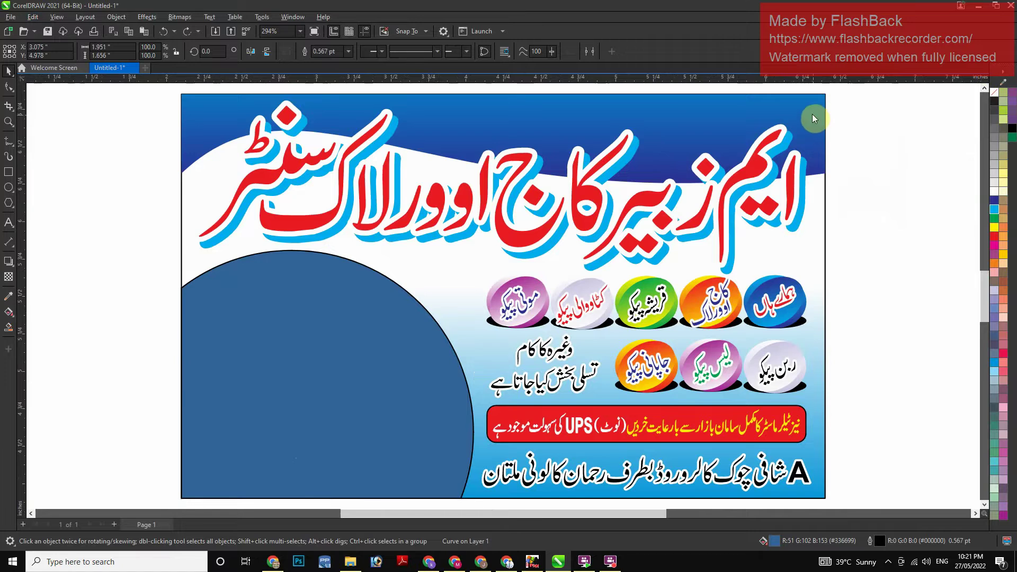
key("ctrl+shift+z")
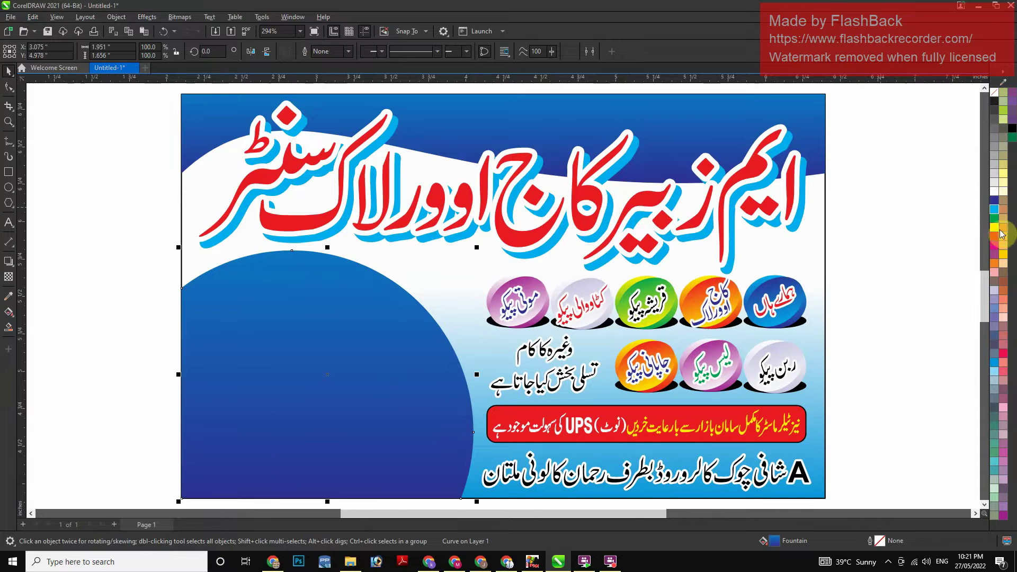
Fill the large circle shape with yellow and give it a black 3 pt outline
left_click(1000, 231)
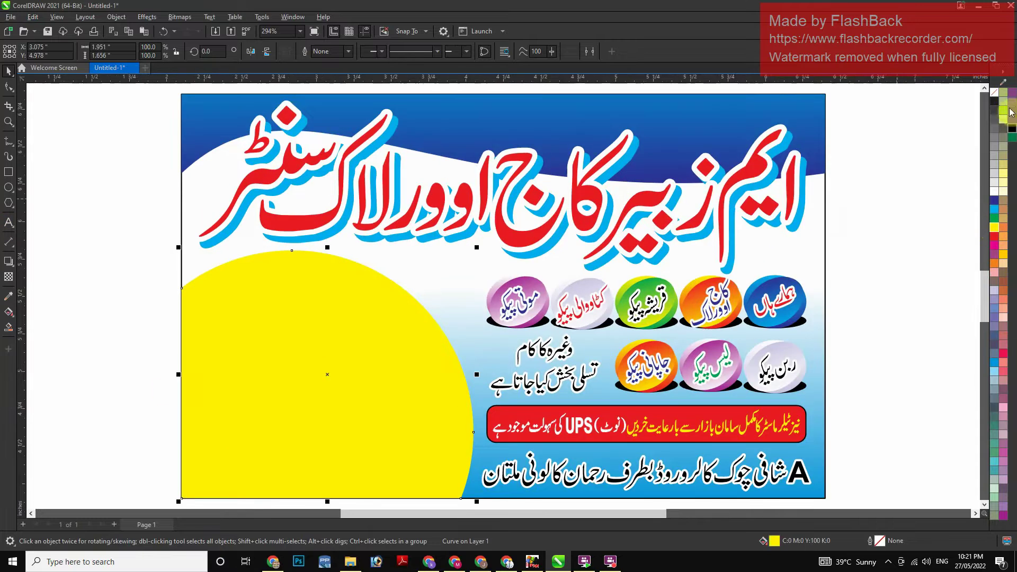
key("shift+F2")
right_click(1011, 128)
key("F12")
type("3")
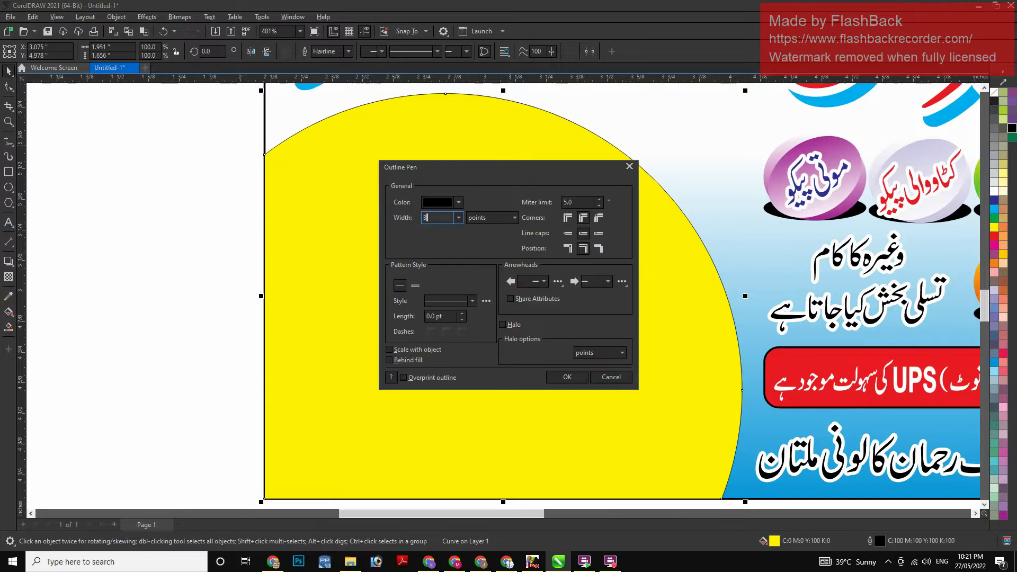
key("Return")
key("F4")
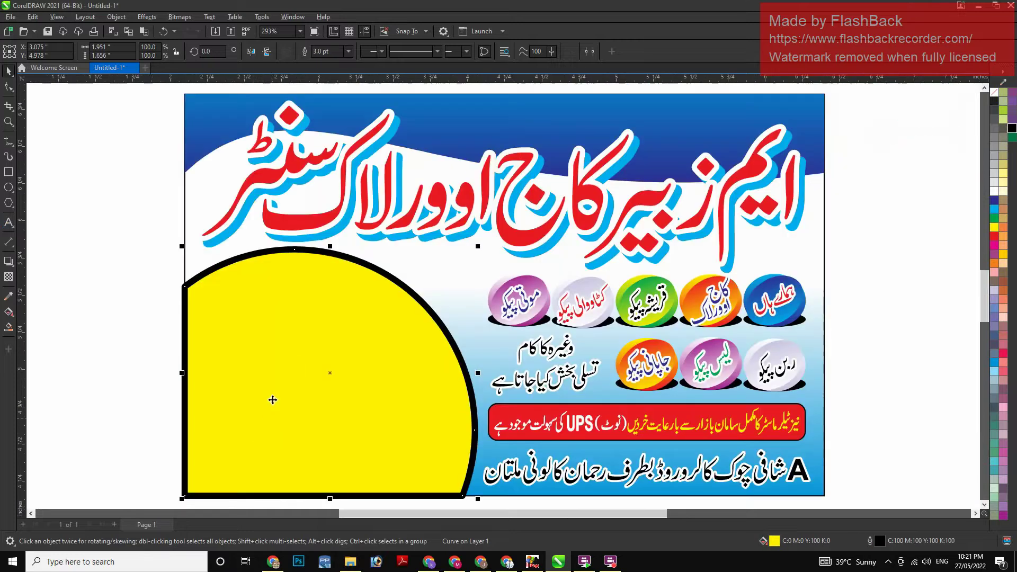
Enlarge the large yellow circle shape to 2.115 × 1.795 in and PowerClip it inside the card's rectangle frame
scroll(558, 177, "down", 1)
left_click_drag(257, 435, 237, 454)
key("shift+F2")
scroll(372, 394, "down", 1)
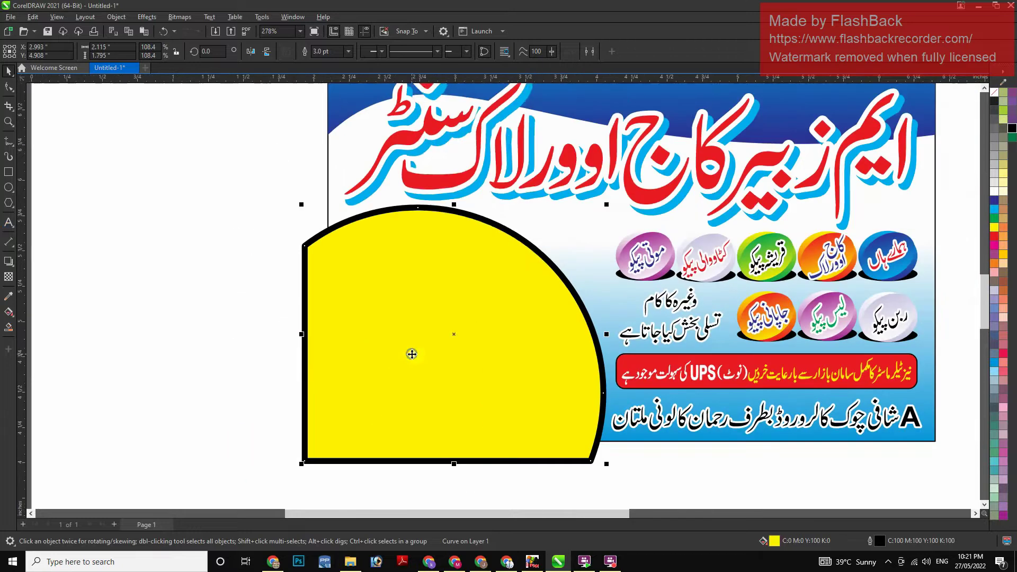
right_click(411, 354)
left_click(438, 173)
left_click(343, 150)
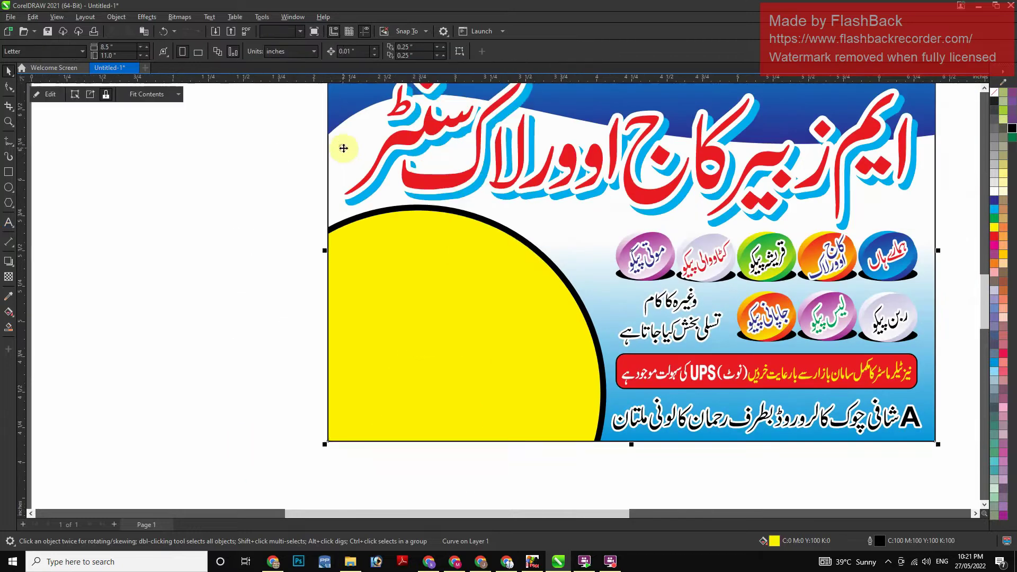
key("shift+F2")
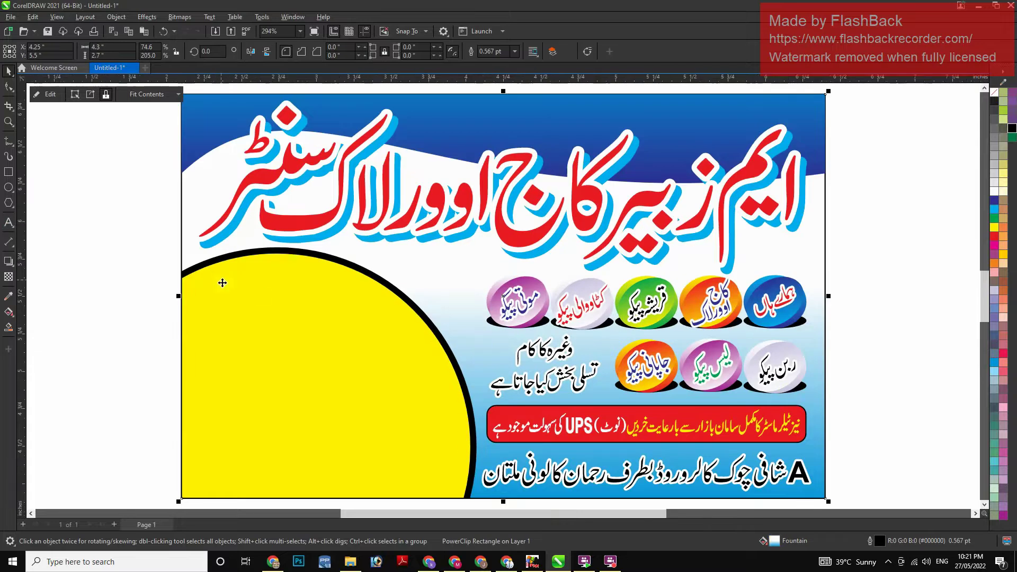
left_click(311, 220)
left_click_drag(302, 227, 320, 203)
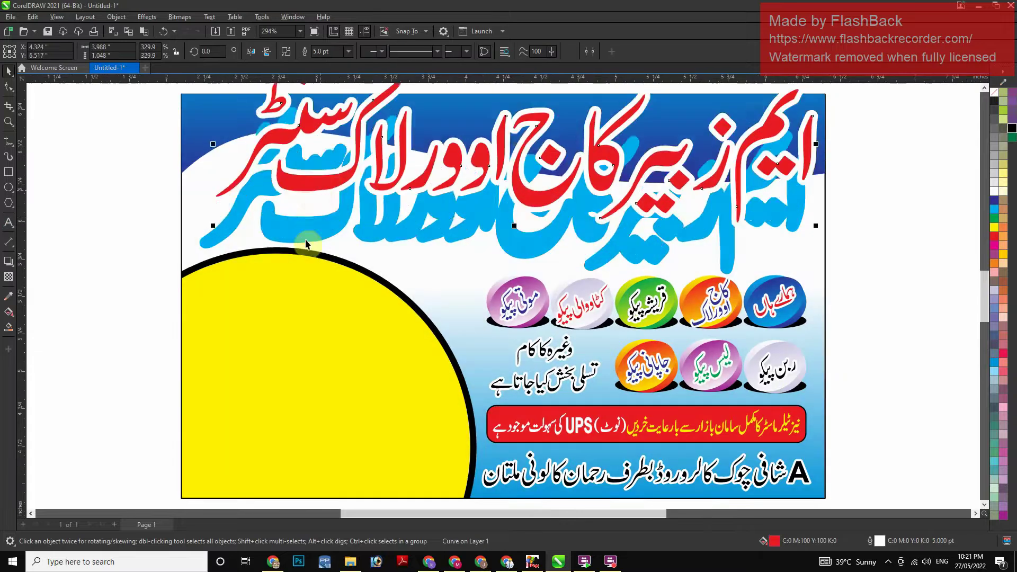
key("ctrl+z")
Apply a vertical fountain fill running down the headline from red, with its end color set to C 100, M 100
key("shift+F2")
left_click(8, 312)
left_click_drag(583, 171, 596, 371)
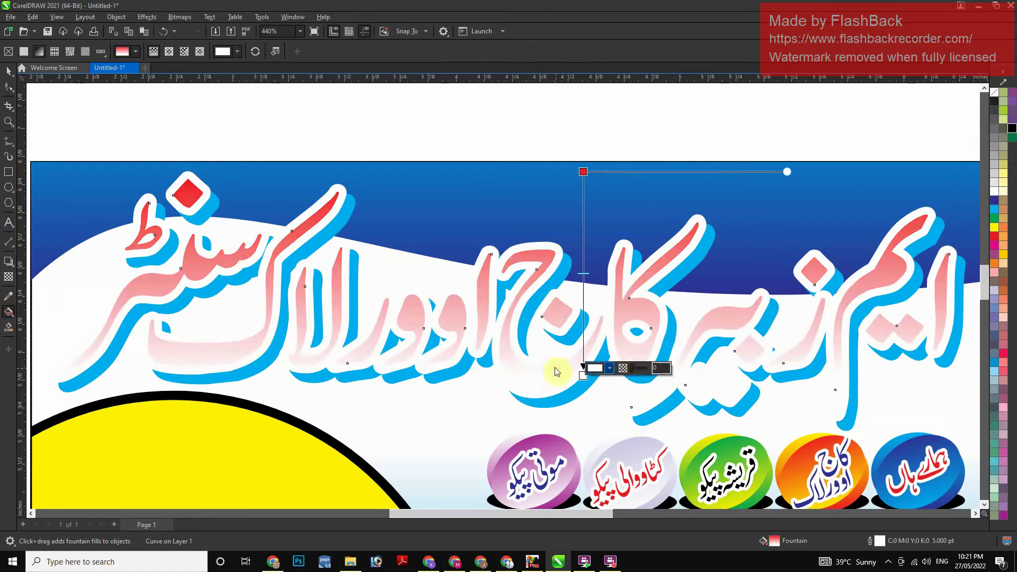
left_click(611, 369)
left_click(650, 408)
left_click(644, 421)
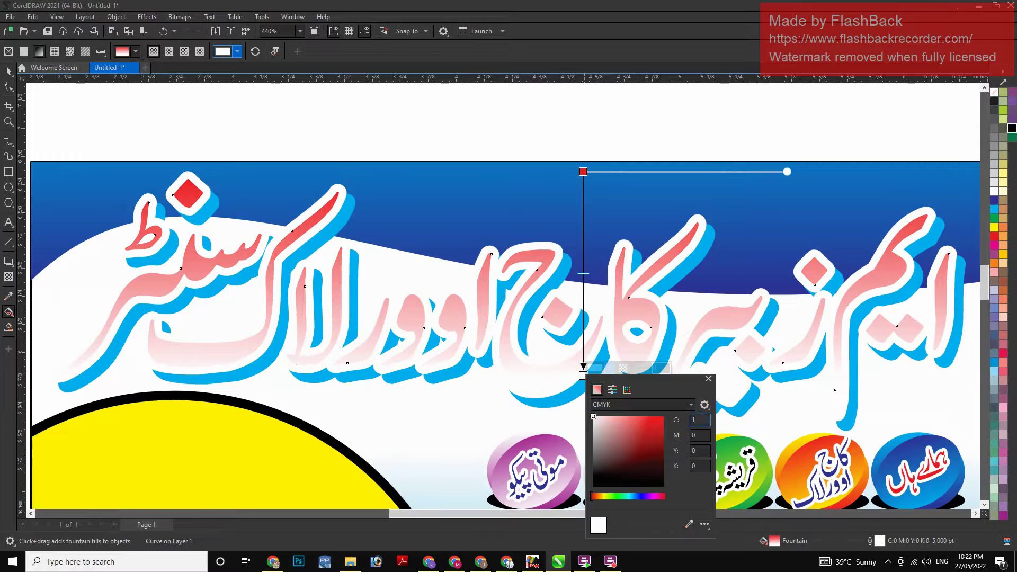
key("Tab")
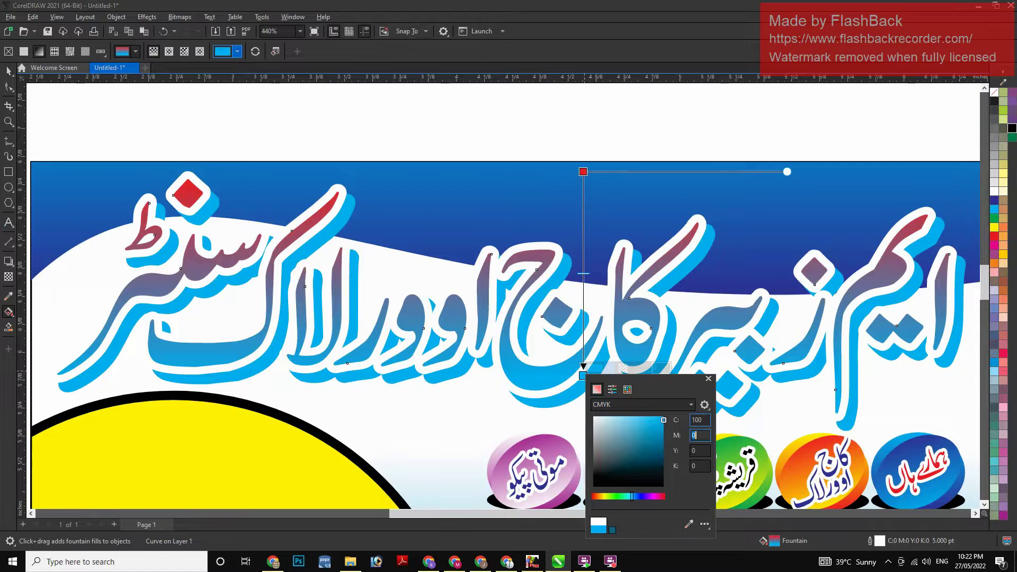
type("100")
key("Tab")
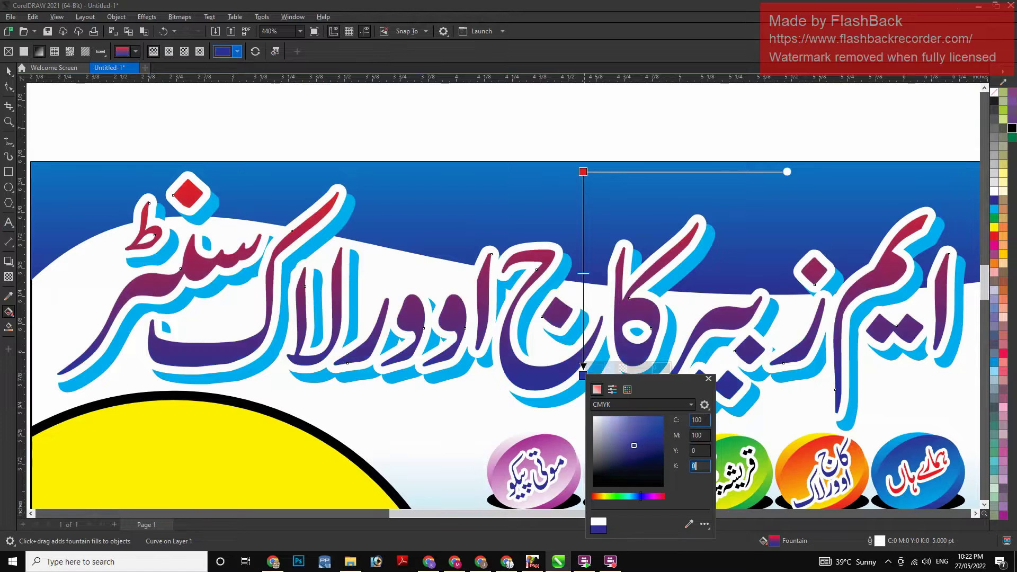
Change the end color of the headline's fountain fill to C 30, M 100, Y 100, K 50
key("shift+Tab")
key("shift+Tab")
key("shift+Tab")
type("30")
key("Tab")
key("Tab")
key("Tab")
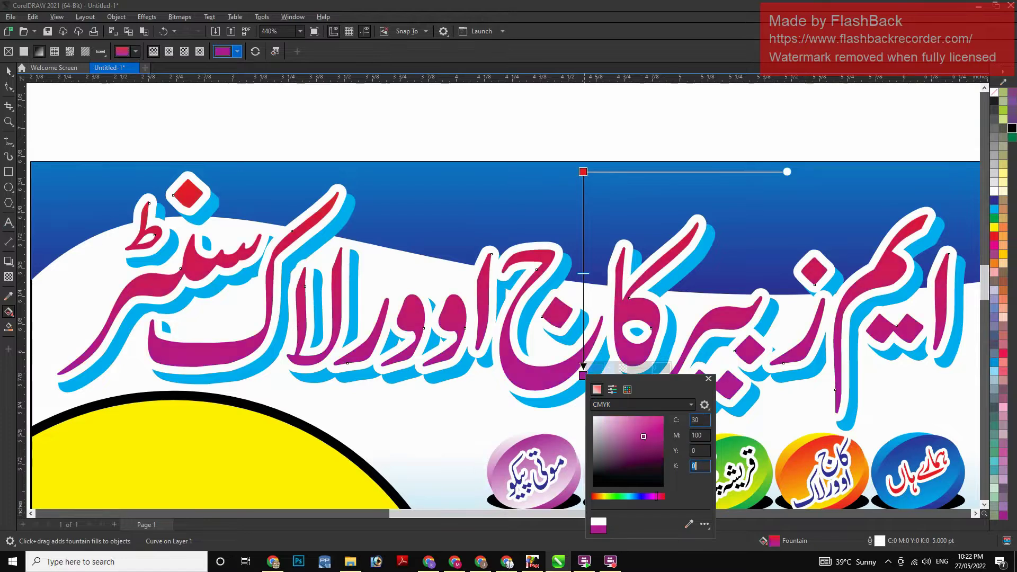
type("100")
key("Tab")
type("50")
Lighten the headline's gradient end color by setting C to 20 and K to 10
key("shift+Tab")
key("shift+Tab")
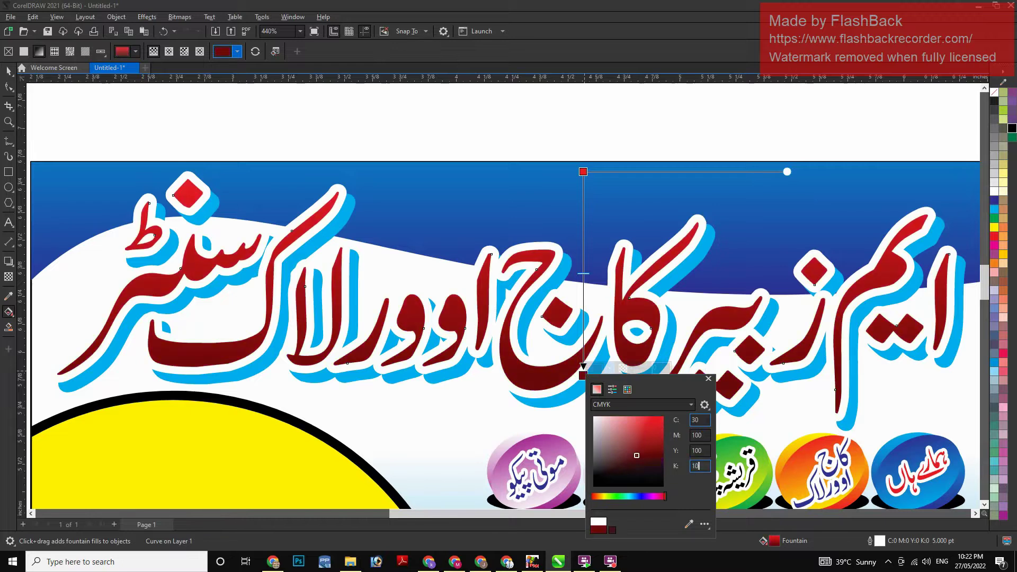
key("shift+Tab")
key("shift+Tab")
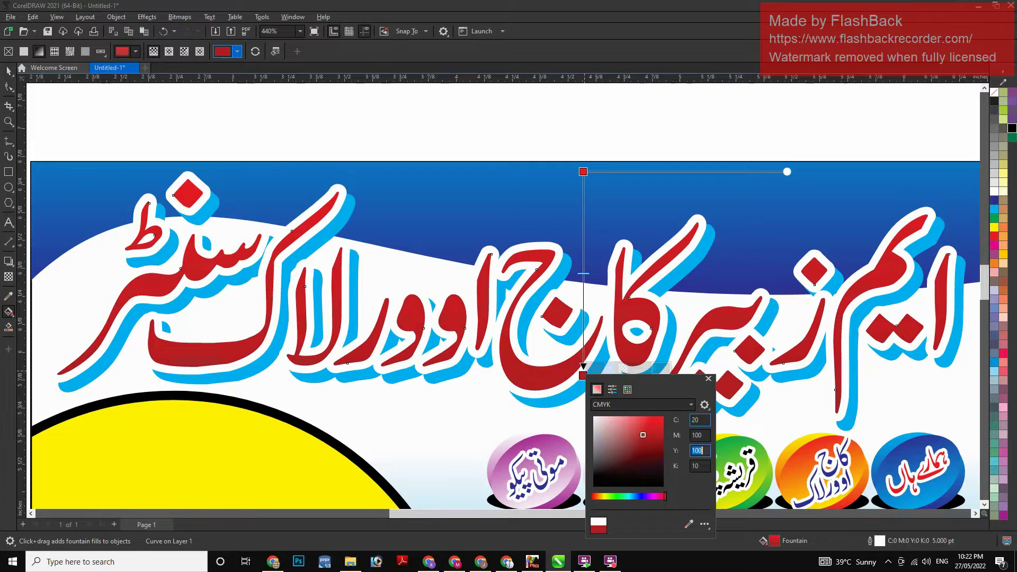
Redraw the headline's fountain fill vertically from bottom to top so the darker red lies at the top, and preview the card
left_click(427, 287)
left_click_drag(551, 389, 551, 228)
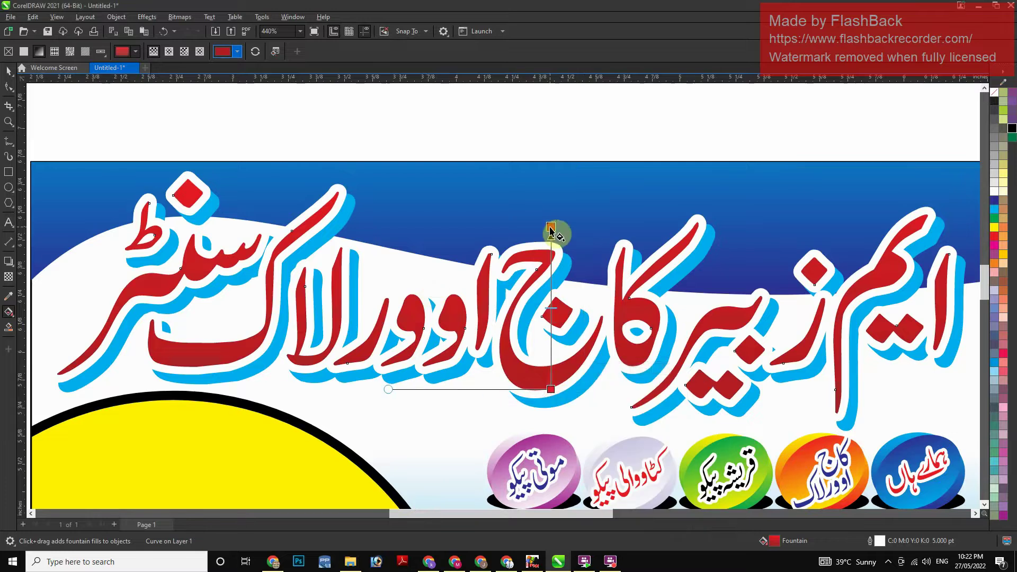
key("space")
scroll(233, 266, "down", 1)
key("F4")
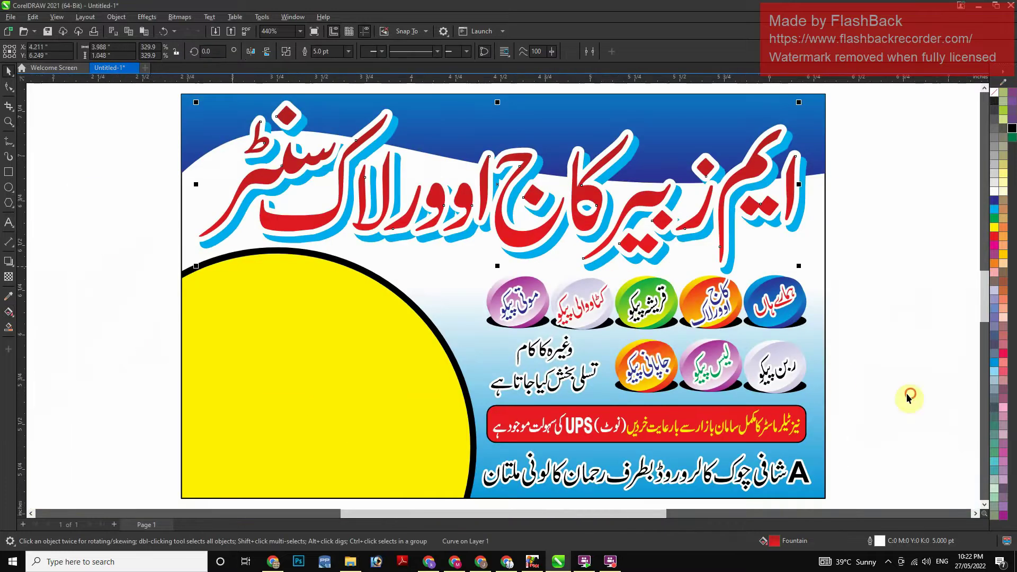
left_click(907, 393)
key("F9")
left_click(977, 395)
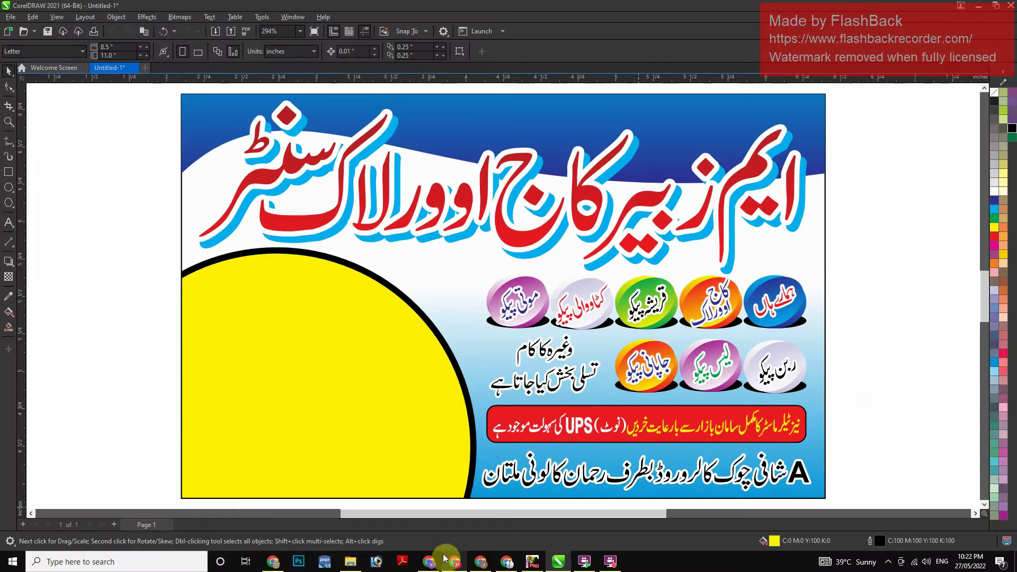
Switch to Chrome, search Google for KAJ OVER LOK MASHEEN and use the suggested spelling KAJ OVERLOCK MACHINE
left_click(273, 562)
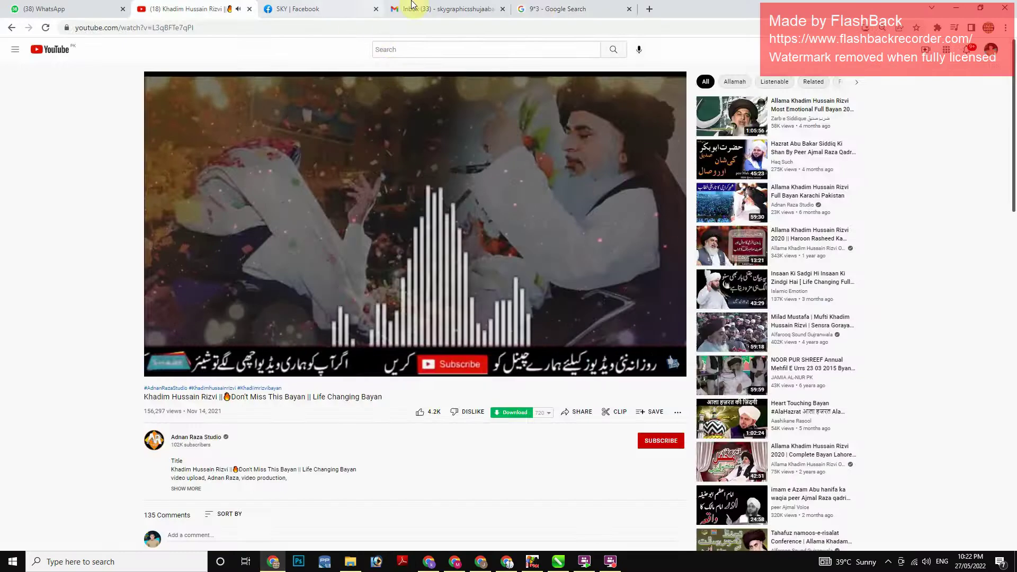
left_click(538, 10)
double_click(340, 65)
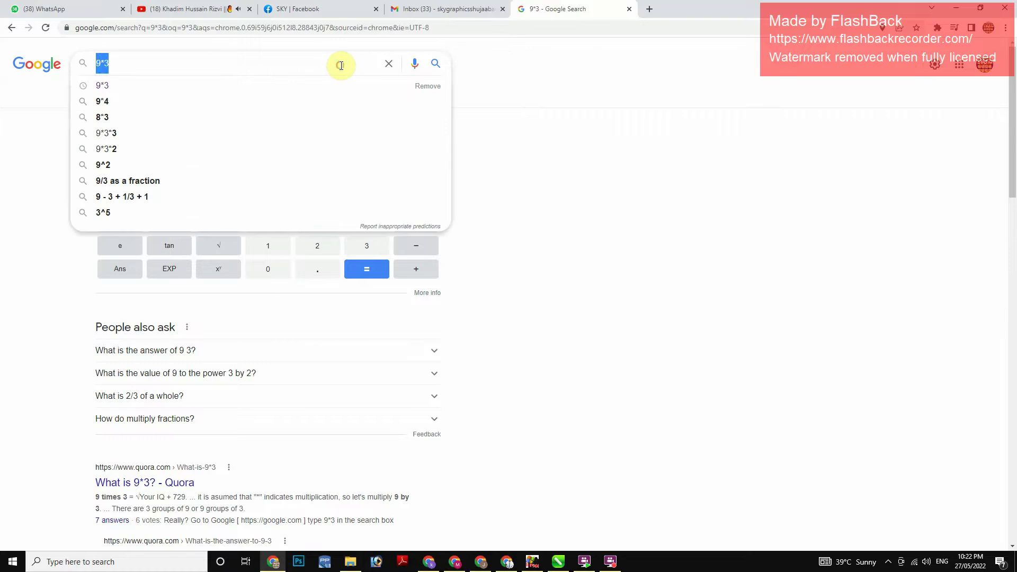
type("KAJ")
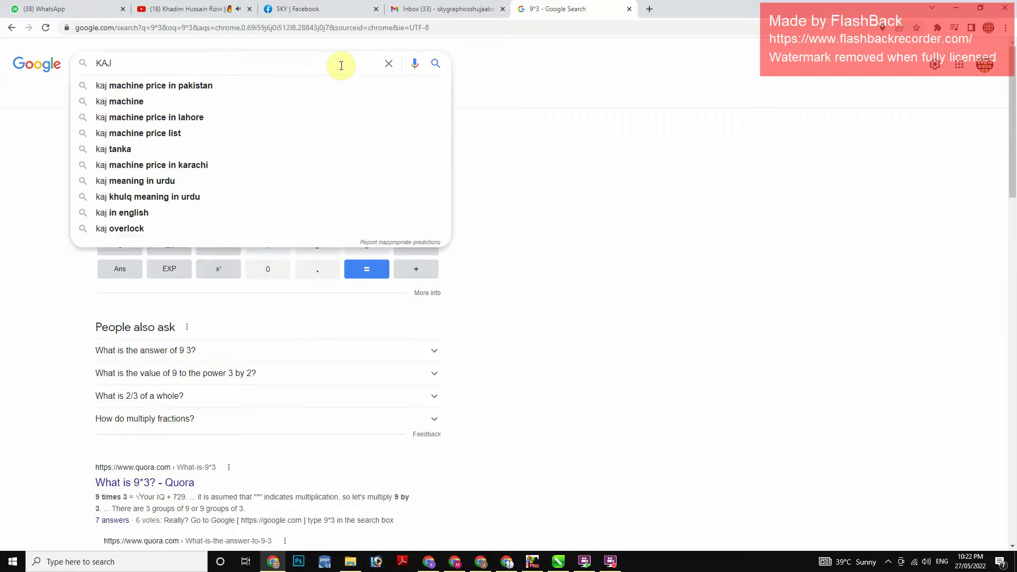
type(" OVER ")
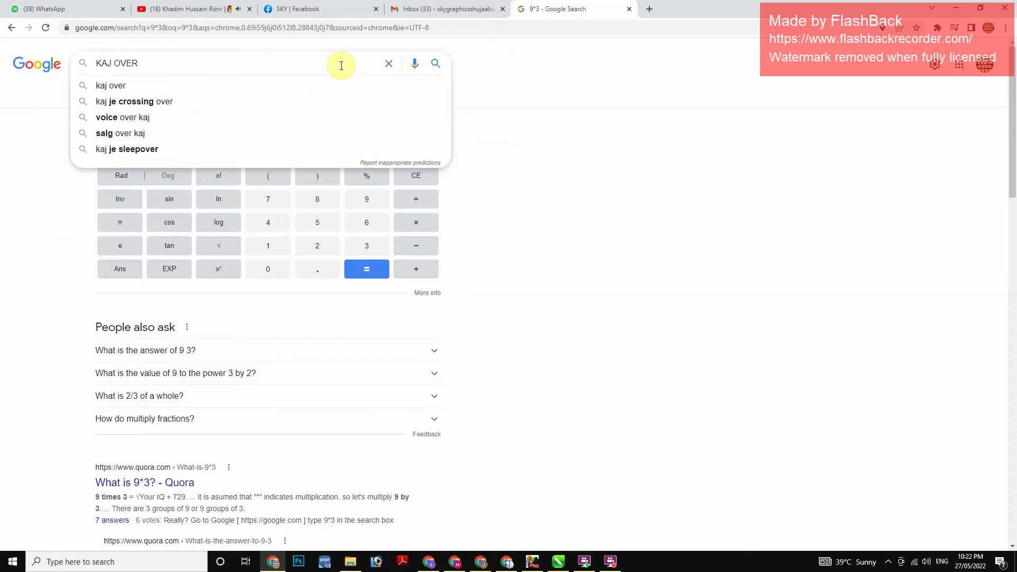
type("LOK MASHEEN")
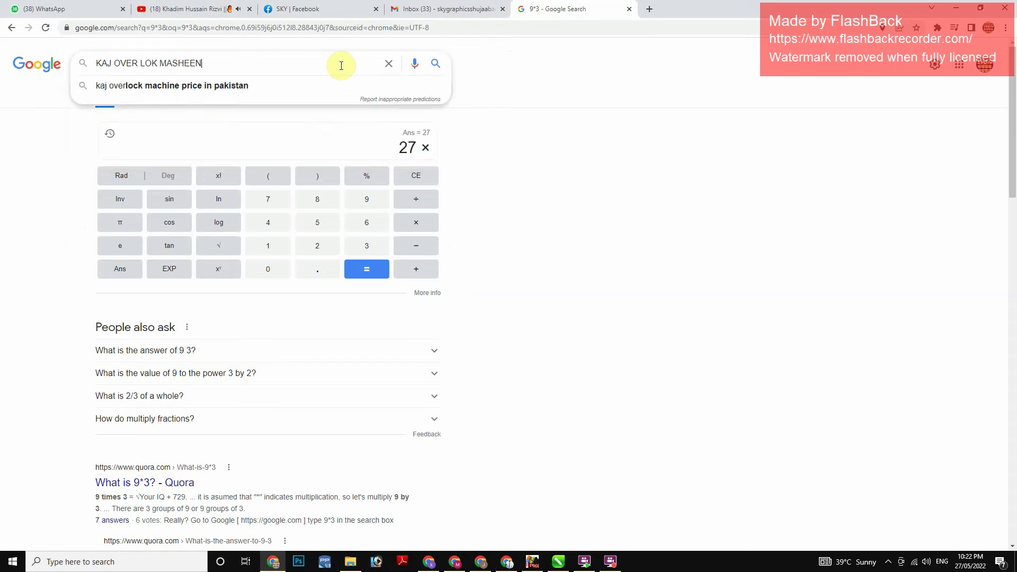
key("Return")
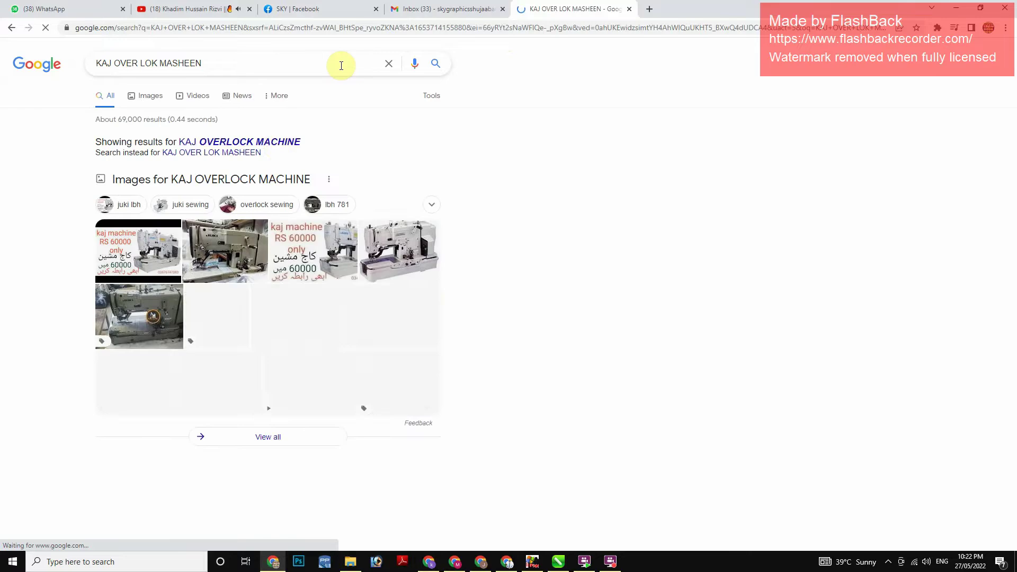
left_click(286, 140)
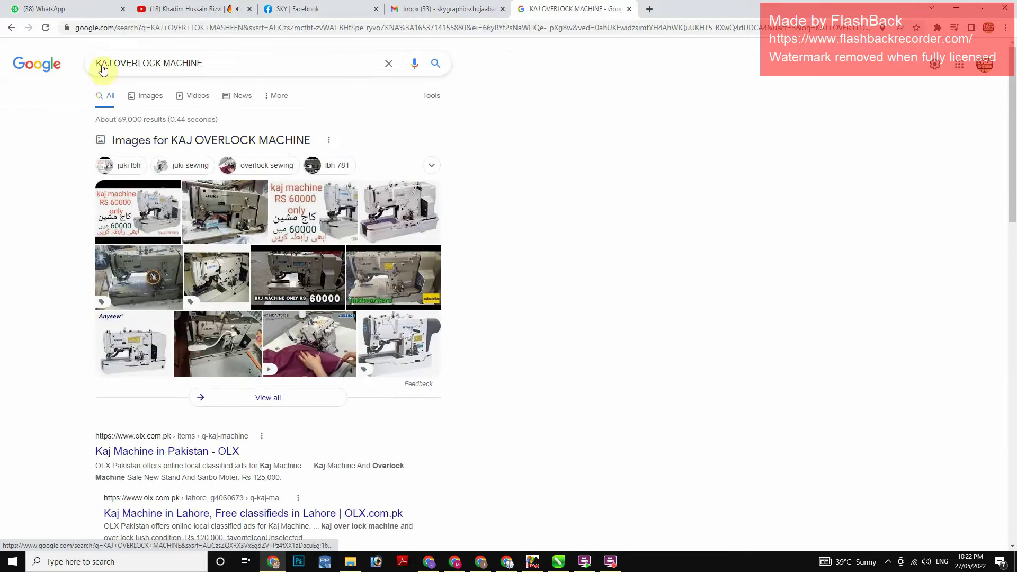
Show the image results for the machine search and filter them to the Large size
left_click(155, 99)
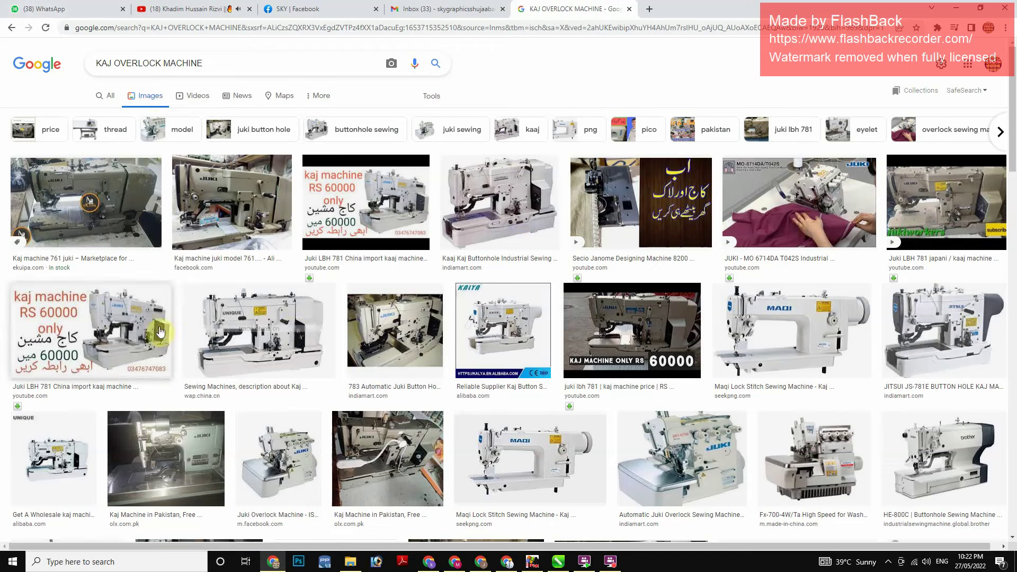
left_click(204, 130)
left_click(431, 97)
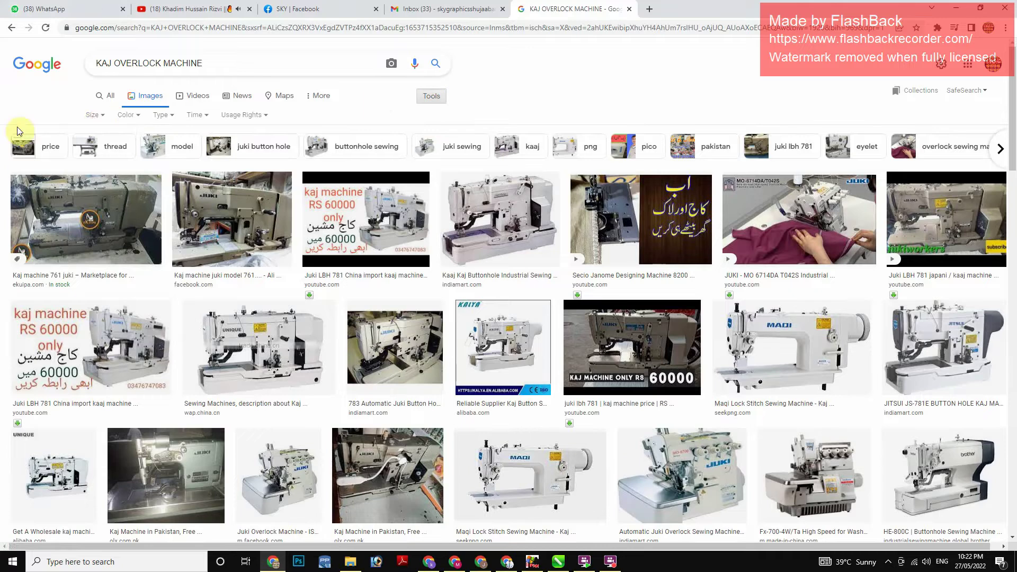
left_click(90, 115)
left_click(118, 162)
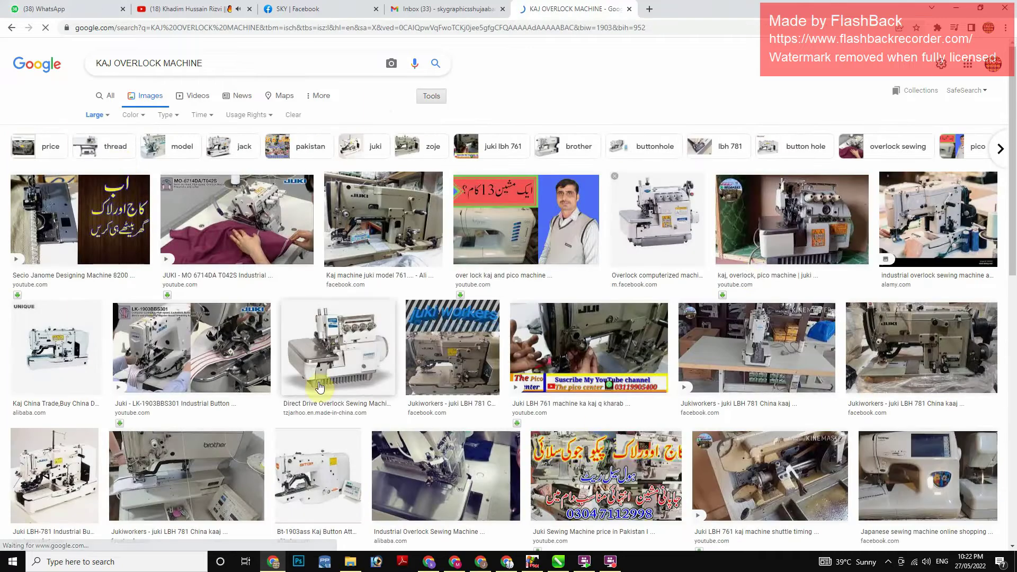
Preview the LBH 781 or 761 kaaj machine repair picture from the image results and close the preview
scroll(589, 321, "down", 7)
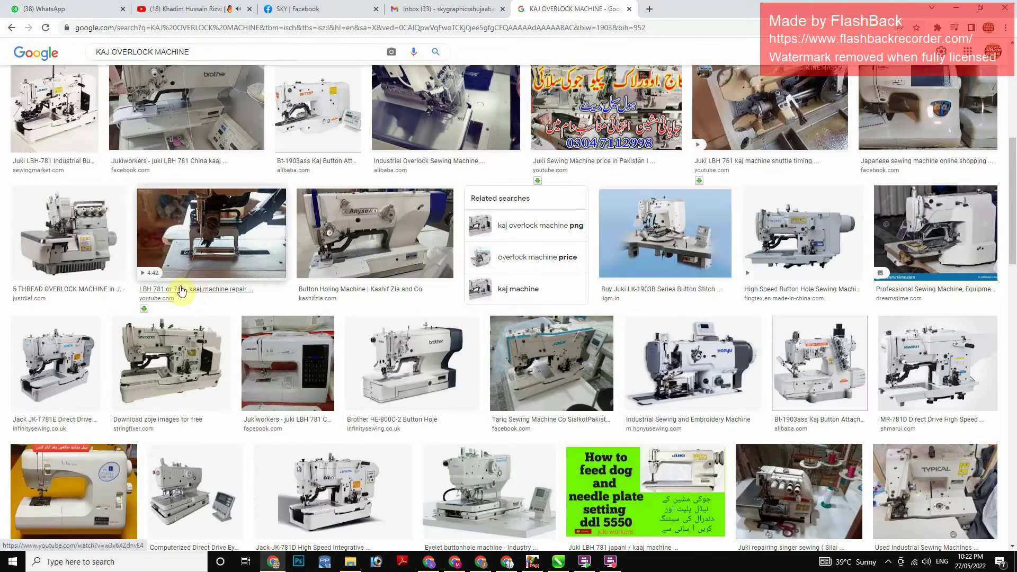
left_click(195, 279)
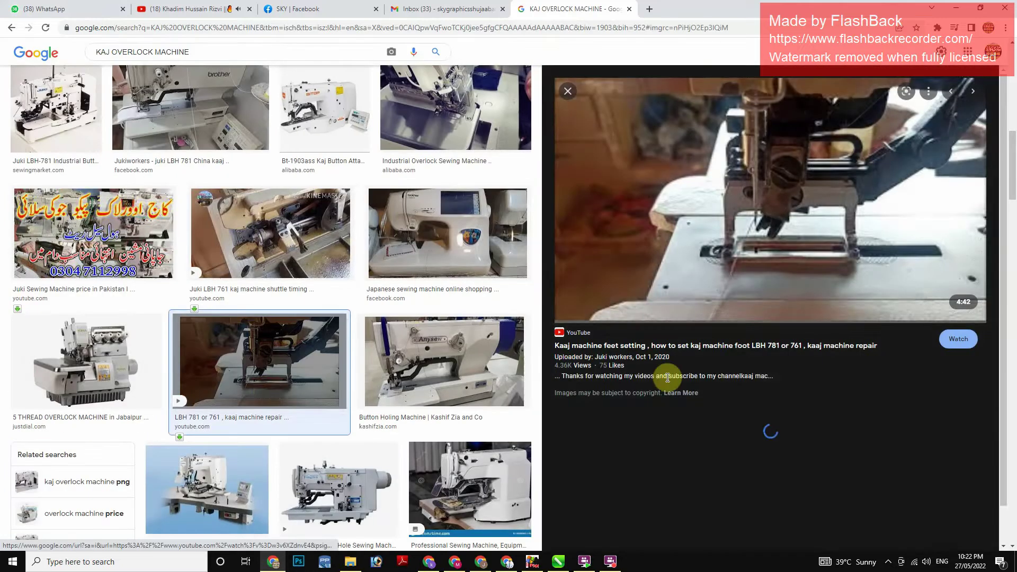
key("Escape")
Open the Zoje machine picture from stringfixer.com in the image results and copy the image
scroll(270, 394, "down", 1)
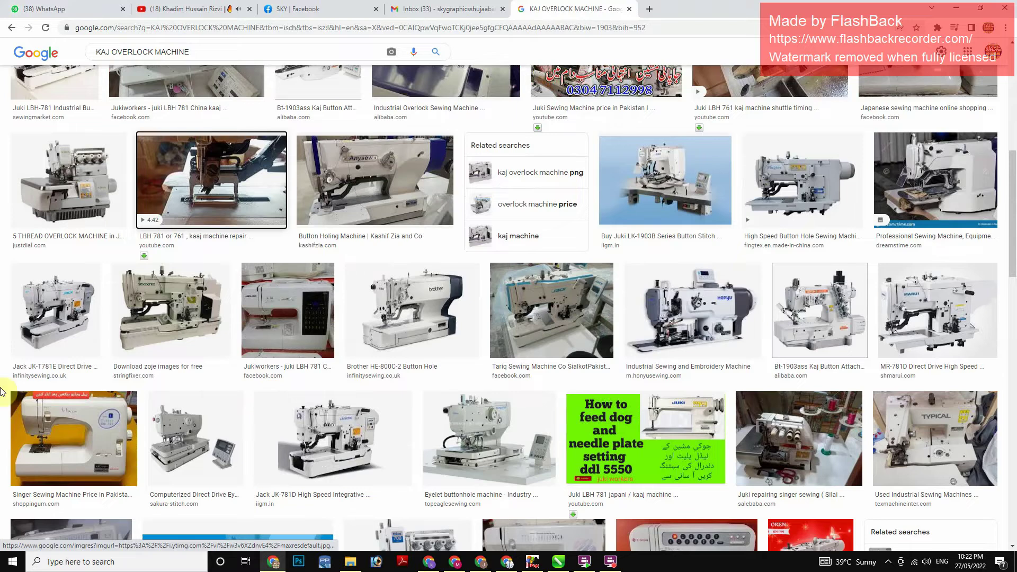
scroll(133, 344, "down", 1)
left_click(169, 318)
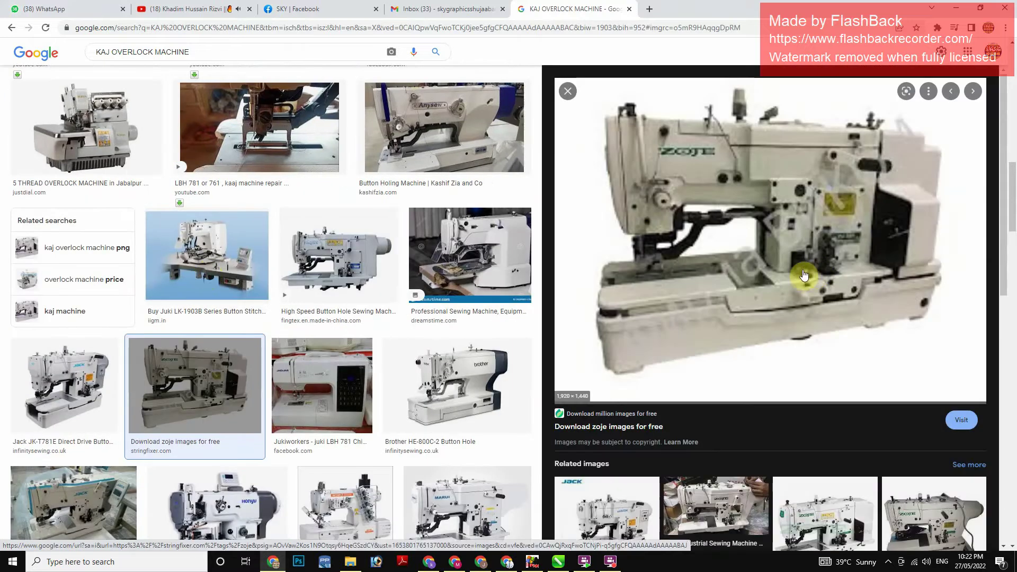
scroll(801, 280, "down", 5)
scroll(783, 281, "up", 5)
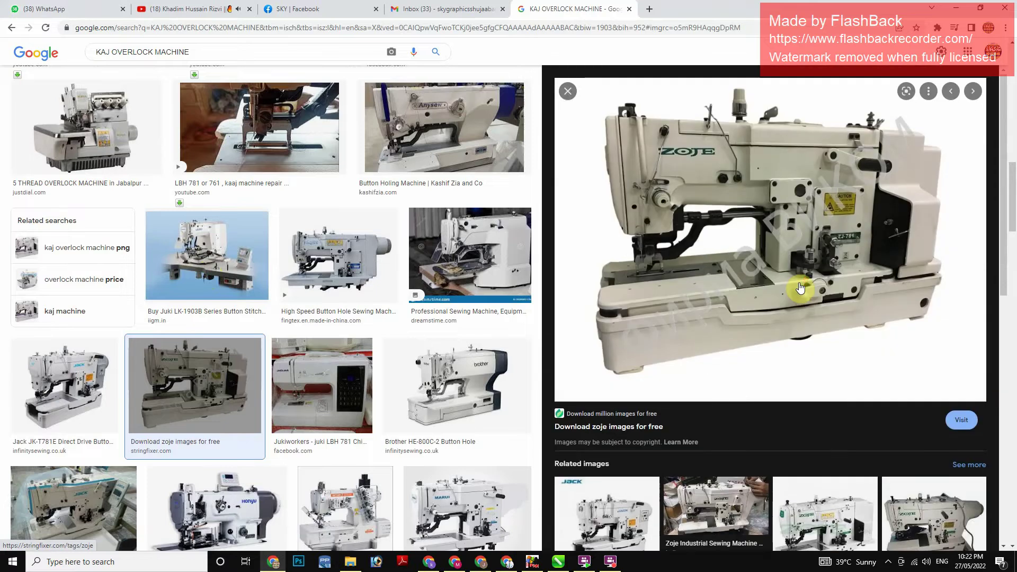
right_click(769, 216)
left_click(819, 350)
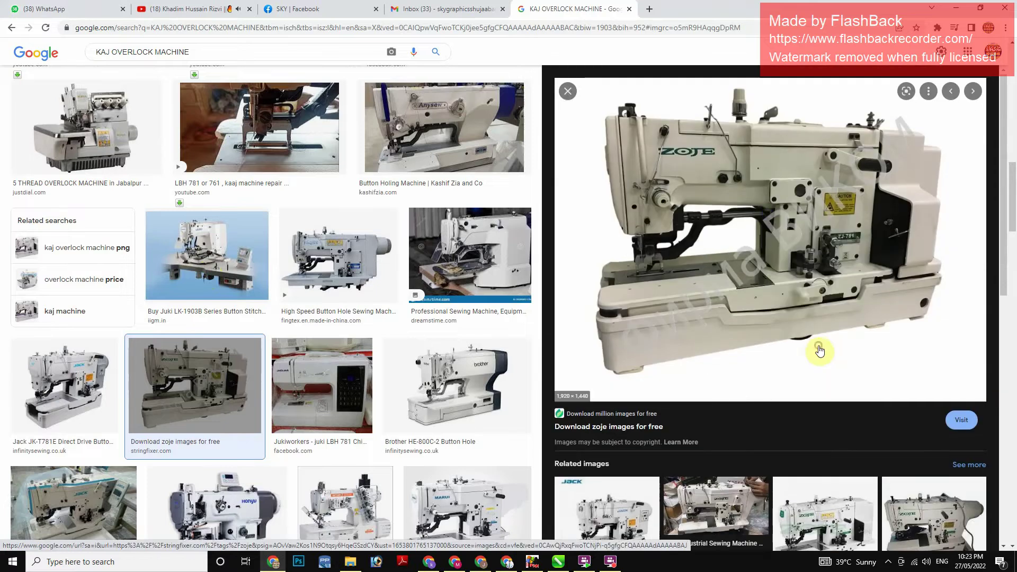
Switch back to CorelDRAW, paste the machine picture into the card and scale it to 2%
key("alt+Tab")
key("ctrl+v")
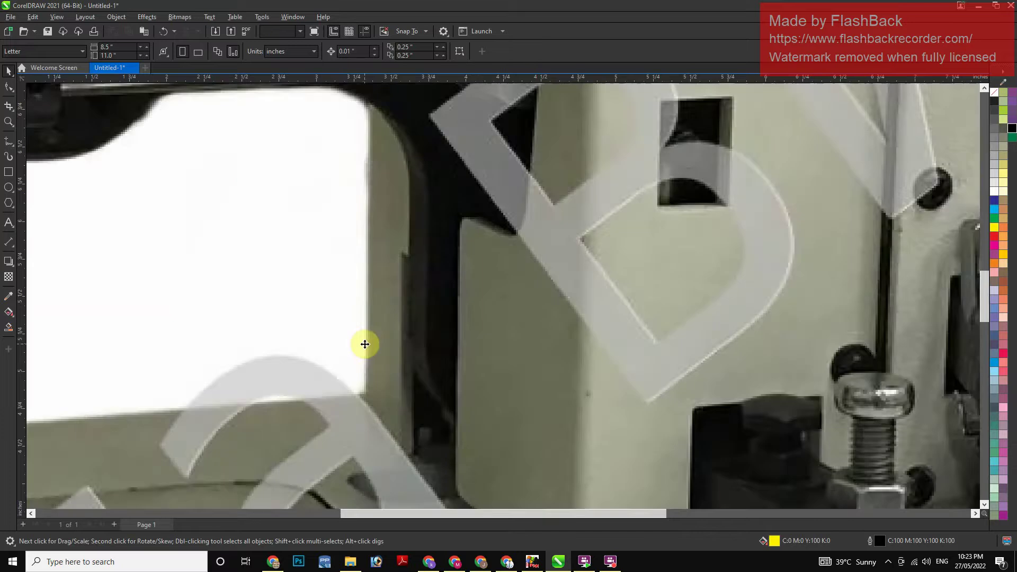
key("shift+F2")
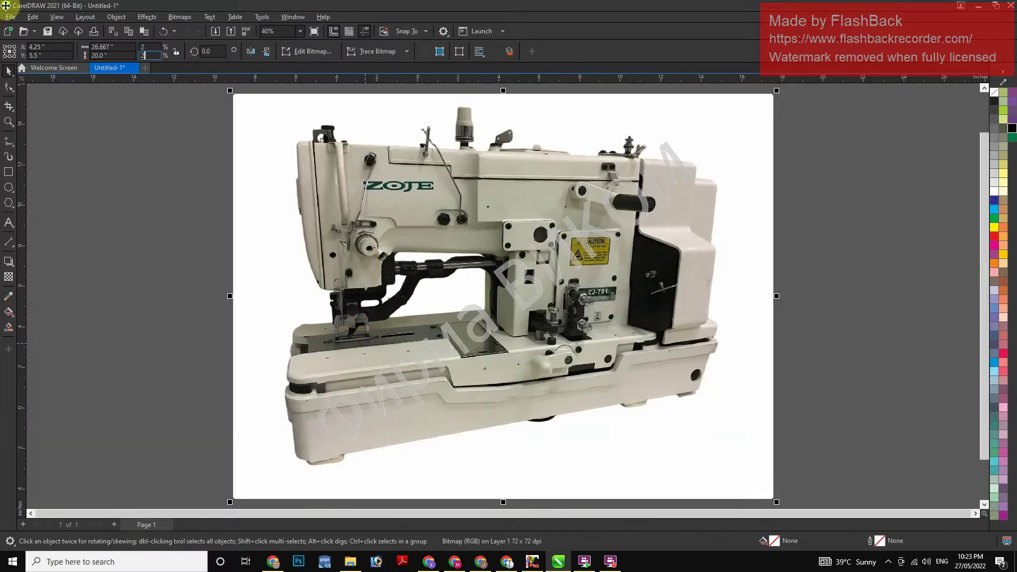
key("Return")
key("F4")
Fill the clipped large circle shape with white and move the machine picture to about its middle
left_click(408, 407)
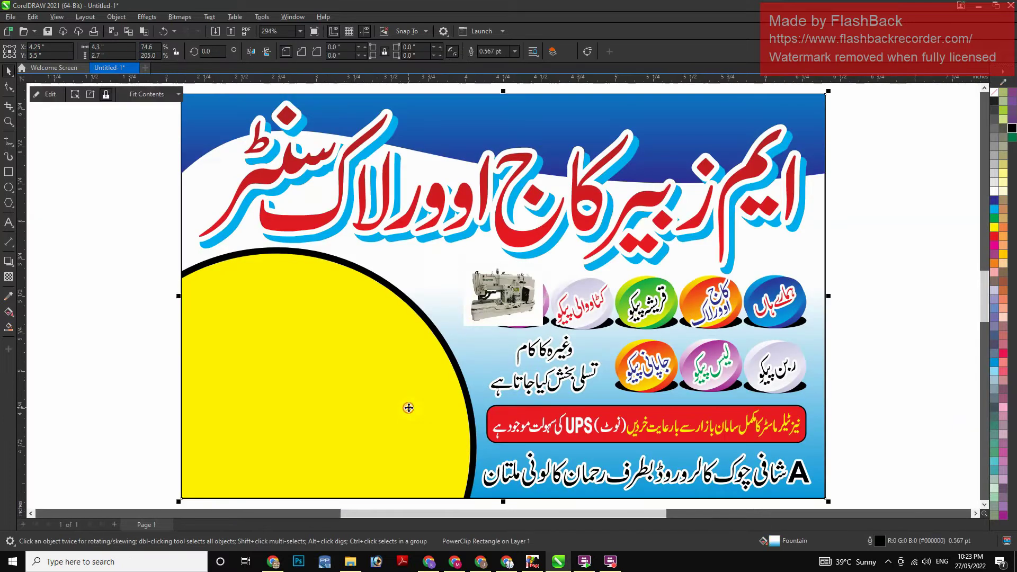
left_click(408, 408, "ctrl")
left_click(994, 192)
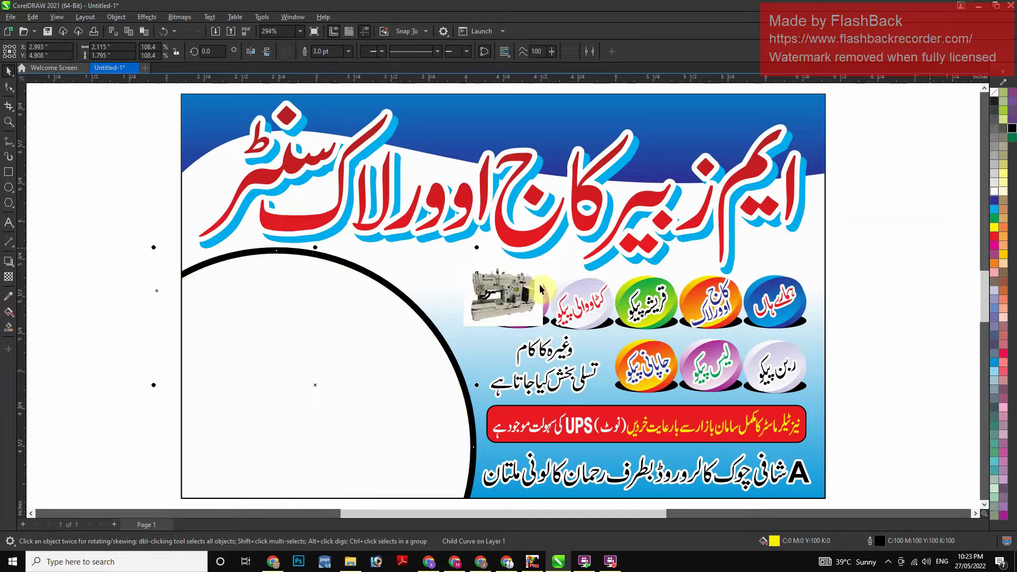
left_click_drag(498, 300, 313, 384)
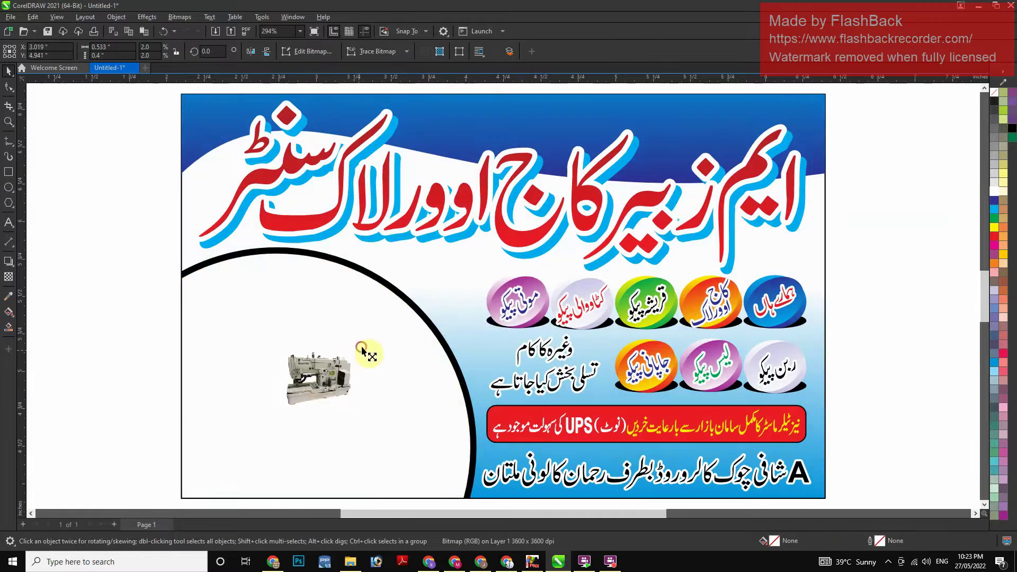
Enlarge the machine picture to about 5.3% and pull its upper-right corner node inward along the circle's edge
left_click_drag(362, 349, 428, 296)
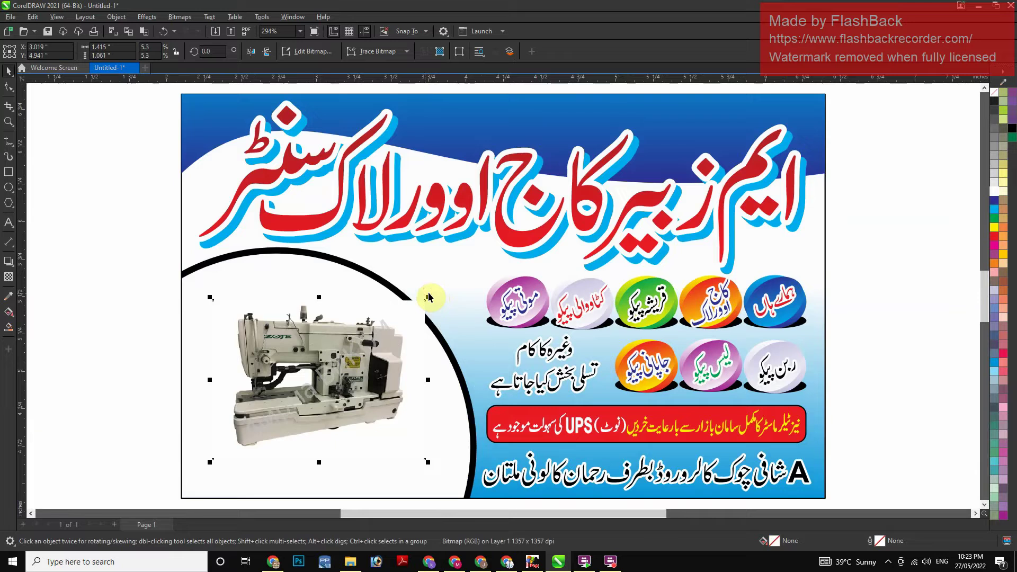
left_click(370, 270)
left_click_drag(462, 341, 456, 342)
key("Left")
key("Left")
key("Left")
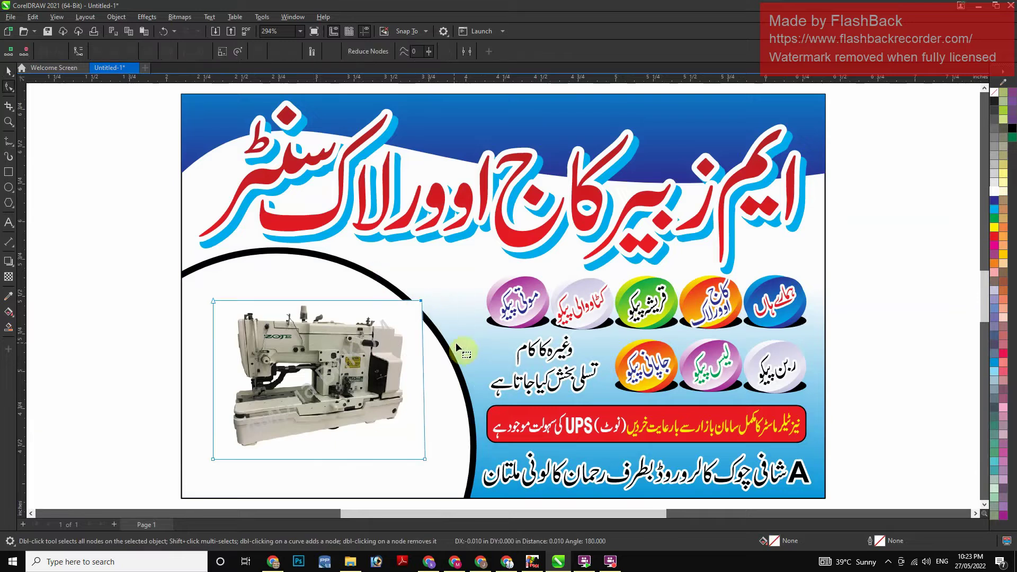
key("Left")
key("Left")
key("Left")
key("Left")
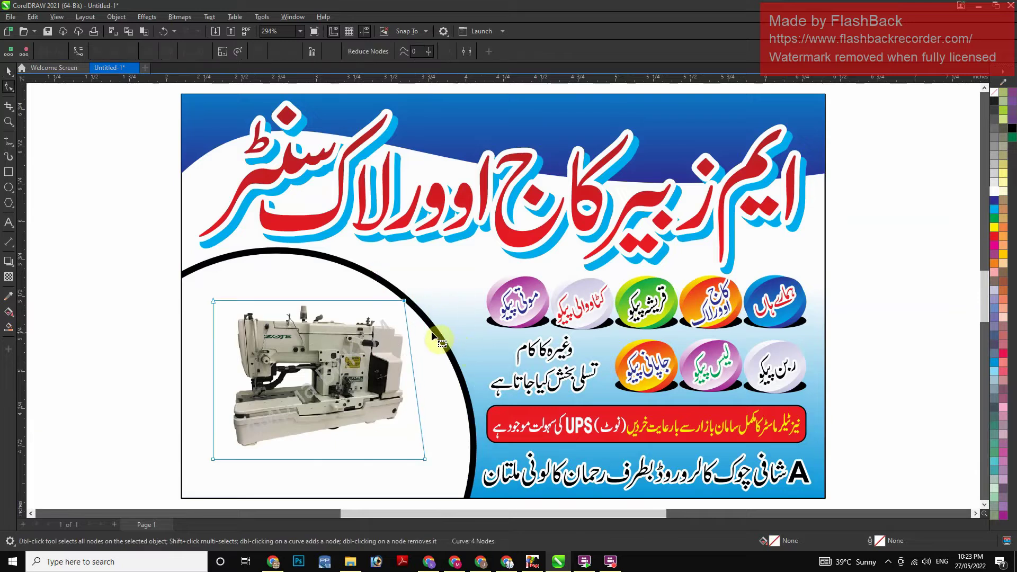
key("Left")
Raise the lower-right corner node of the machine picture to crop the empty area below the machine
scroll(403, 450, "down", 1)
key("Up")
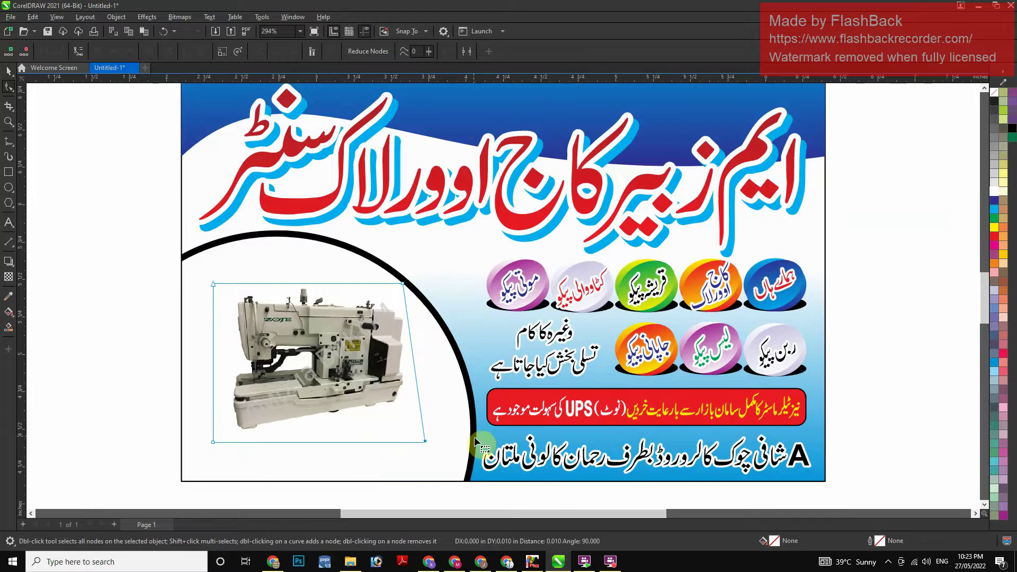
key("Up")
key("Up")
key("Up")
key("Up")
key("Up")
key("Up")
key("Up")
key("Up")
key("Up")
key("Up")
key("Up")
key("Up")
key("Up")
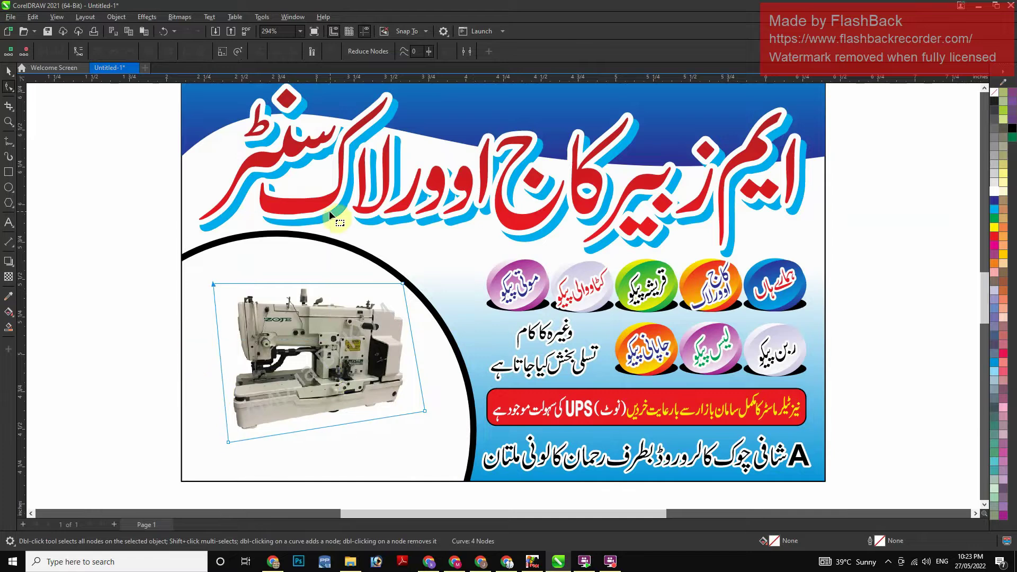
Crop the picture's lower-left corner inward and place the machine at 5% scale in the lower-left part of the circle
key("Right")
key("Right")
key("Right")
key("Right")
key("Right")
key("Right")
key("Right")
key("Right")
key("Right")
key("Right")
key("Right")
key("space")
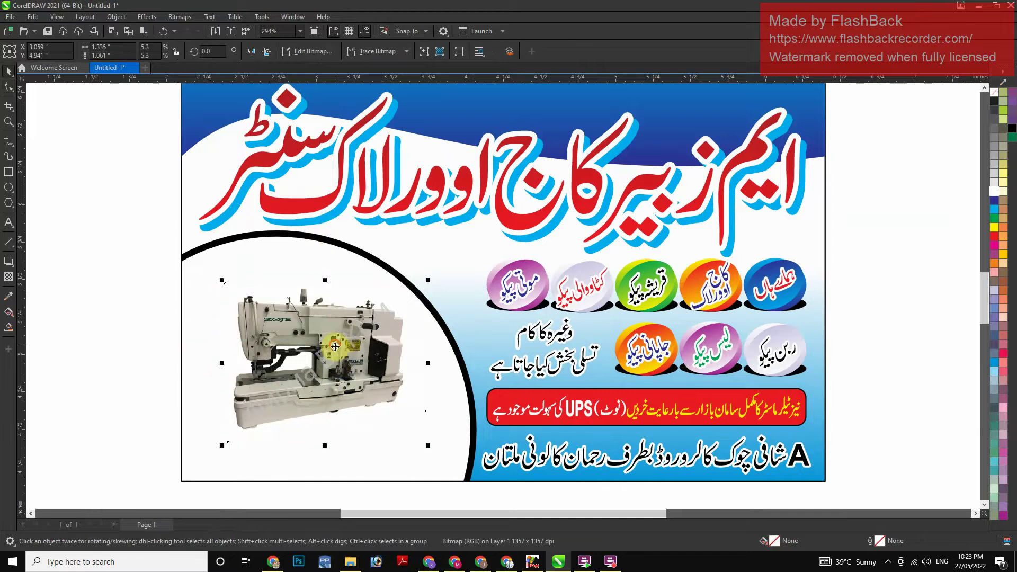
left_click_drag(334, 345, 301, 377)
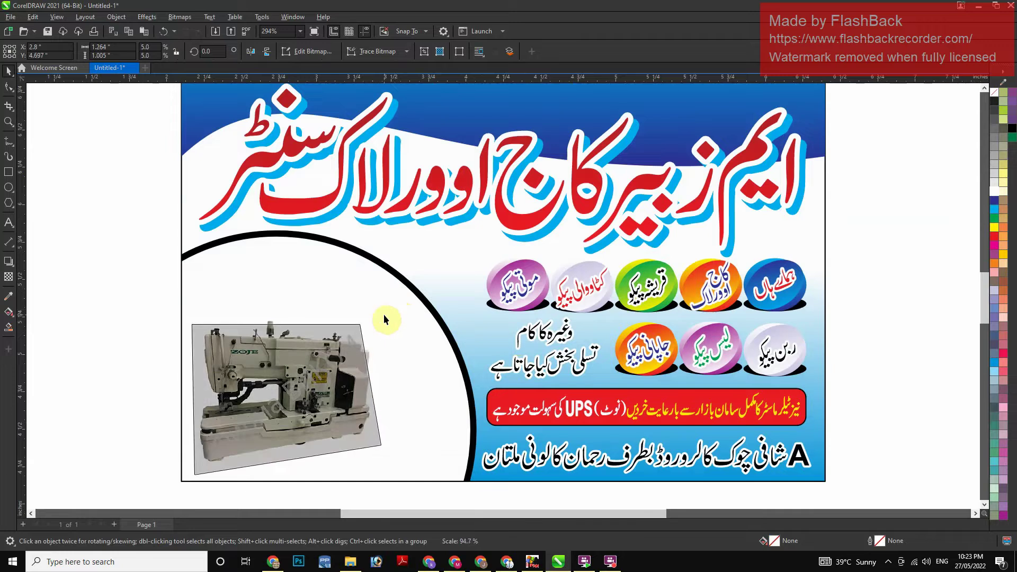
Switch to the browser, open the overlock machine picture from salebaba.com in the image results and copy the image
key("alt+Tab")
scroll(740, 313, "down", 5)
scroll(449, 313, "down", 8)
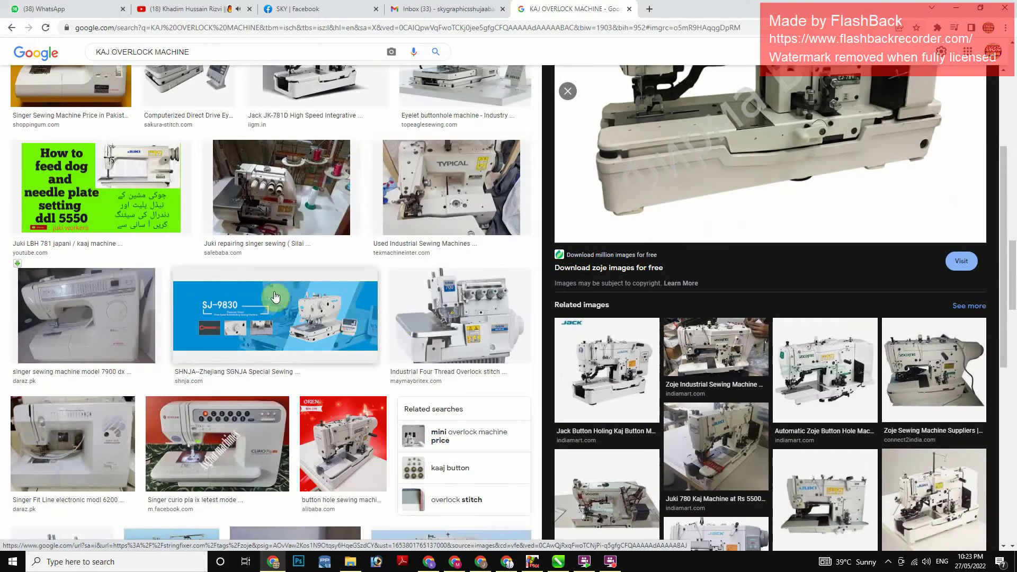
left_click(283, 187)
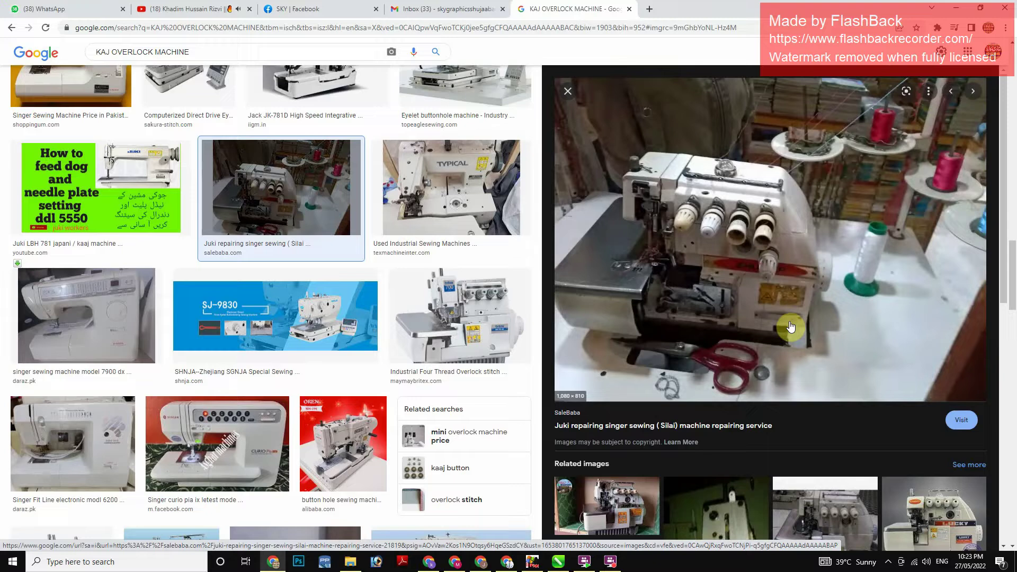
right_click(790, 327)
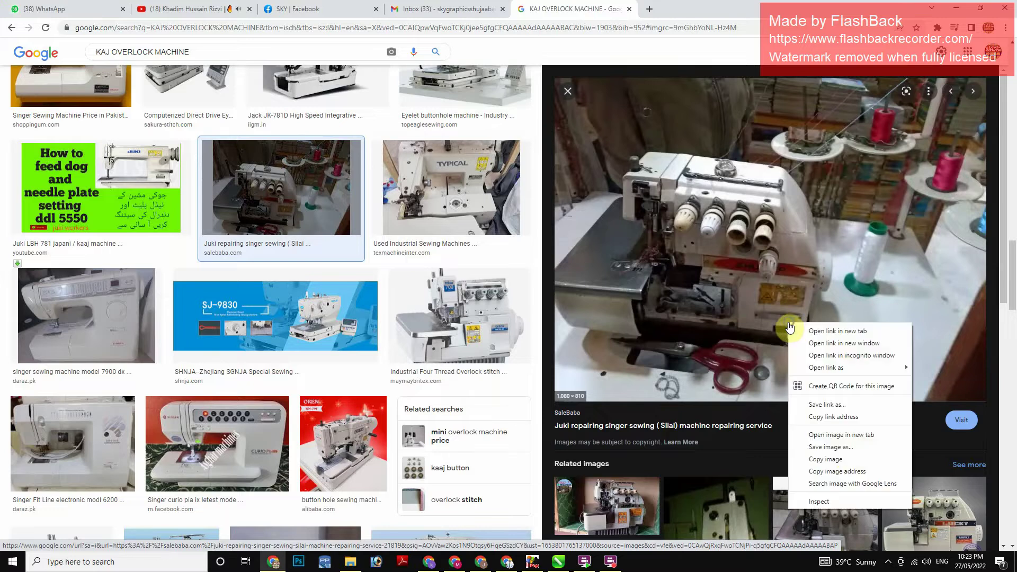
left_click(851, 460)
Switch back to CorelDRAW, paste the overlock machine picture, scale it to 5% and place it beside the card's right edge
key("alt+Tab")
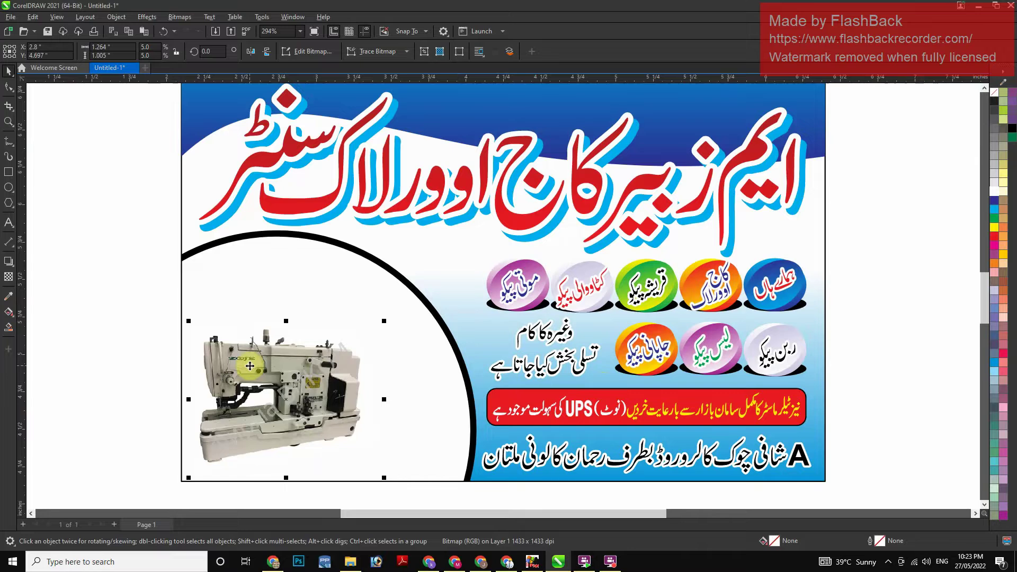
key("ctrl+v")
key("shift+F2")
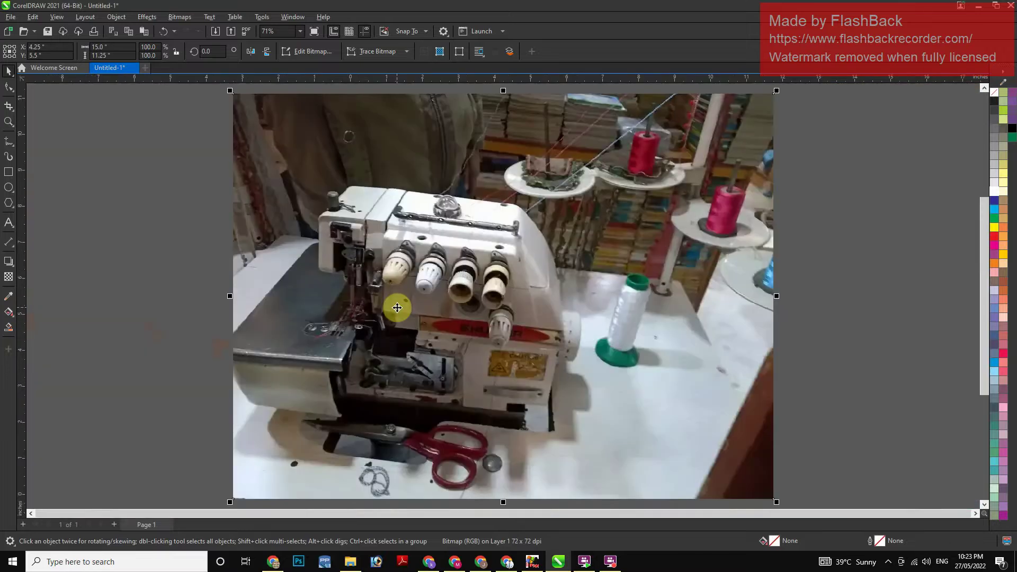
type("5")
key("Return")
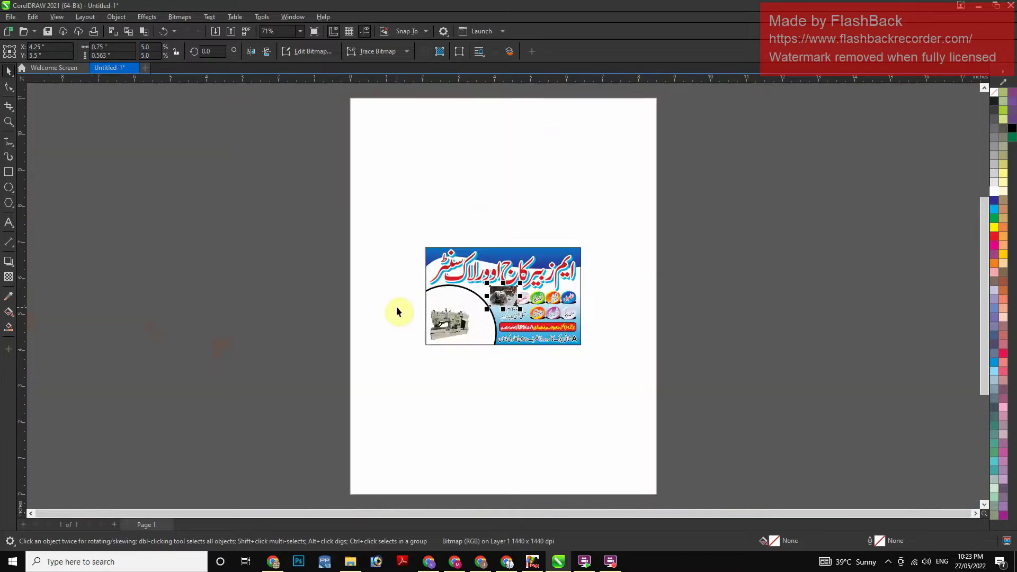
key("F4")
left_click_drag(490, 315, 893, 315)
left_click_drag(734, 319, 935, 319)
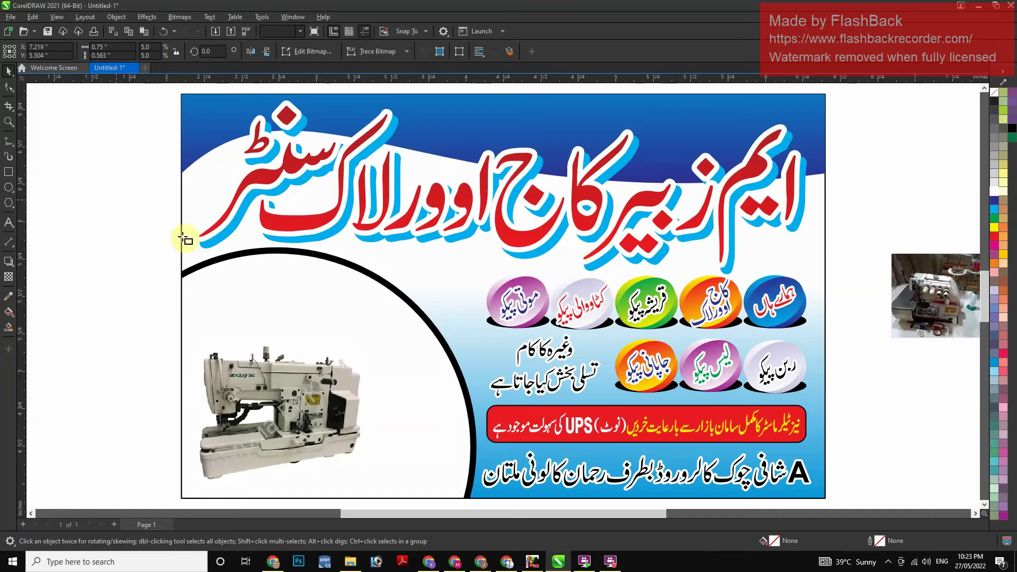
Draw a five-sided polygon about 1.33 by 1.26 inches over the large circle's right edge
key("F7")
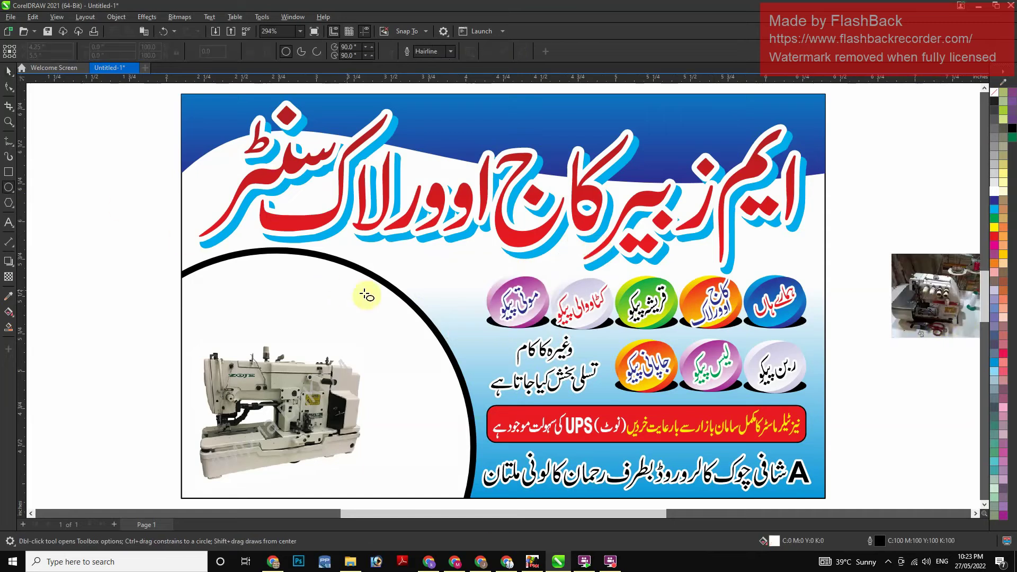
left_click(9, 203)
left_click_drag(359, 280, 449, 367)
key("space")
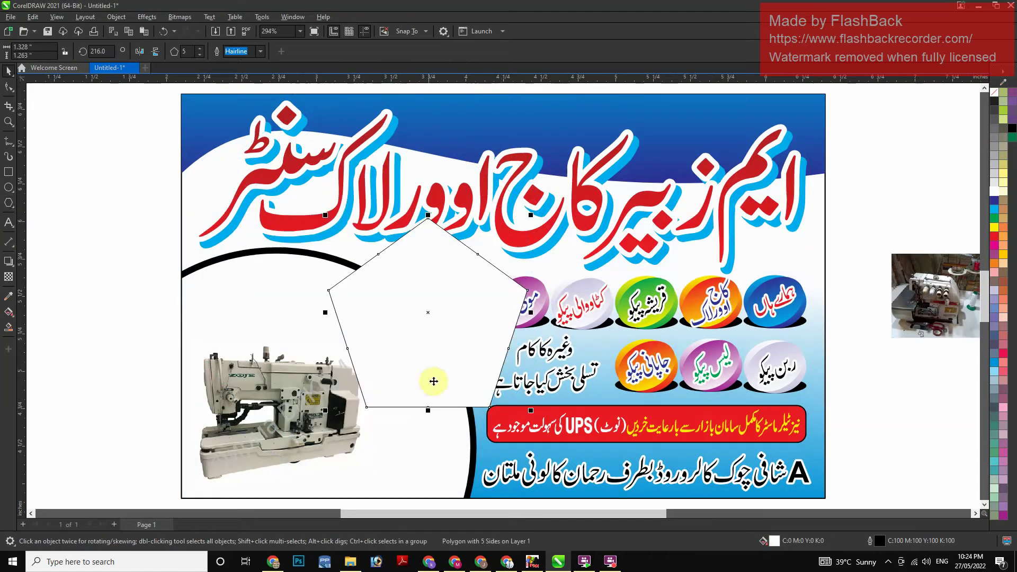
Set the polygon to 6 sides and shrink it to about 1.0 by 0.92 inches on the circle's upper-right edge
left_click(190, 50)
type("7")
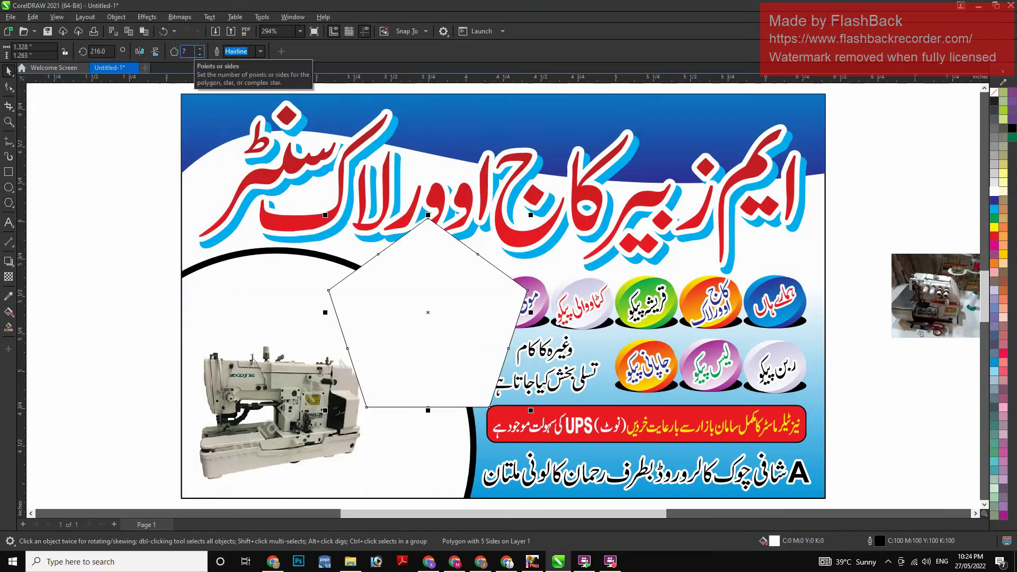
key("Return")
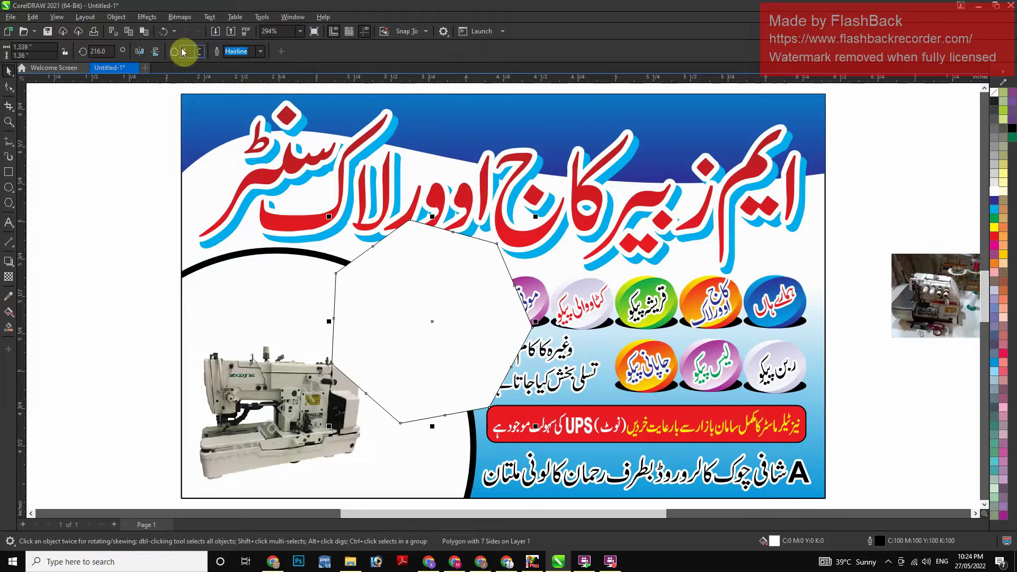
double_click(187, 48)
type("6")
key("Return")
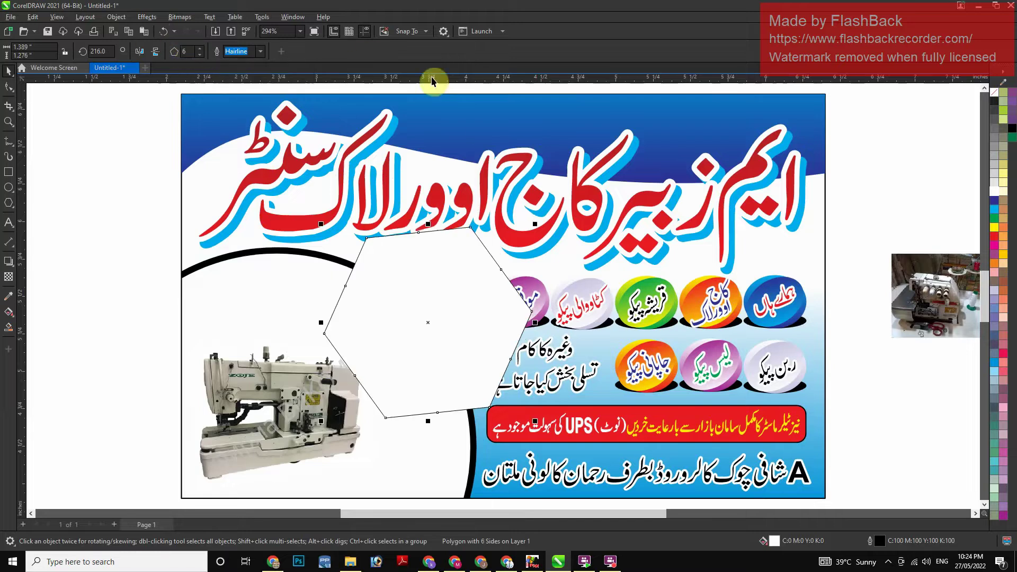
left_click_drag(536, 228, 526, 250)
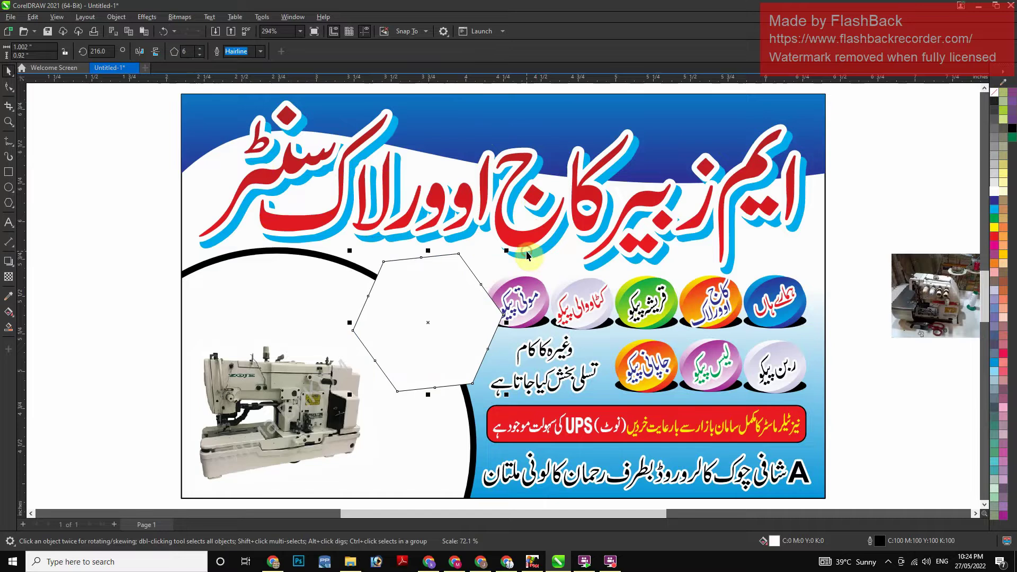
left_click_drag(465, 294, 446, 304)
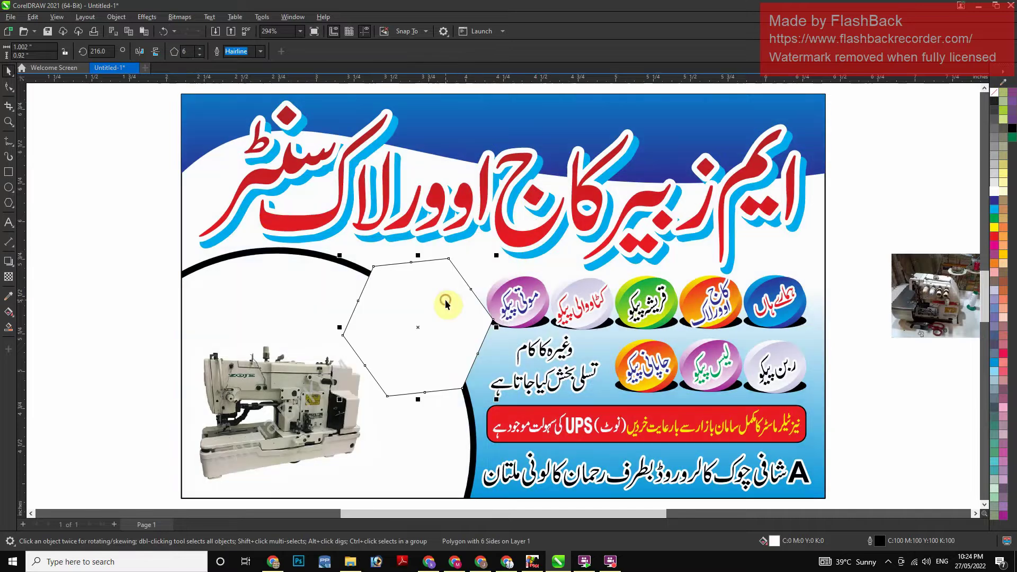
left_click(571, 330)
left_click_drag(430, 234, 858, 438)
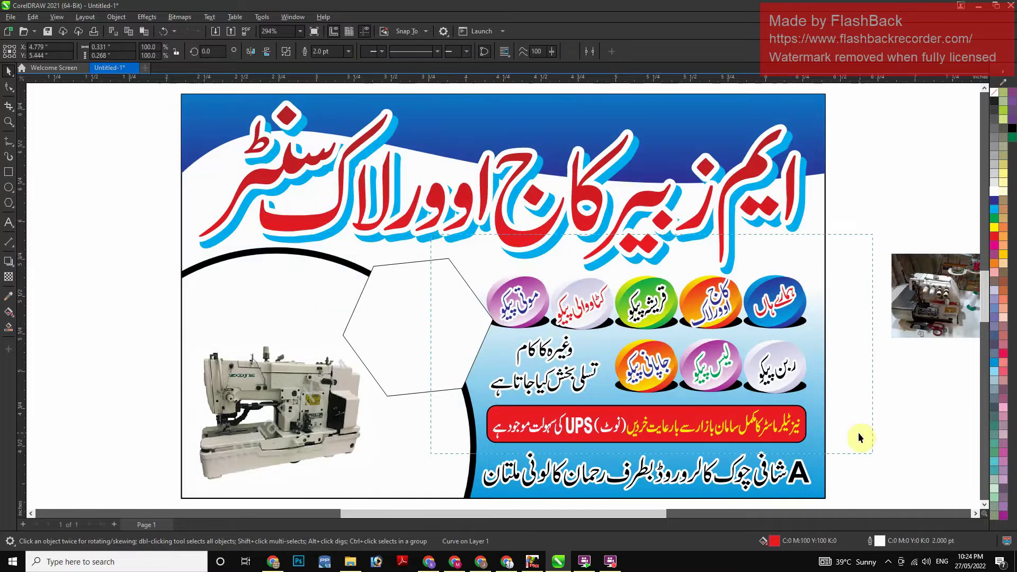
left_click_drag(890, 518, 898, 539)
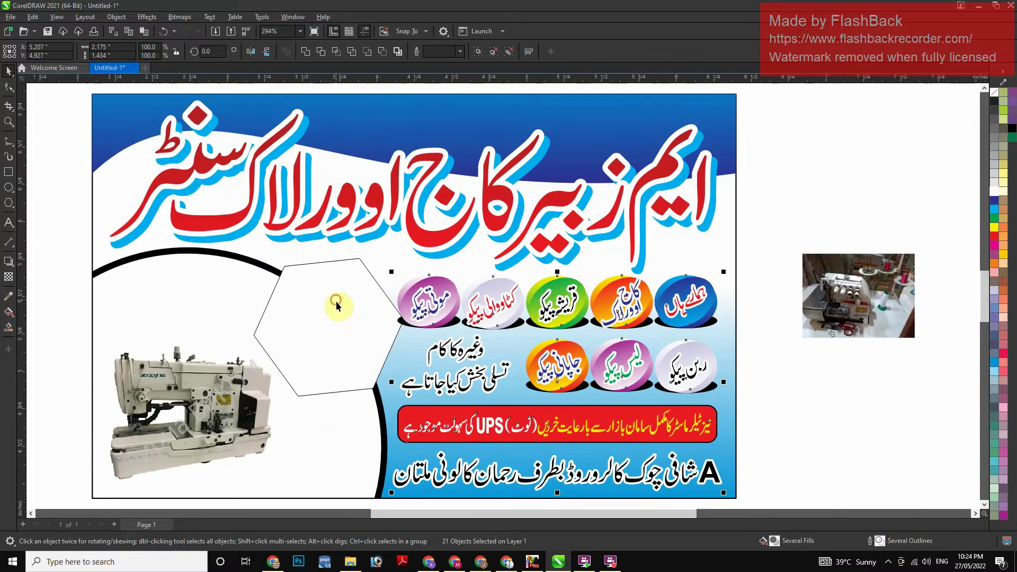
Give the hexagon a green fill and outline and add a smaller white copy, about 0.88 by 0.81 inches, inside it
left_click(336, 306)
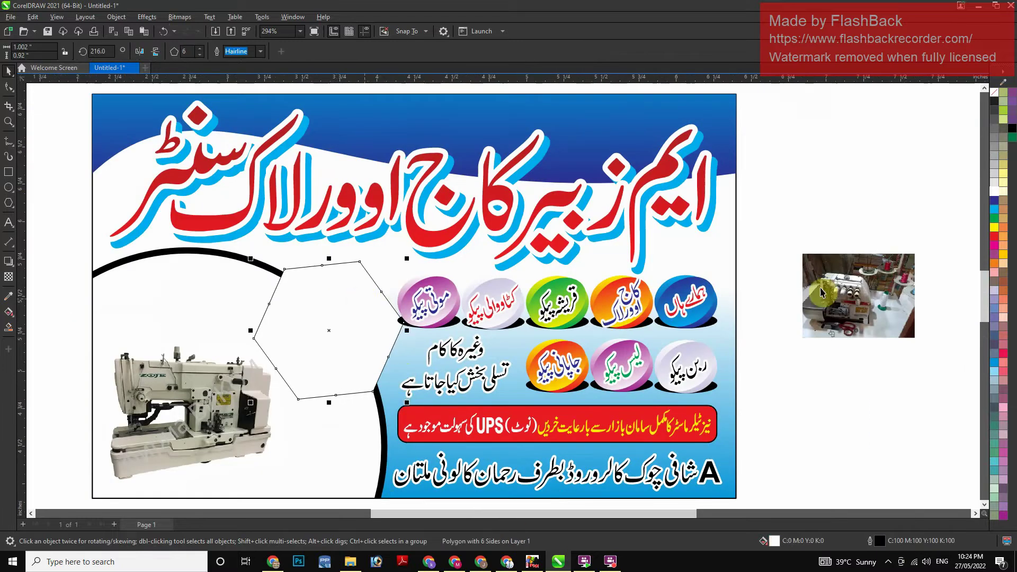
left_click(994, 218)
right_click(994, 219)
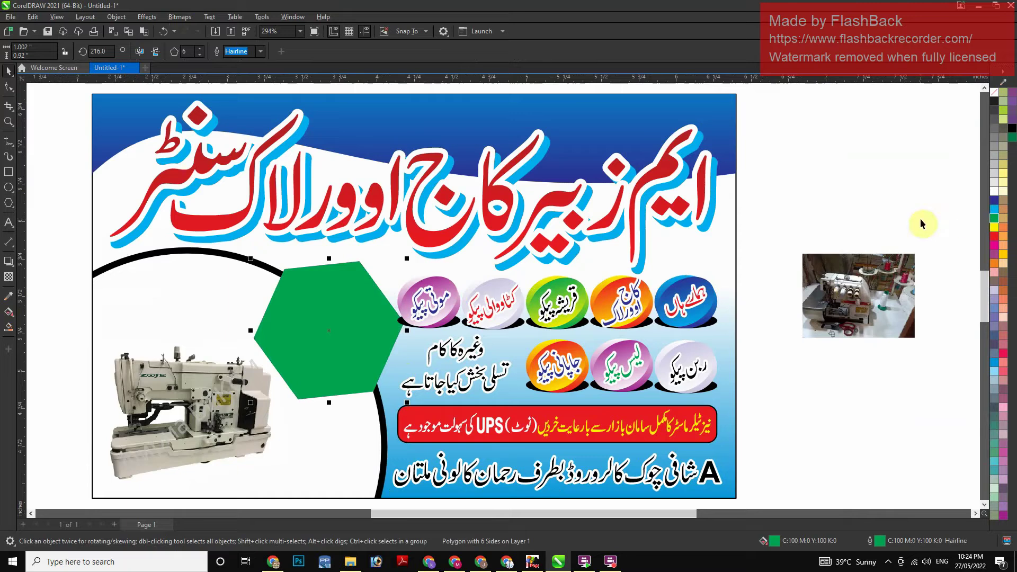
left_click_drag(408, 261, 411, 267)
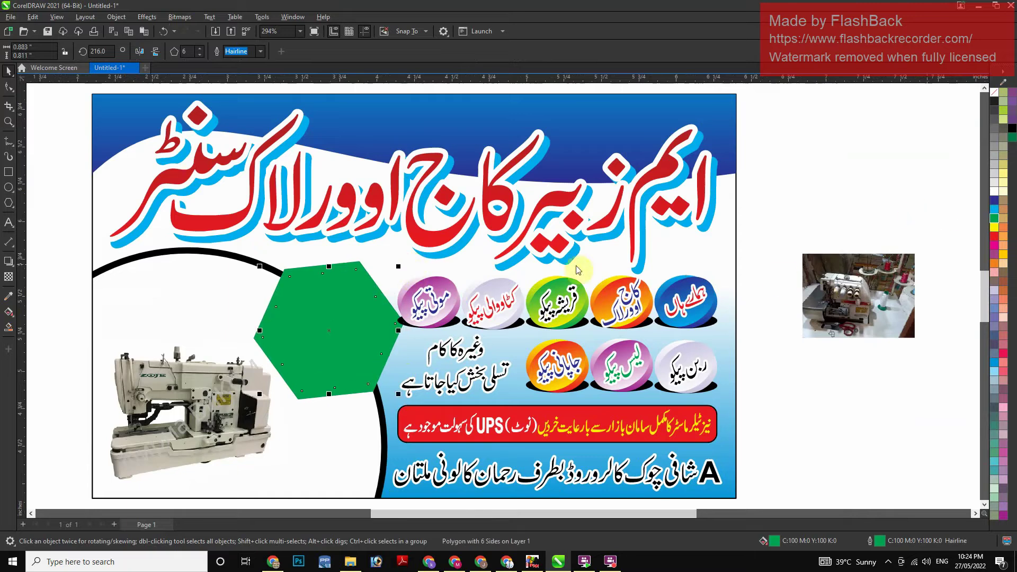
left_click(992, 192)
PowerClip the overlock machine picture inside the white inner hexagon
right_click(863, 286)
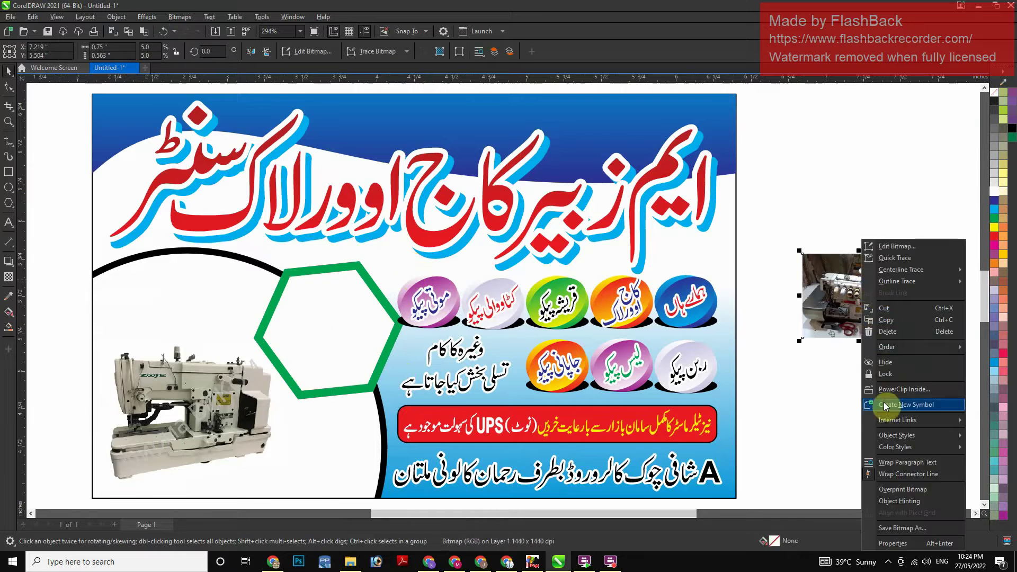
left_click(884, 389)
left_click(291, 351)
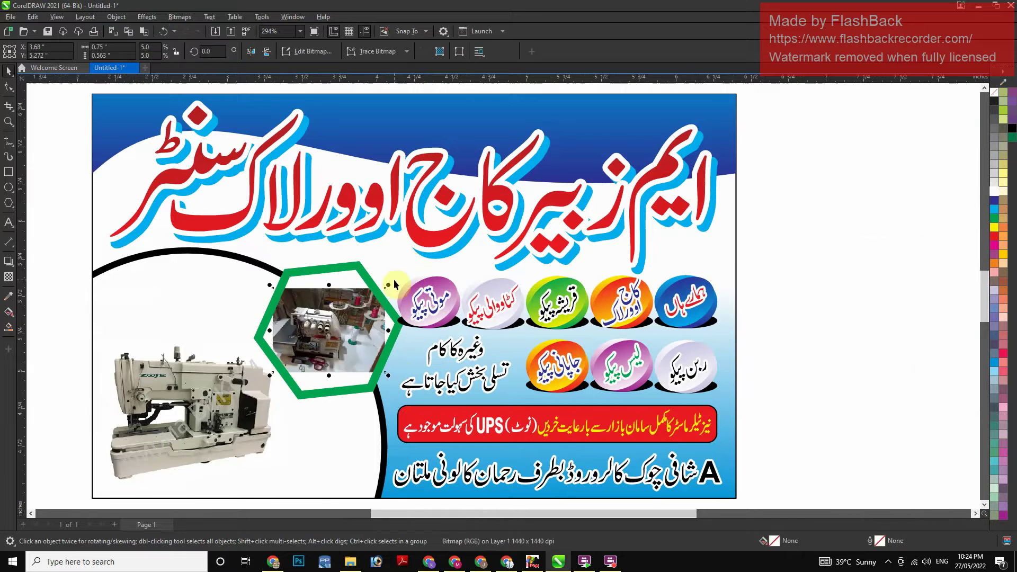
Enlarge the clipped overlock machine picture to about 7.5% and shift it slightly right so it fills the hexagon
left_click_drag(388, 286, 415, 265)
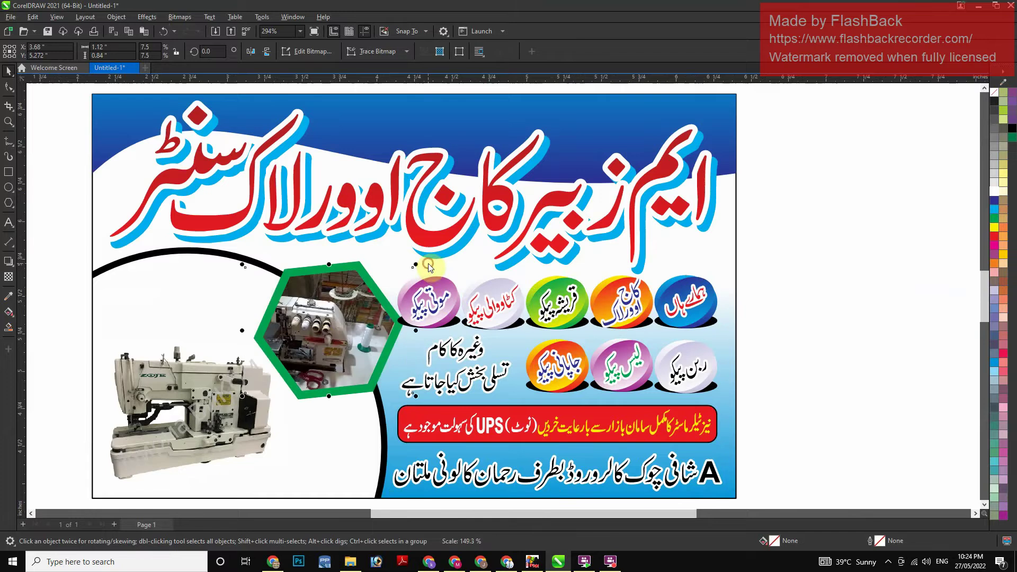
left_click_drag(332, 334, 339, 337)
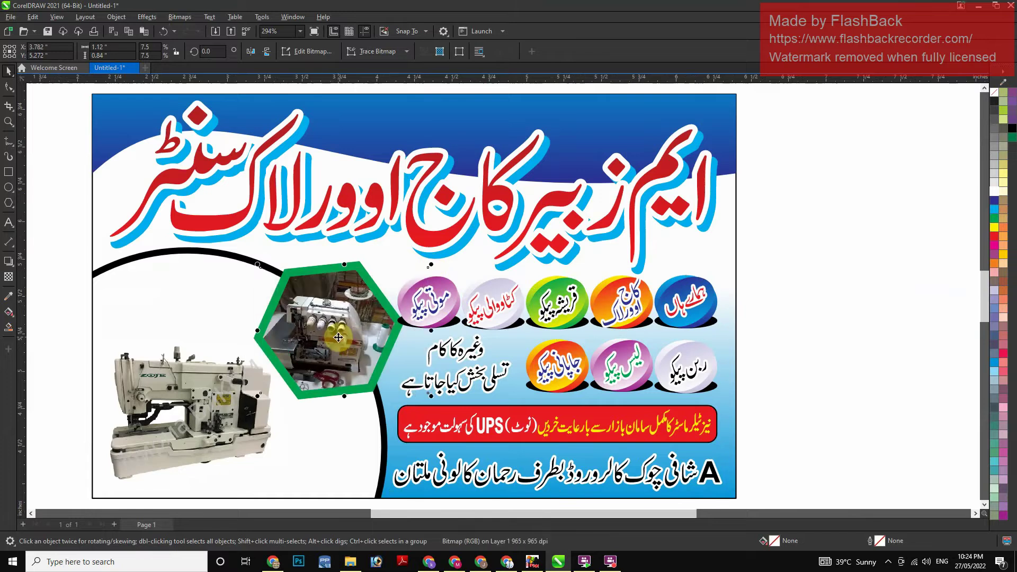
key("Right")
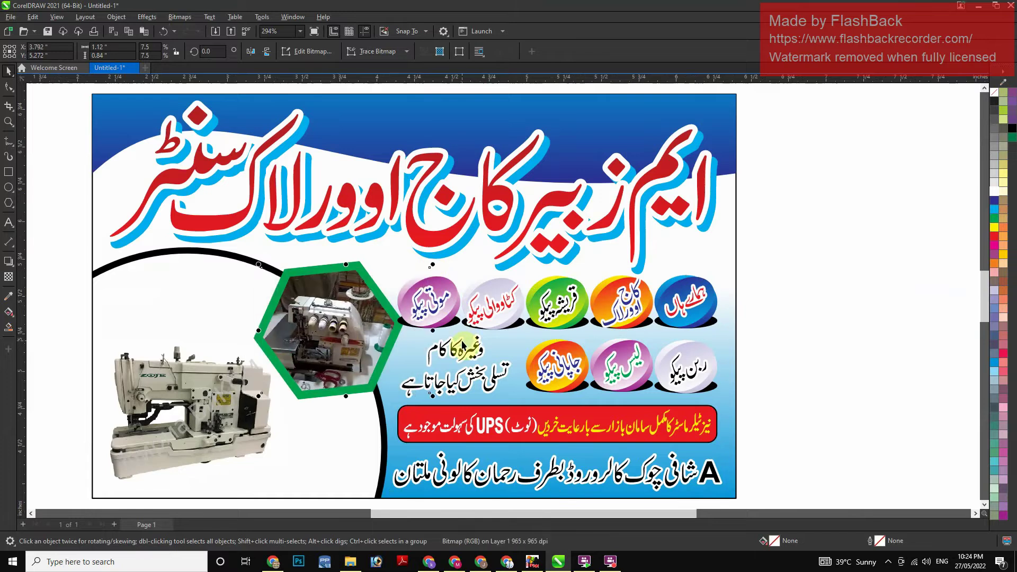
left_click(300, 468)
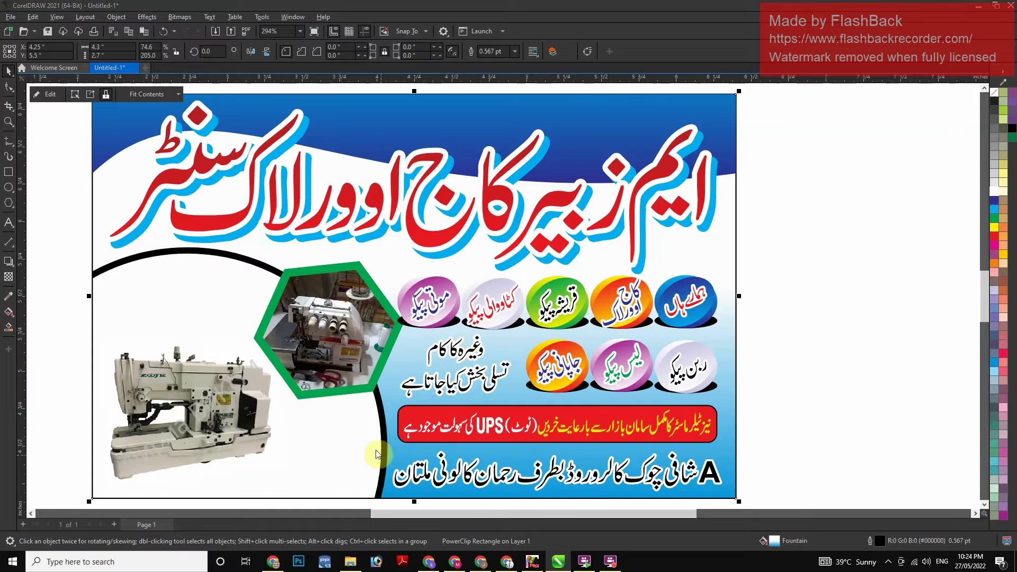
Switch to the browser, look through the machine image results for another picture, and return to CorelDRAW
key("alt+Tab")
scroll(702, 400, "down", 5)
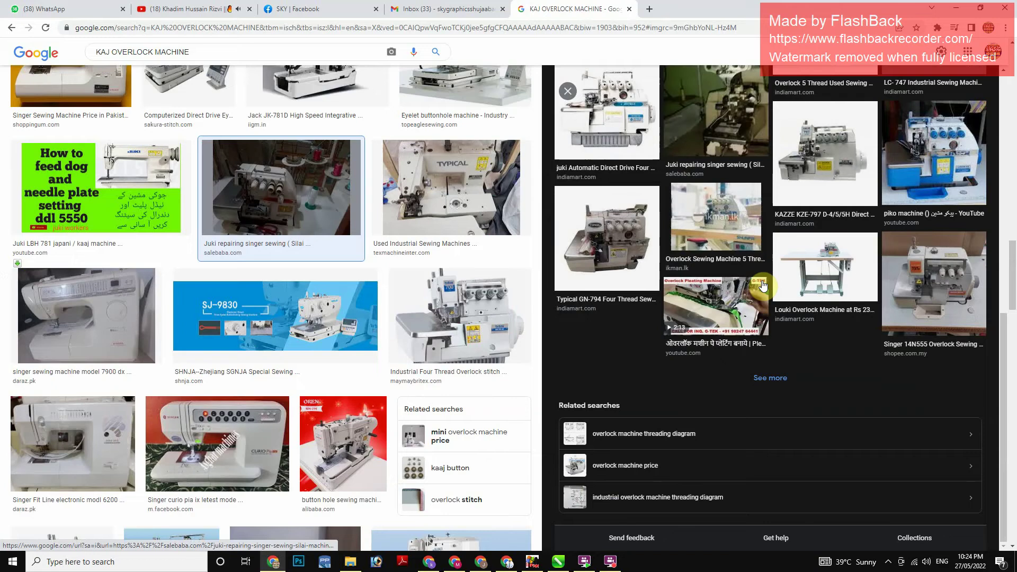
key("Escape")
scroll(194, 257, "up", 10)
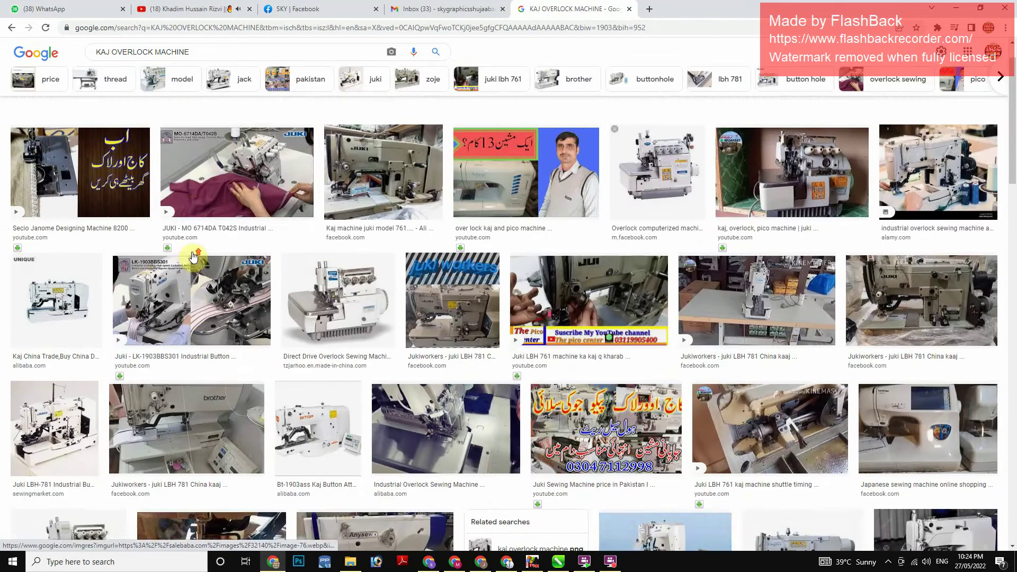
scroll(193, 257, "up", 2)
key("alt+Tab")
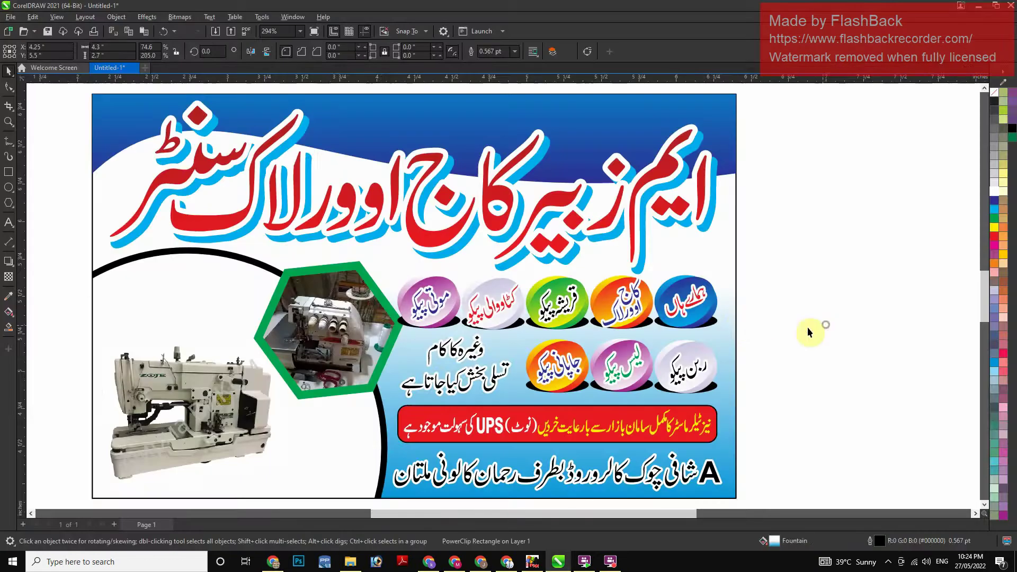
Switch to InPage and put the owner's name in the proprietor line into a heavier bold font
left_click(808, 328)
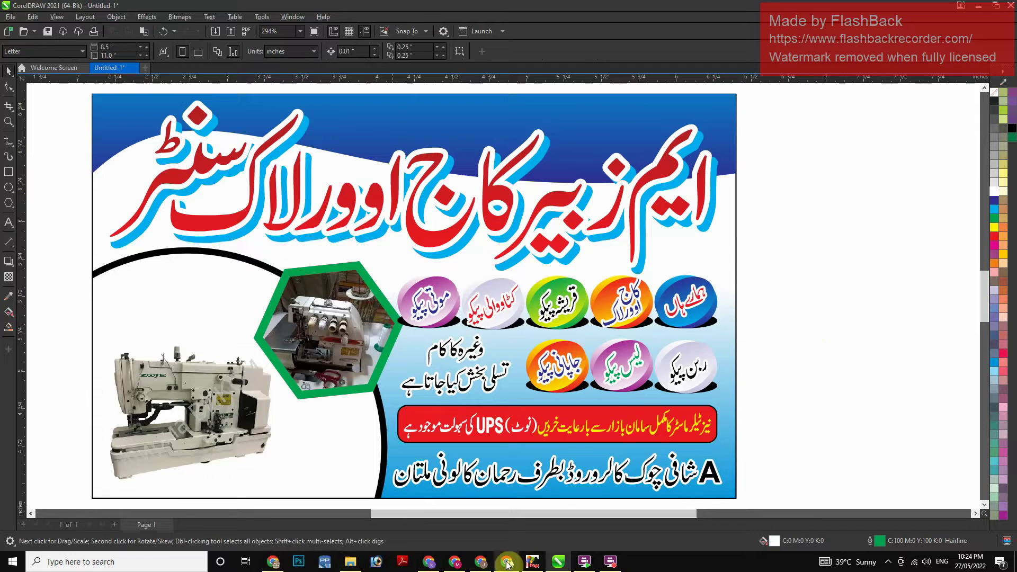
left_click(533, 563)
left_click(659, 278)
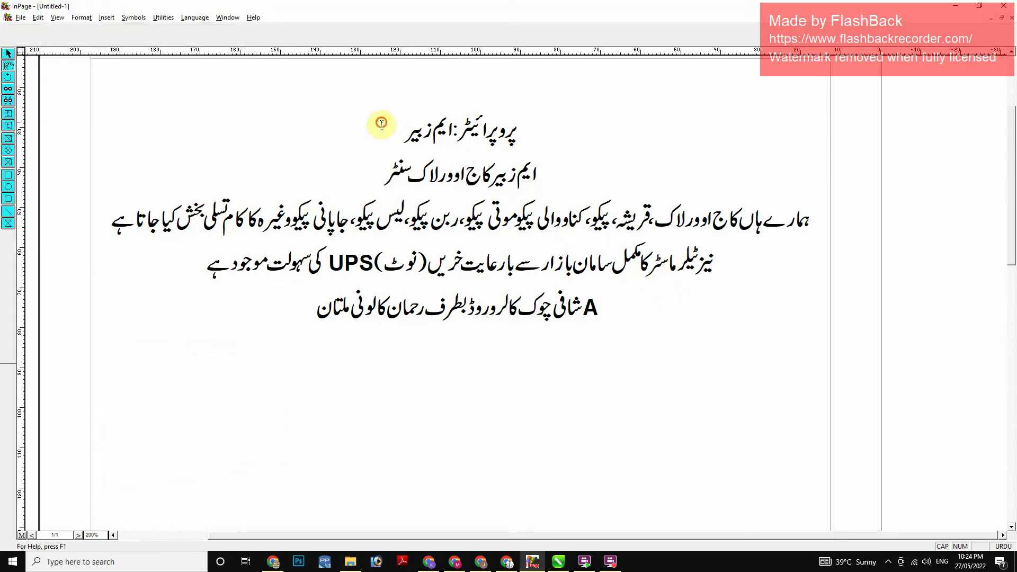
left_click_drag(382, 125, 444, 139)
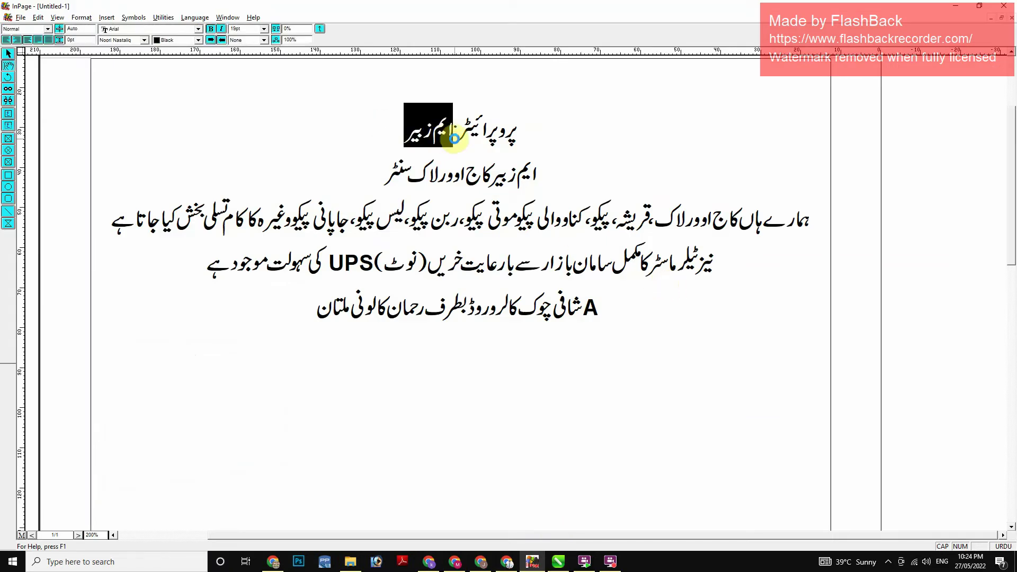
key("Right")
key("shift+Home")
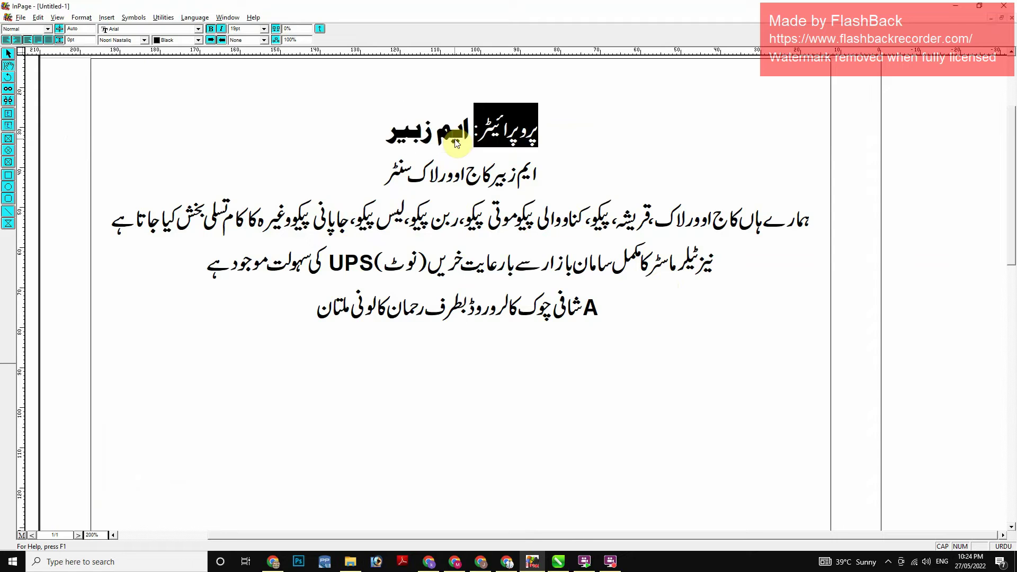
Copy the whole proprietor line into a new text box below the address line
left_click(387, 133)
key("shift+Home")
key("ctrl+c")
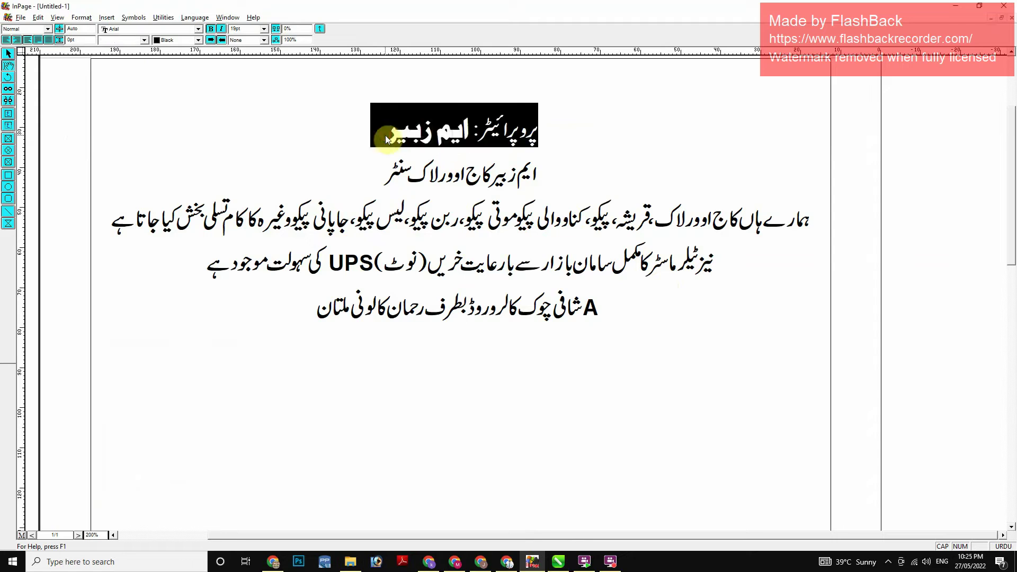
left_click(9, 139)
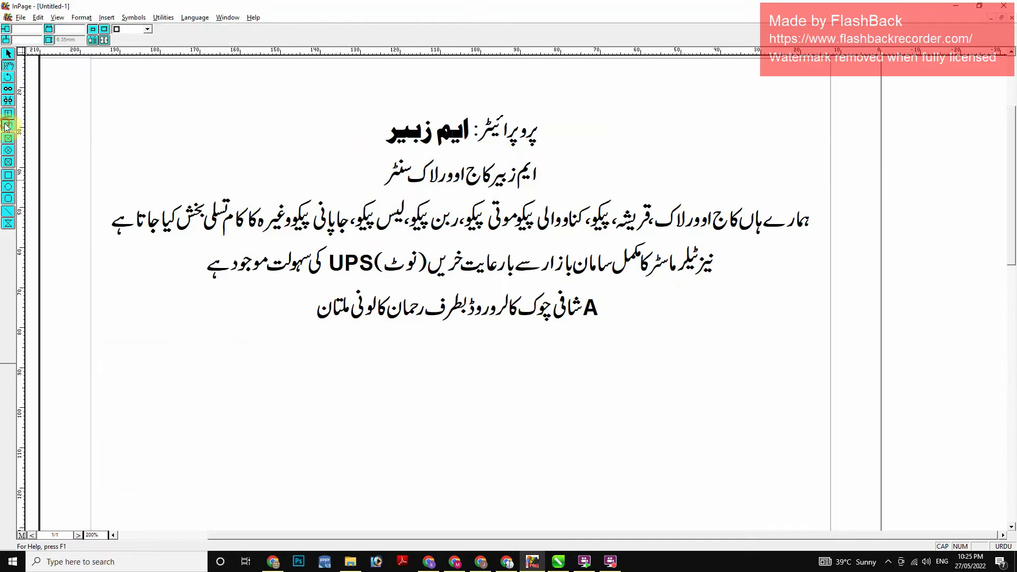
left_click(587, 441)
key("ctrl+v")
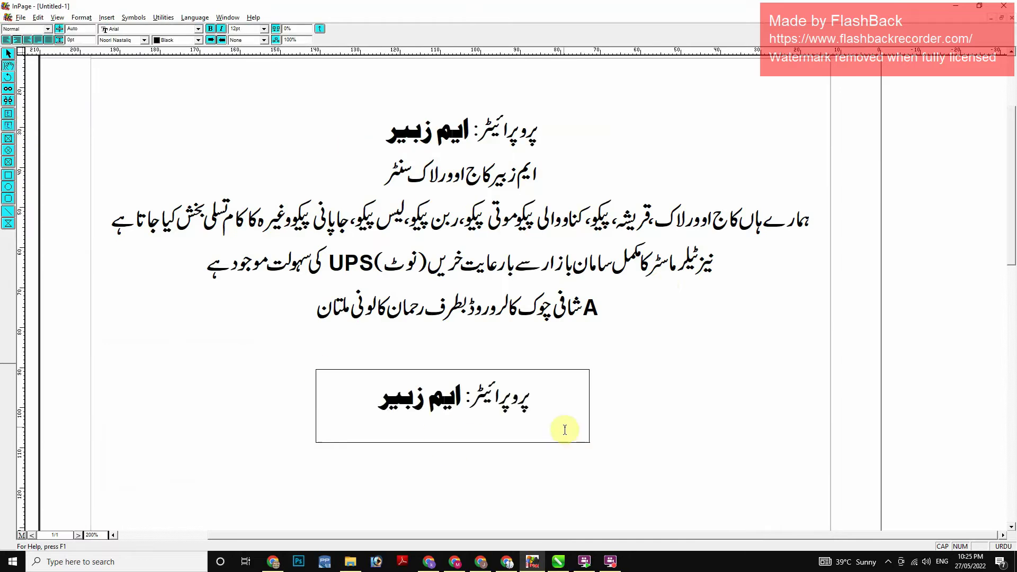
Return to CorelDRAW, paste the proprietor line, scale it to 2%, and place it beside the card
key("alt+Tab")
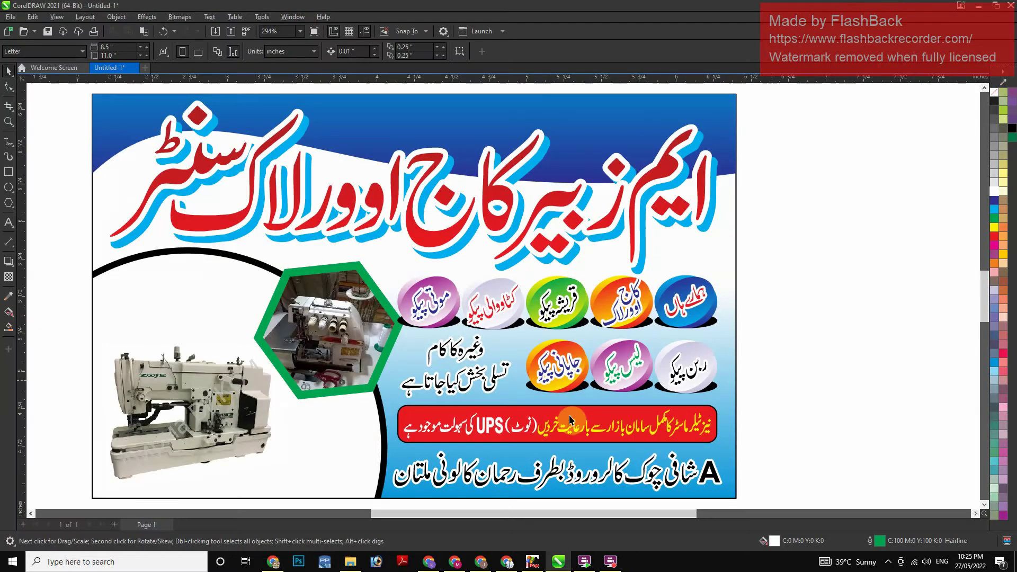
key("ctrl+v")
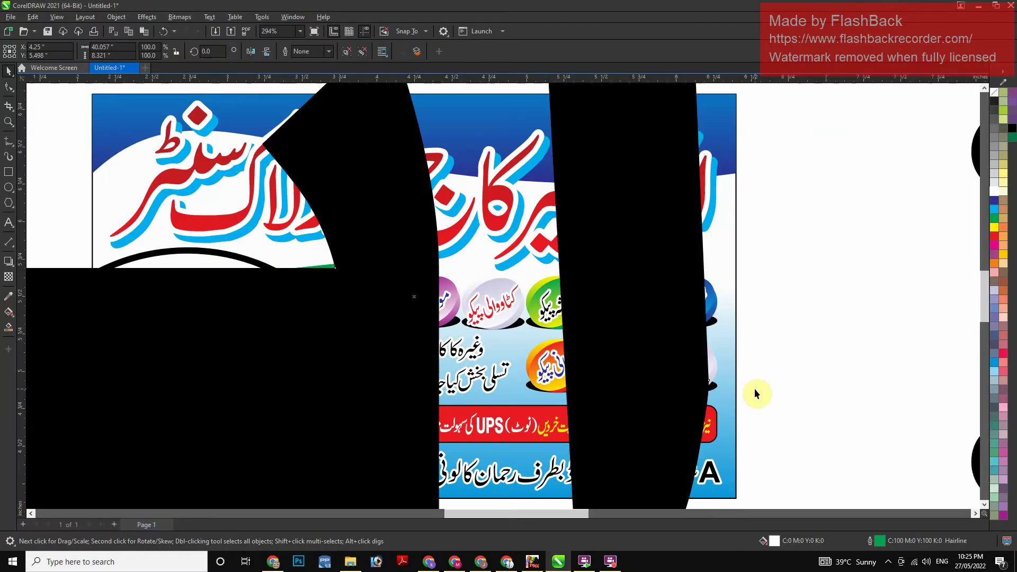
key("ctrl+Return")
key("Tab")
key("Tab")
key("Tab")
type("2")
key("Return")
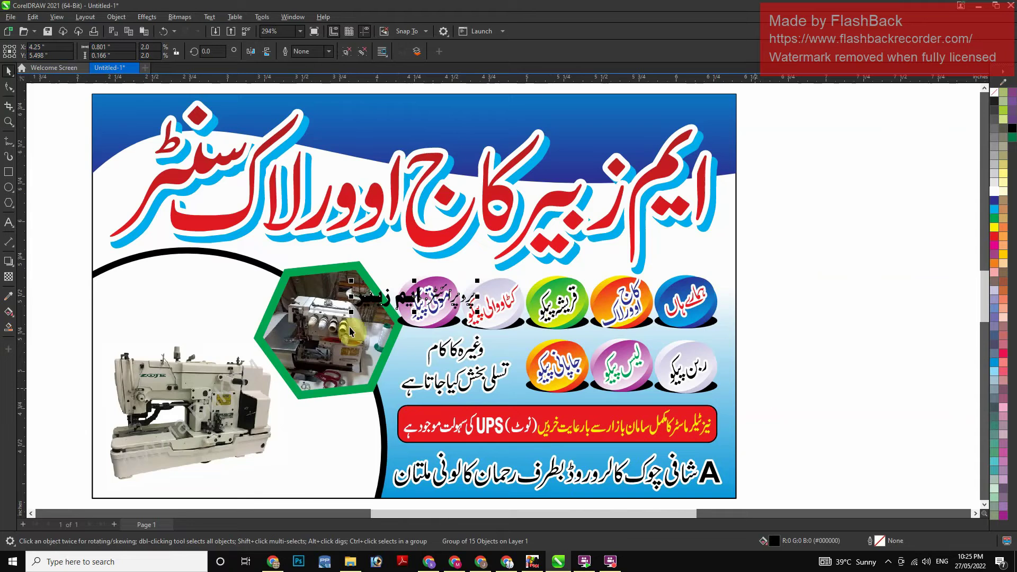
left_click_drag(398, 295, 819, 256)
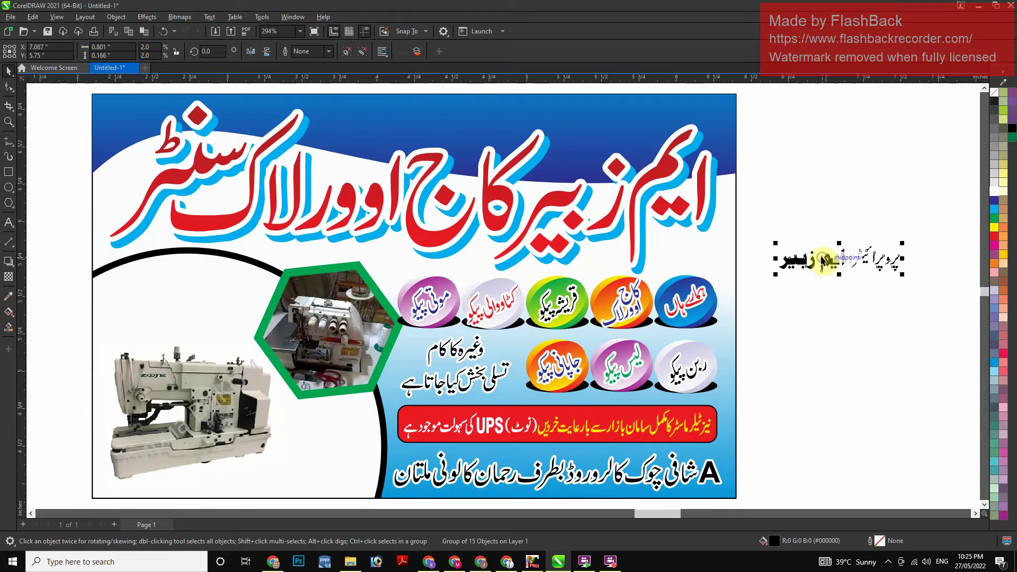
Shift the second word of the bold owner's name right, closer to the first word
key("shift+F2")
scroll(538, 277, "down", 1)
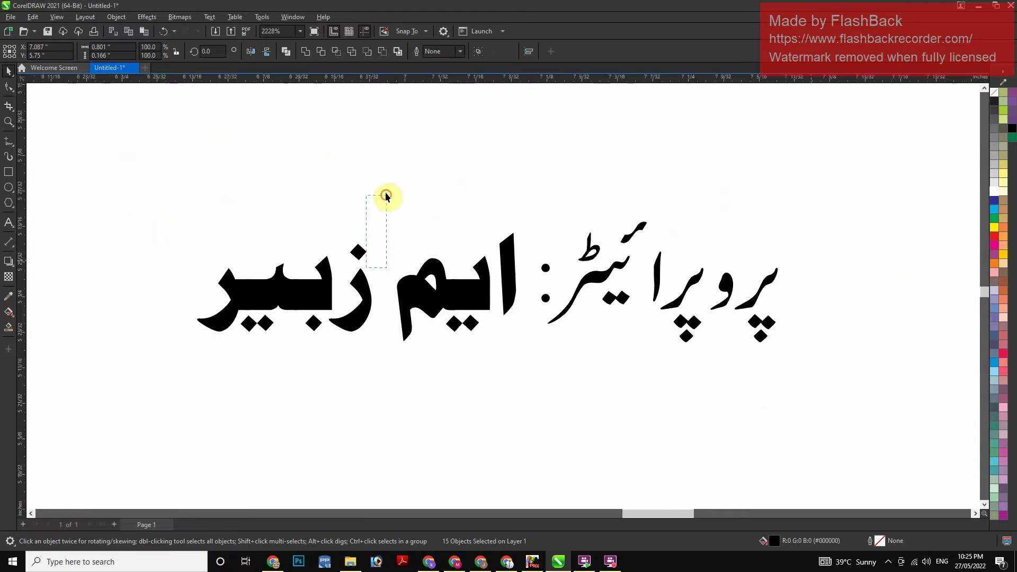
left_click_drag(390, 198, 143, 409)
scroll(383, 394, "down", 1)
key("Right")
key("Right")
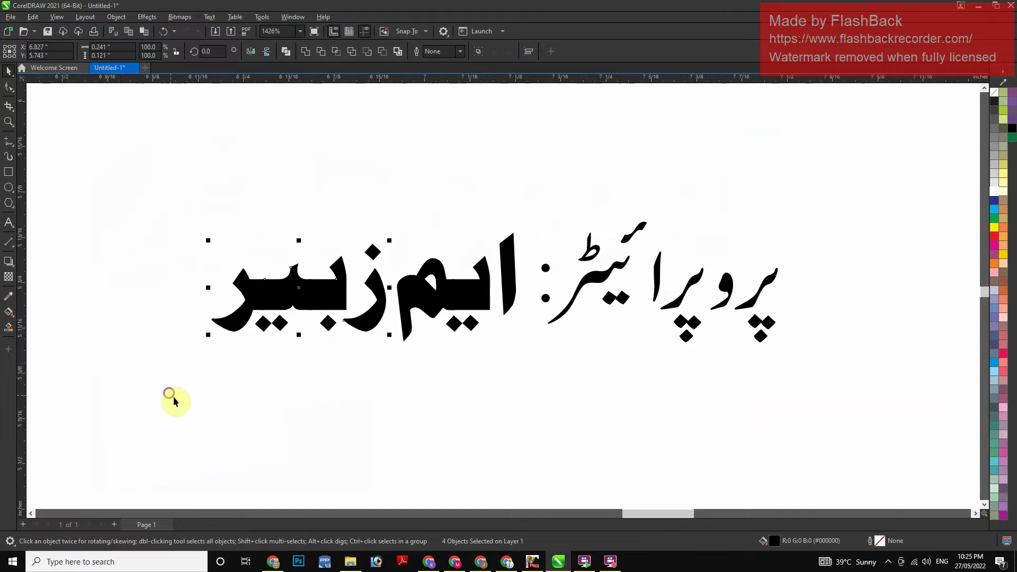
key("shift+F2")
key("F3")
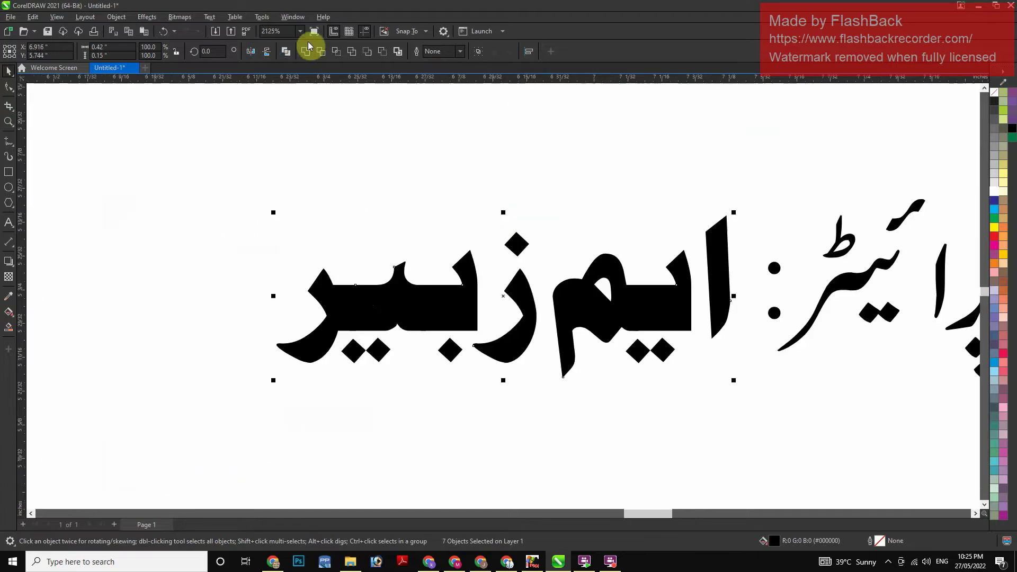
Select all letters of the bold owner's name and weld them into one shape
scroll(611, 242, "down", 2)
left_click_drag(588, 149, 1010, 405)
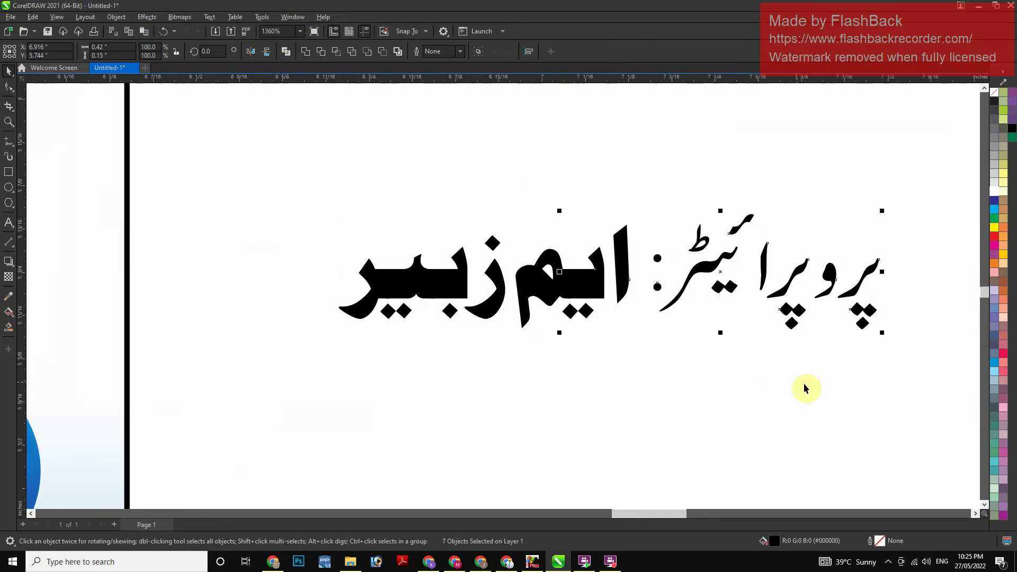
key("shift+F2")
scroll(462, 325, "down", 3)
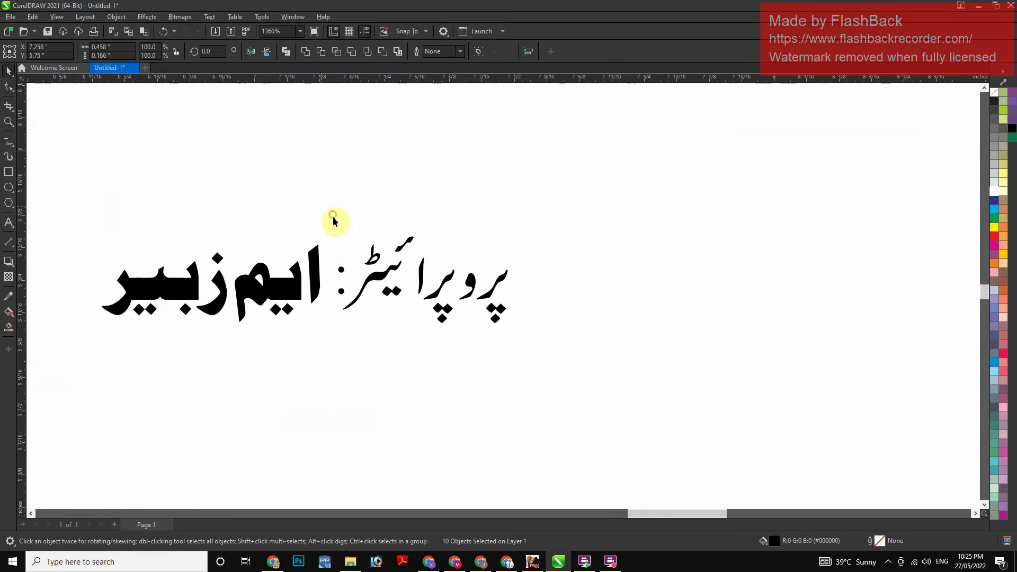
left_click_drag(9, 398, 56, 382)
key("shift+F2")
key("F3")
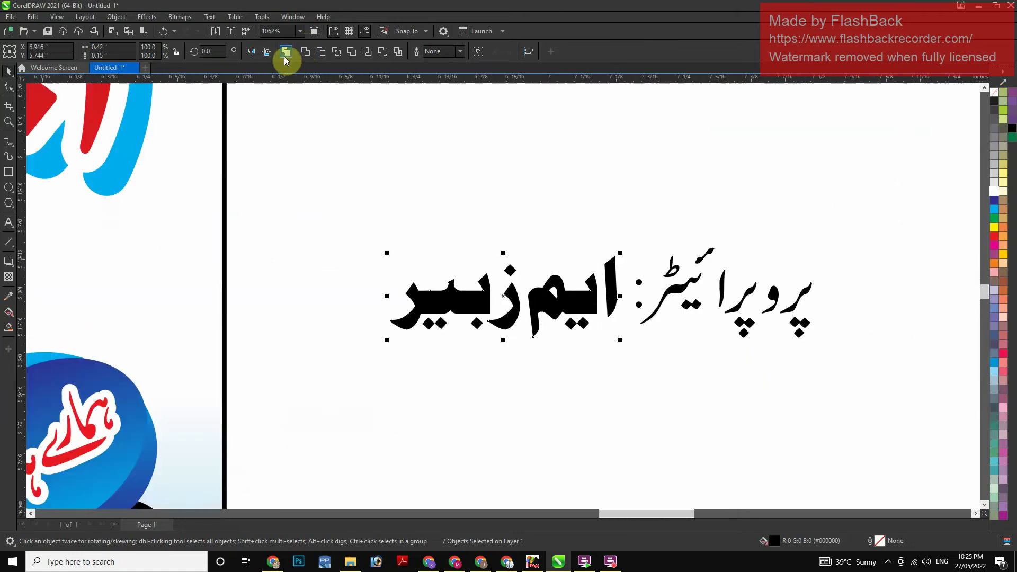
left_click(306, 52)
Nudge the letters و and ا of the word پروپرائیٹر up and right, over their neighbouring letters
left_click_drag(590, 209, 976, 415)
key("shift+F2")
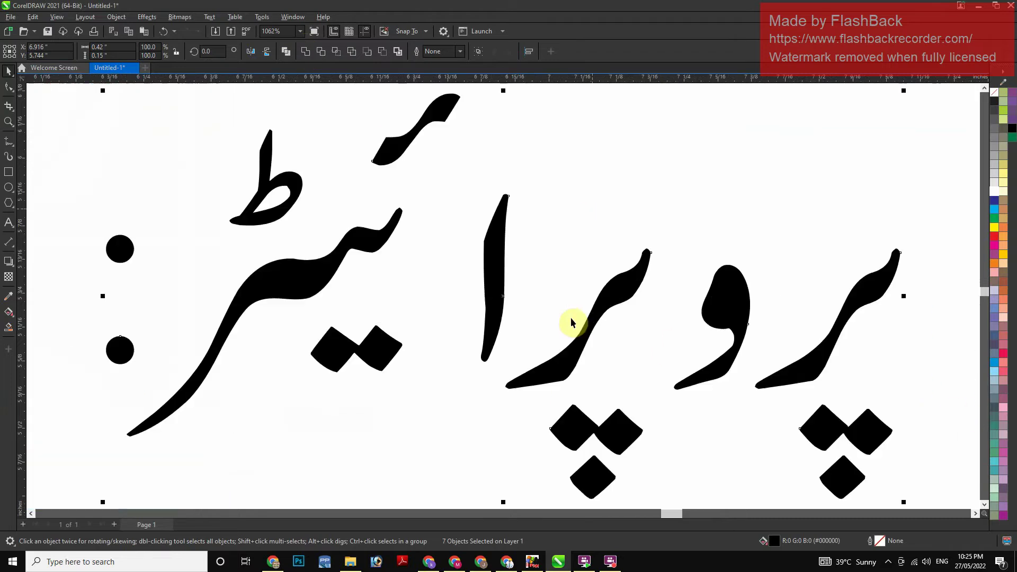
scroll(667, 208, "down", 1)
left_click(710, 156)
left_click(722, 281)
left_click(524, 268, "shift")
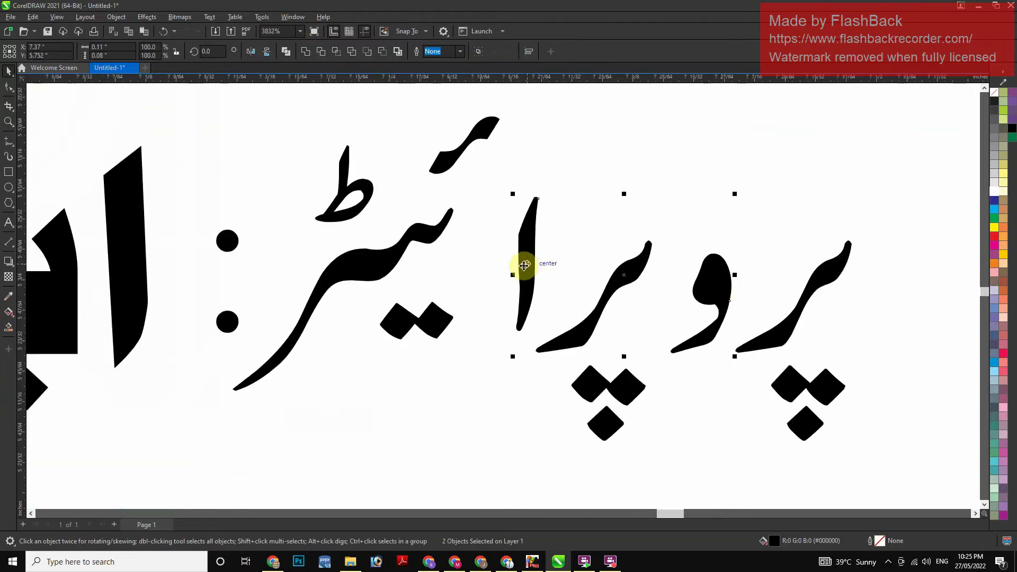
key("Up")
key("Right")
key("Right")
key("Up")
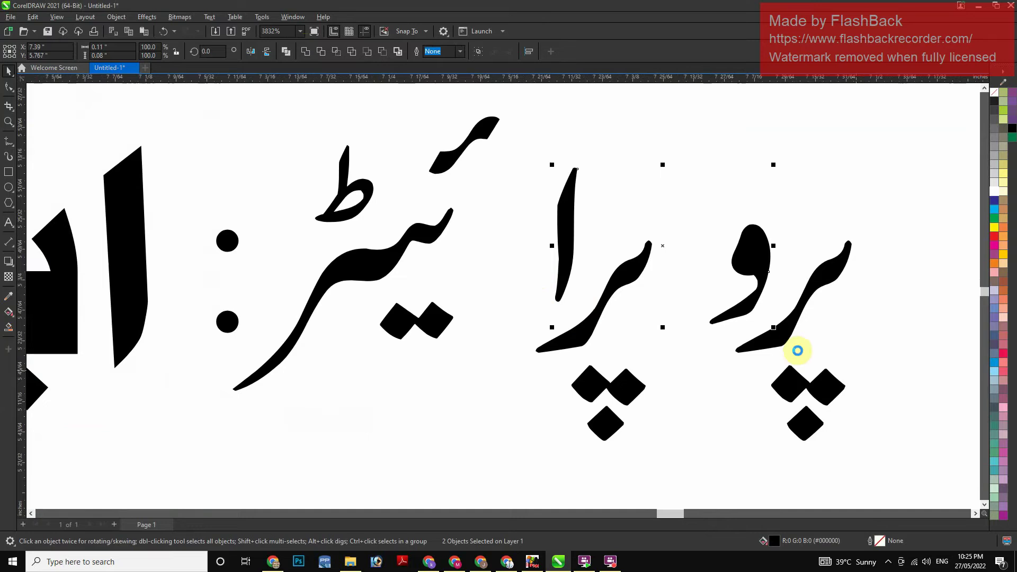
key("Right")
key("Right")
key("Right")
key("Up")
key("Right")
key("Down")
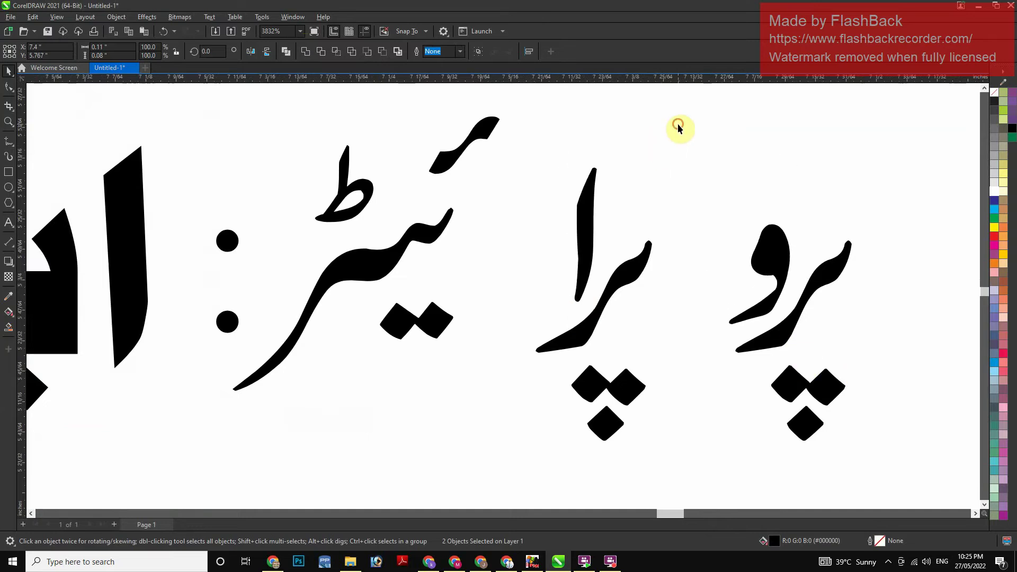
left_click(678, 125)
Move the opening letters پرو with their dots left to close the gap before the second پ
left_click(764, 265)
key("Up")
left_click_drag(666, 133, 895, 501)
left_click_drag(892, 317, 649, 100)
key("Left")
key("Left")
left_click_drag(677, 271, 668, 253)
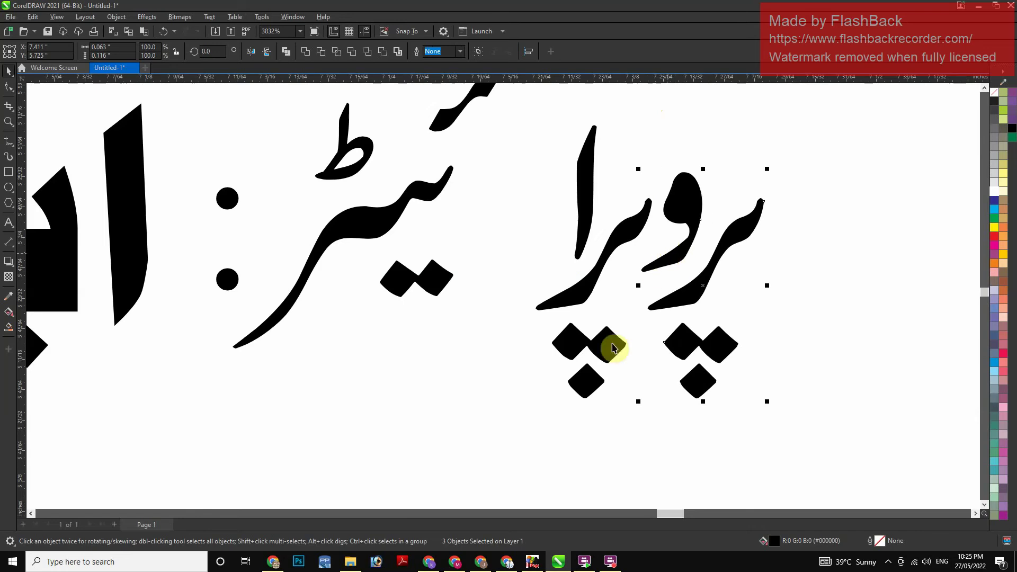
Shift the letters پروپرا left against the rest of the word, and the tightened word closer to its colon
left_click(578, 301, "shift")
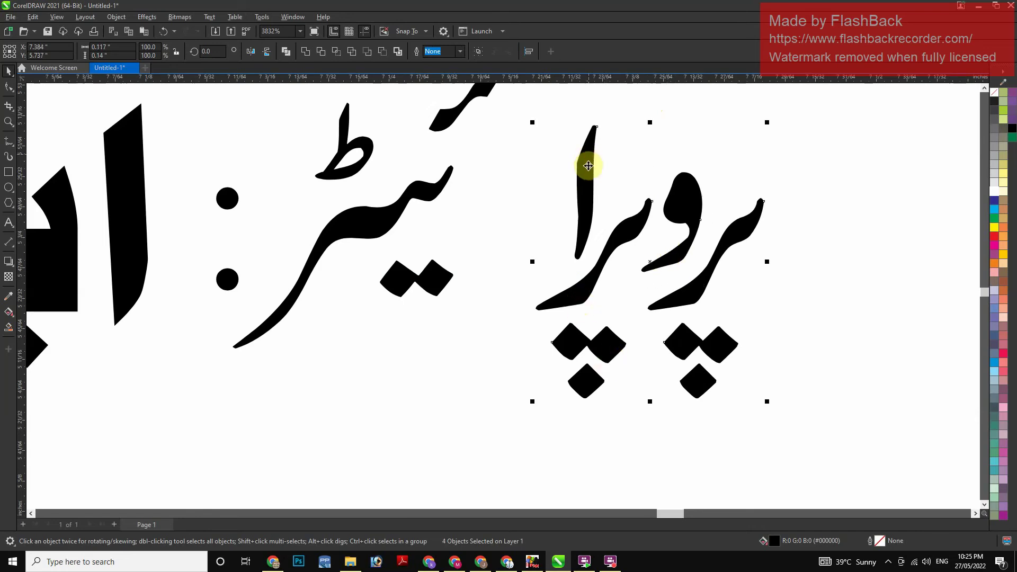
key("Left")
key("Left")
key("Left")
key("Left")
key("Left")
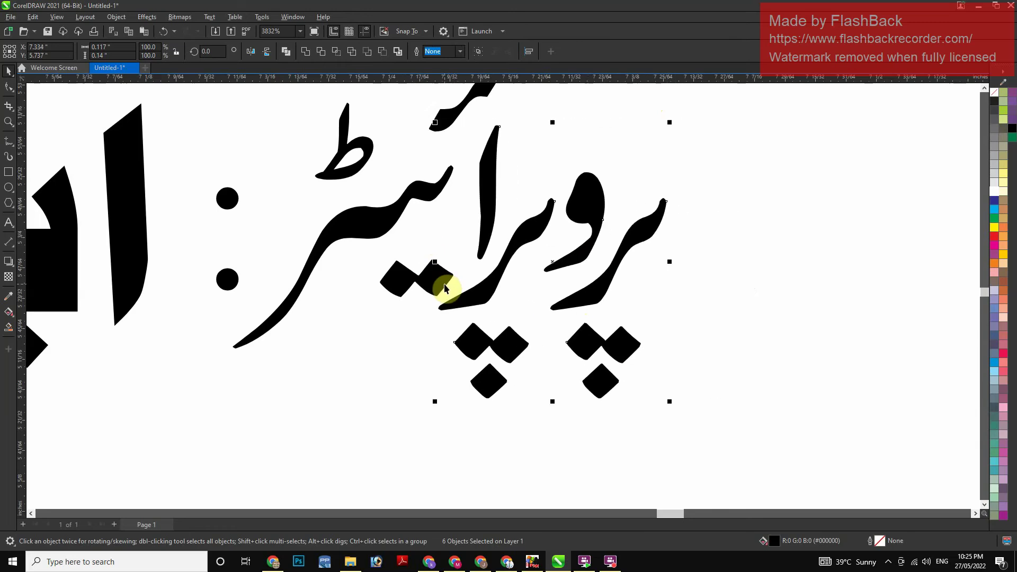
key("Right")
key("Left")
key("Left")
key("Left")
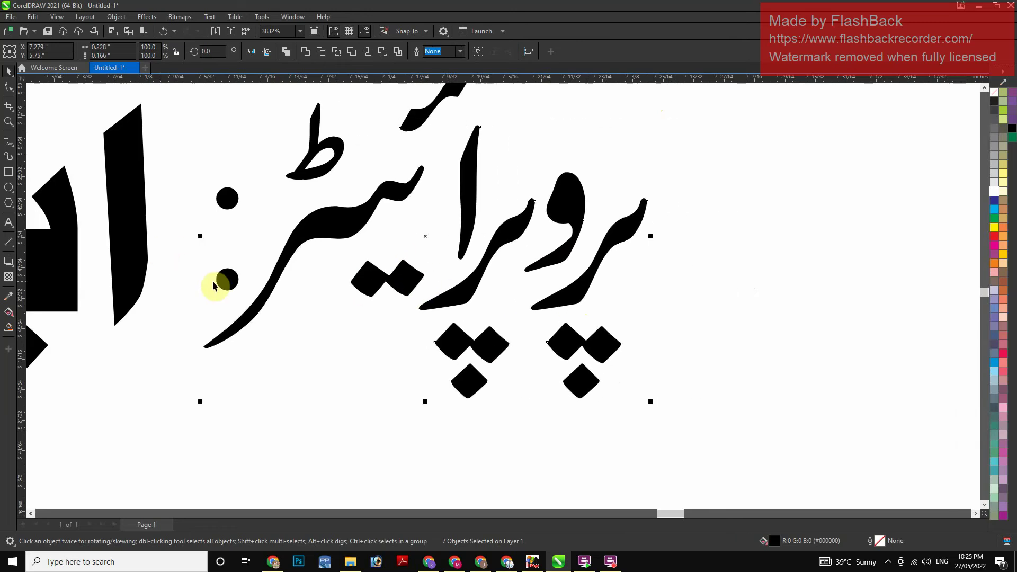
Combine the proprietor word and colon into one curve, scale it down slightly, and nudge it left toward the name
scroll(308, 54, "up", 1)
scroll(583, 265, "down", 5)
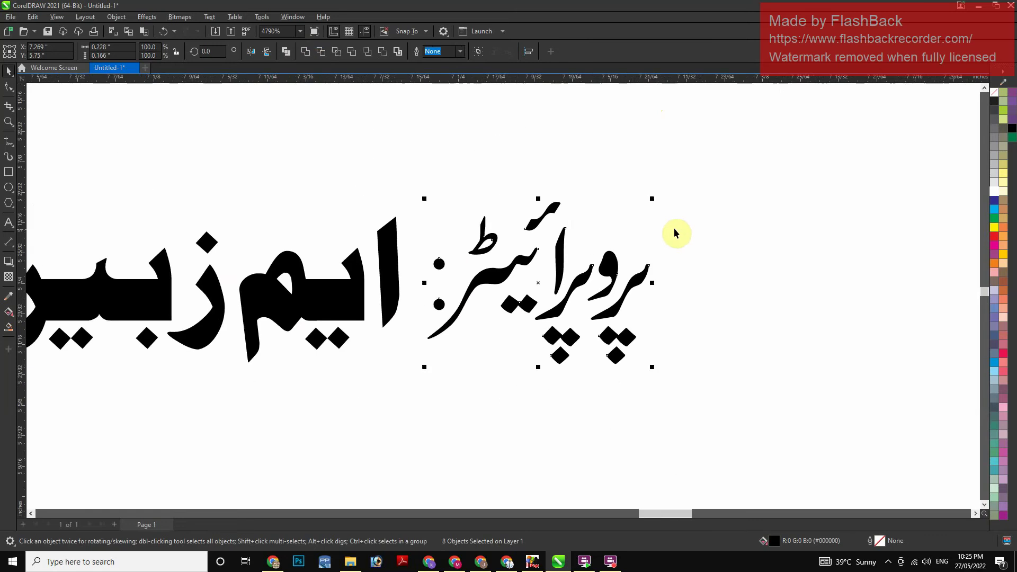
key("ctrl+l")
left_click_drag(652, 202, 637, 229)
key("Left")
key("Left")
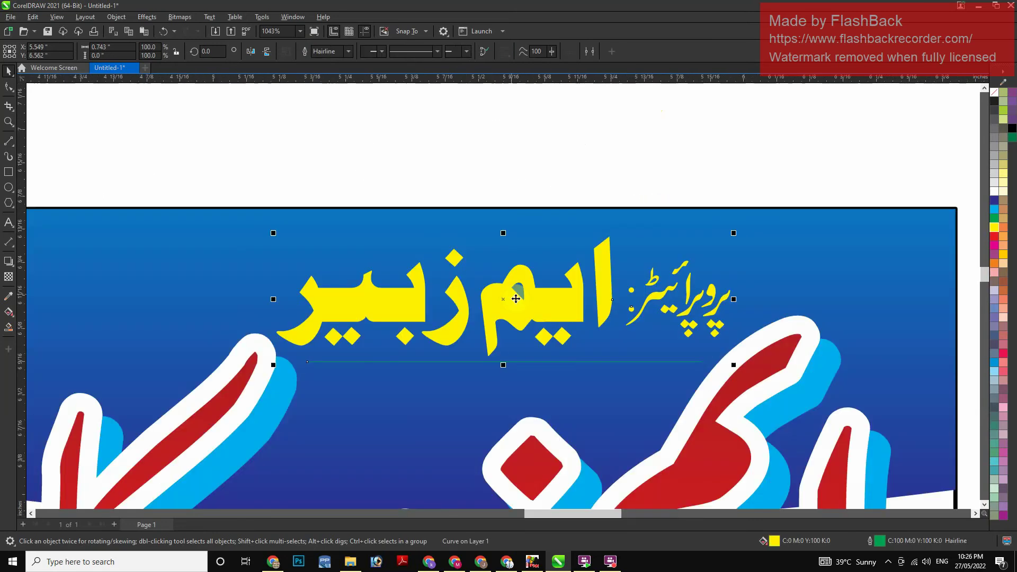
Centre the thin line under the yellow proprietor text and nudge it down
left_click(514, 298, "shift")
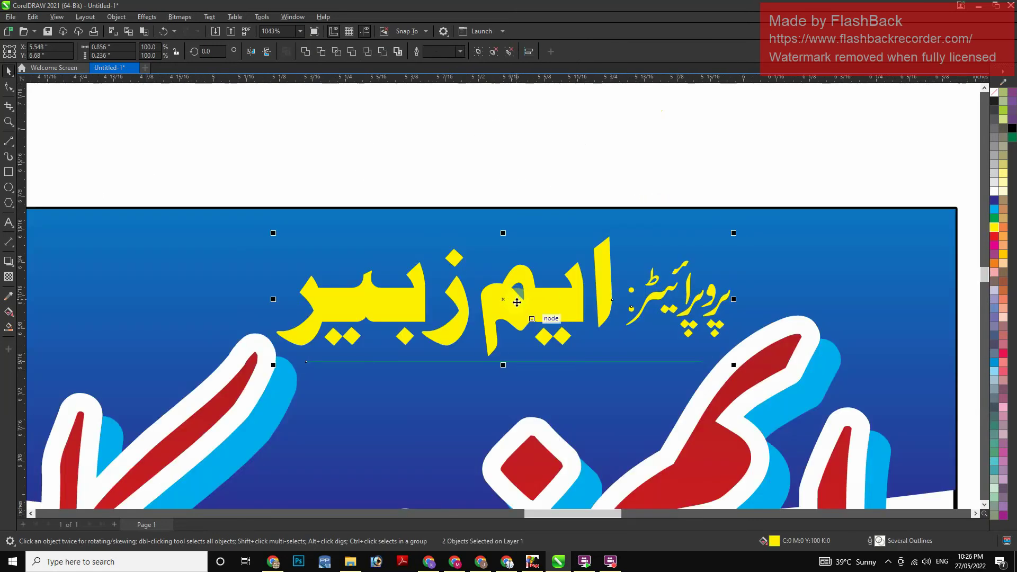
left_click_drag(803, 327, 61, 472)
key("Down")
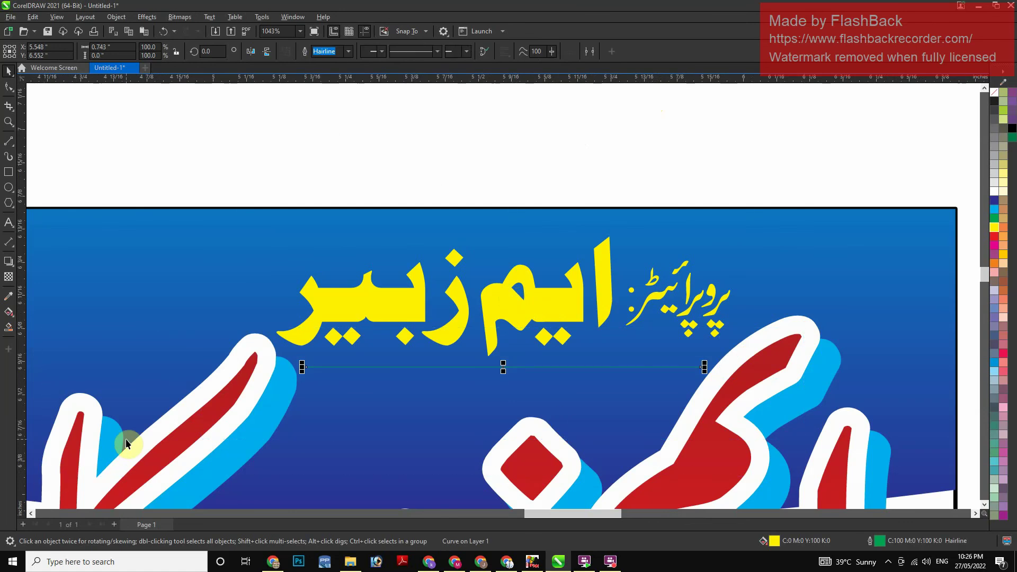
Set the line's outline width to 1.0 pt and nudge it slightly further down
key("F12")
key("Return")
key("shift+F2")
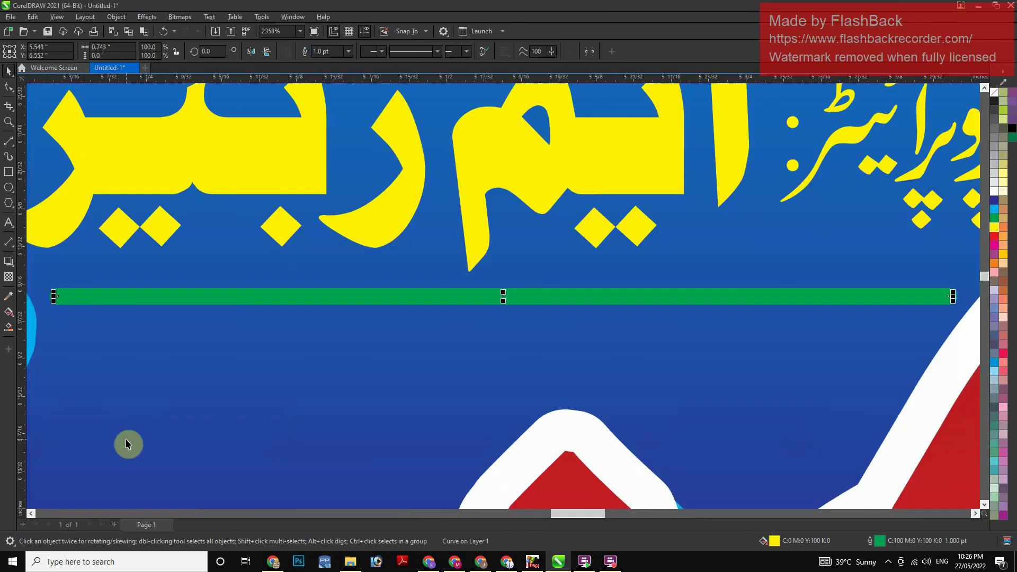
scroll(127, 442, "down", 1)
key("Down")
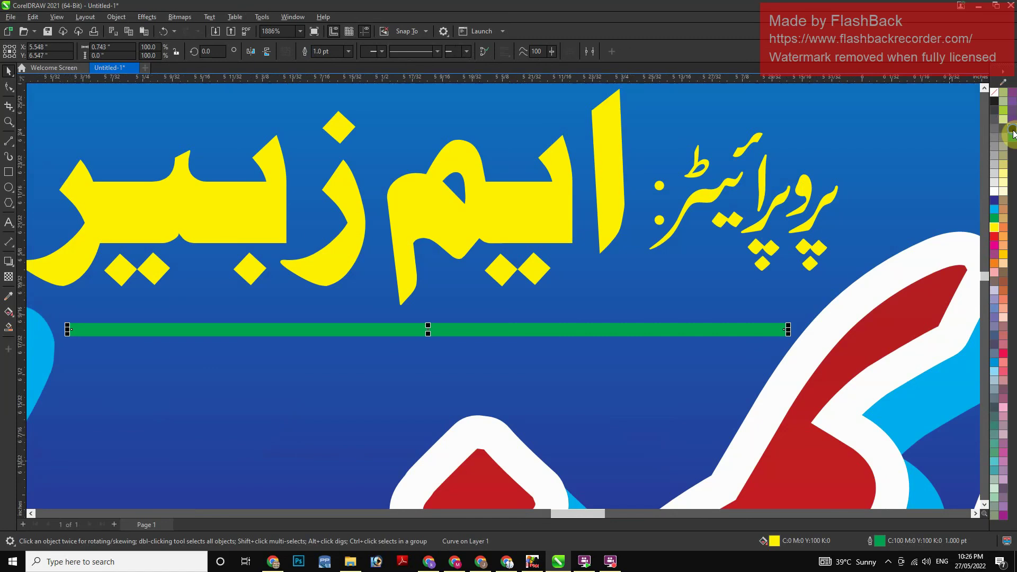